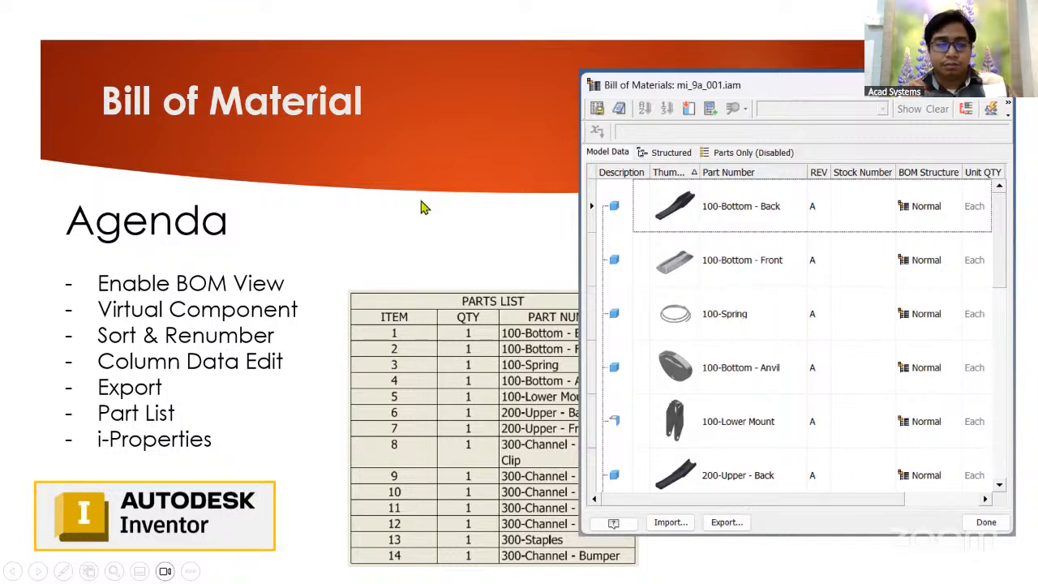
# Step: Switch from the presentation to Inventor and inspect the components of the 300_CH_done subassembly in the stapler assembly
pyautogui.press('Escape')
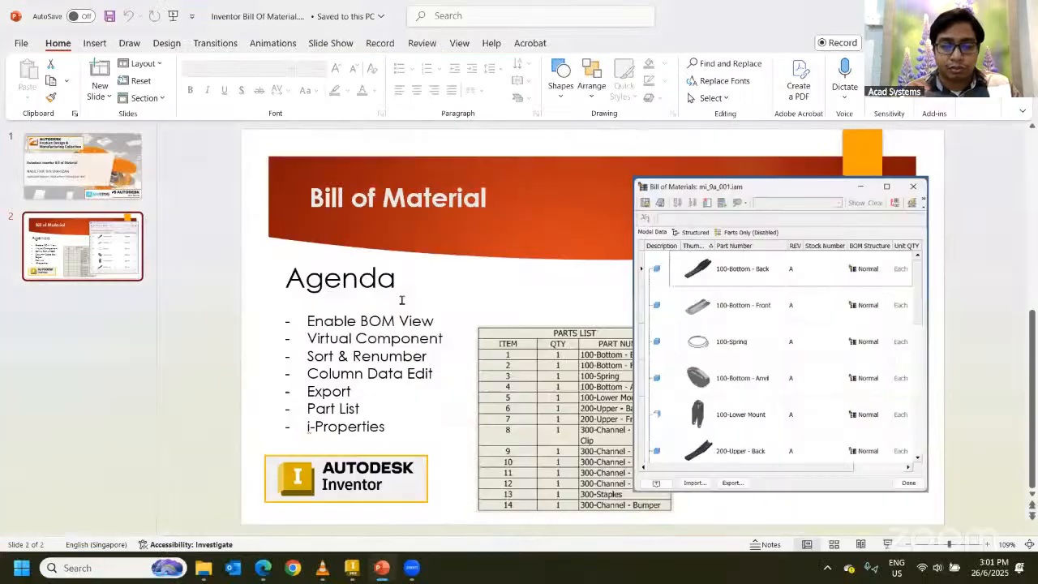
pyautogui.click(353, 568)
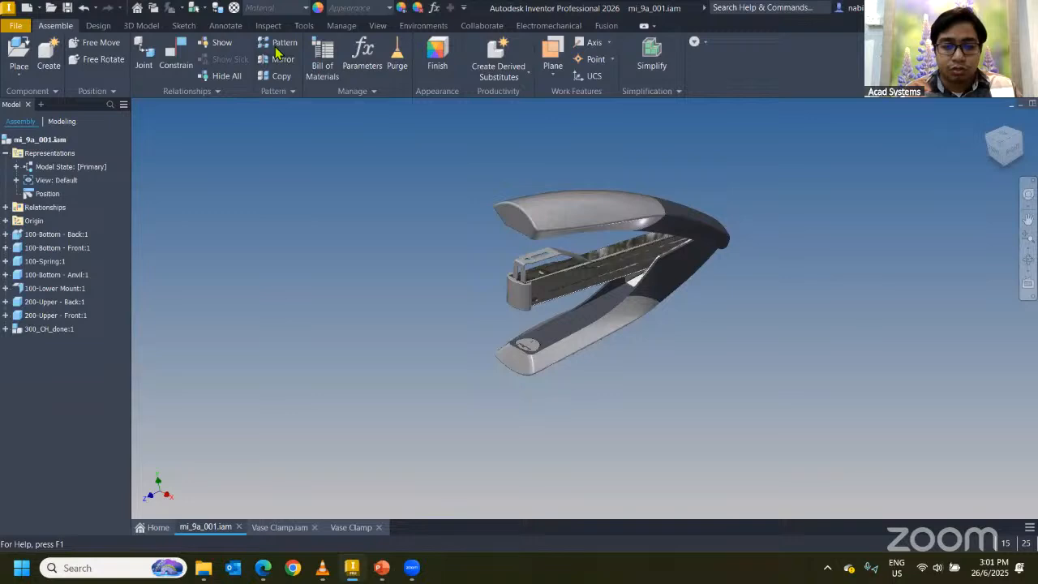
pyautogui.scroll(1, 496, 245)
pyautogui.moveTo(496, 246); pyautogui.dragTo(402, 286, button='middle')
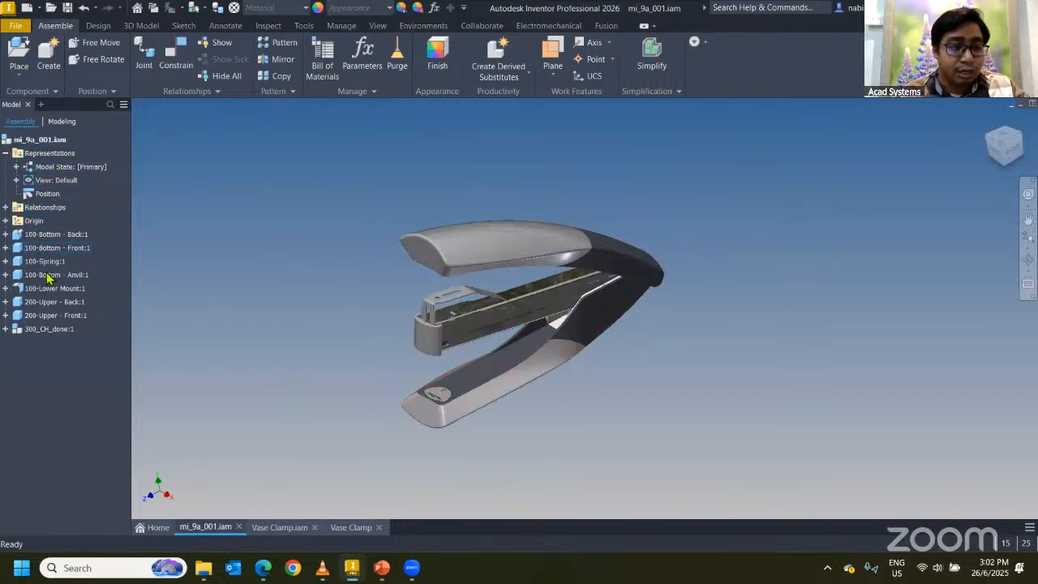
pyautogui.click(6, 329)
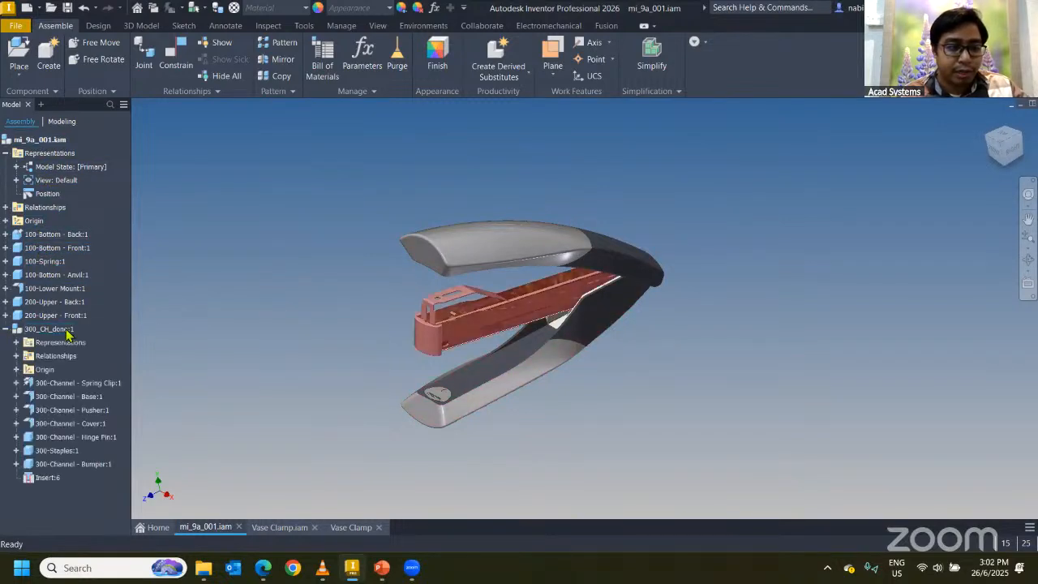
pyautogui.click(5, 328)
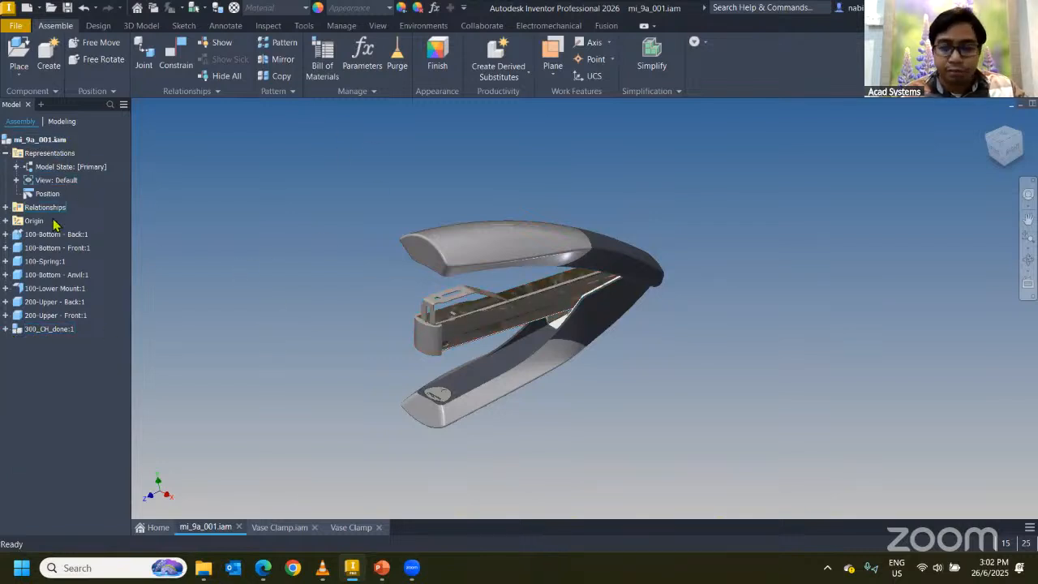
# Step: Open the assembly's Bill of Materials and expand subassembly 300 there and in the model browser to compare their parts
pyautogui.click(321, 81)
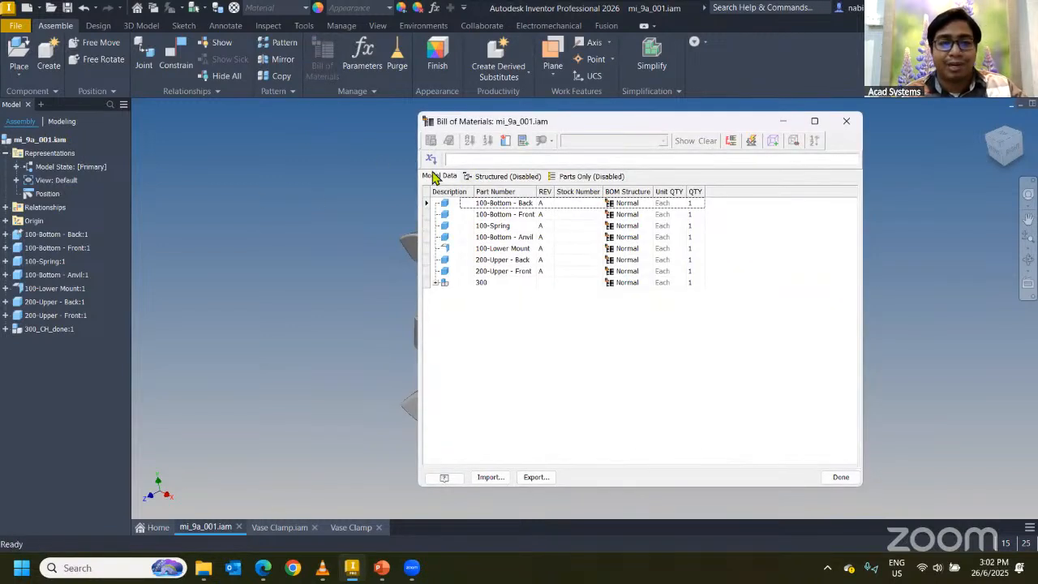
pyautogui.click(437, 283)
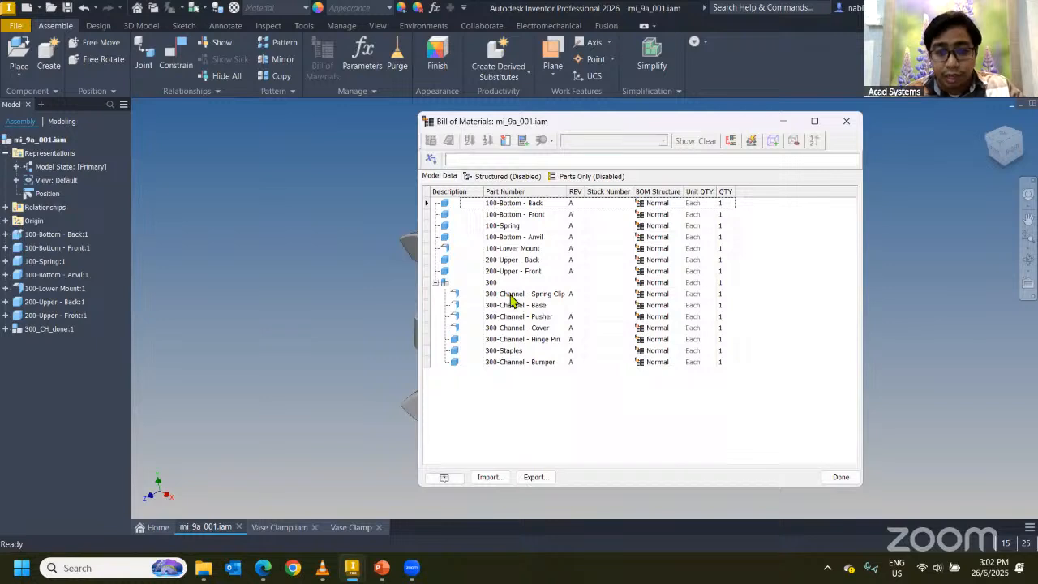
pyautogui.click(6, 328)
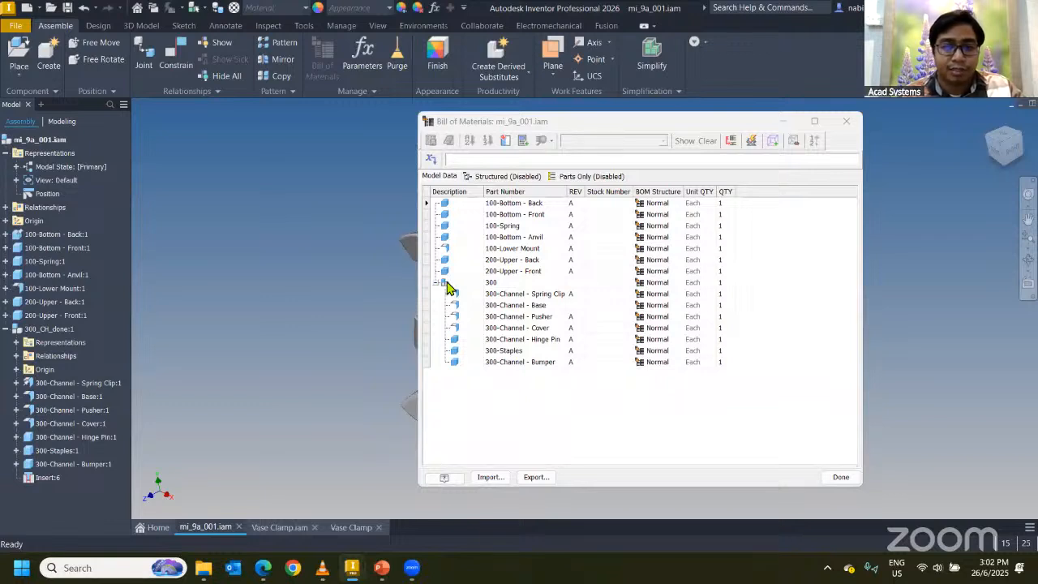
# Step: Enable the Structured and Parts Only BOM views
pyautogui.click(506, 179)
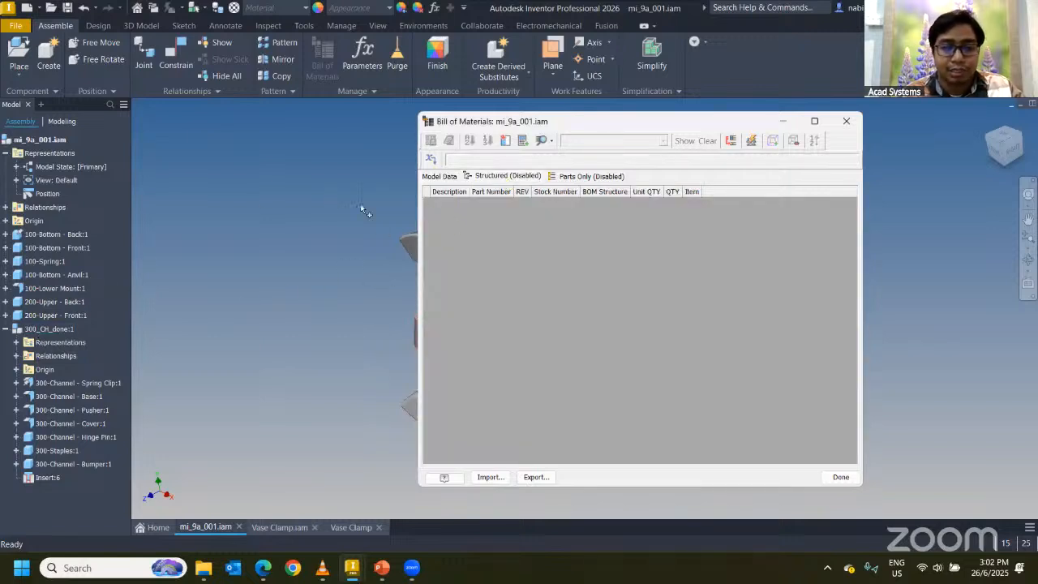
pyautogui.rightClick(499, 178)
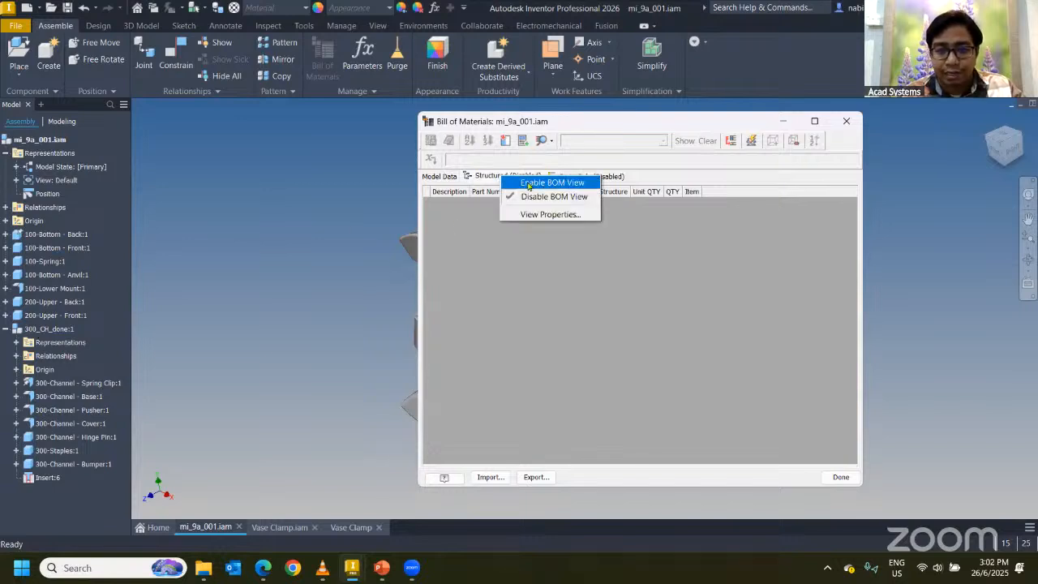
pyautogui.click(529, 183)
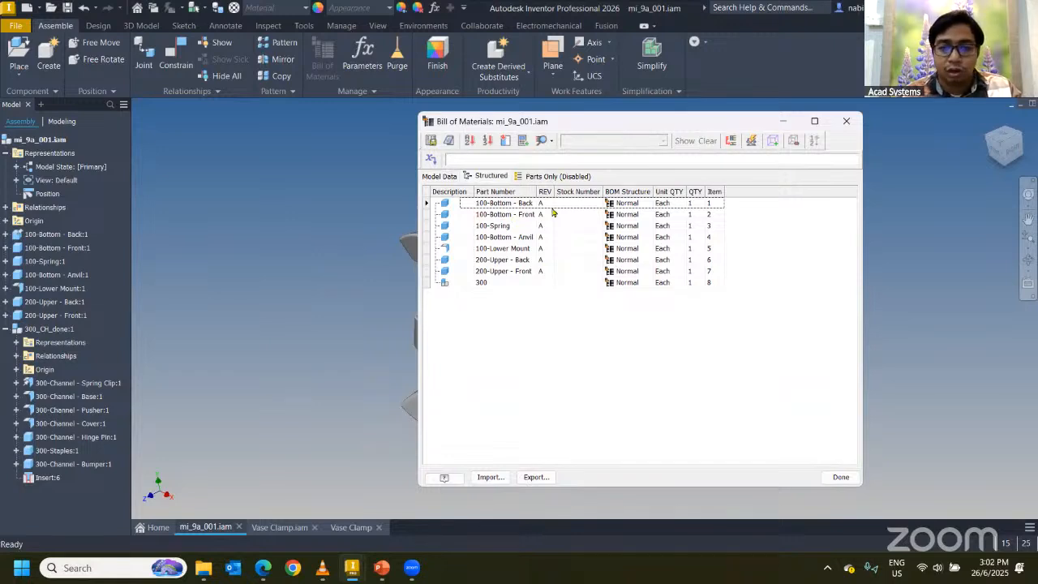
pyautogui.click(540, 177)
pyautogui.rightClick(563, 180)
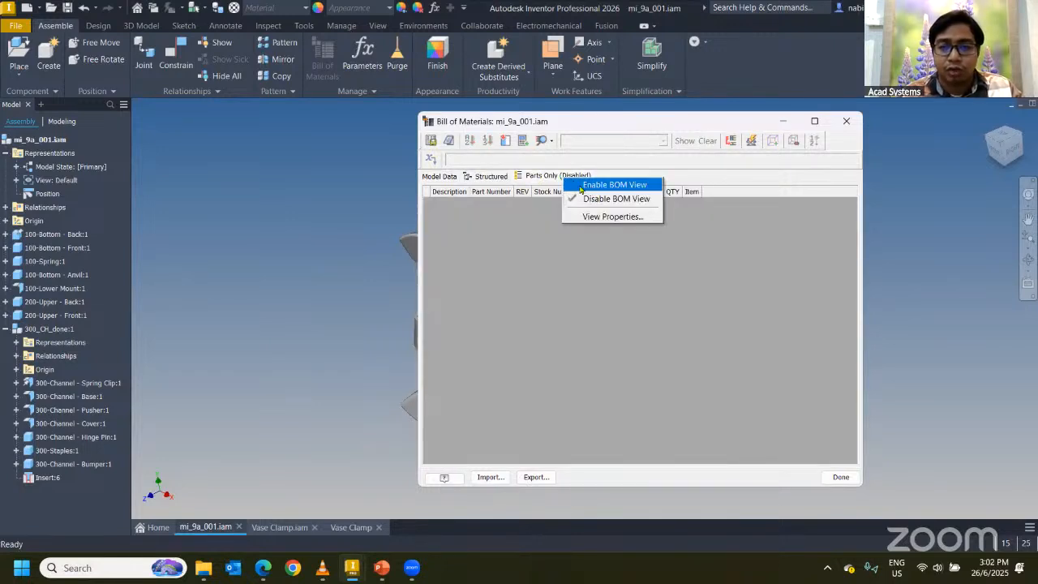
pyautogui.click(596, 184)
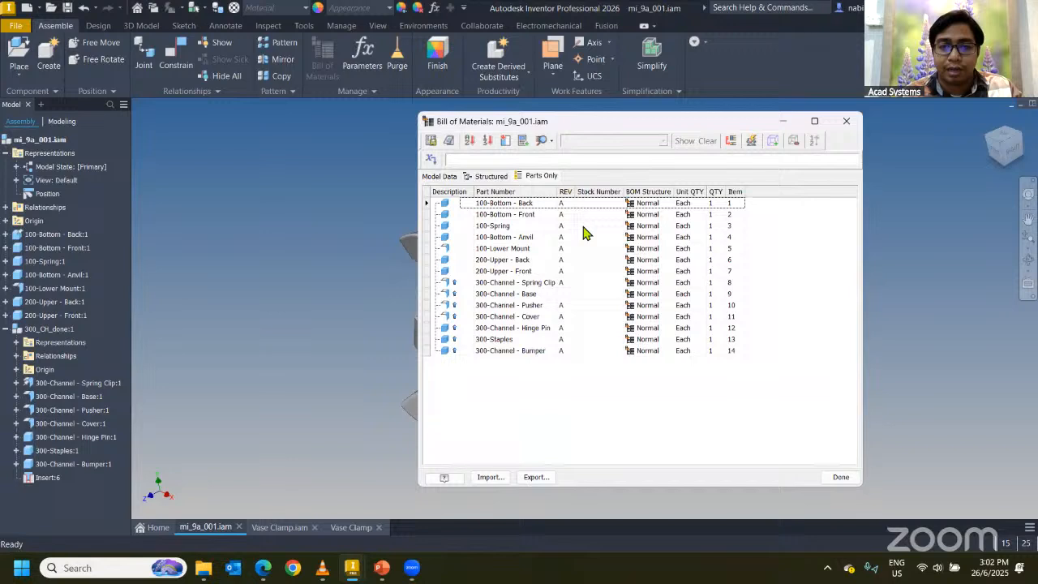
# Step: Set the Structured view's level to All Levels and expand subassembly 300 in it
pyautogui.click(490, 176)
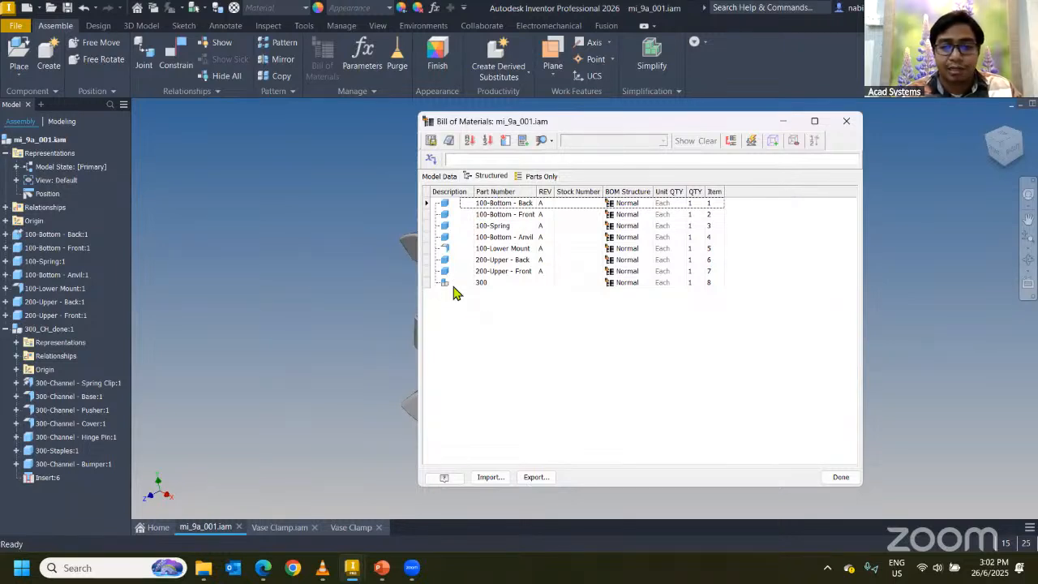
pyautogui.rightClick(489, 179)
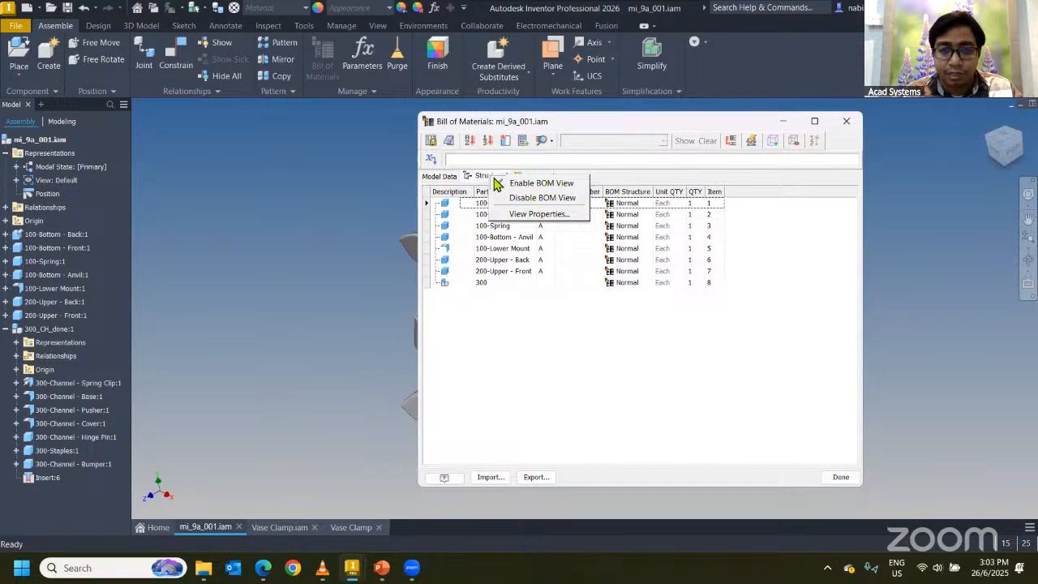
pyautogui.click(540, 214)
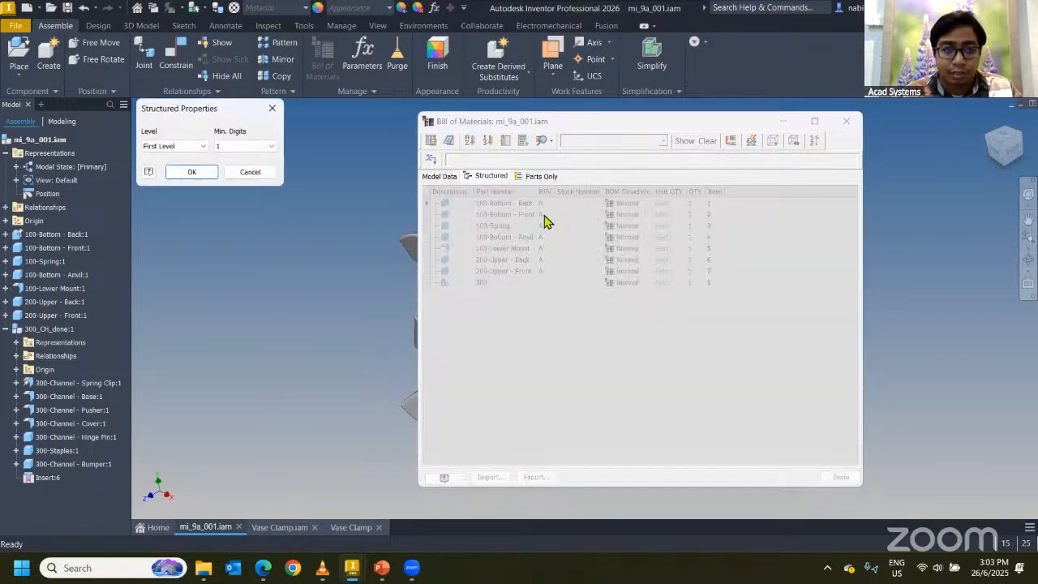
pyautogui.click(169, 147)
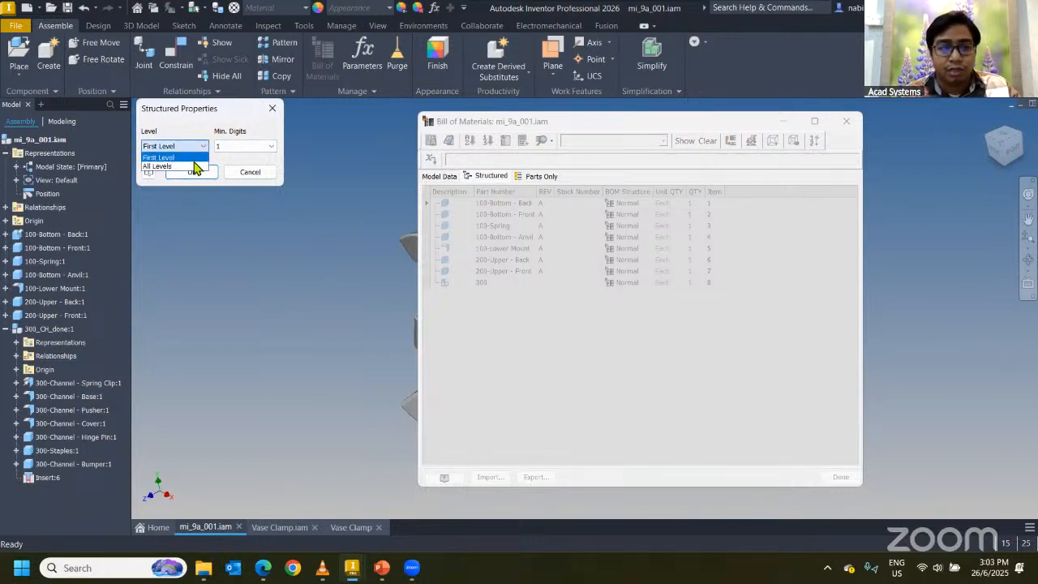
pyautogui.click(192, 166)
pyautogui.click(192, 172)
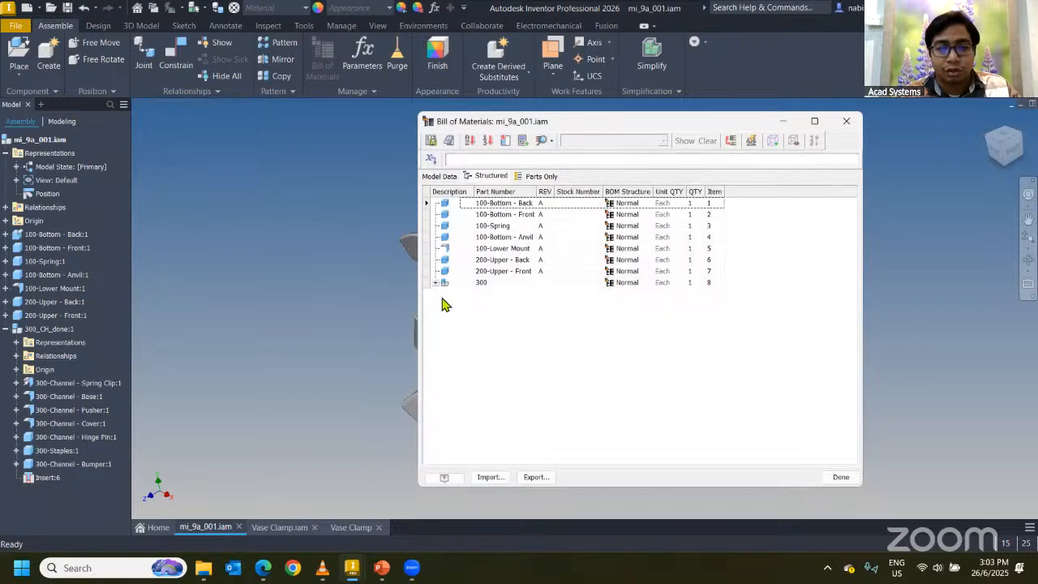
pyautogui.click(436, 282)
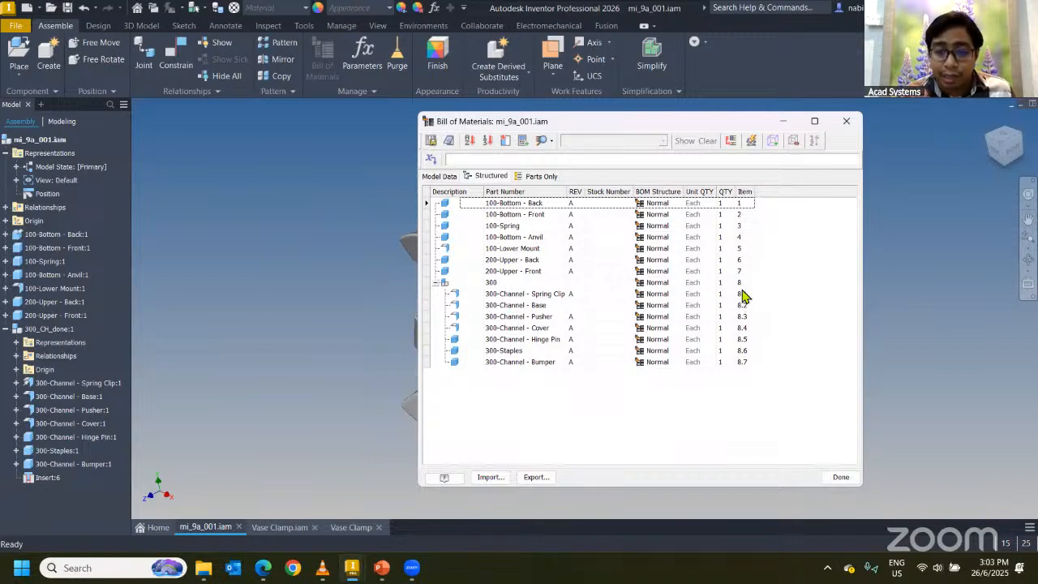
pyautogui.click(446, 284)
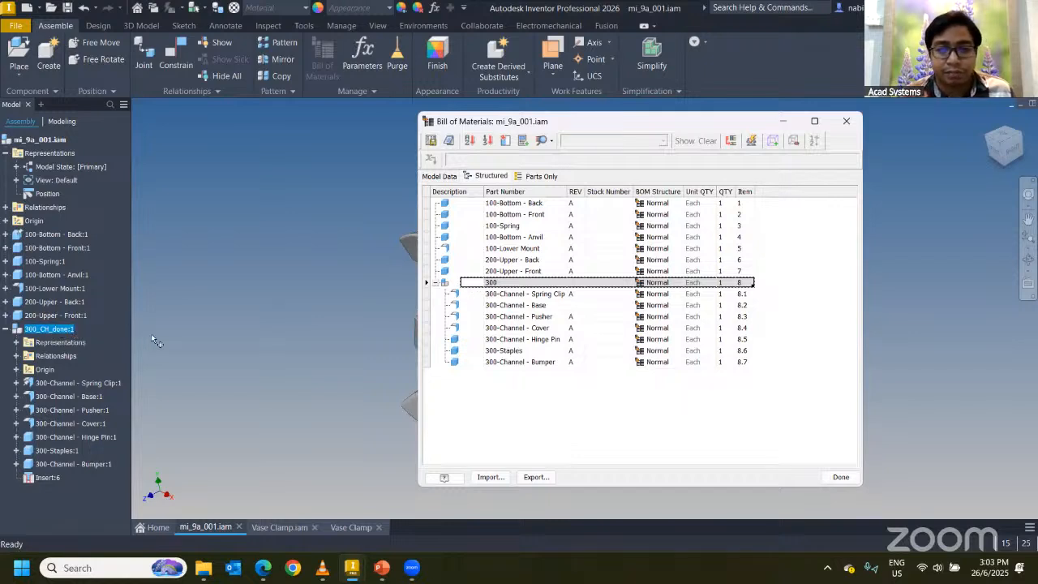
# Step: Set the item number delimiter of the Structured view to a comma
pyautogui.rightClick(474, 177)
pyautogui.click(519, 211)
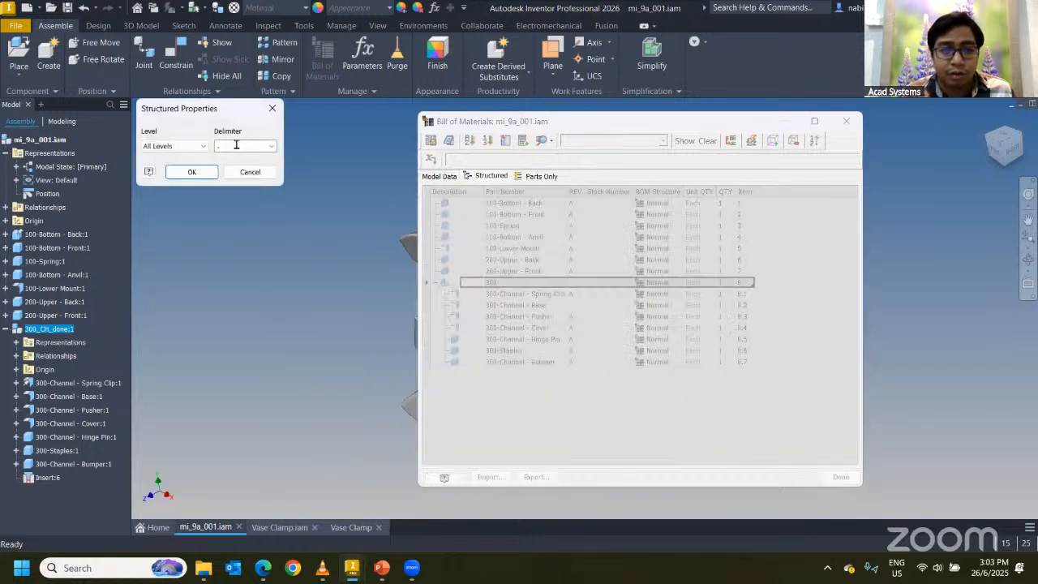
pyautogui.moveTo(224, 148); pyautogui.dragTo(201, 146)
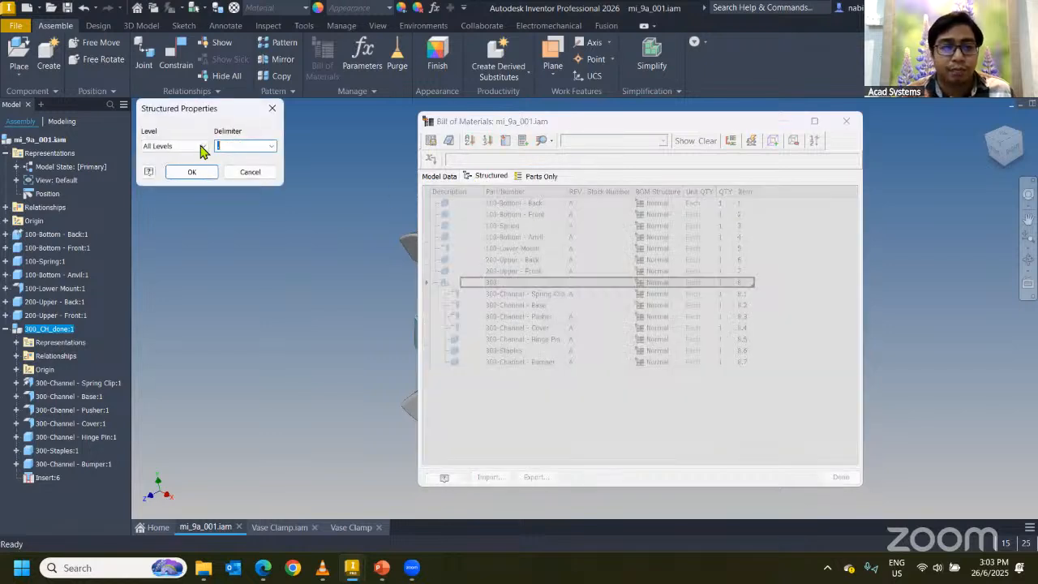
pyautogui.click(274, 150)
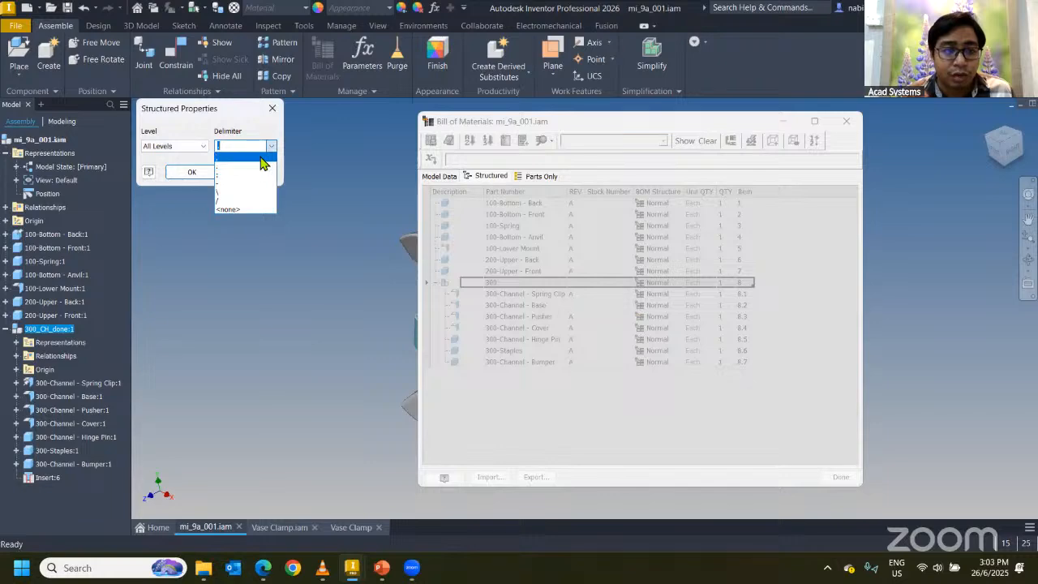
pyautogui.click(263, 159)
pyautogui.click(192, 173)
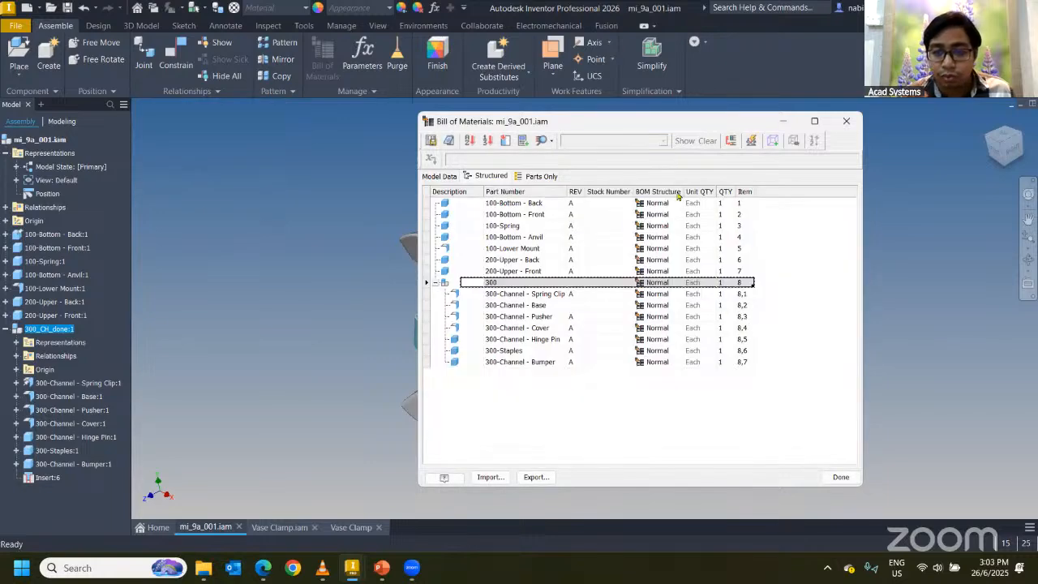
# Step: Change the Structured view's item number delimiter to a colon
pyautogui.rightClick(508, 178)
pyautogui.click(519, 214)
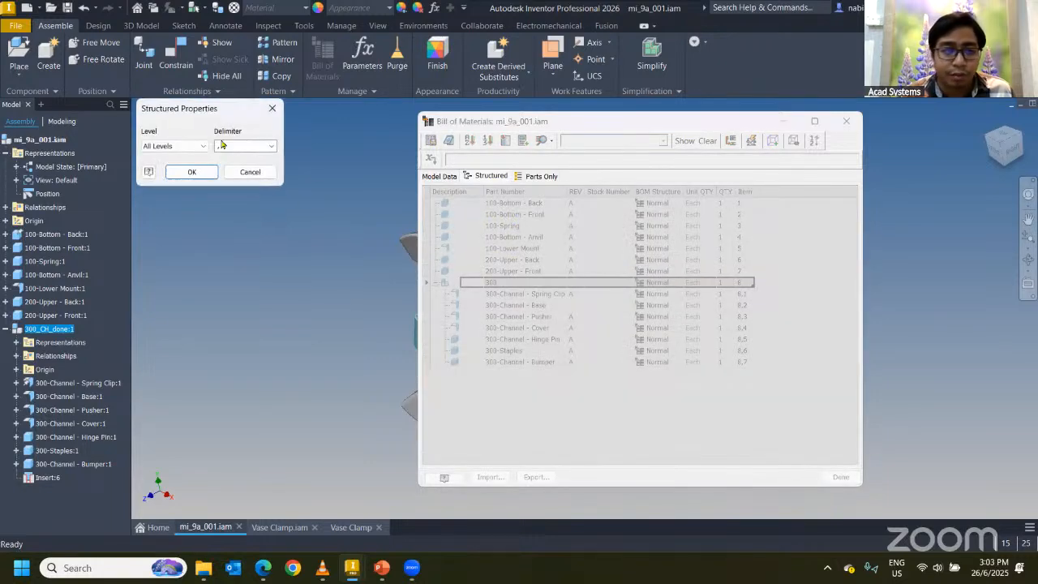
pyautogui.click(272, 147)
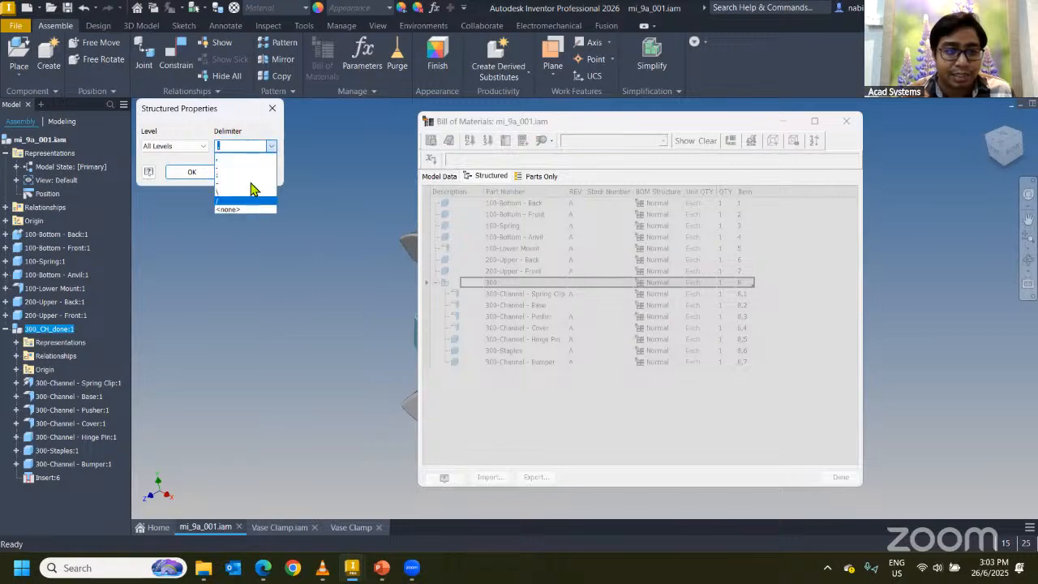
pyautogui.click(226, 175)
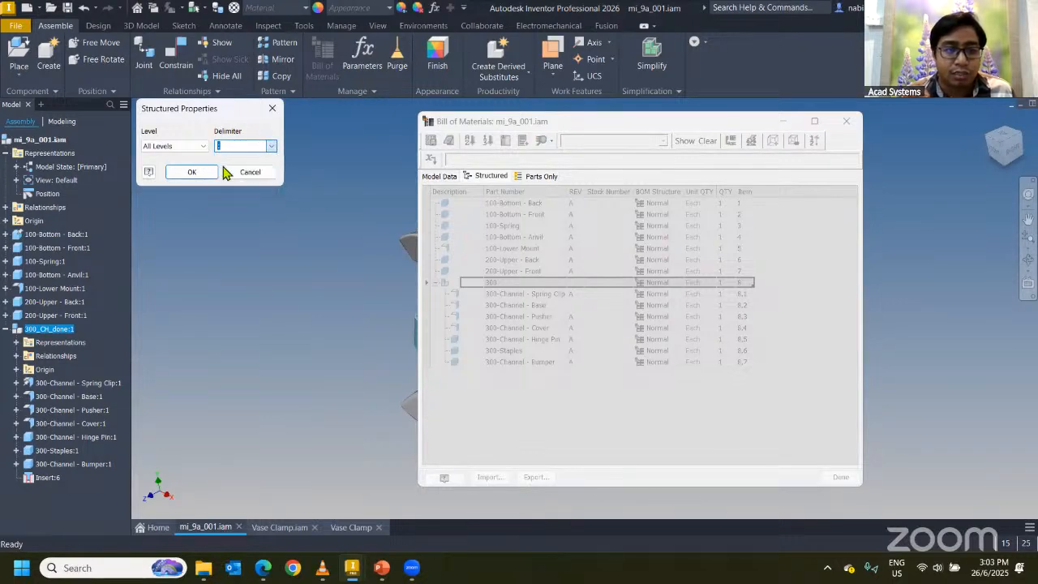
pyautogui.click(193, 172)
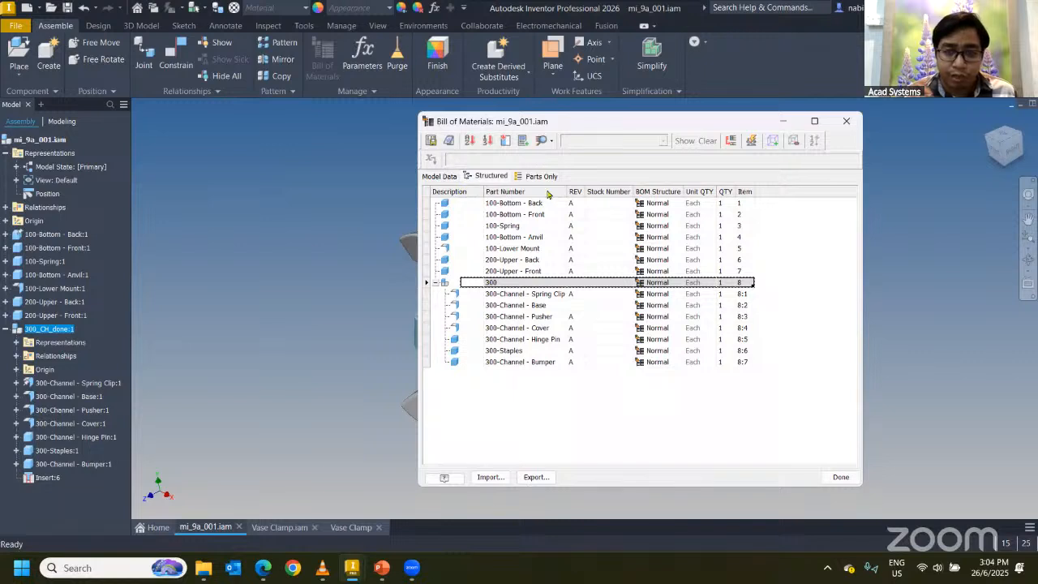
# Step: Rearrange the BOM columns with Item before Part Number and QTY after REV, and remove the Stock Number column
pyautogui.moveTo(744, 193); pyautogui.dragTo(491, 198)
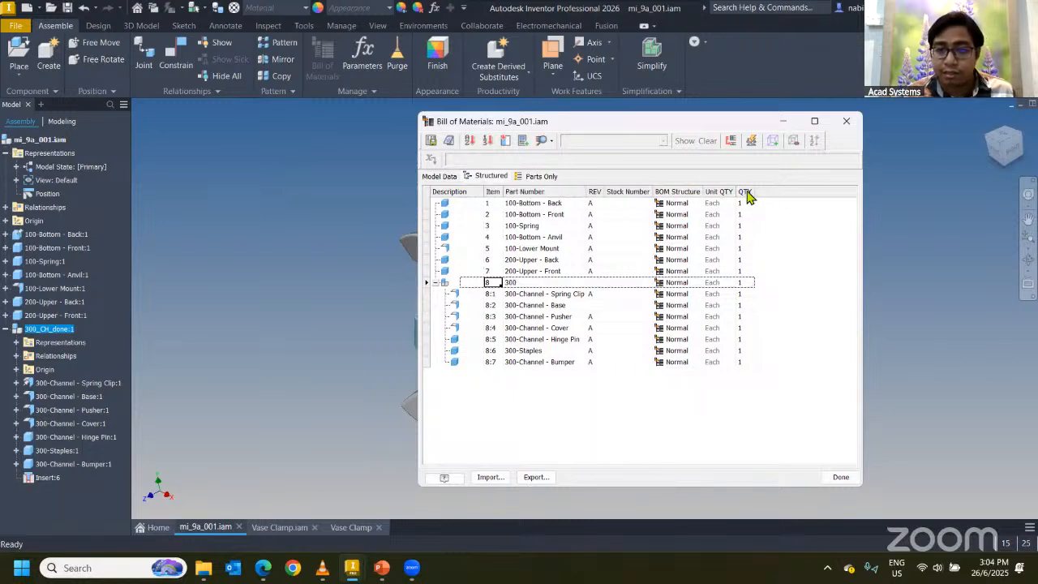
pyautogui.moveTo(747, 193); pyautogui.dragTo(949, 300)
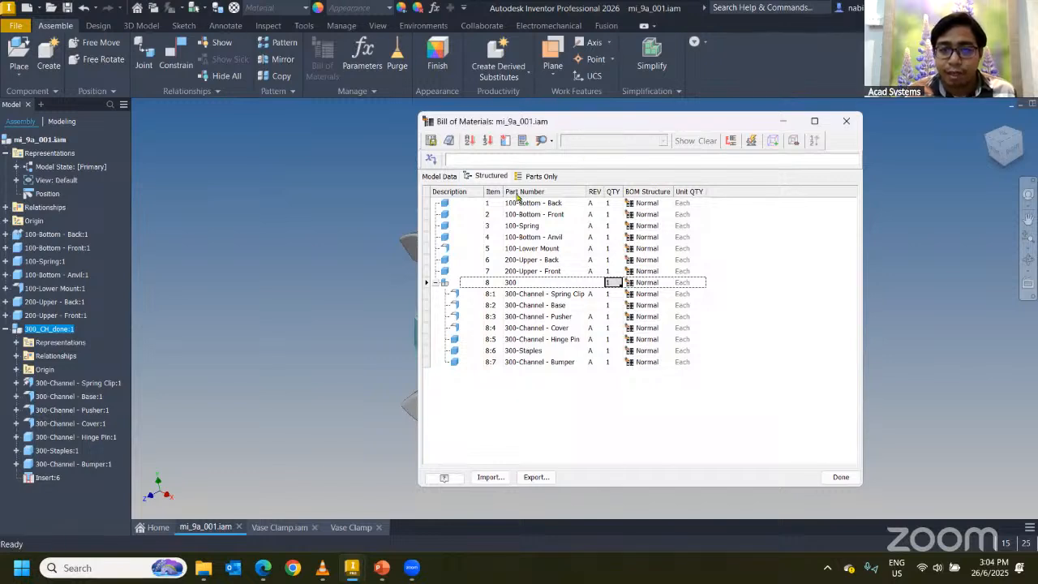
# Step: Add an Appearance column after Unit QTY and move the Bill of Materials window clear of the stapler model
pyautogui.click(504, 141)
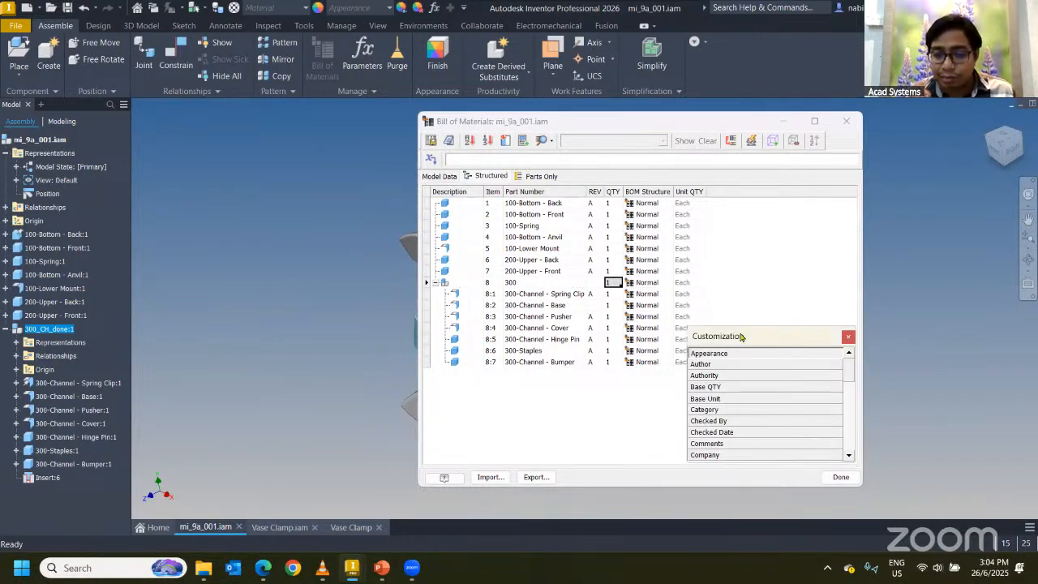
pyautogui.moveTo(741, 337); pyautogui.dragTo(859, 277)
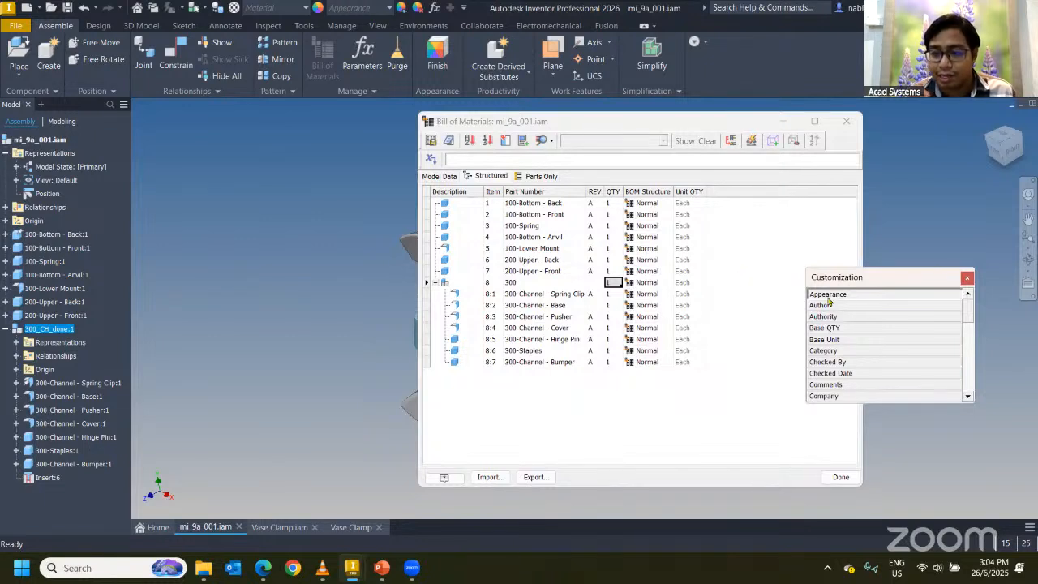
pyautogui.moveTo(828, 295); pyautogui.dragTo(708, 243)
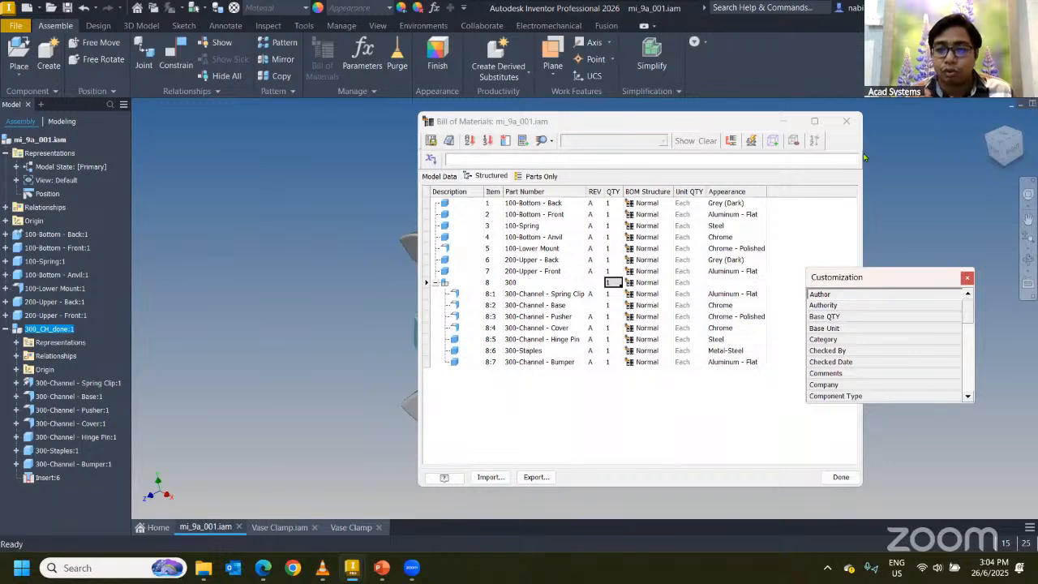
pyautogui.click(967, 277)
pyautogui.moveTo(698, 113); pyautogui.dragTo(704, 129)
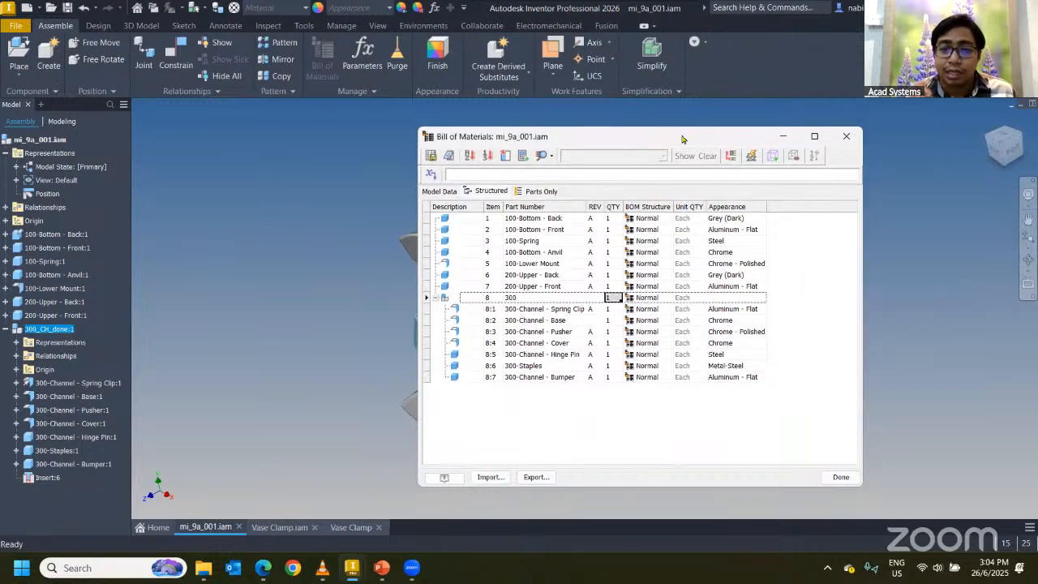
pyautogui.moveTo(546, 136); pyautogui.dragTo(654, 182)
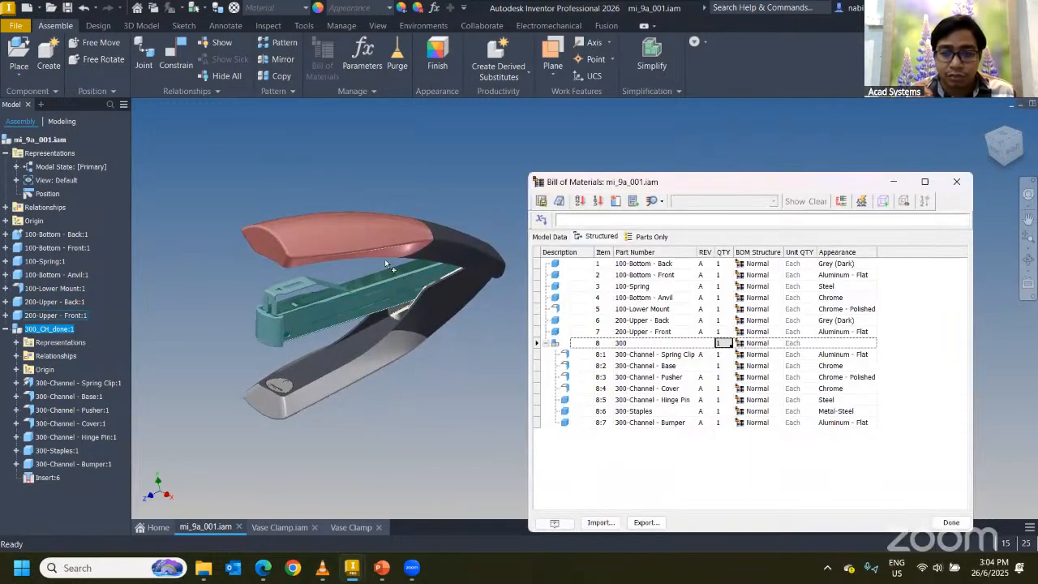
# Step: Add a Thumbnail column after Appearance in the Structured view of the Bill of Materials
pyautogui.moveTo(565, 180); pyautogui.dragTo(470, 142)
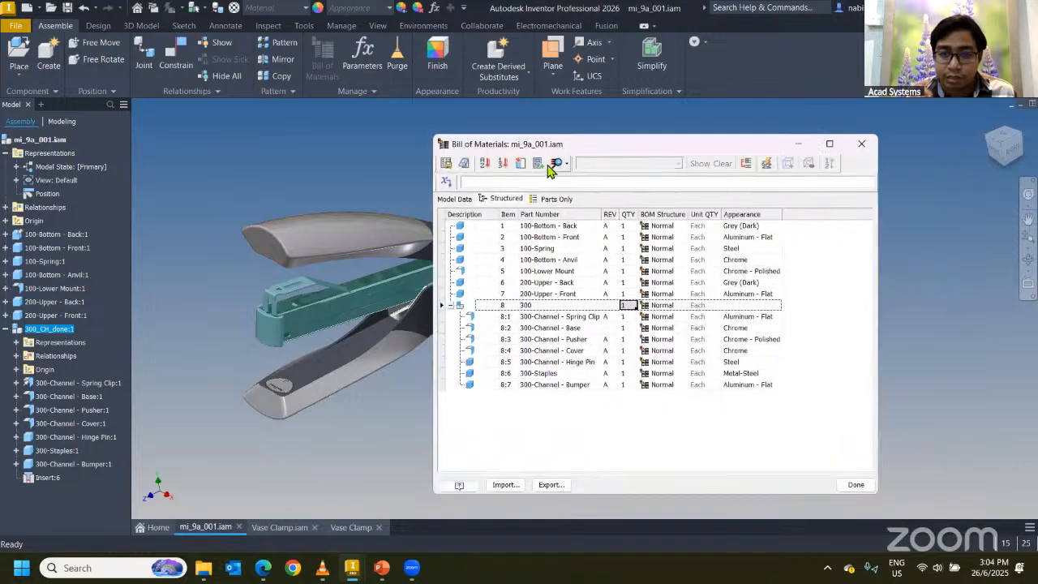
pyautogui.click(521, 167)
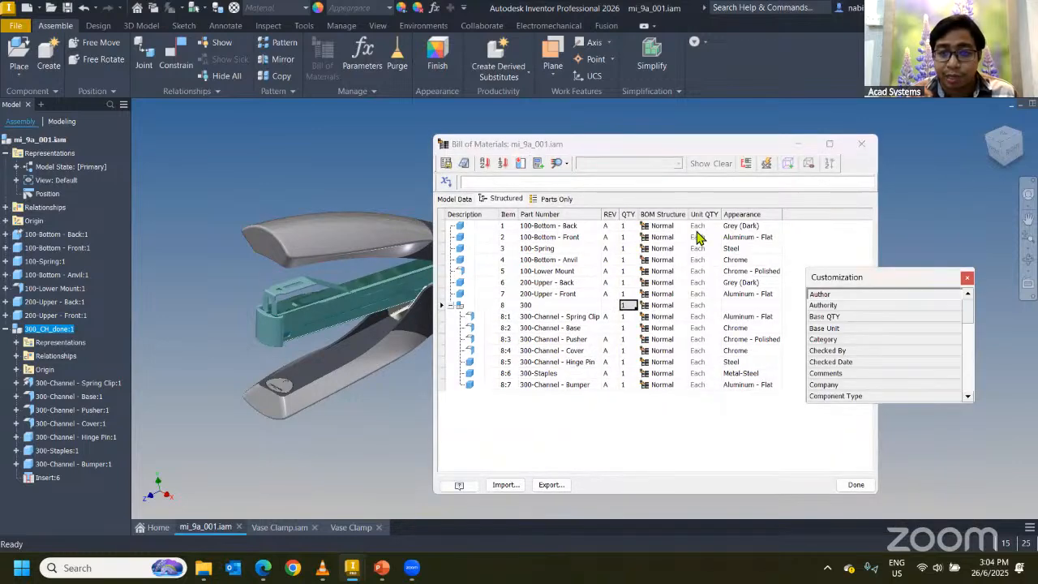
pyautogui.scroll(-3, 852, 332)
pyautogui.scroll(-6, 827, 341)
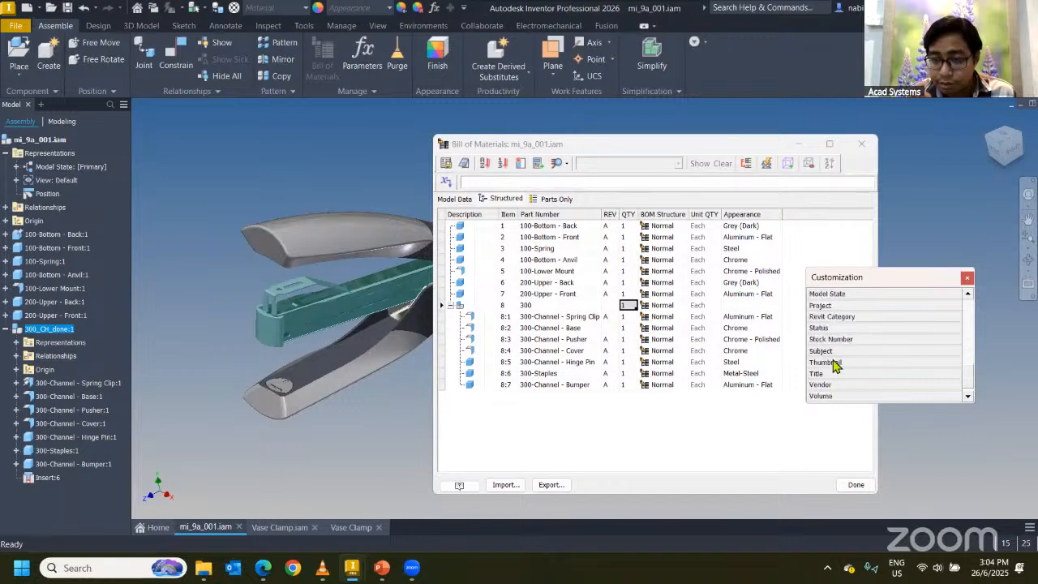
pyautogui.doubleClick(836, 364)
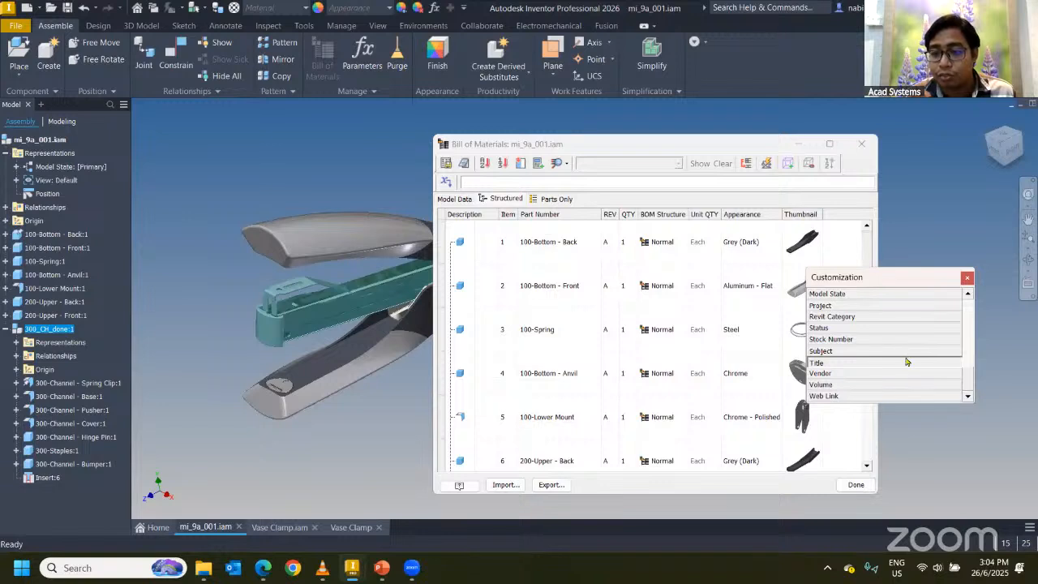
# Step: Add a Material column after Thumbnail and close the column customization list
pyautogui.scroll(2, 906, 362)
pyautogui.scroll(3, 882, 357)
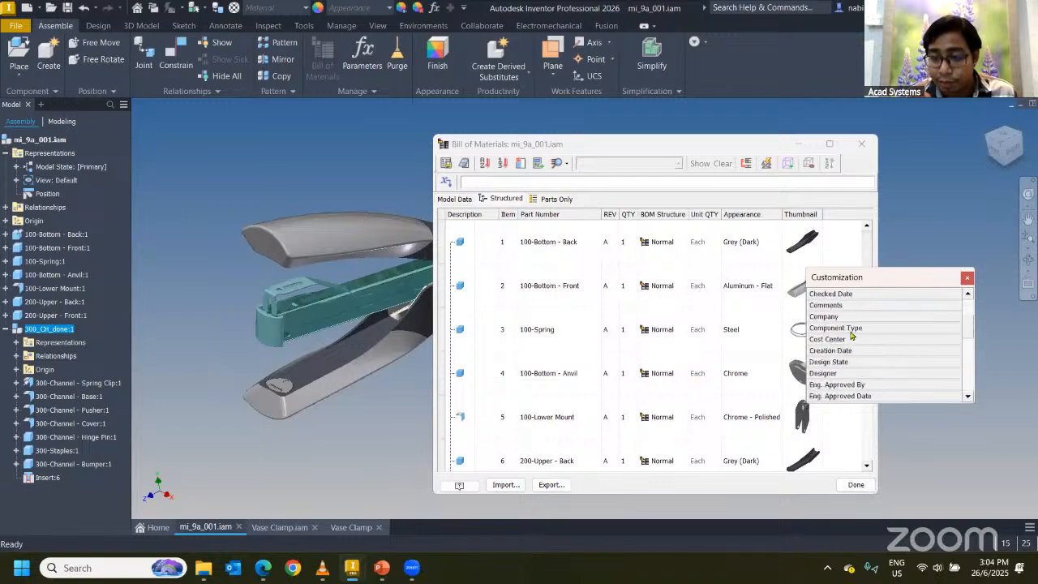
pyautogui.scroll(-3, 851, 337)
pyautogui.scroll(3, 881, 332)
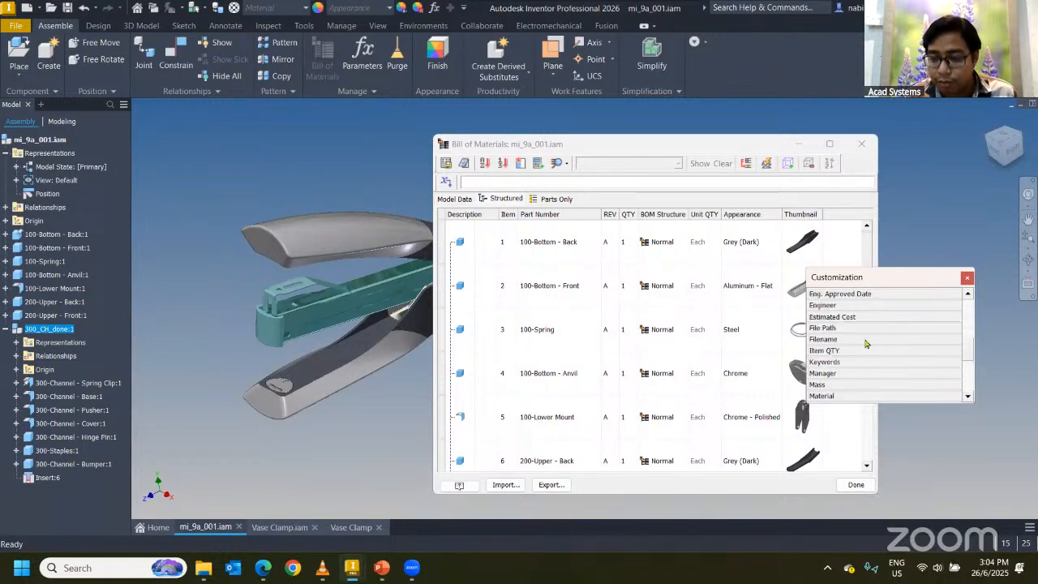
pyautogui.scroll(-3, 852, 345)
pyautogui.moveTo(829, 333); pyautogui.dragTo(844, 215)
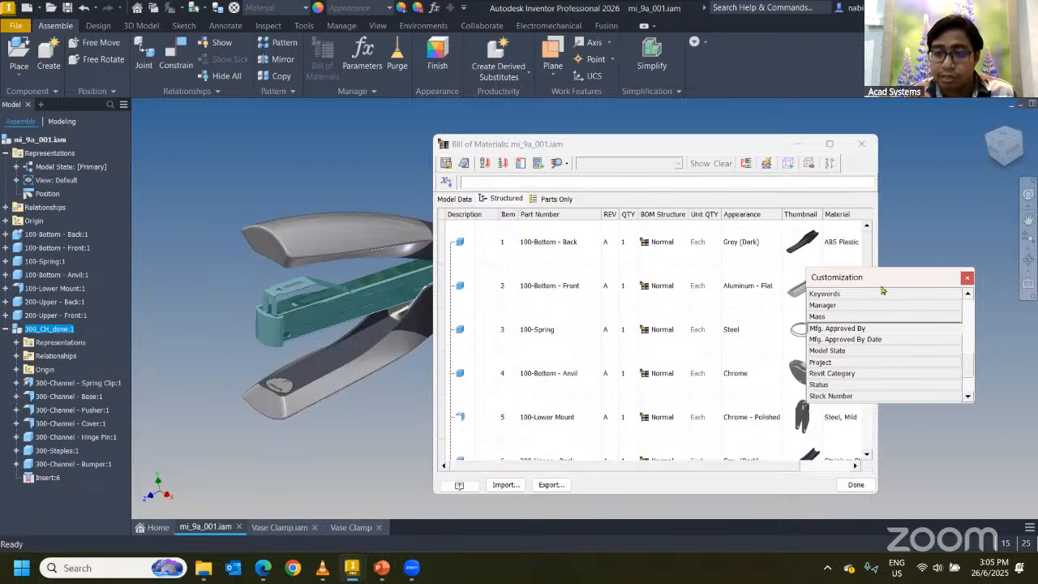
pyautogui.click(966, 279)
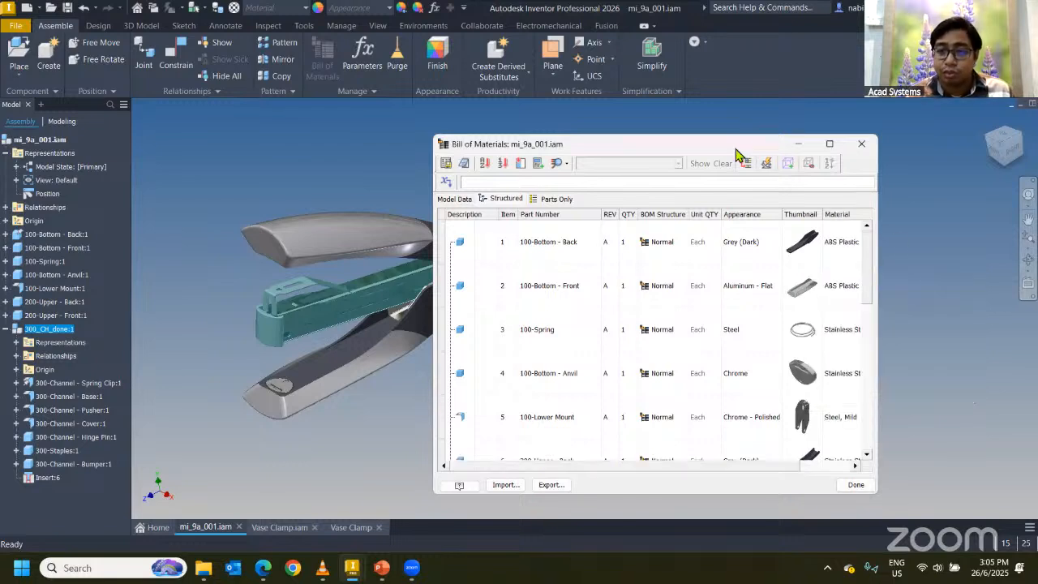
# Step: Reposition and widen the Bill of Materials window to fit every column, and remove the Thumbnail column
pyautogui.moveTo(736, 148); pyautogui.dragTo(650, 121)
pyautogui.moveTo(791, 260); pyautogui.dragTo(869, 262)
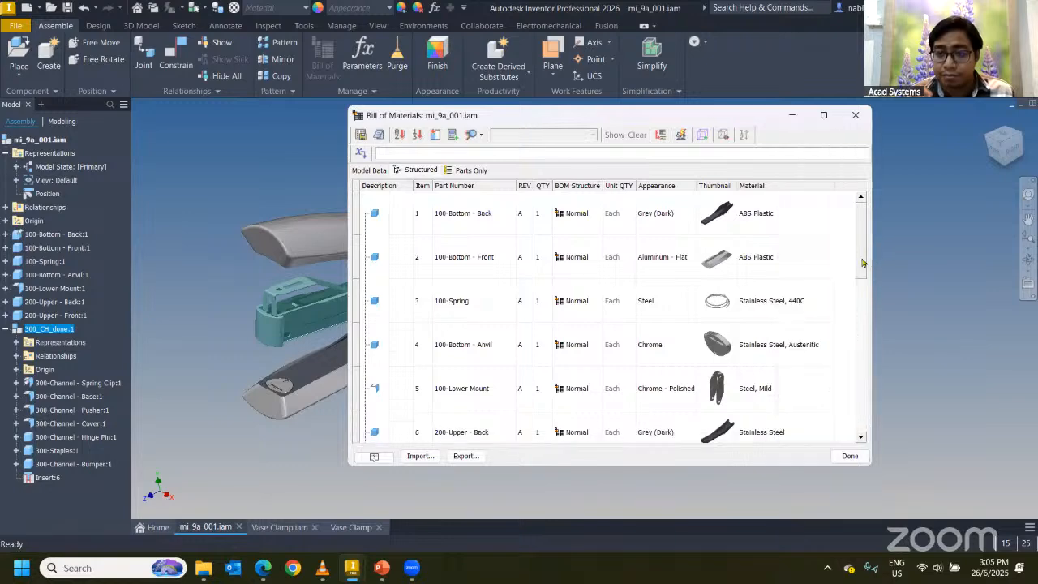
pyautogui.scroll(-5, 620, 251)
pyautogui.scroll(5, 654, 268)
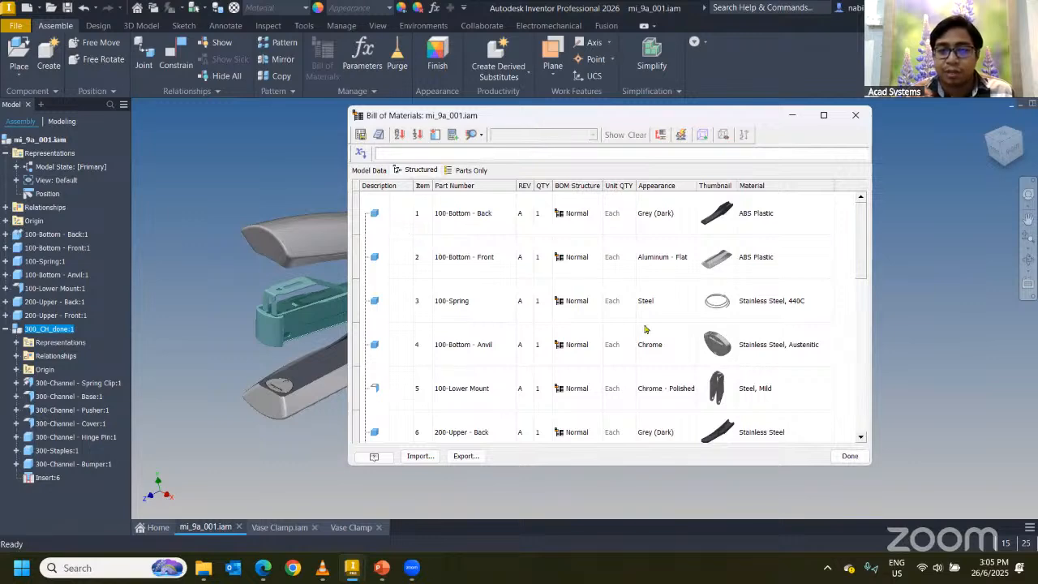
pyautogui.moveTo(722, 189); pyautogui.dragTo(925, 236)
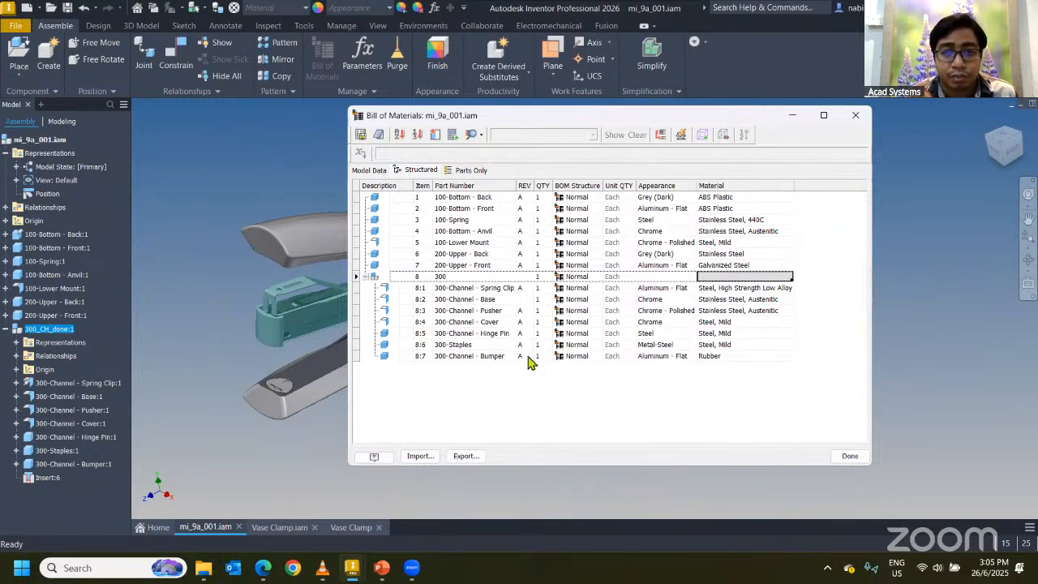
# Step: Sort the Structured view's rows by Description in ascending order
pyautogui.click(423, 189)
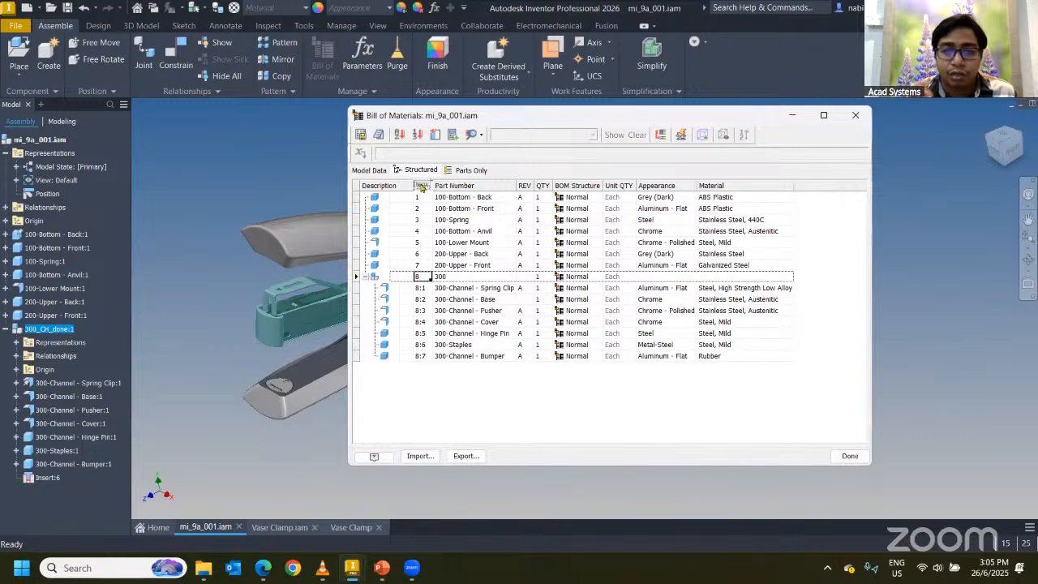
pyautogui.click(400, 135)
pyautogui.click(516, 193)
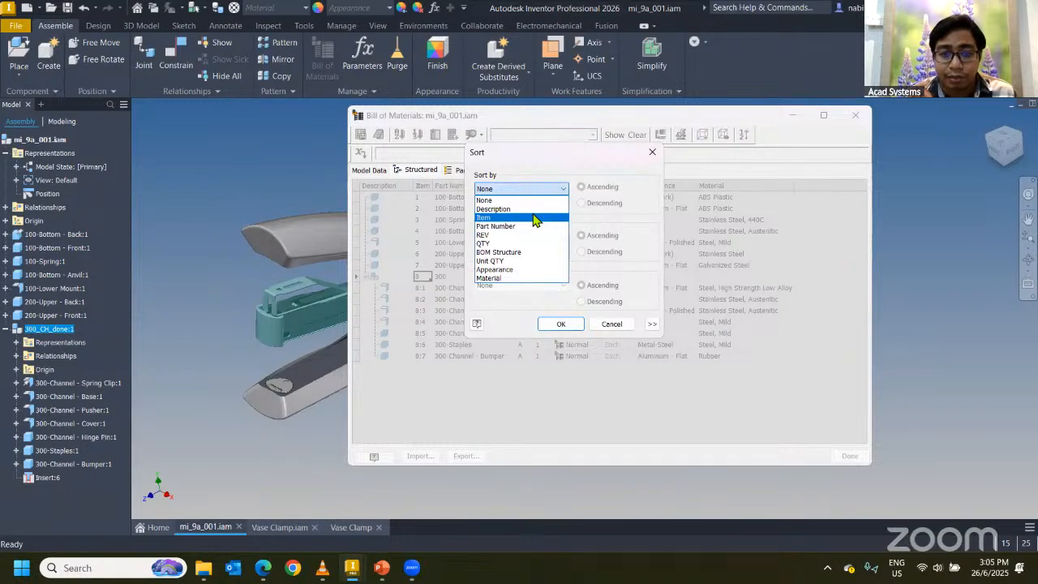
pyautogui.click(531, 209)
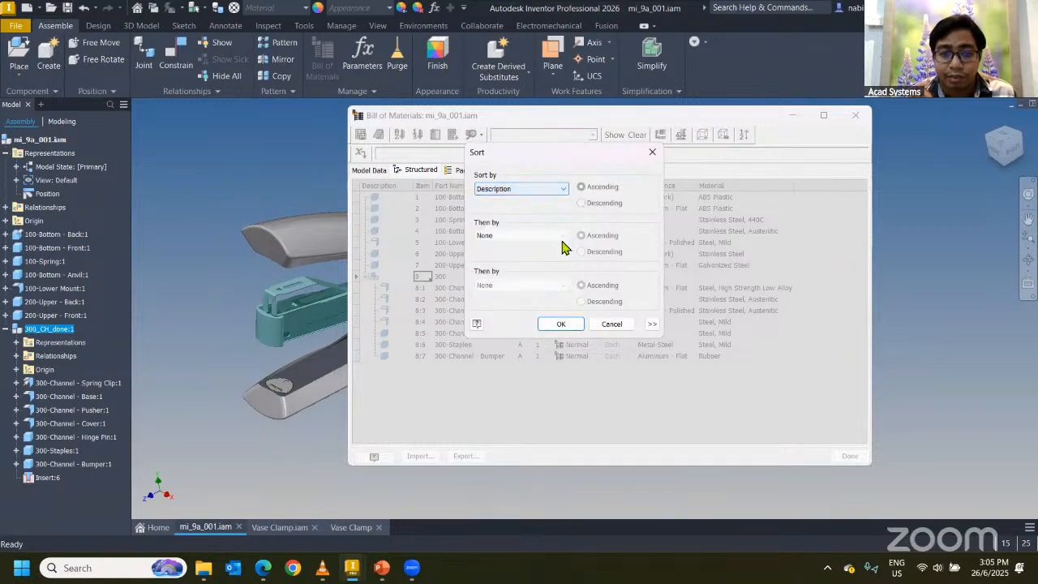
pyautogui.click(564, 324)
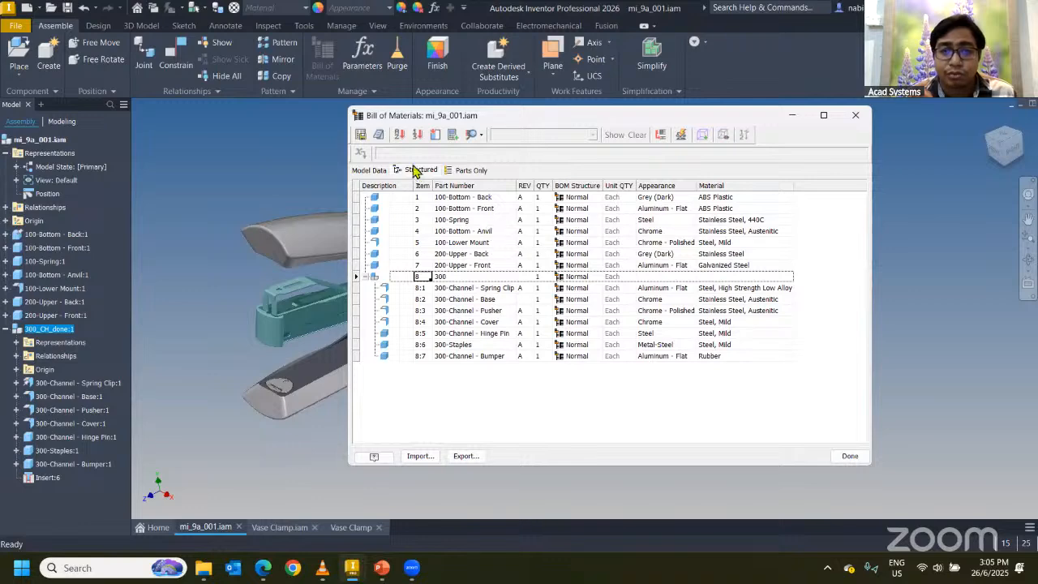
# Step: Sort the Structured view's rows by Appearance in ascending order
pyautogui.click(399, 134)
pyautogui.click(519, 195)
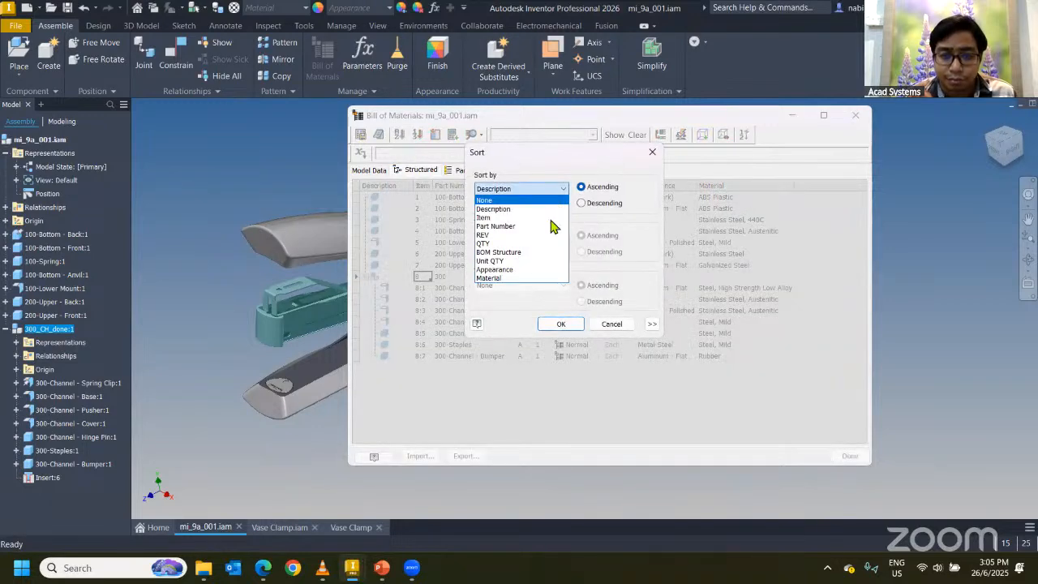
pyautogui.click(511, 269)
pyautogui.click(562, 325)
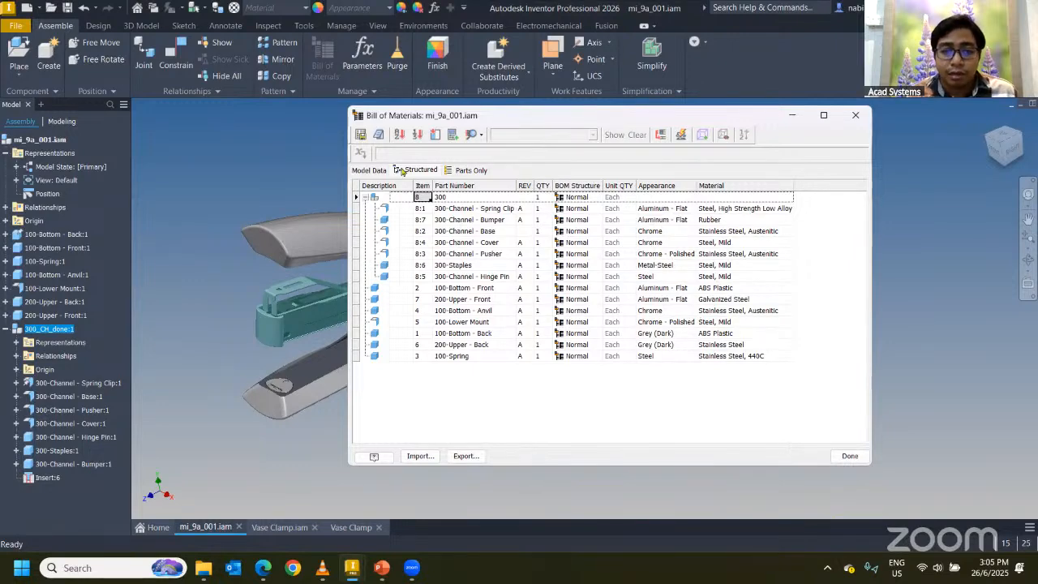
# Step: Sort the Structured view's rows by Item in ascending order, and collapse and re-expand subassembly 300
pyautogui.click(398, 134)
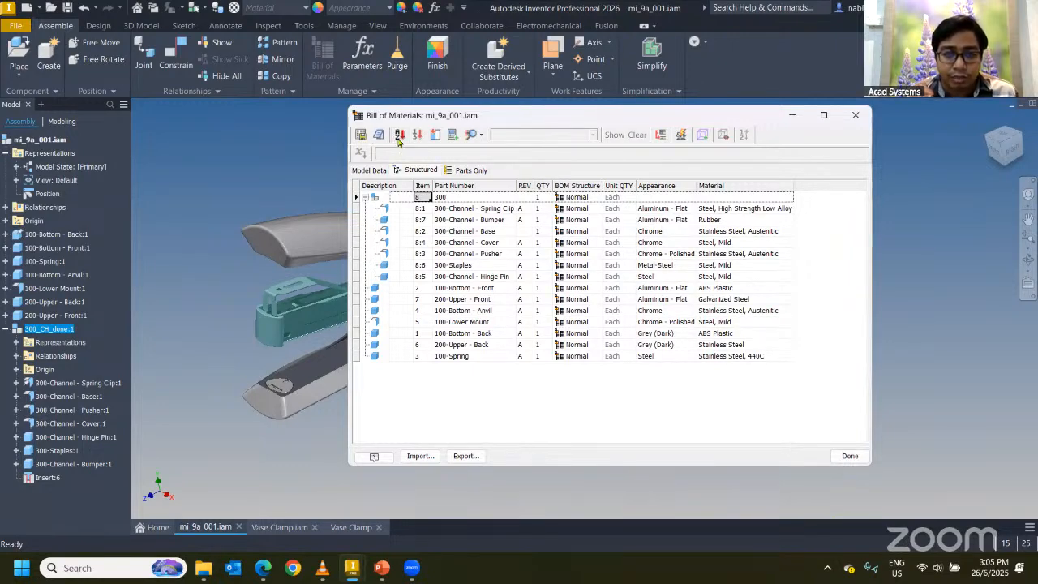
pyautogui.click(523, 188)
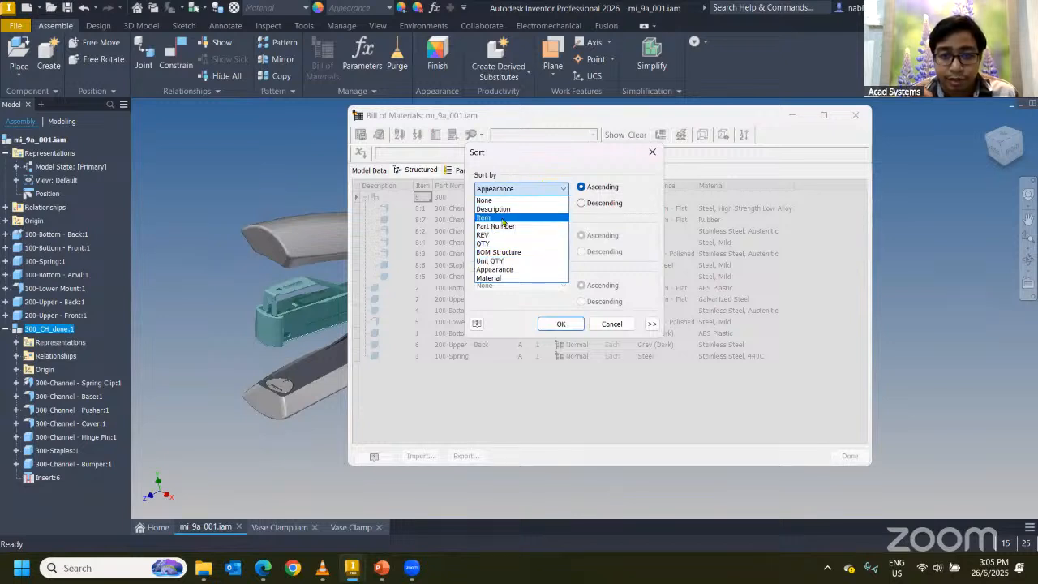
pyautogui.click(483, 217)
pyautogui.click(561, 323)
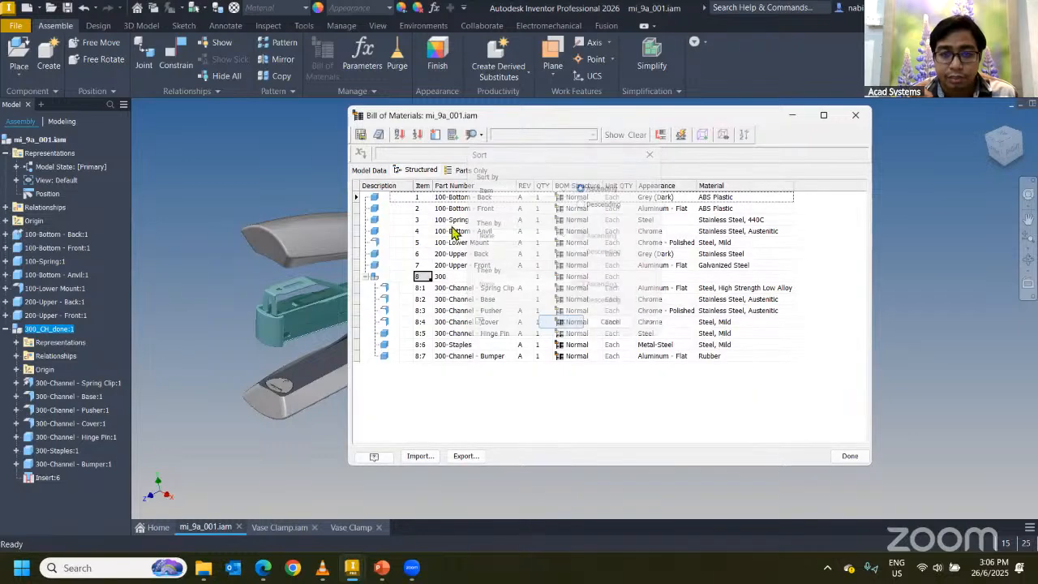
pyautogui.click(366, 277)
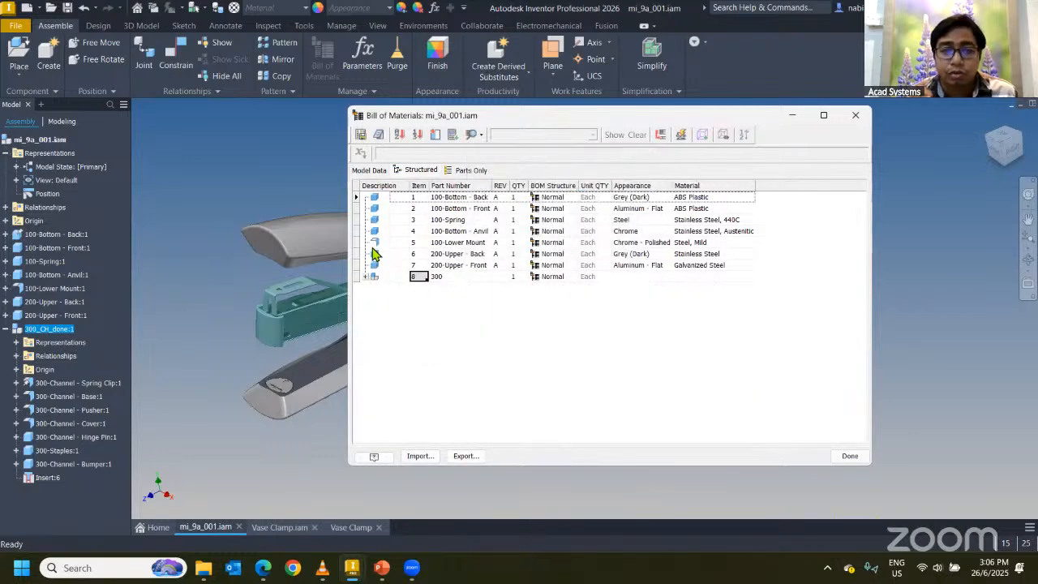
pyautogui.click(370, 277)
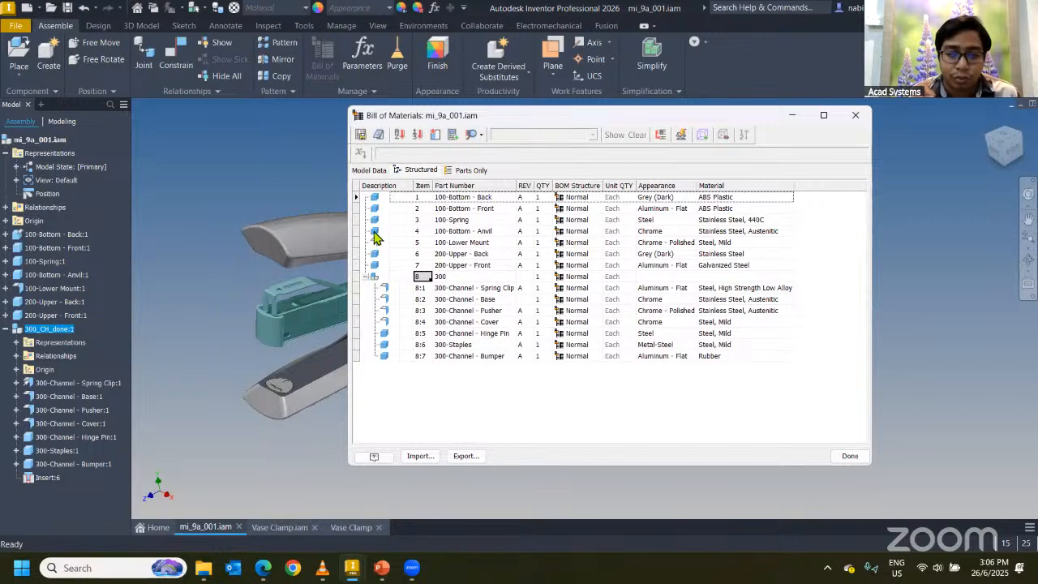
# Step: Reorder the rows: 200-Upper - Back second, 300 after 100-Bottom - Anvil, 100-Bottom - Back last; inside 300, Base and Hinge Pin first, Spring Clip before Bumper
pyautogui.moveTo(376, 259); pyautogui.dragTo(421, 232)
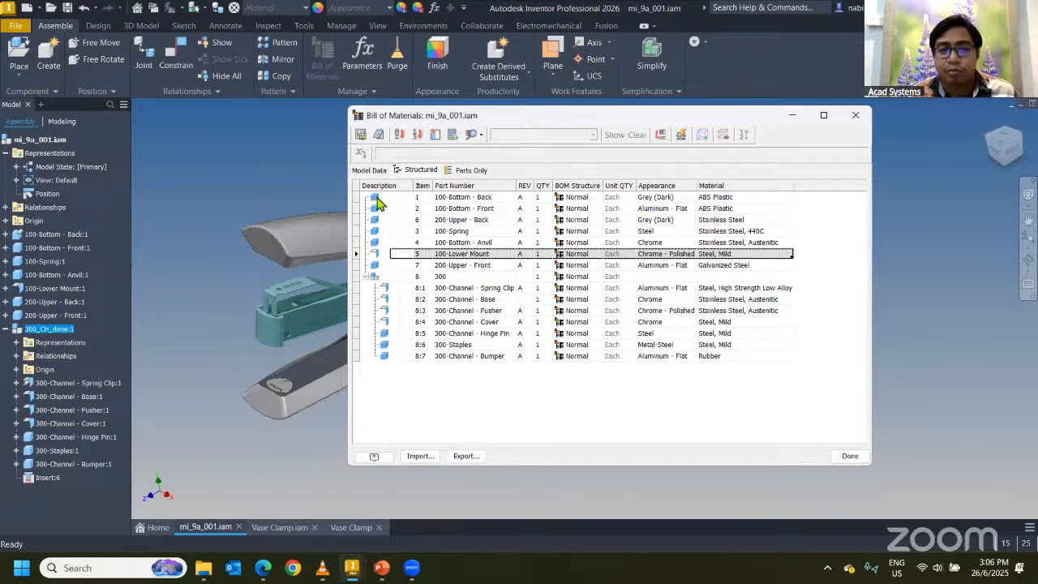
pyautogui.moveTo(375, 200); pyautogui.dragTo(434, 266)
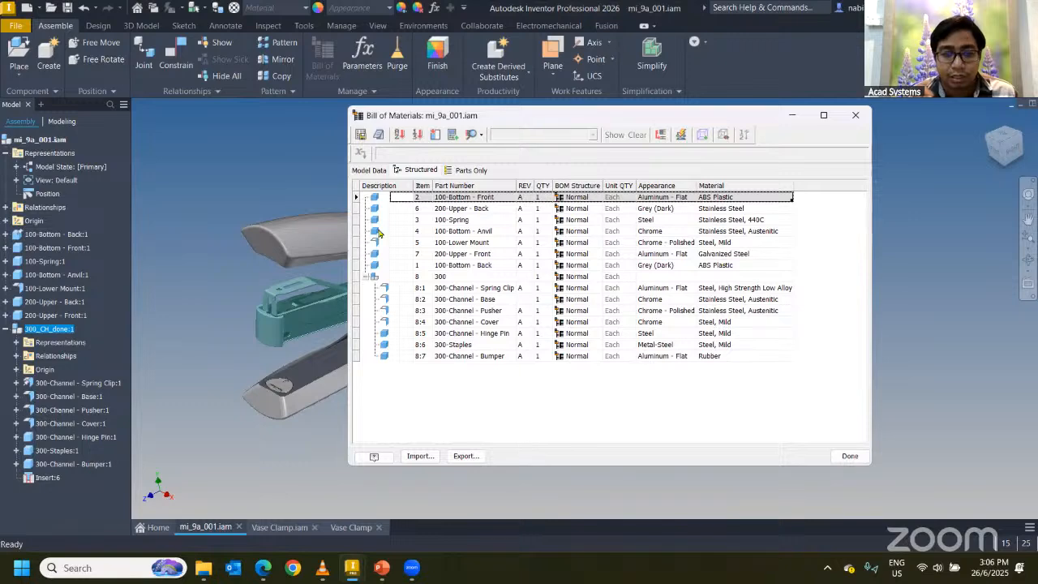
pyautogui.moveTo(374, 242); pyautogui.dragTo(408, 248)
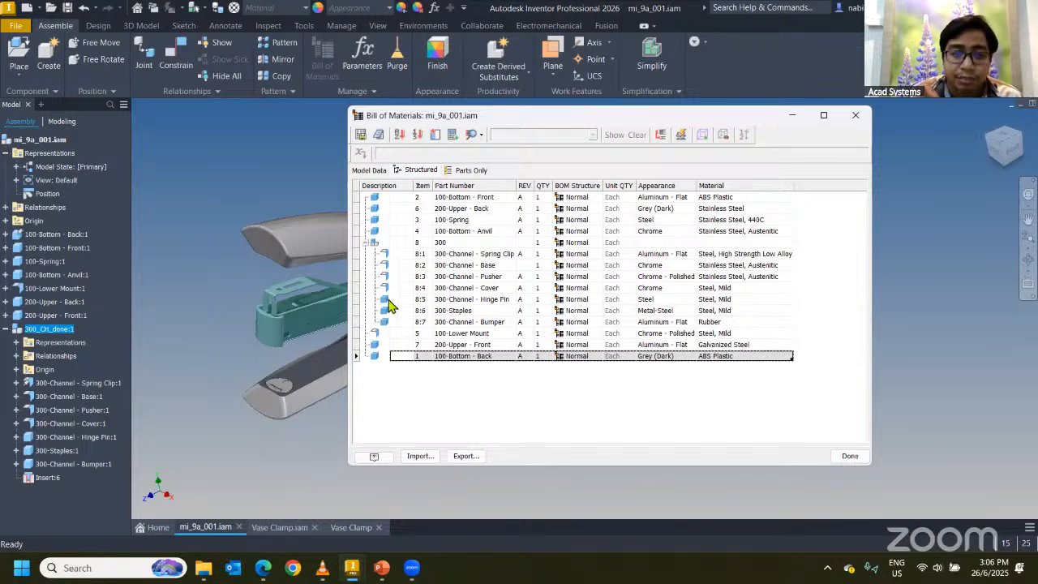
pyautogui.moveTo(391, 300); pyautogui.dragTo(412, 311)
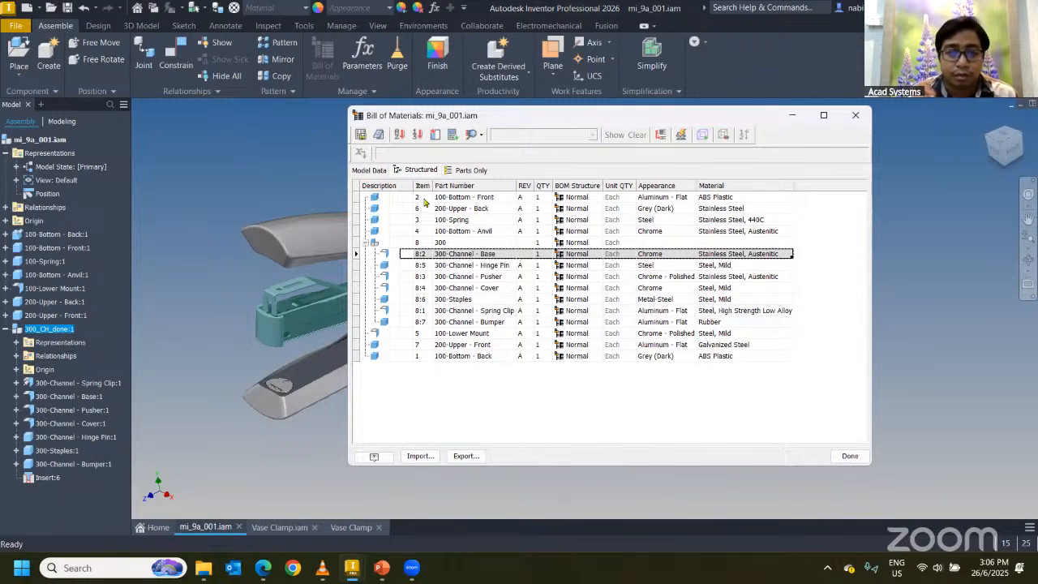
# Step: Renumber the BOM items with start value 1 and increment 1, collapse subassembly 300 and close the Bill of Materials
pyautogui.click(417, 134)
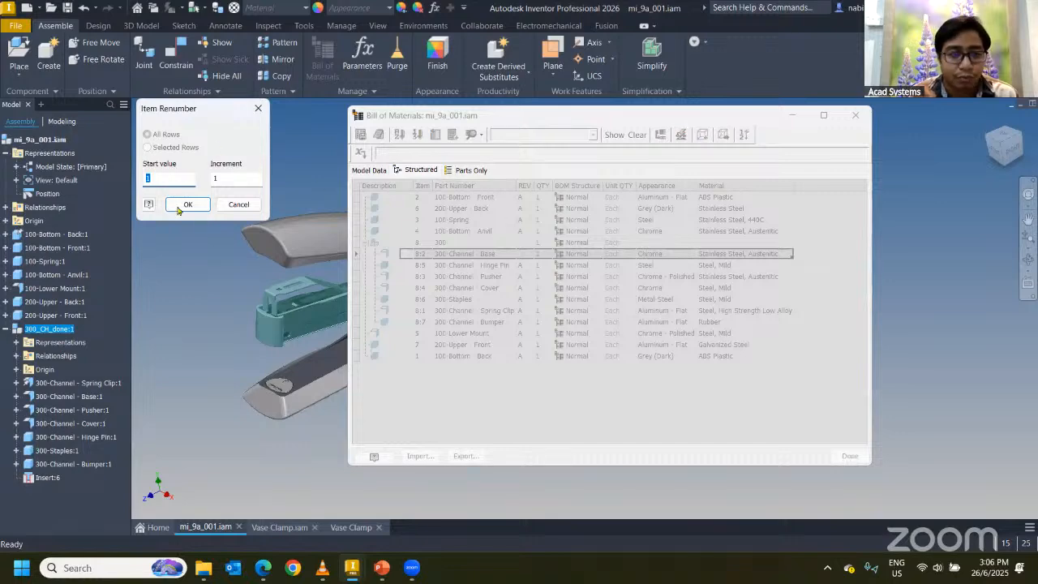
pyautogui.click(180, 208)
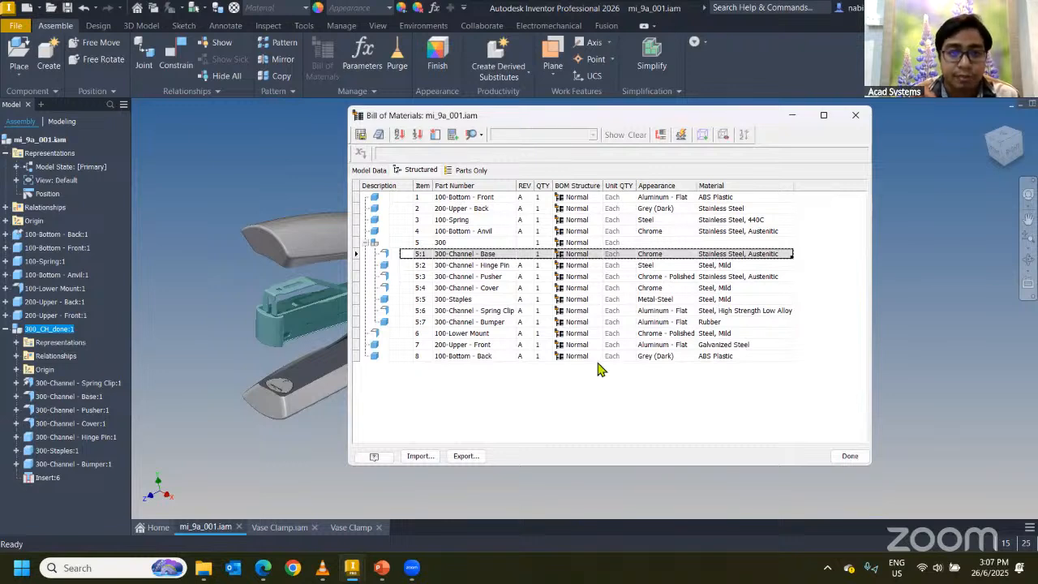
pyautogui.click(367, 243)
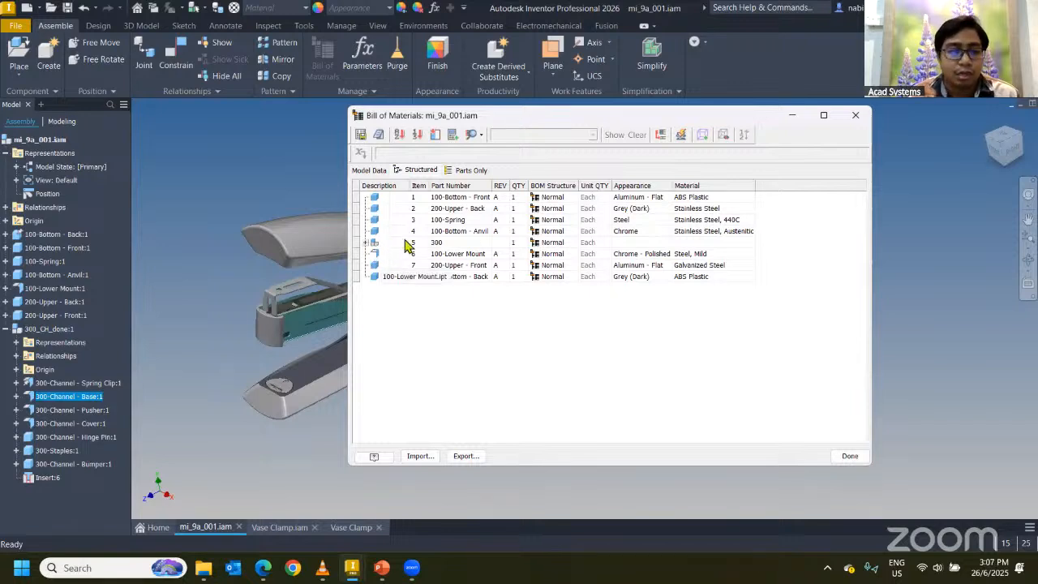
pyautogui.click(855, 119)
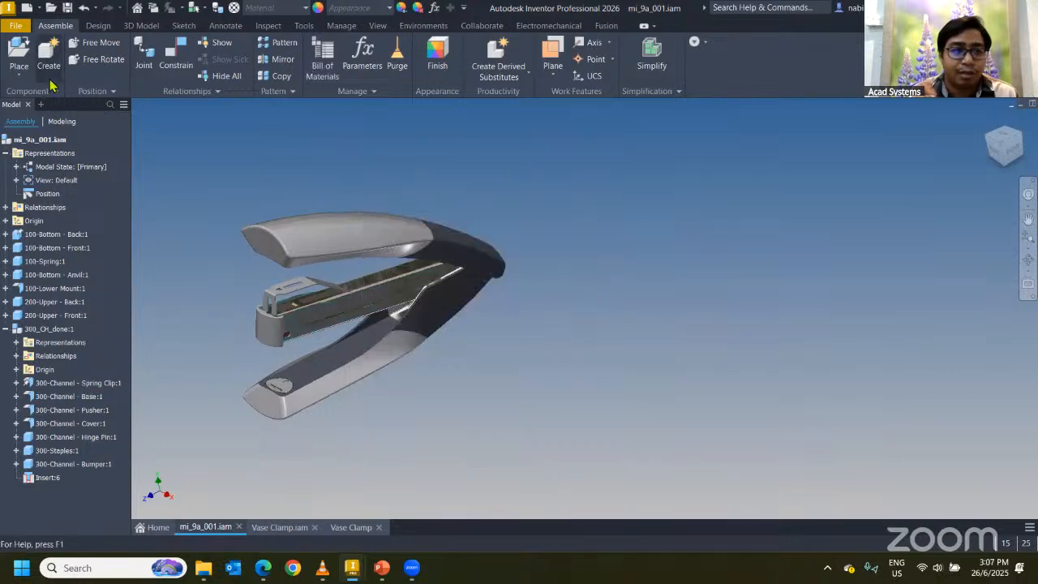
# Step: Place one CNS 4558 M3 x 8 fastener from the Content Center beside the stapler, and collapse subassembly 300_CH_done in the model tree
pyautogui.click(18, 73)
pyautogui.click(91, 128)
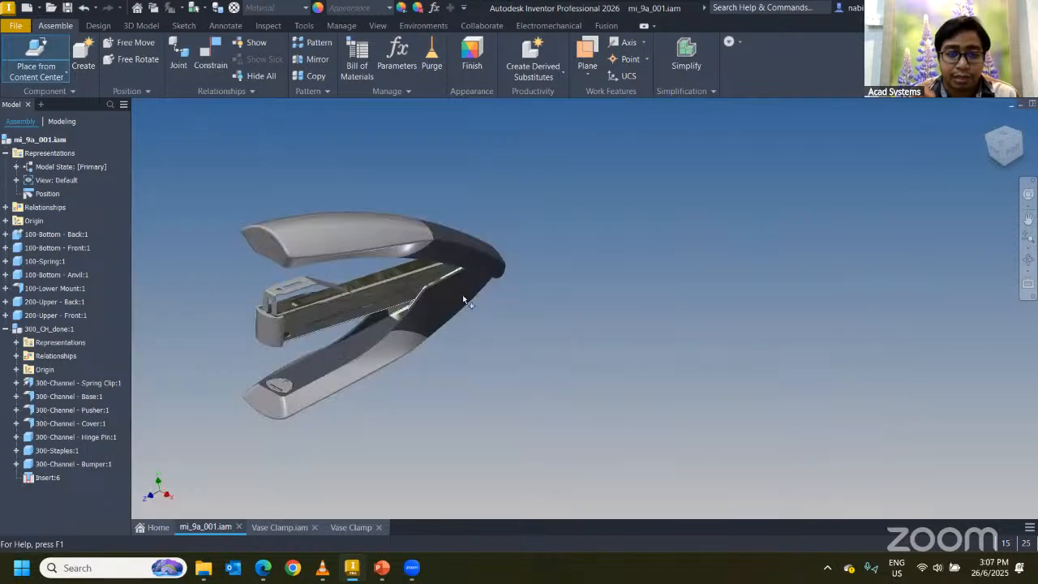
pyautogui.click(625, 248)
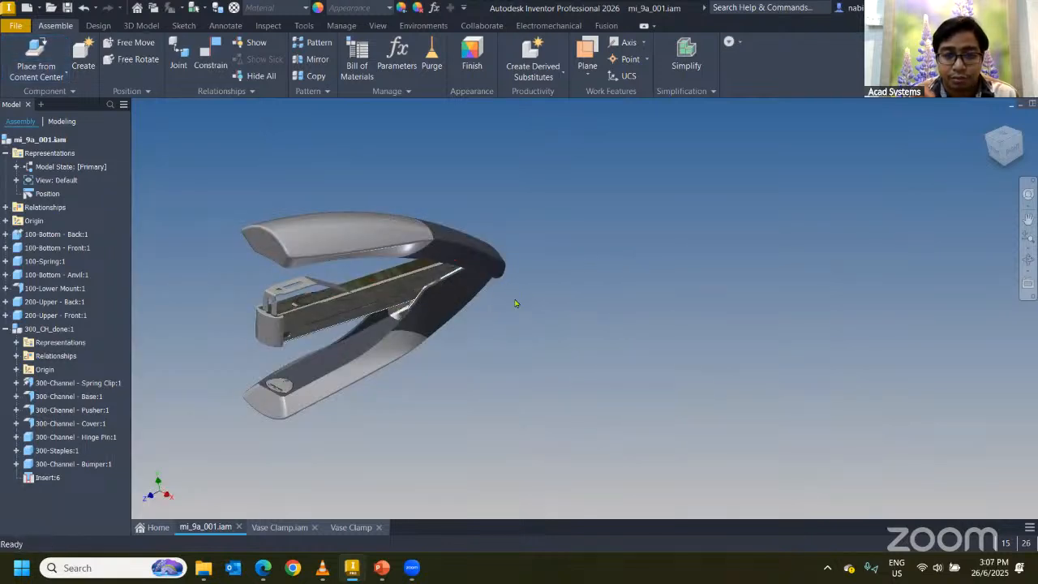
pyautogui.click(504, 391)
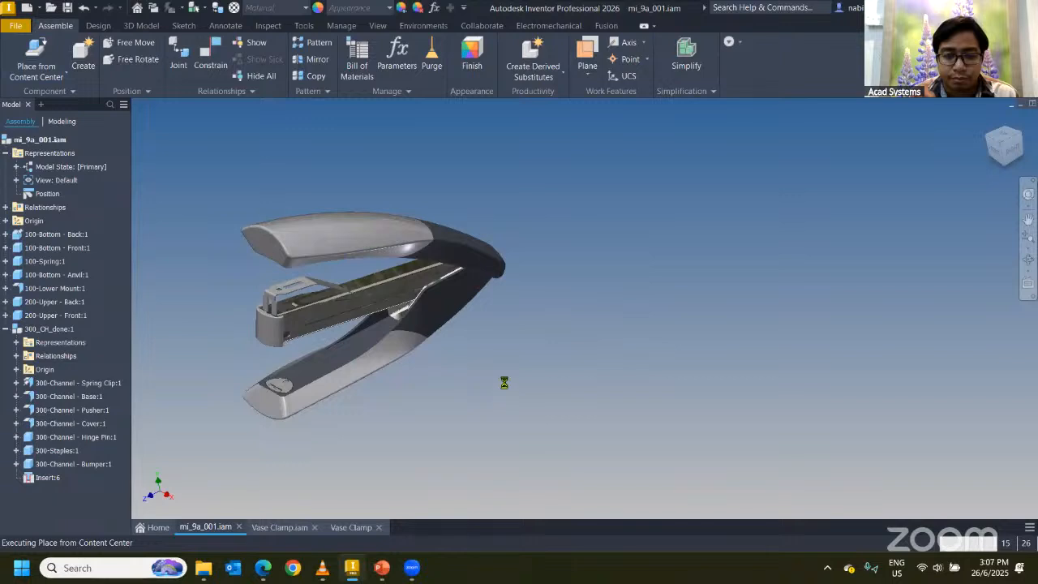
pyautogui.rightClick(586, 331)
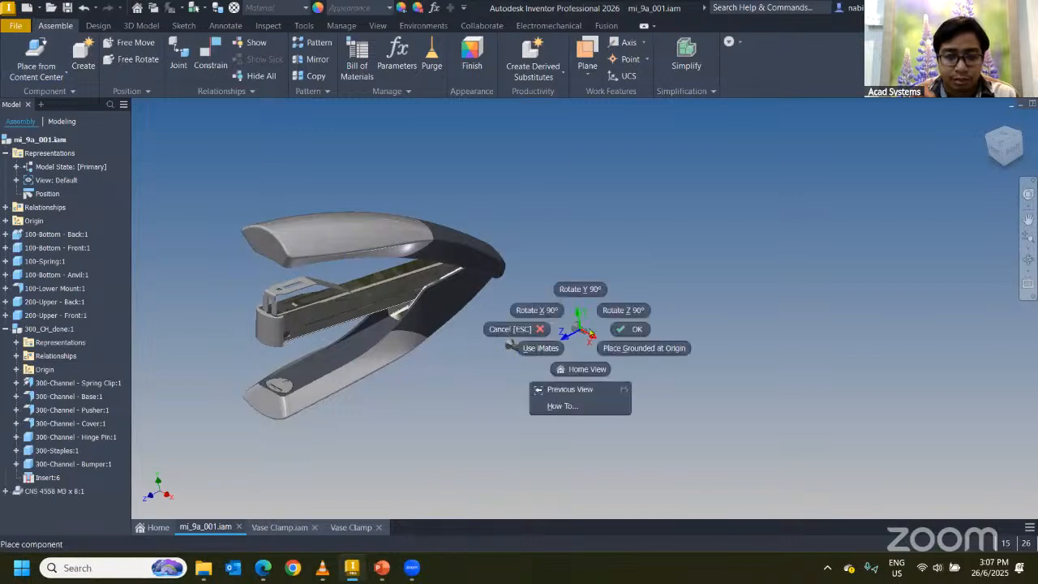
pyautogui.click(631, 328)
pyautogui.click(6, 329)
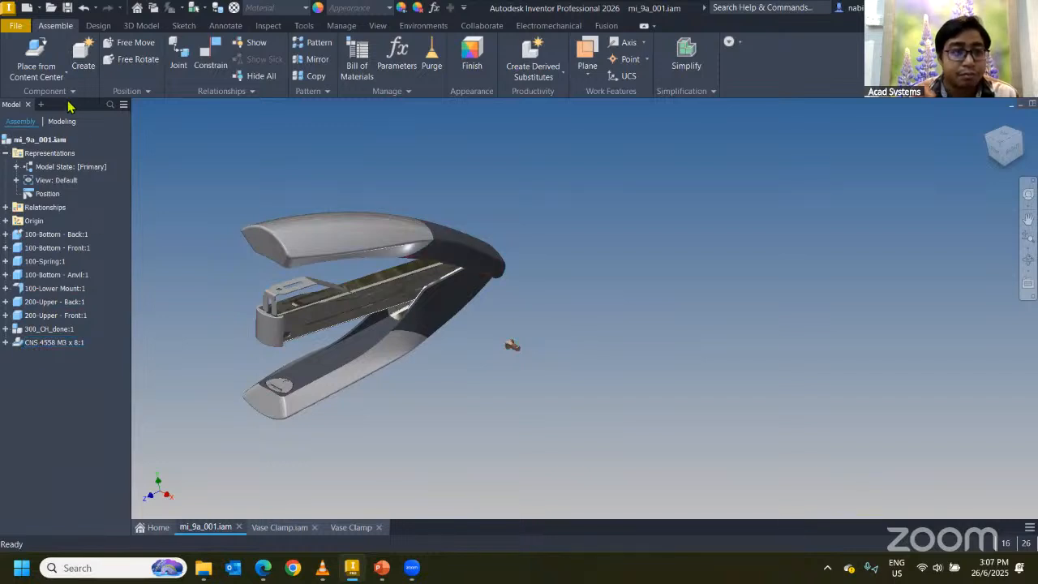
# Step: Review the new fastener's row in the Structured view of the Bill of Materials, and close the dialog
pyautogui.click(357, 65)
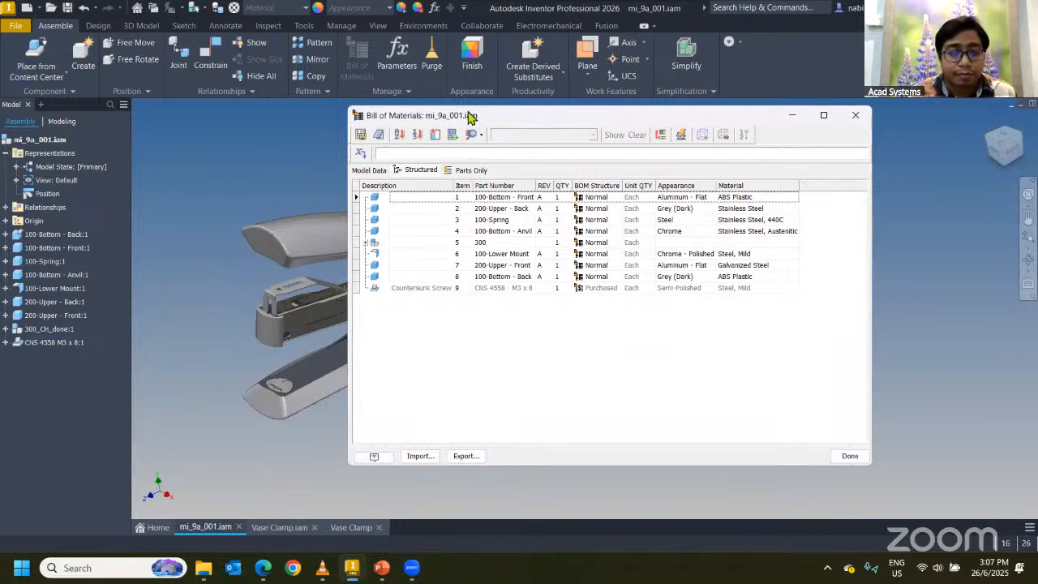
pyautogui.moveTo(468, 114); pyautogui.dragTo(335, 123)
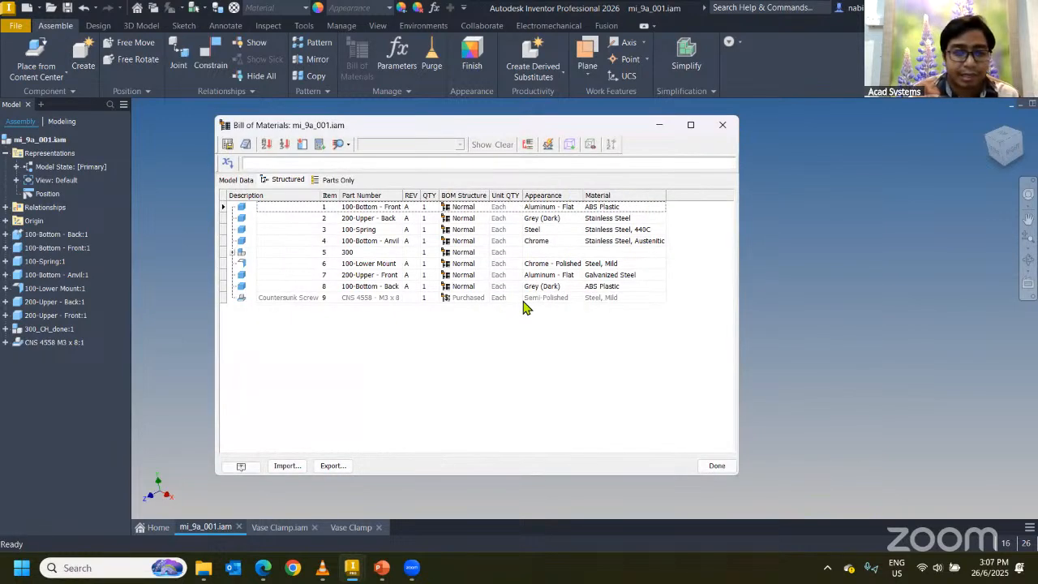
pyautogui.click(722, 124)
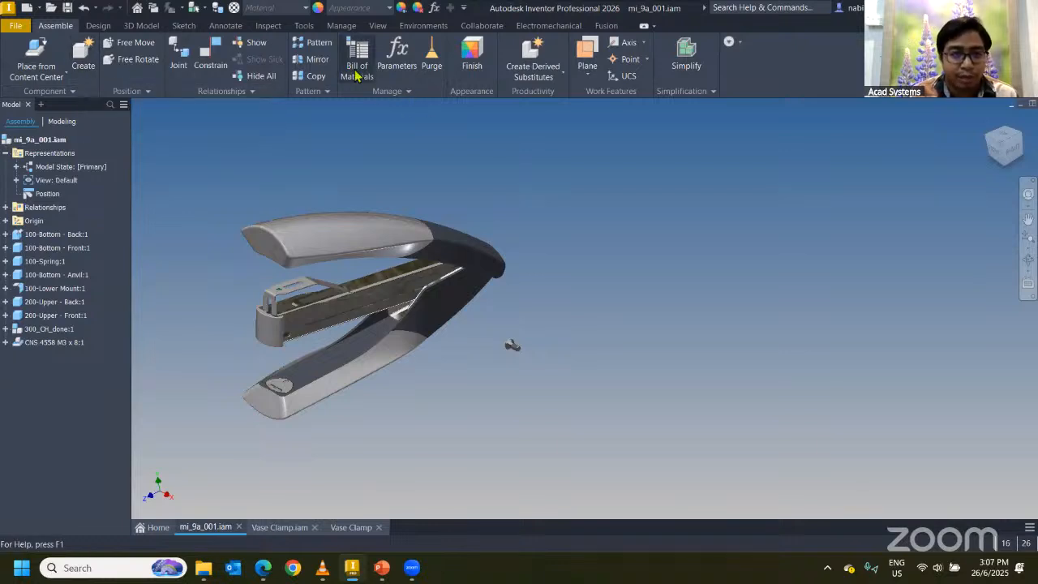
# Step: Create a virtual component named Stickers1 in the assembly with the Normal BOM structure
pyautogui.click(84, 65)
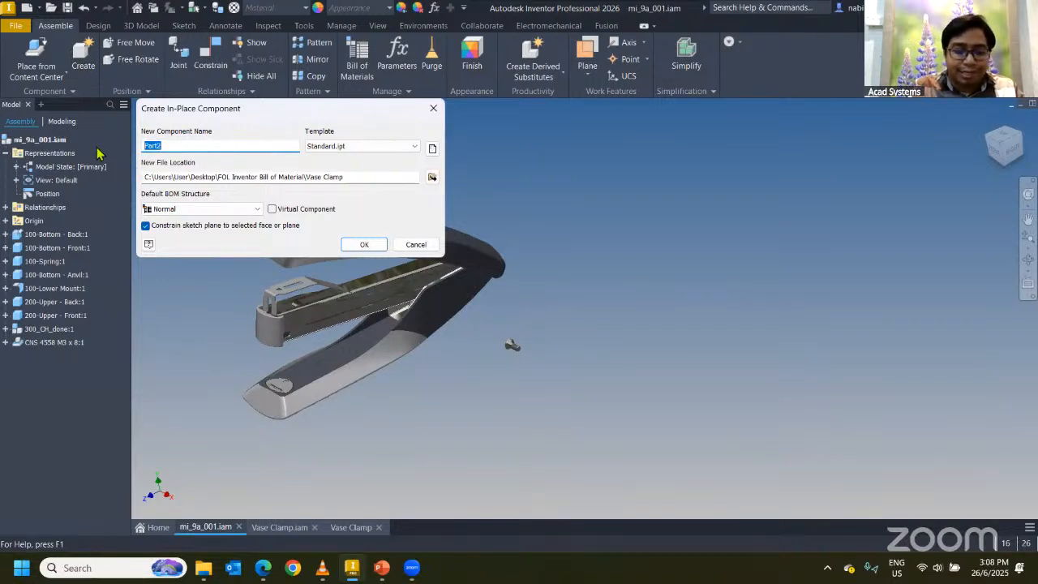
pyautogui.write('Sticker')
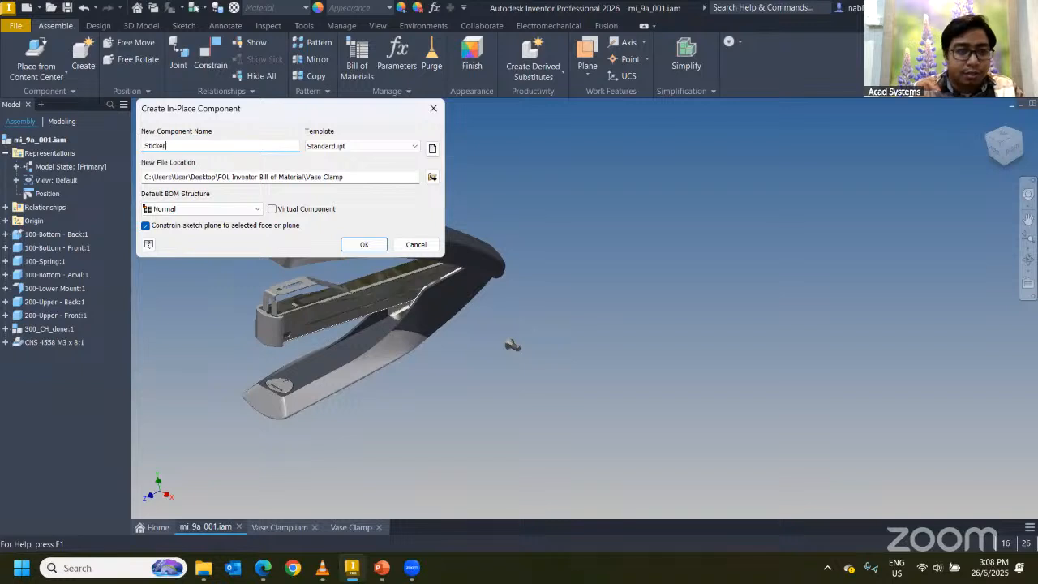
pyautogui.write('1')
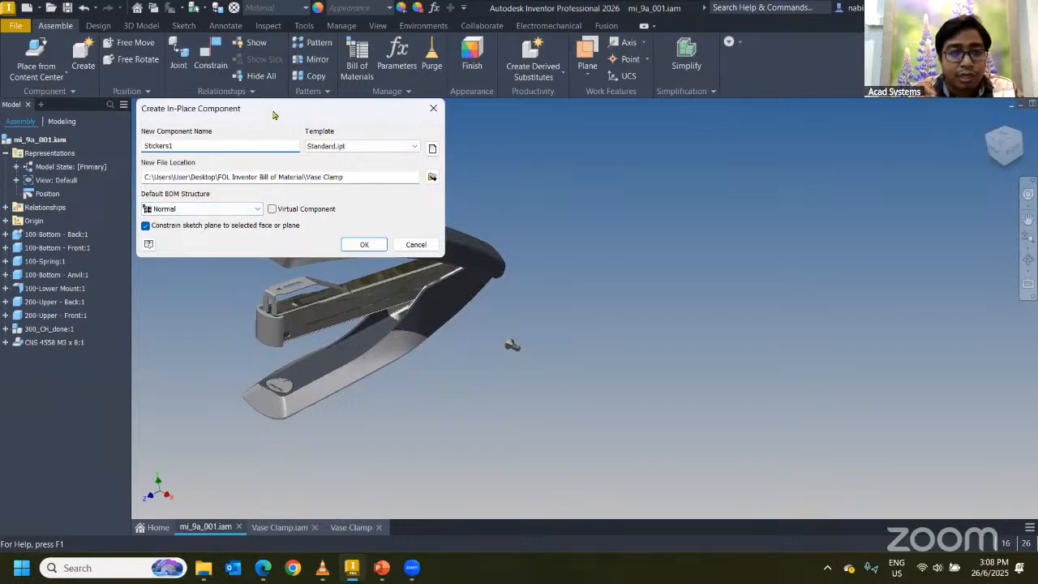
pyautogui.moveTo(273, 115); pyautogui.dragTo(441, 119)
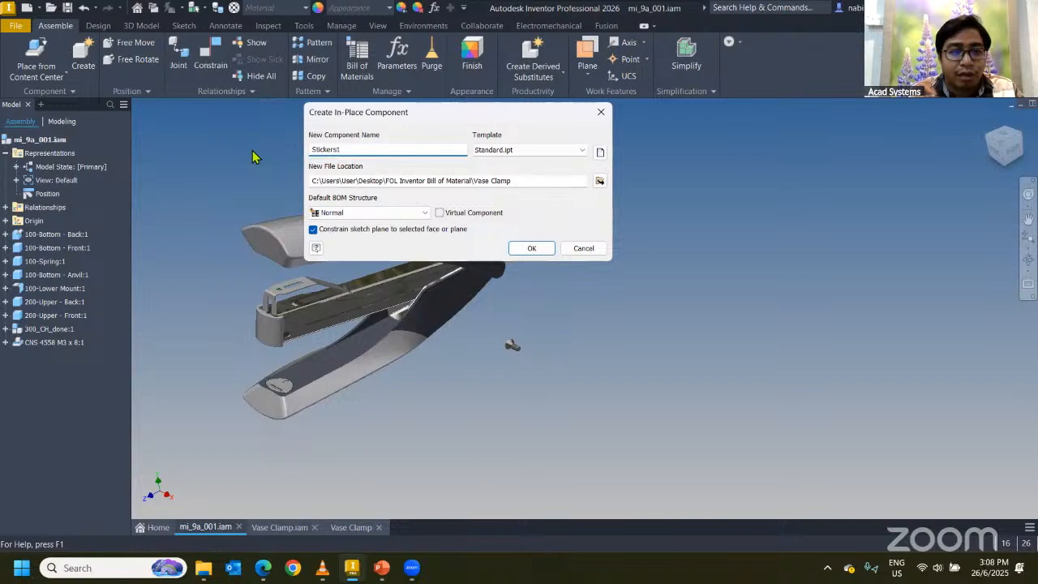
pyautogui.doubleClick(322, 150)
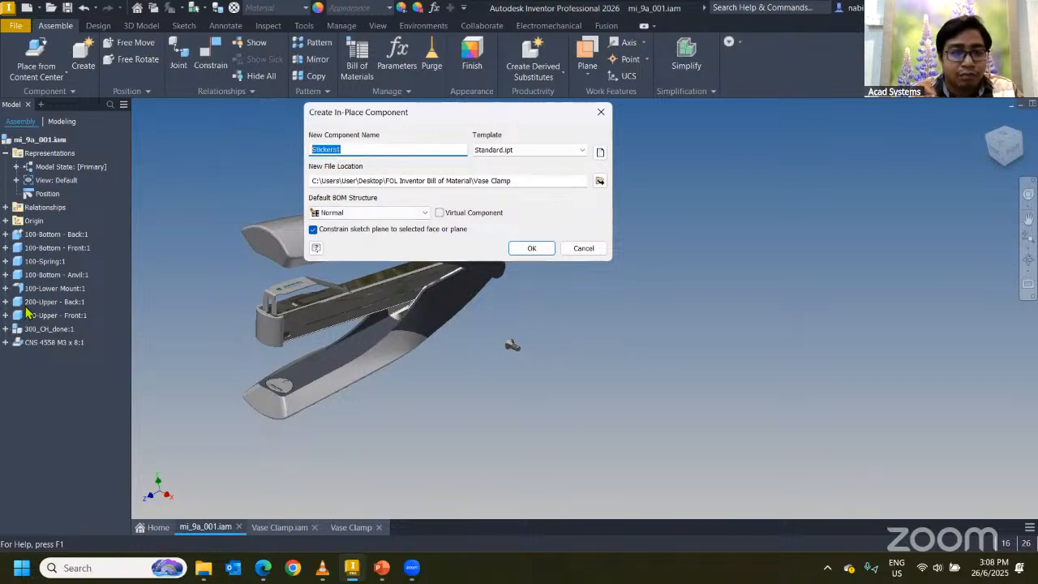
pyautogui.click(442, 212)
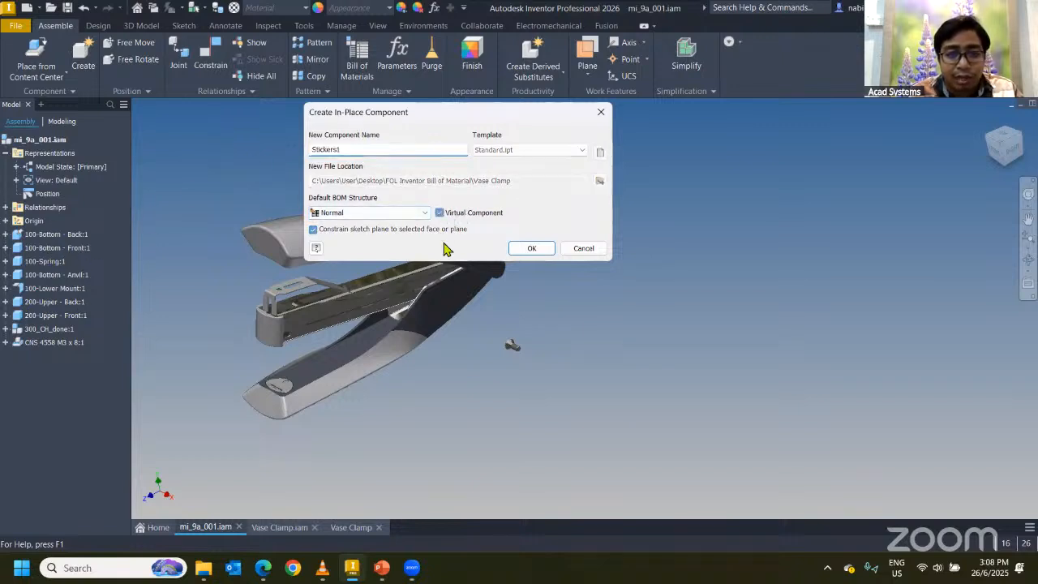
pyautogui.click(529, 248)
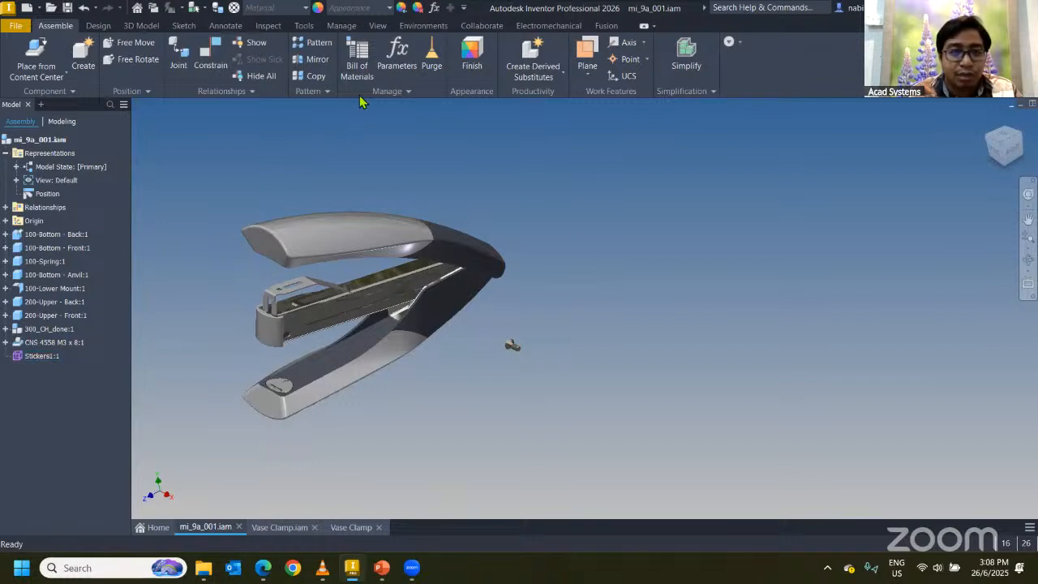
# Step: Add a virtual component named Stickers2 from within the Bill of Materials, select its part number cell and close the dialog
pyautogui.click(357, 61)
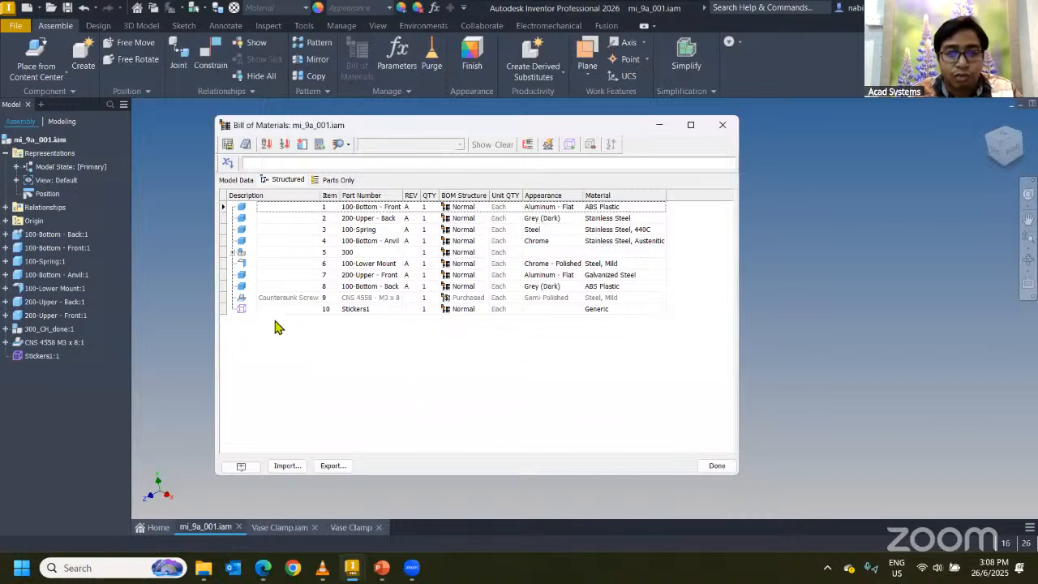
pyautogui.click(570, 147)
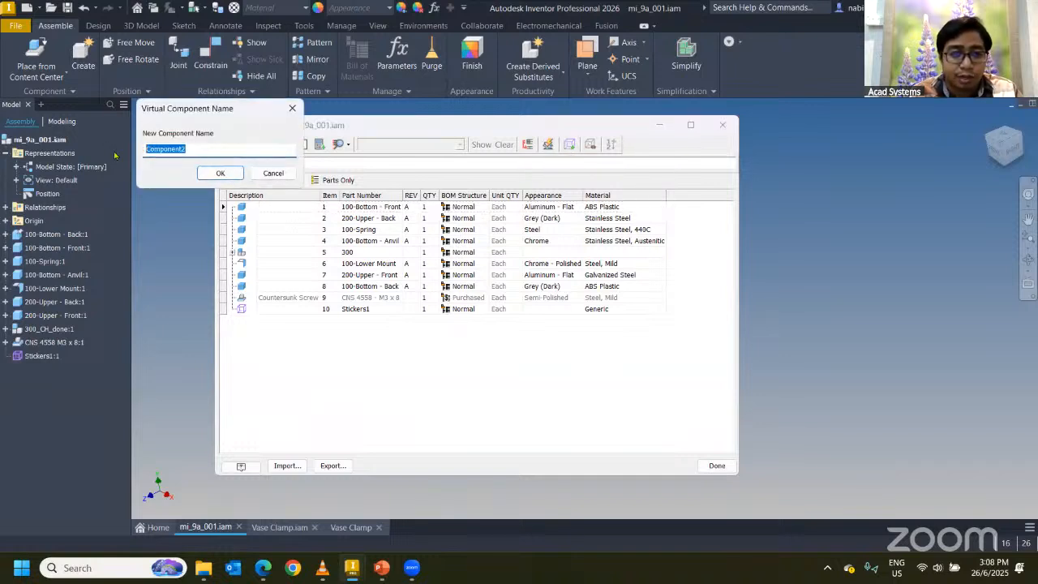
pyautogui.write('Stickers2')
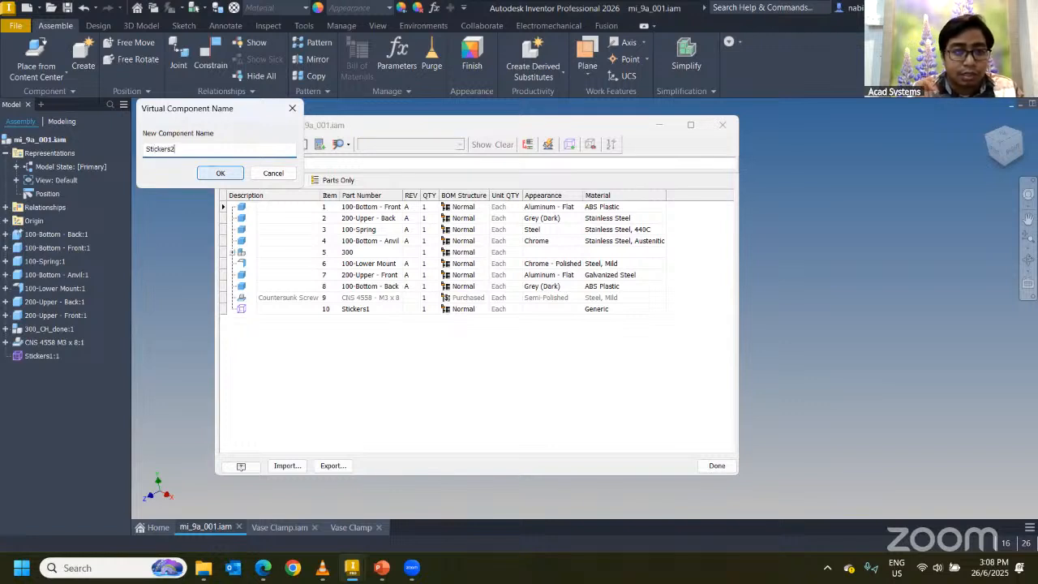
pyautogui.click(220, 173)
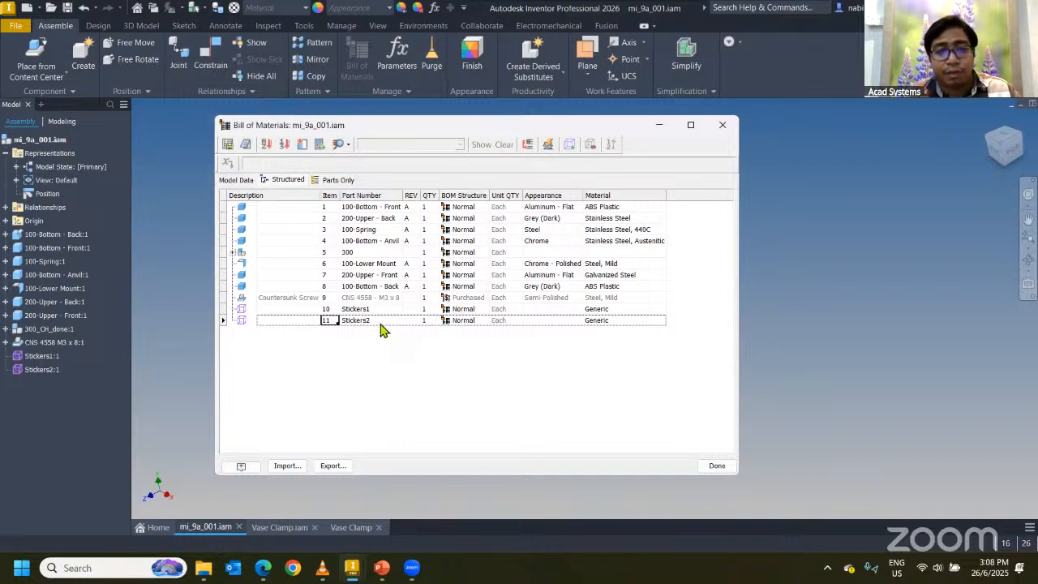
pyautogui.click(376, 321)
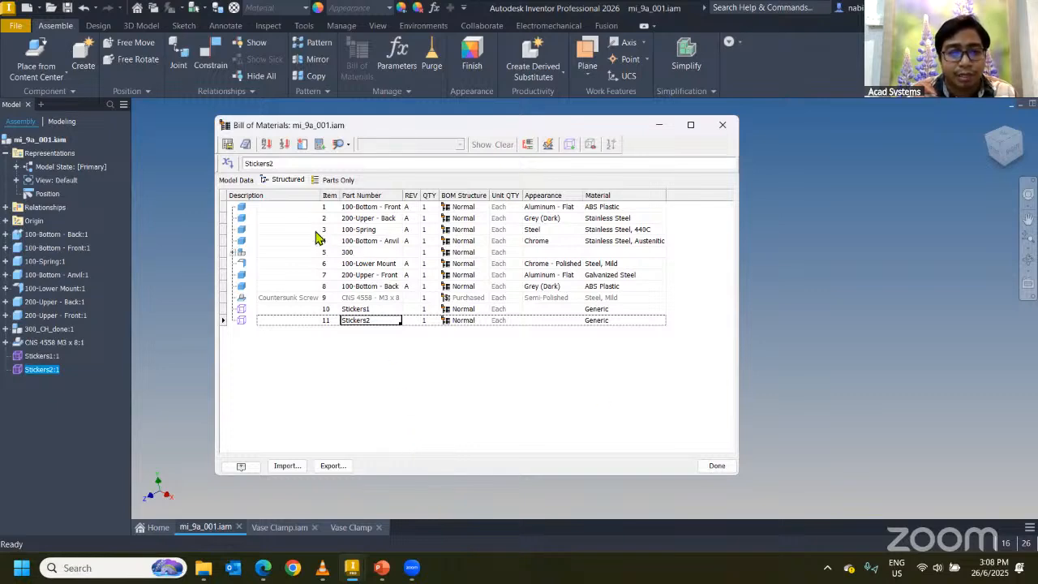
pyautogui.click(723, 124)
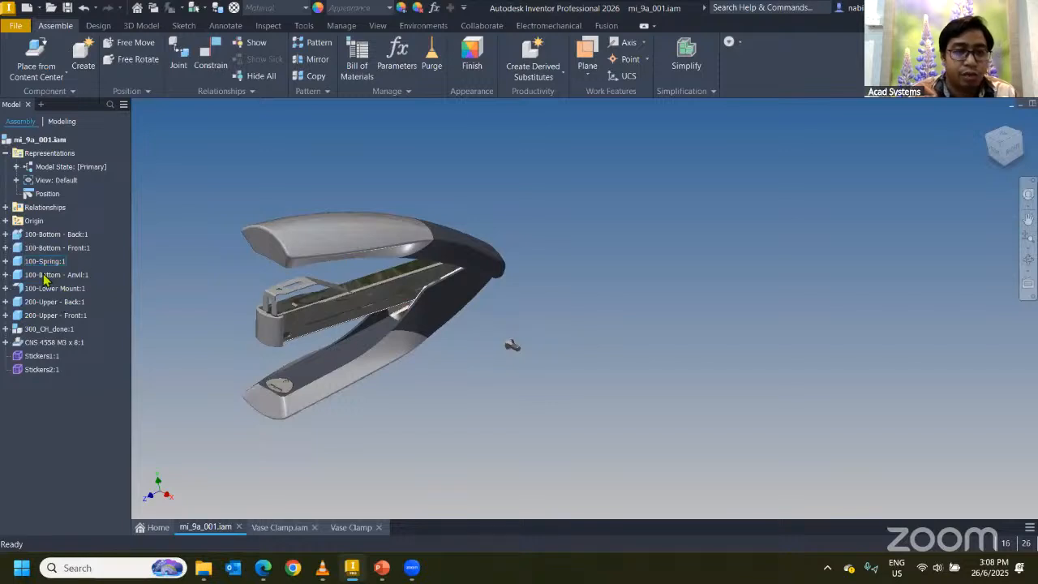
pyautogui.click(50, 234)
pyautogui.rightClick(52, 235)
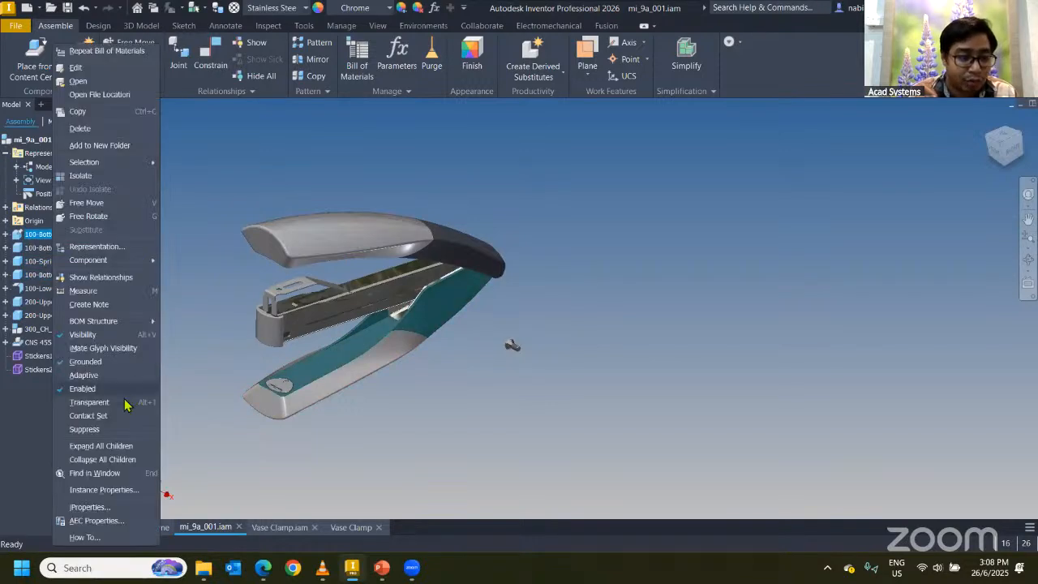
pyautogui.click(256, 182)
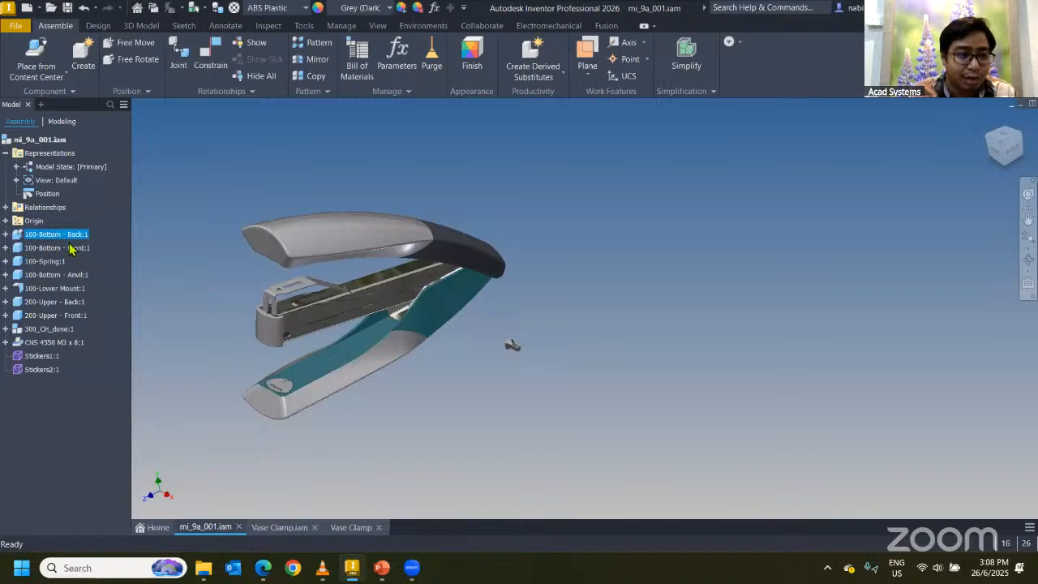
# Step: Suppress the 100-Spring component and accept the suppression notice
pyautogui.click(49, 262)
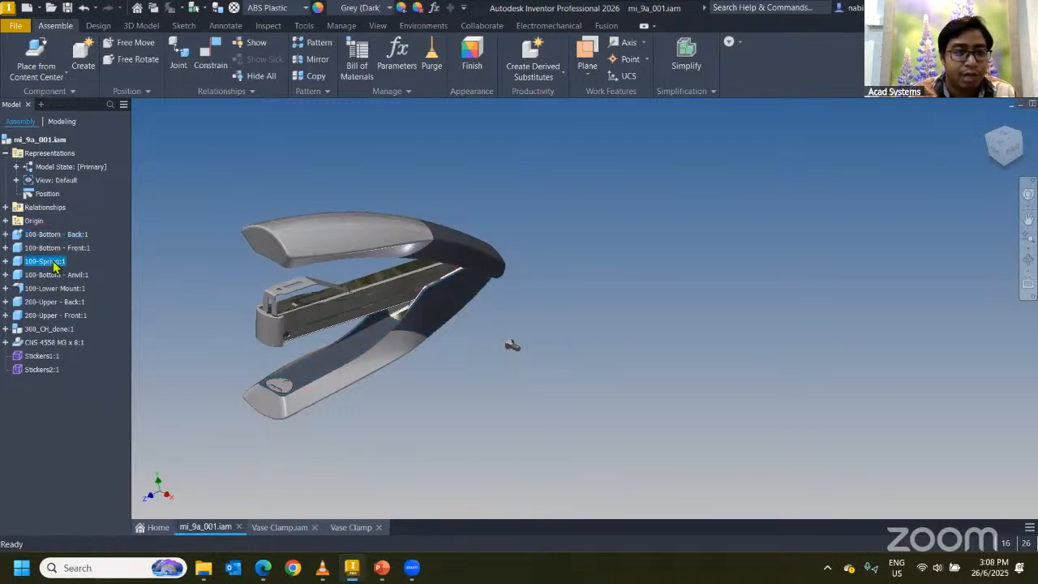
pyautogui.rightClick(55, 267)
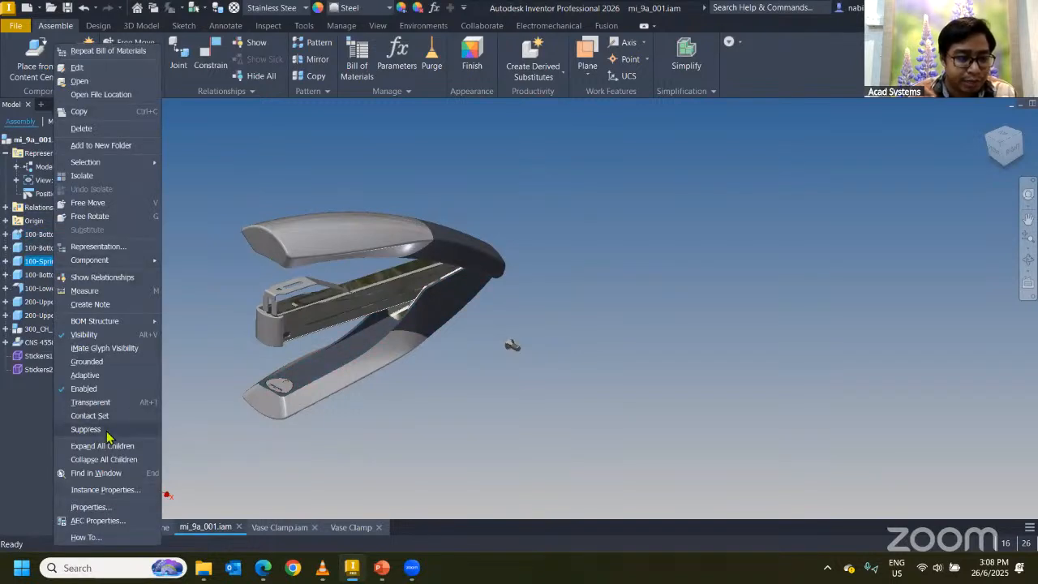
pyautogui.click(107, 432)
pyautogui.click(477, 311)
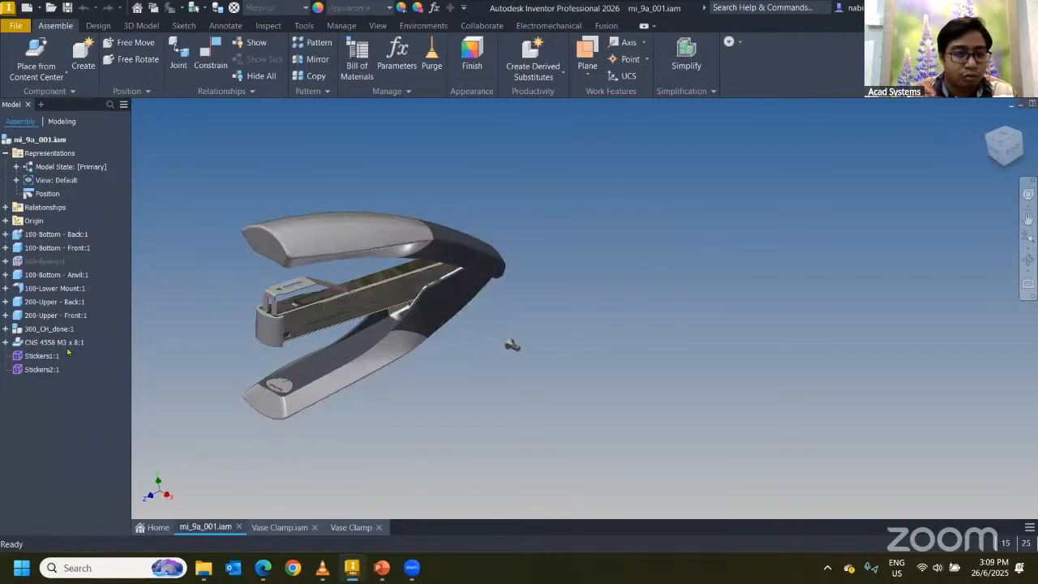
# Step: Suppress the CNS 4558 M3 x 8 fastener and accept the suppression notice
pyautogui.click(45, 344)
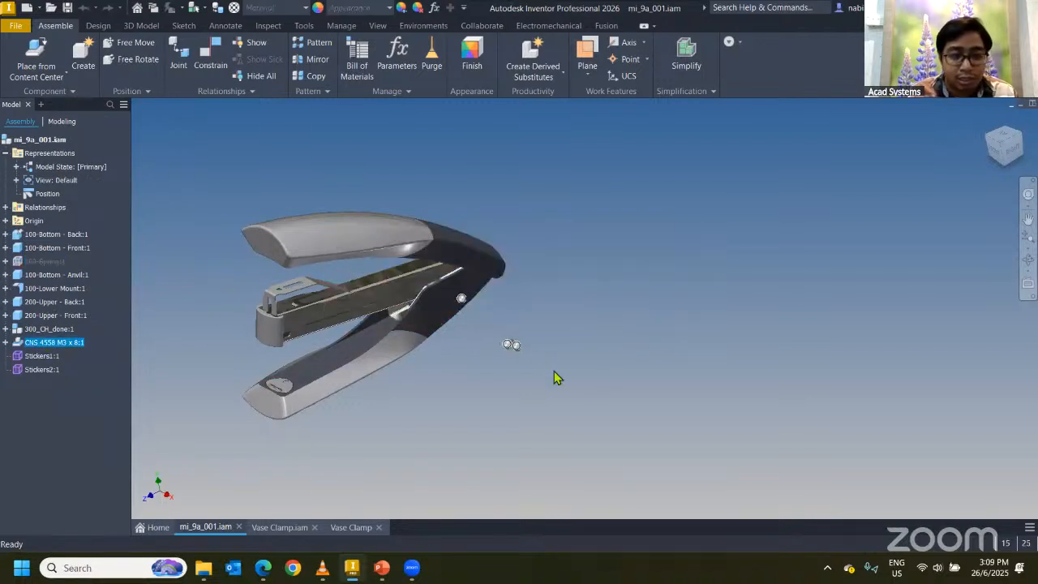
pyautogui.rightClick(44, 344)
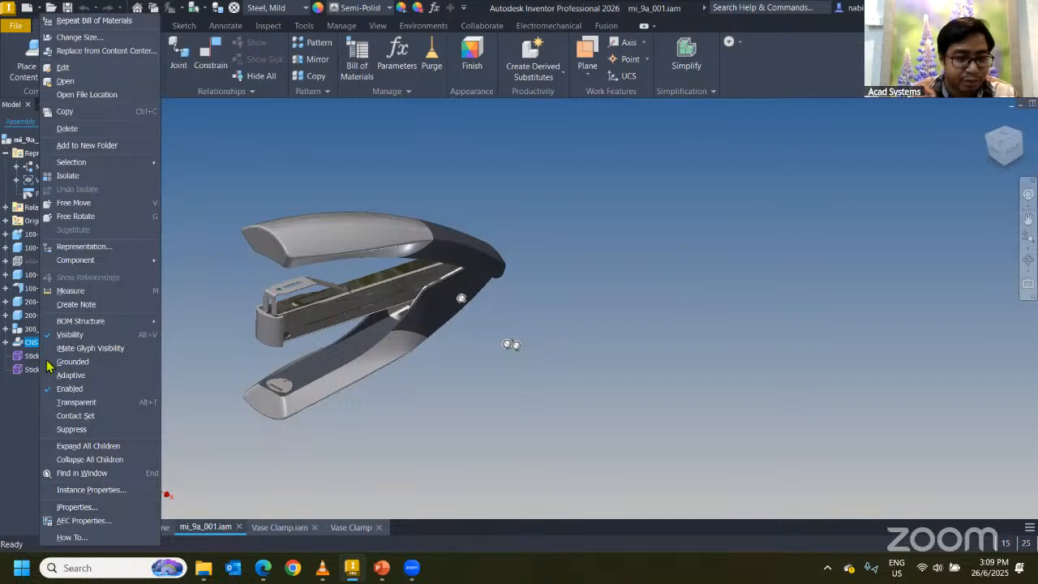
pyautogui.click(91, 430)
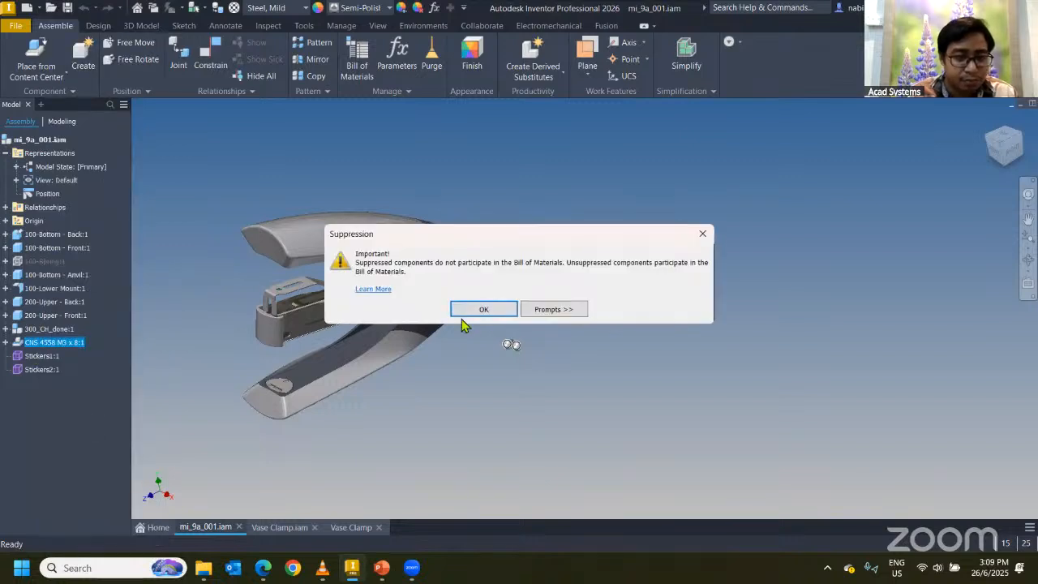
pyautogui.click(475, 309)
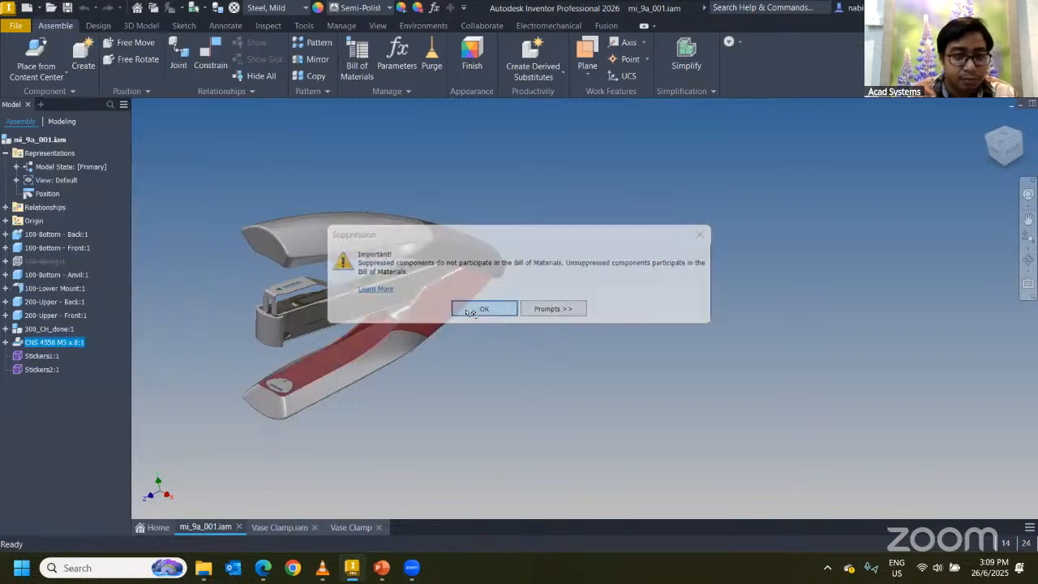
# Step: Hide the suppressed components' rows in the Structured view of the Bill of Materials, and close the dialog
pyautogui.click(357, 64)
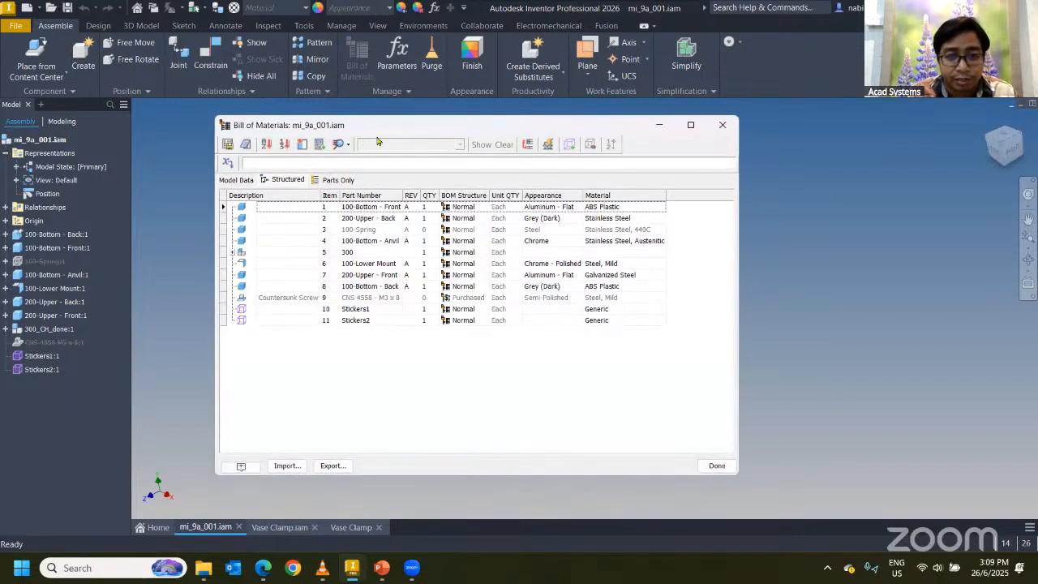
pyautogui.click(272, 229)
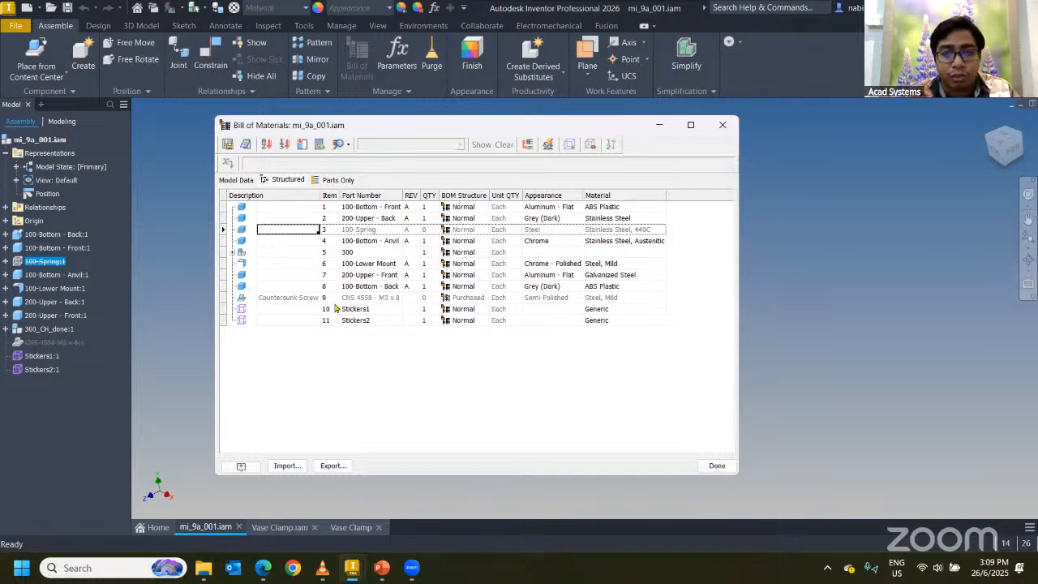
pyautogui.click(591, 146)
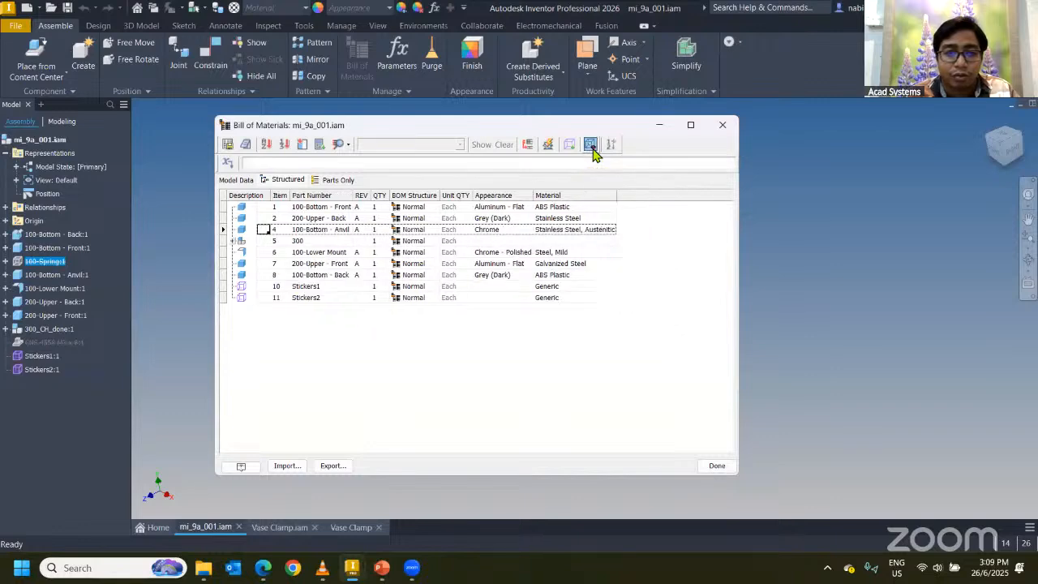
pyautogui.click(723, 125)
# Step: Suppress the 100-Bottom - Back and 100-Bottom - Front components together and accept the suppression notice
pyautogui.click(49, 234)
pyautogui.keyDown('ctrl'); pyautogui.click(43, 249); pyautogui.keyUp('ctrl')
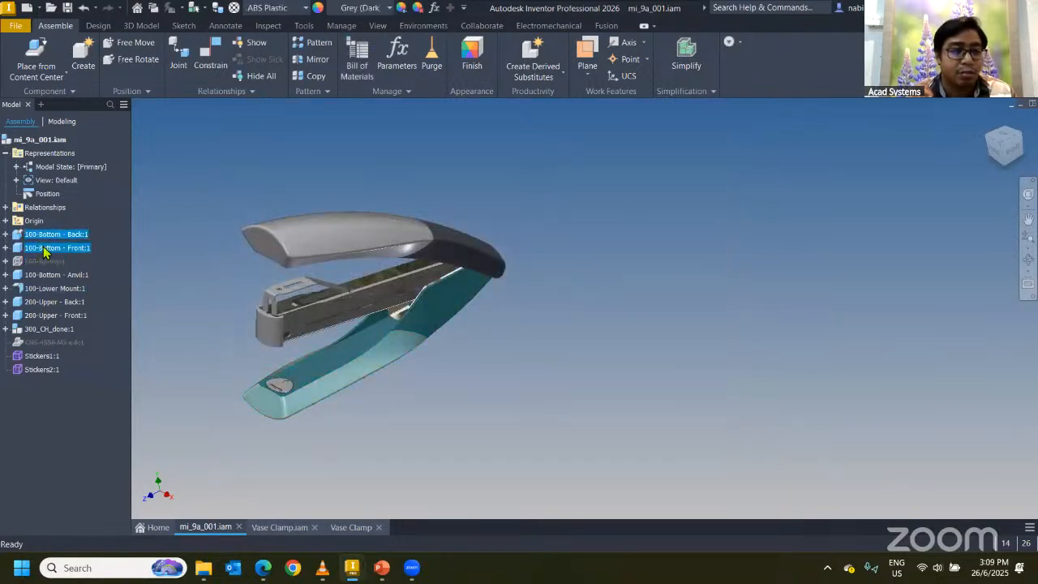
pyautogui.rightClick(44, 249)
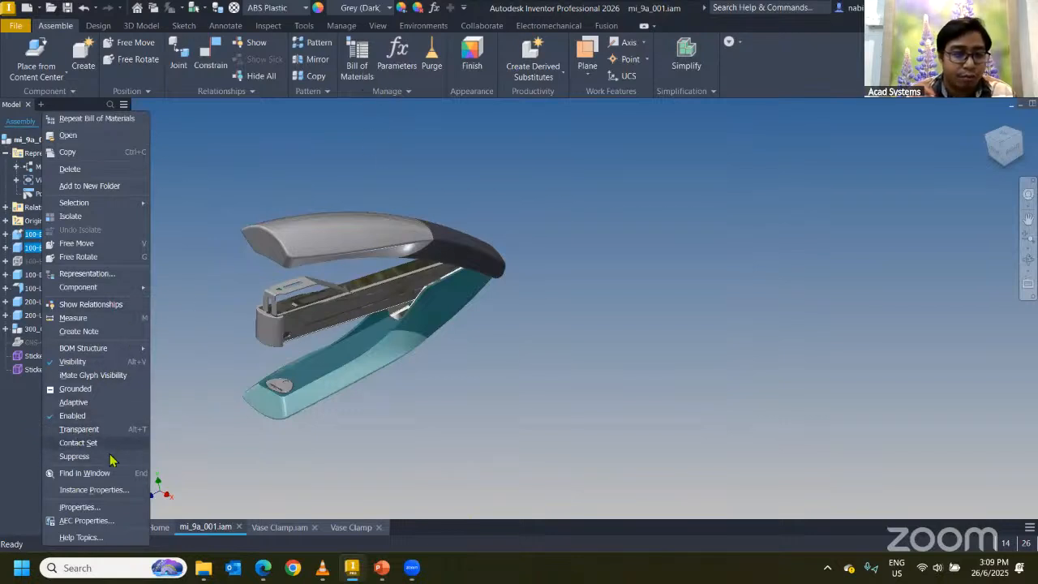
pyautogui.click(77, 457)
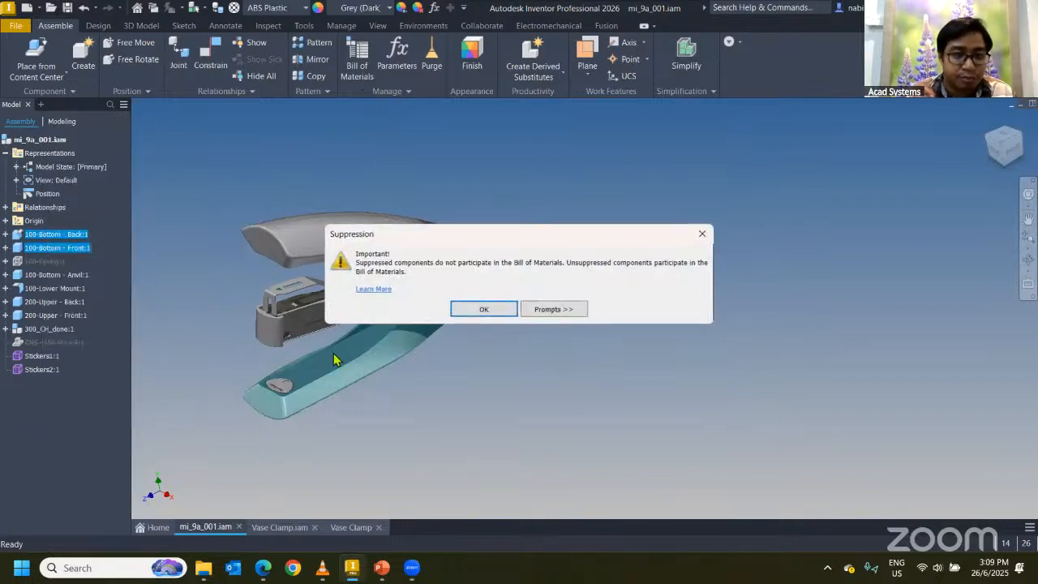
pyautogui.click(479, 309)
# Step: Show the suppressed components' rows in the Bill of Materials again and check the quantities of 100-Bottom - Front and 100-Spring
pyautogui.click(357, 66)
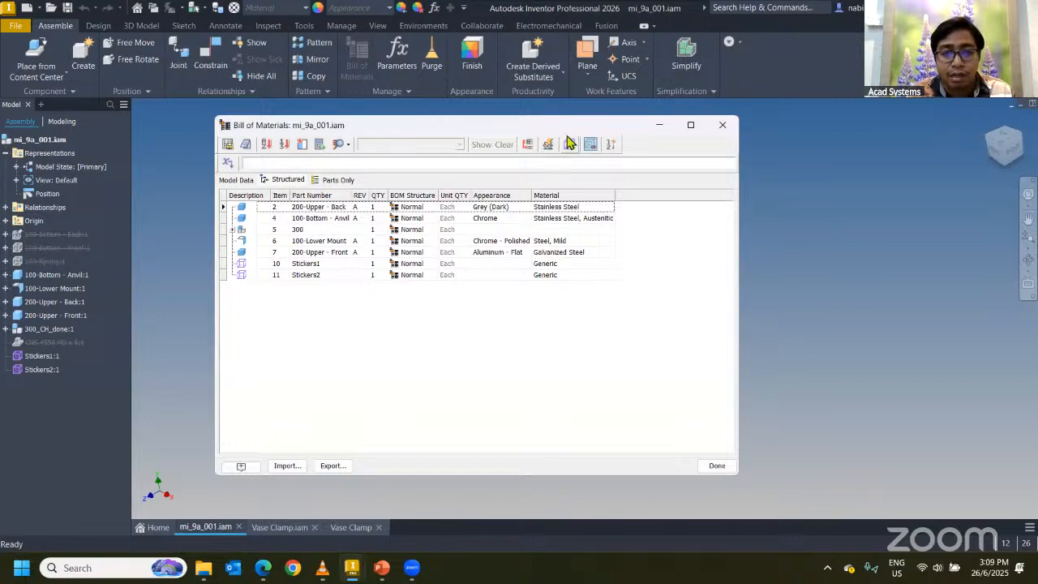
pyautogui.click(590, 146)
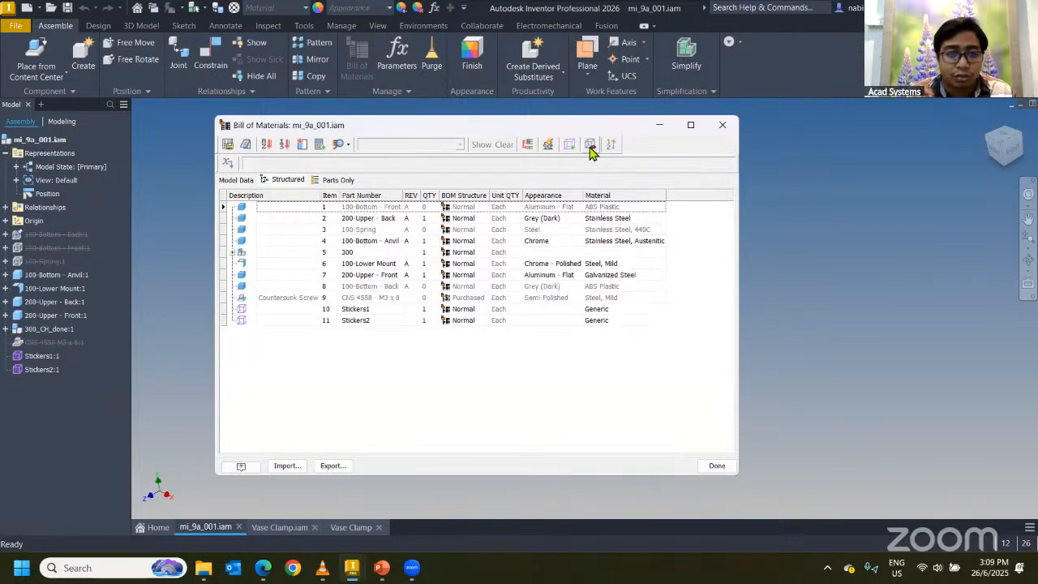
pyautogui.click(370, 229)
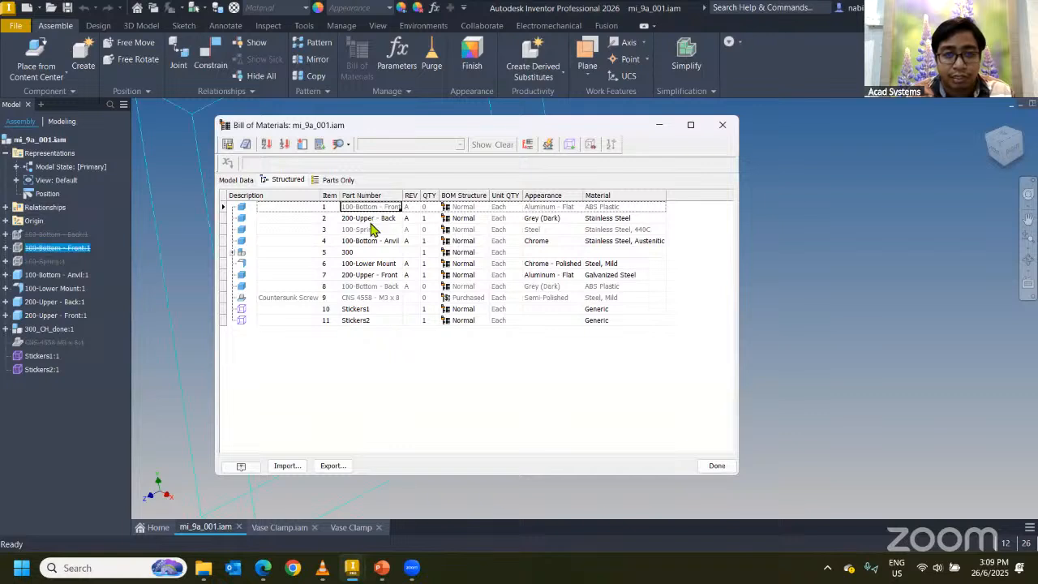
pyautogui.click(428, 207)
pyautogui.click(426, 231)
pyautogui.click(431, 209)
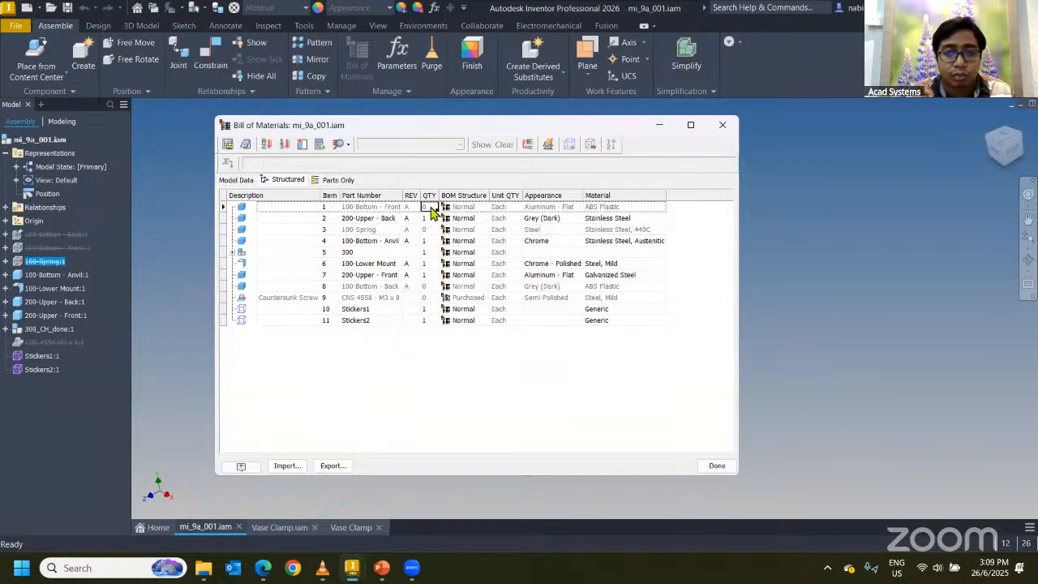
# Step: Unsuppress the 100-Bottom - Back and 100-Bottom - Front components together, accept the notice, and check their quantities in the Bill of Materials
pyautogui.click(432, 232)
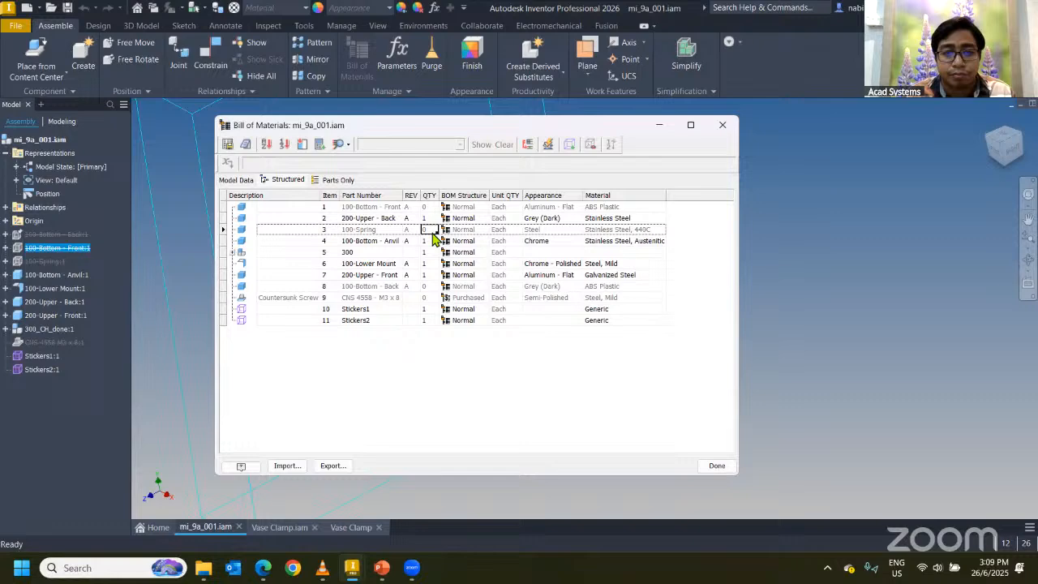
pyautogui.click(722, 125)
pyautogui.click(67, 236)
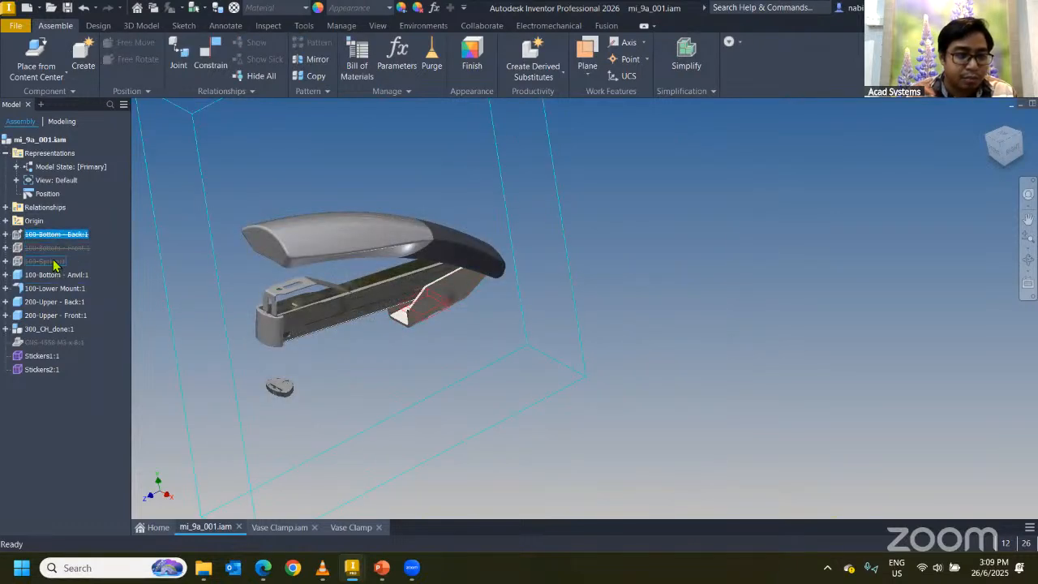
pyautogui.keyDown('ctrl'); pyautogui.click(52, 250); pyautogui.keyUp('ctrl')
pyautogui.rightClick(53, 250)
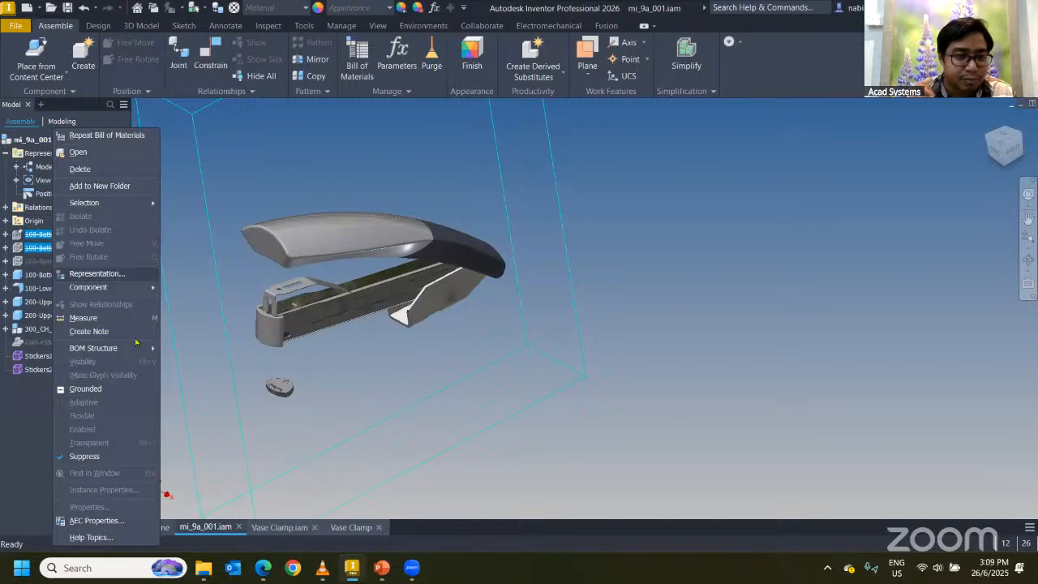
pyautogui.click(88, 457)
pyautogui.click(484, 307)
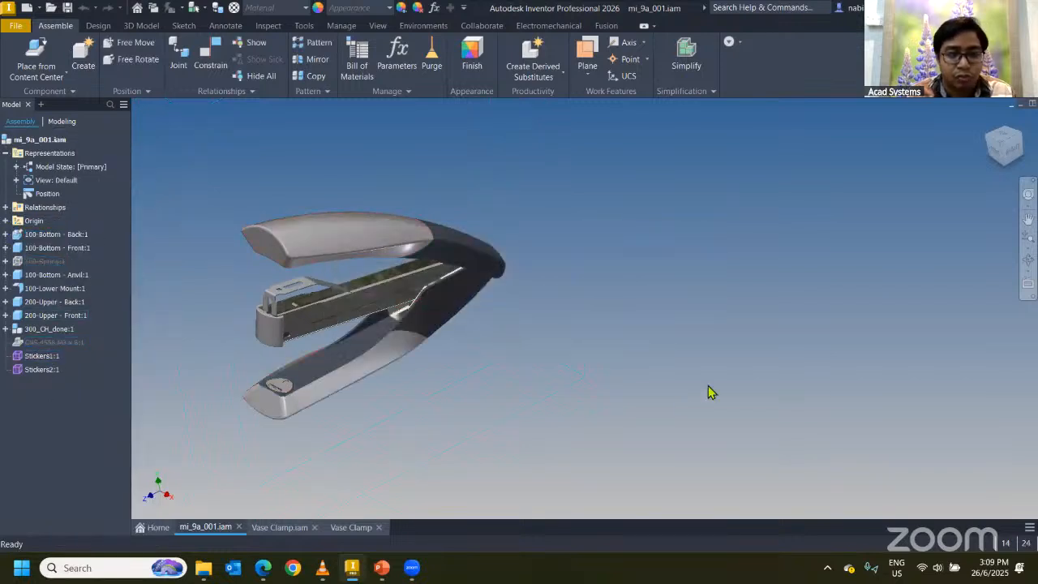
pyautogui.click(357, 63)
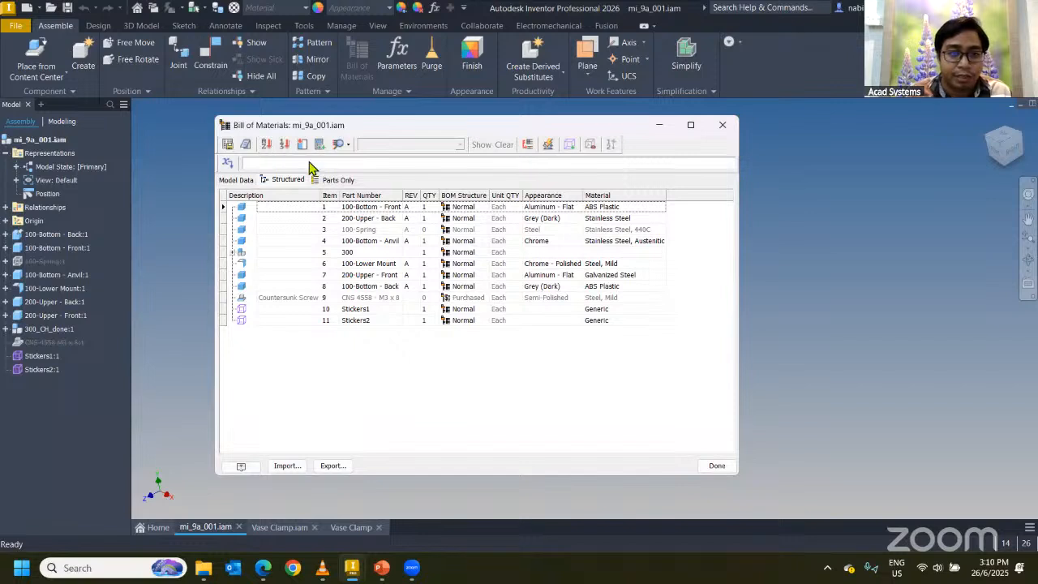
pyautogui.click(723, 128)
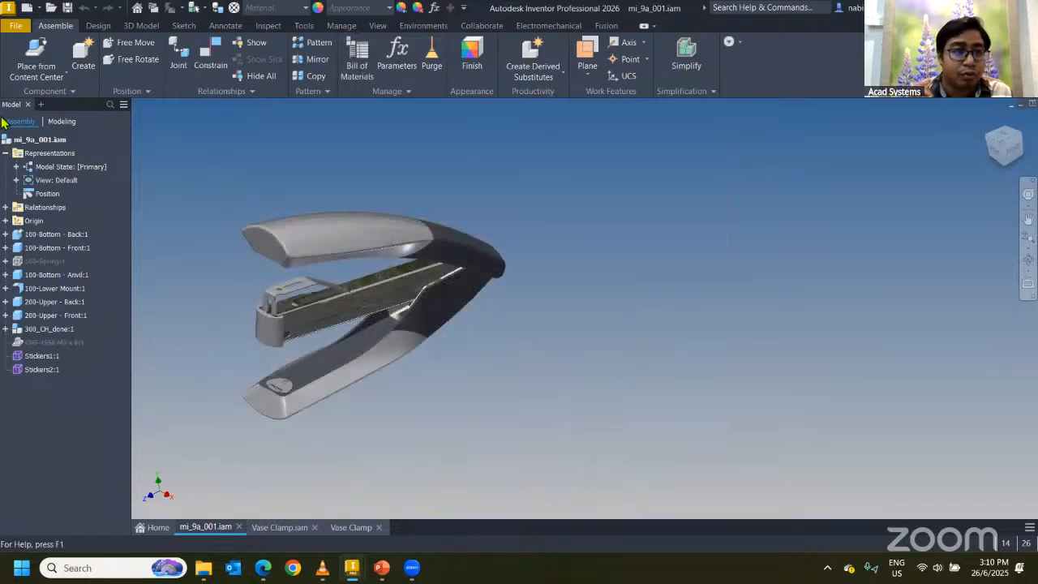
# Step: Create a drawing of the mi_9a_001 assembly with a right-side base view at 1:1 scale, placed on the left half of the sheet
pyautogui.rightClick(37, 139)
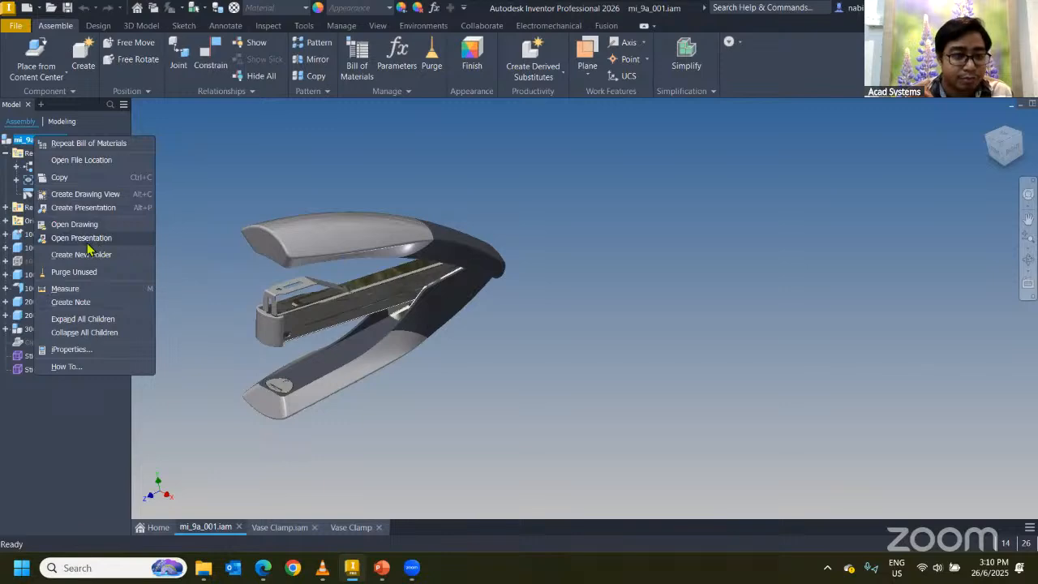
pyautogui.click(84, 195)
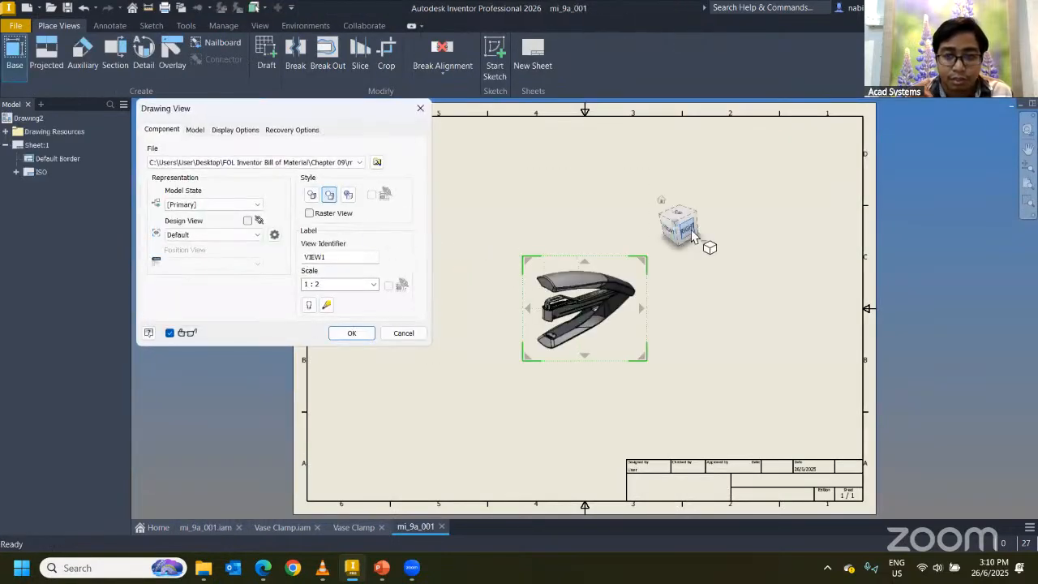
pyautogui.click(690, 233)
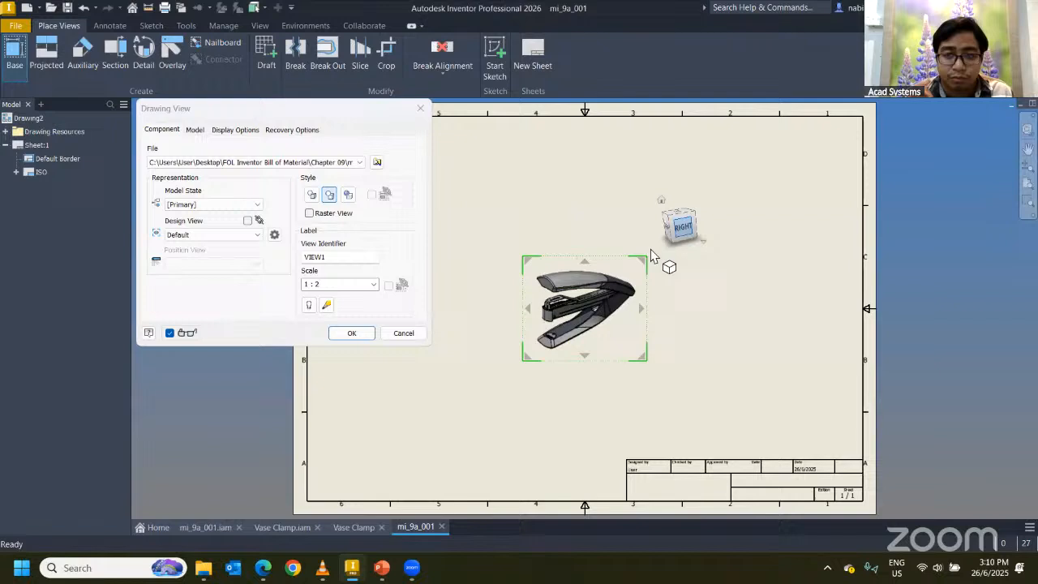
pyautogui.click(375, 284)
pyautogui.click(352, 336)
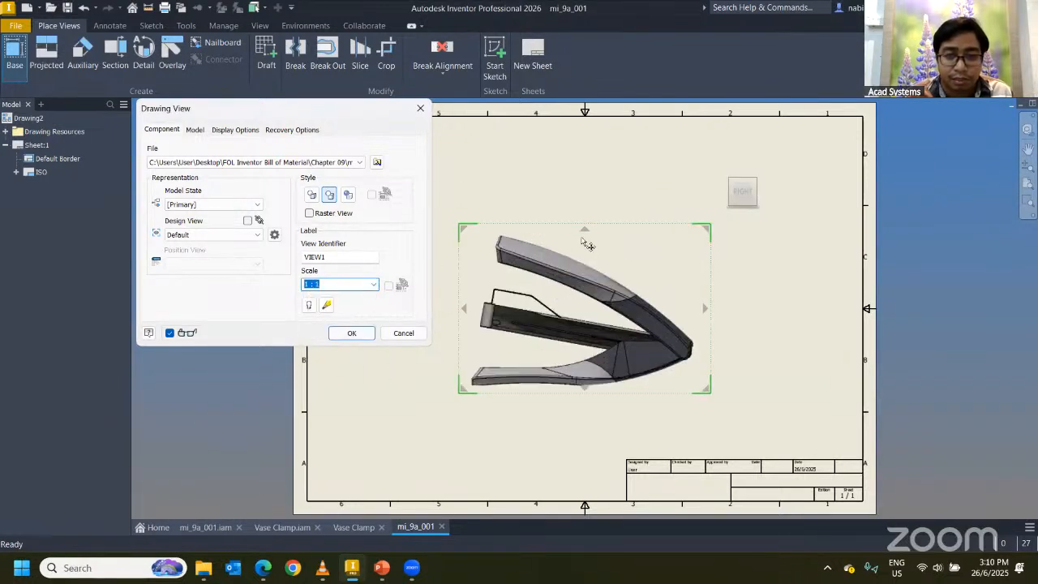
pyautogui.moveTo(614, 232); pyautogui.dragTo(476, 230)
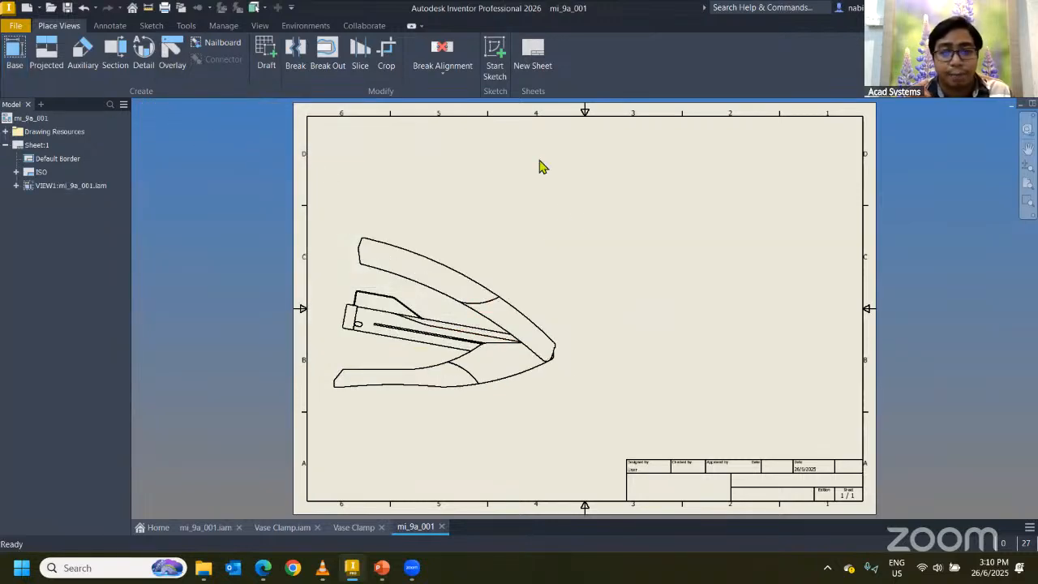
# Step: Add a parts list from the stapler view using the Parts Only BOM view, and place it beside the view
pyautogui.click(119, 27)
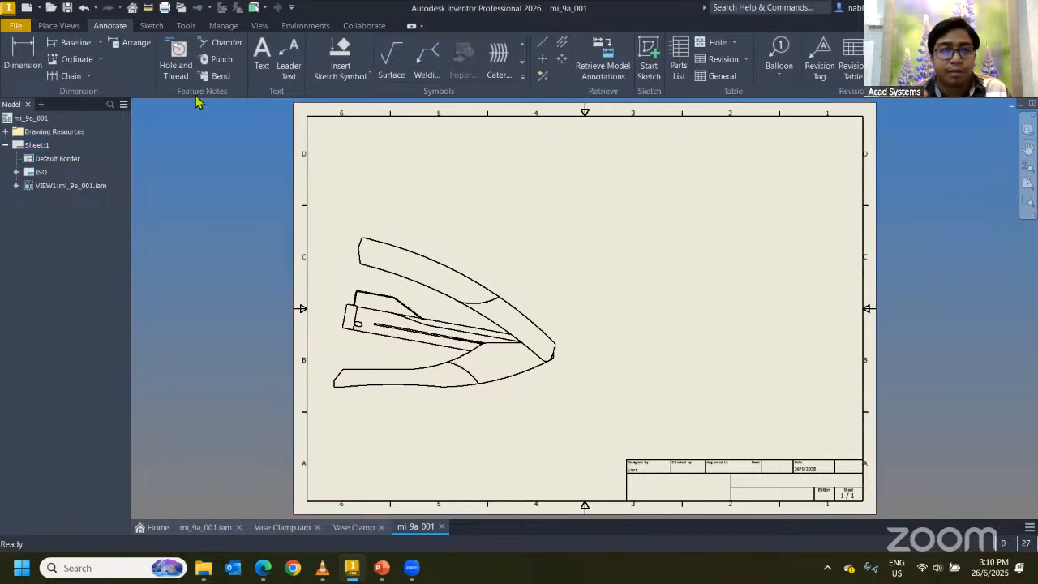
pyautogui.click(679, 73)
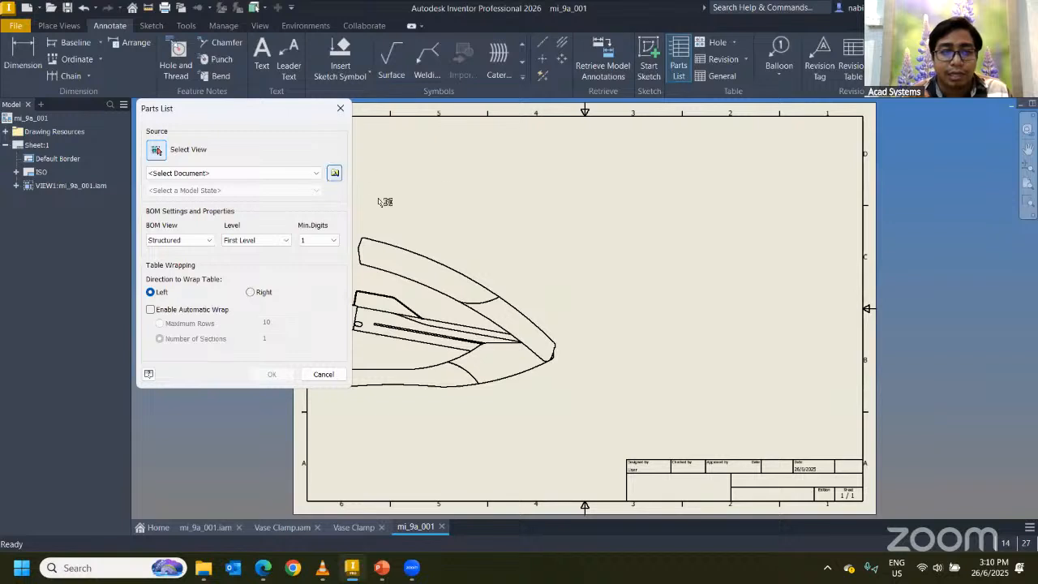
pyautogui.moveTo(198, 107); pyautogui.dragTo(133, 114)
pyautogui.click(436, 244)
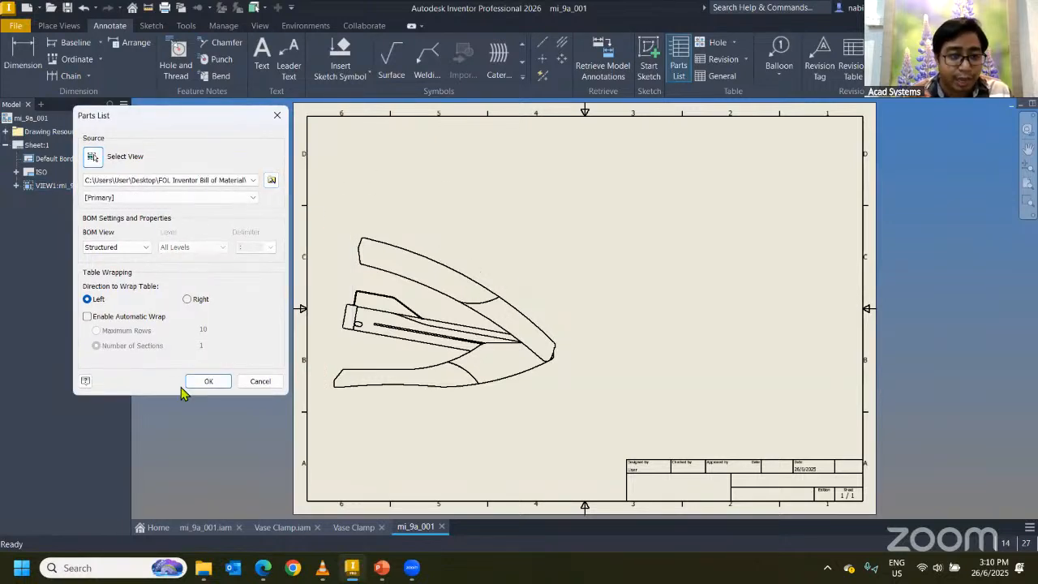
pyautogui.click(126, 249)
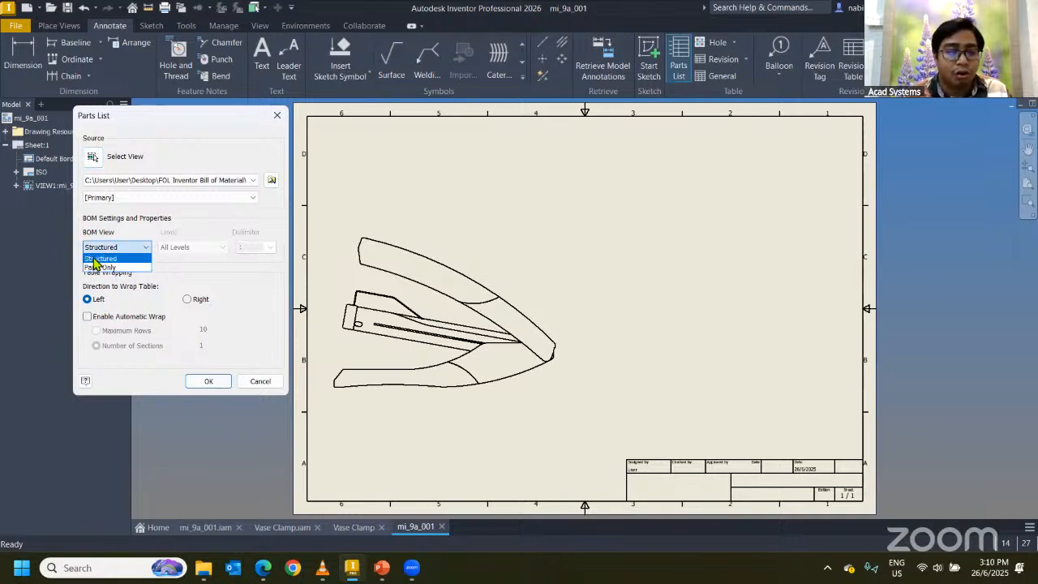
pyautogui.click(103, 268)
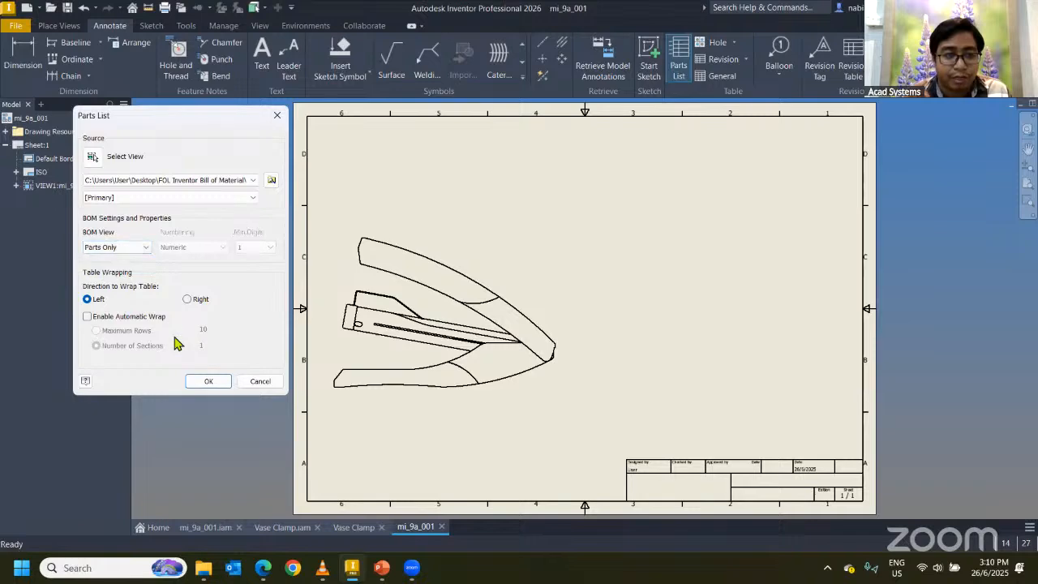
pyautogui.click(207, 381)
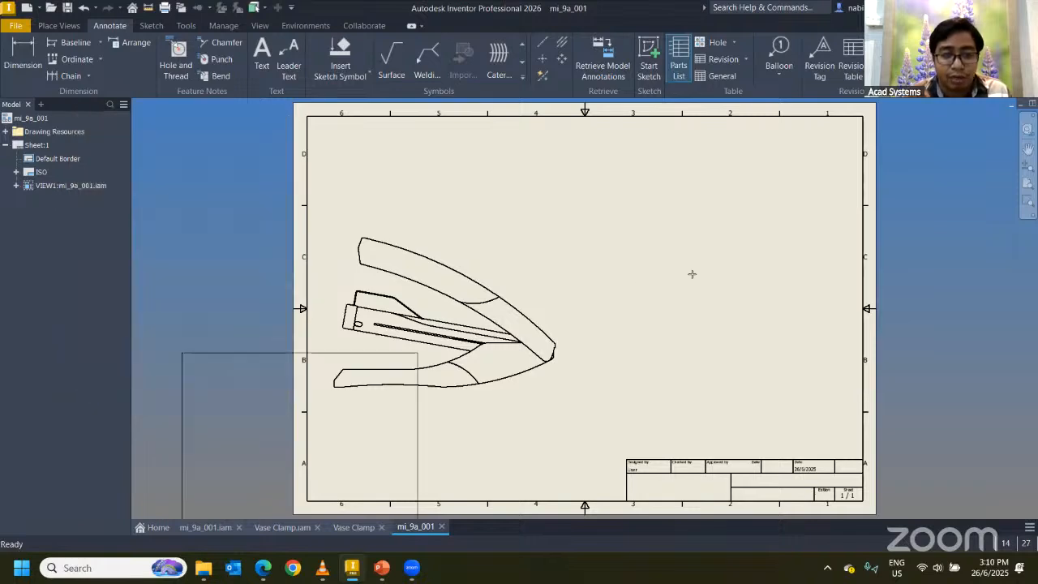
pyautogui.click(826, 199)
# Step: Examine the quantities of 100-Spring and the CNS 4558 countersunk screw in the placed parts list
pyautogui.click(685, 268)
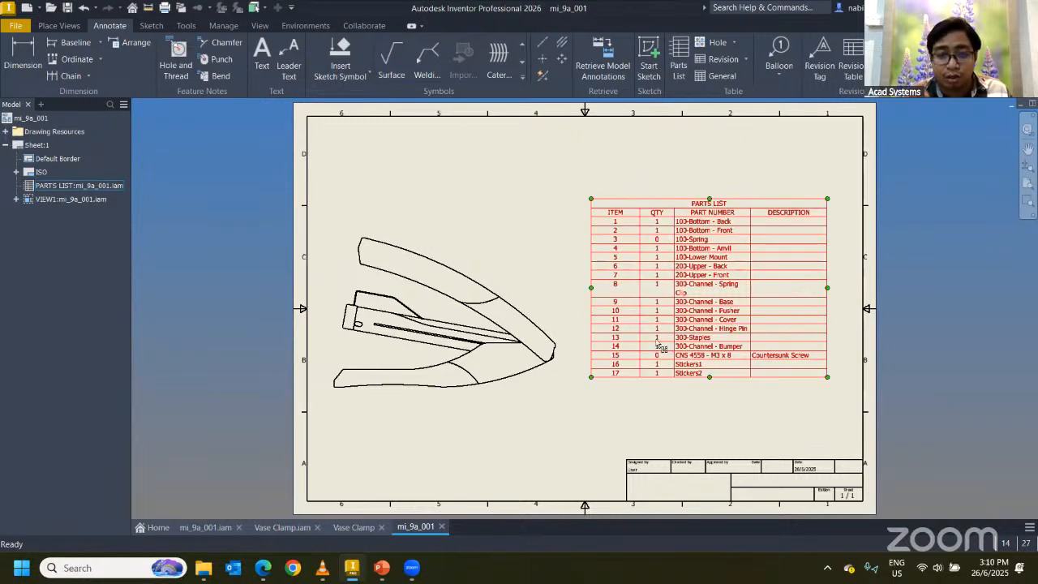
pyautogui.click(753, 397)
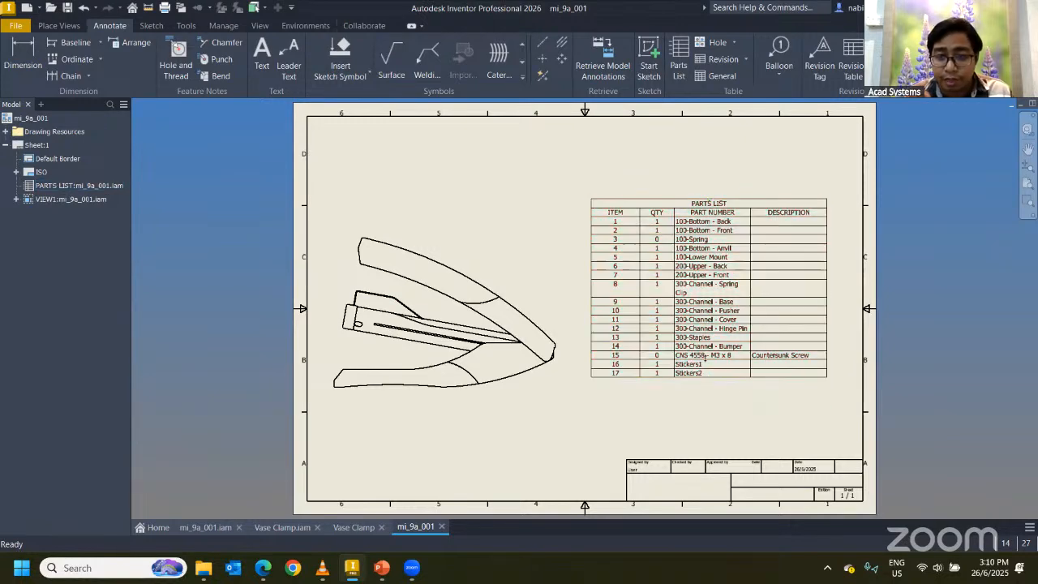
pyautogui.click(666, 242)
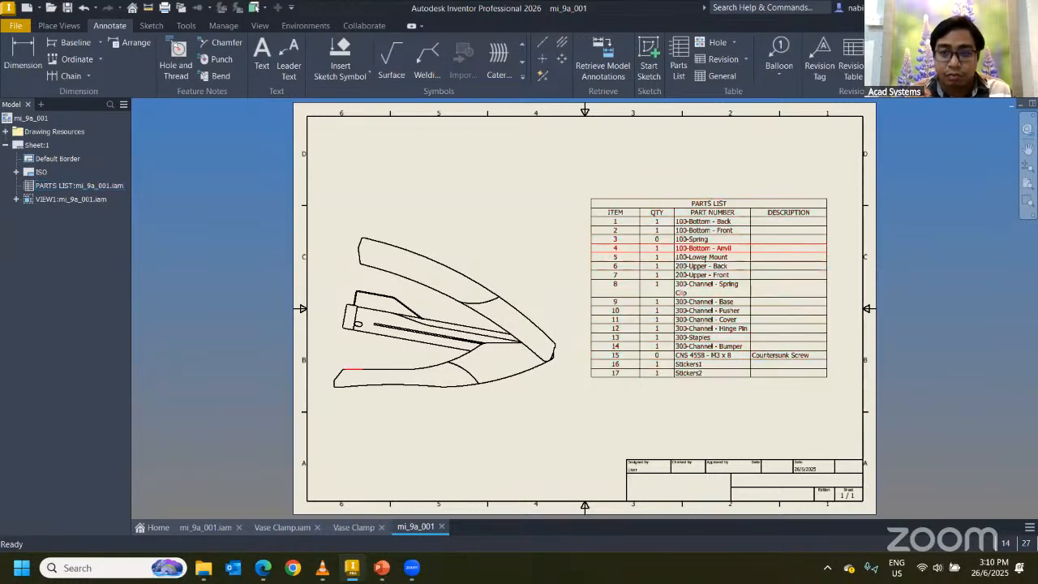
pyautogui.scroll(-2, 664, 260)
pyautogui.scroll(5, 665, 251)
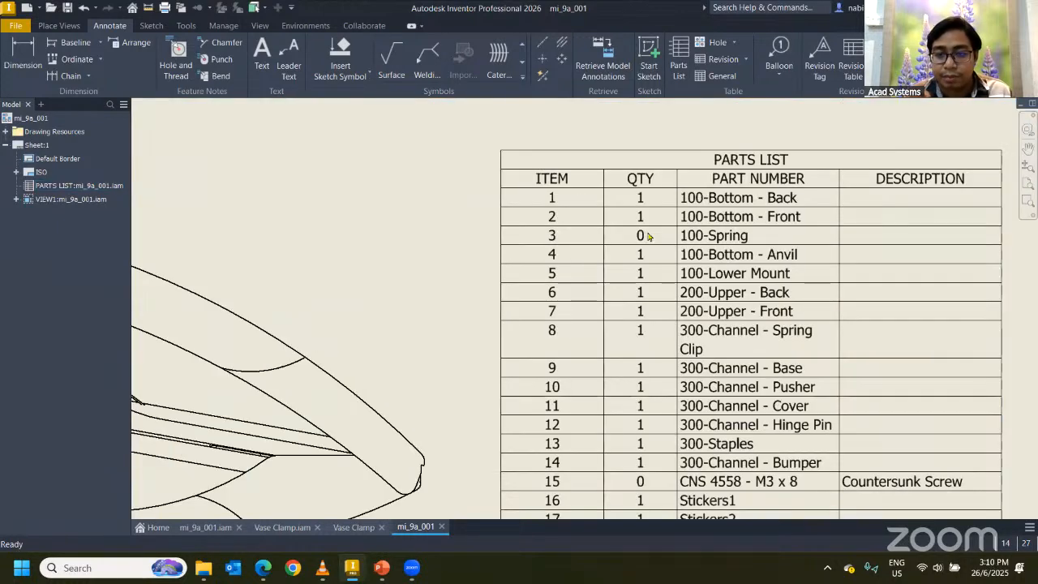
pyautogui.scroll(-2, 650, 236)
pyautogui.moveTo(652, 241); pyautogui.dragTo(623, 246, button='middle')
# Step: Open the parts list for editing and make the 100-Spring and CNS 4558 - M3 x 8 rows invisible
pyautogui.doubleClick(629, 200)
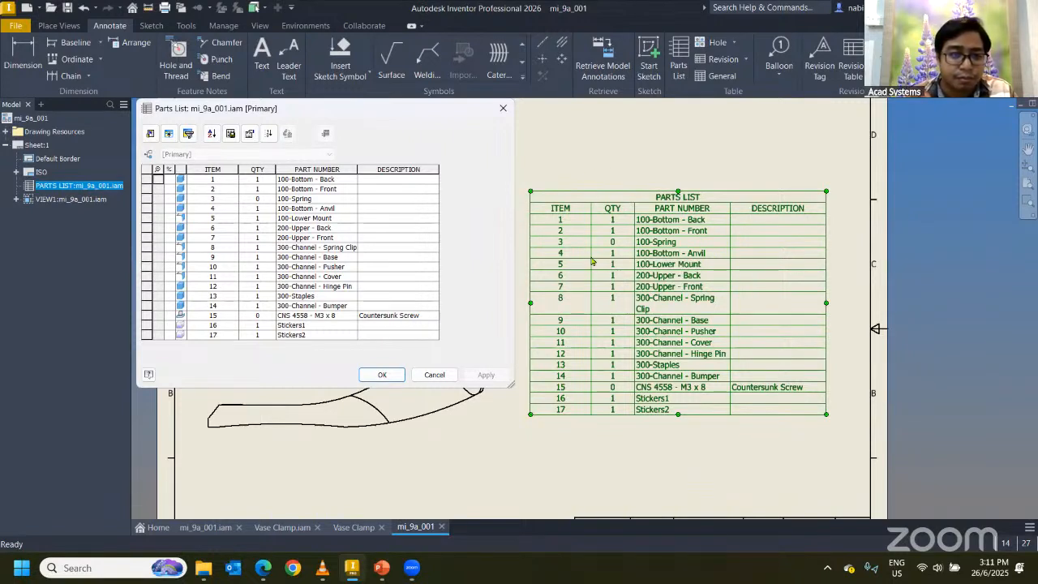
pyautogui.click(222, 200)
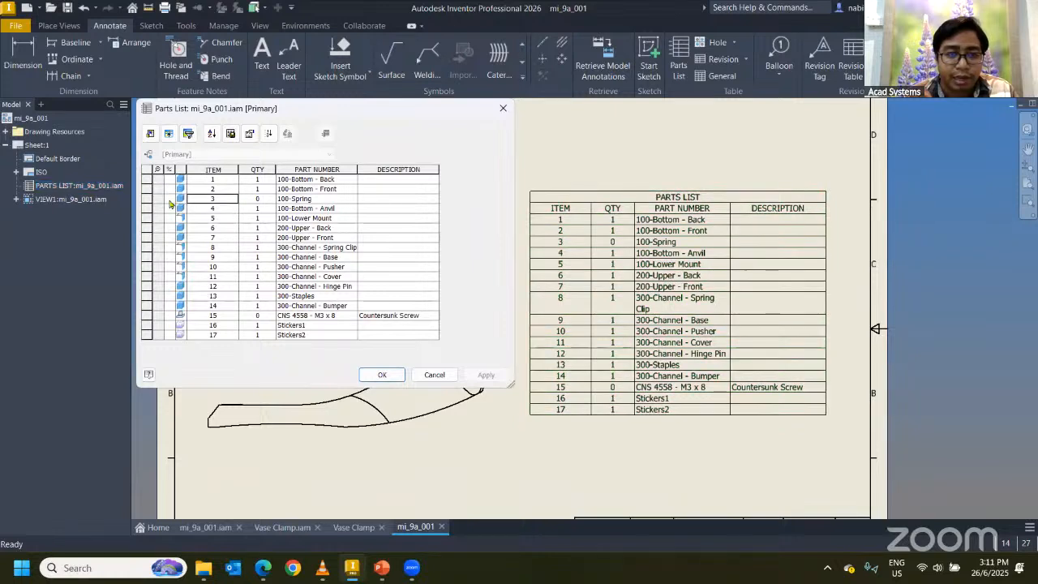
pyautogui.click(267, 202)
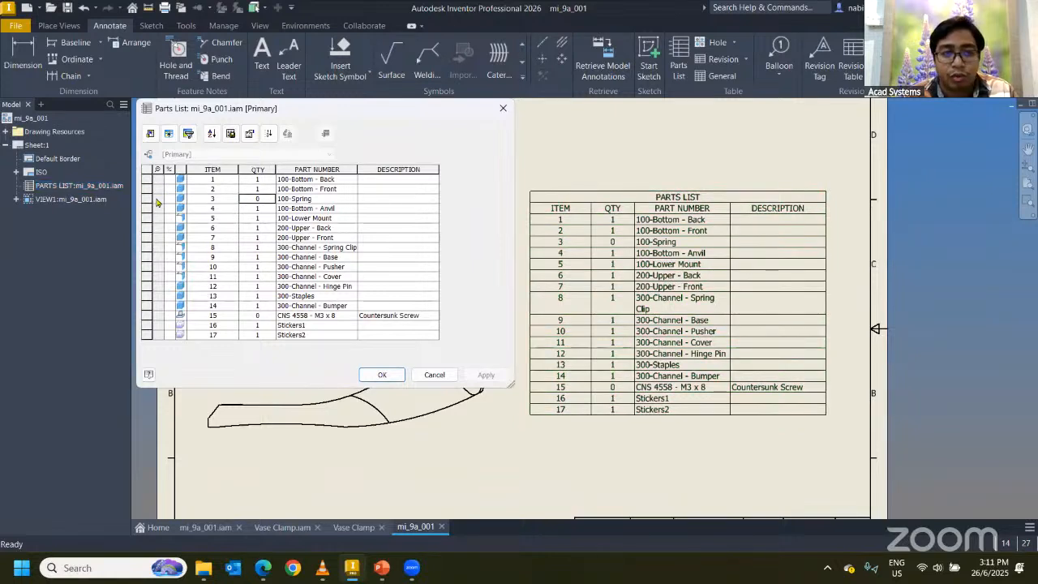
pyautogui.rightClick(159, 203)
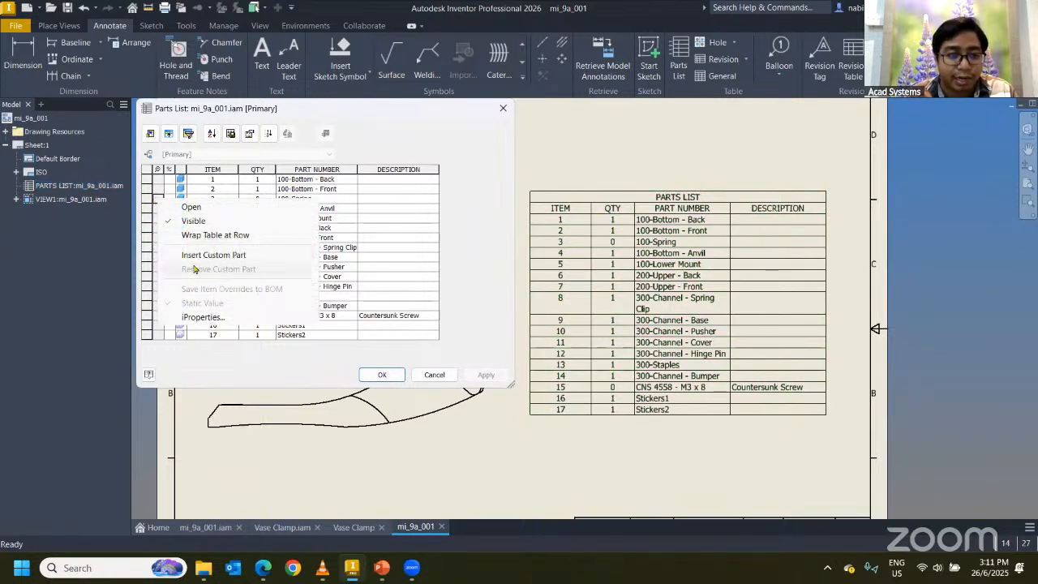
pyautogui.click(187, 222)
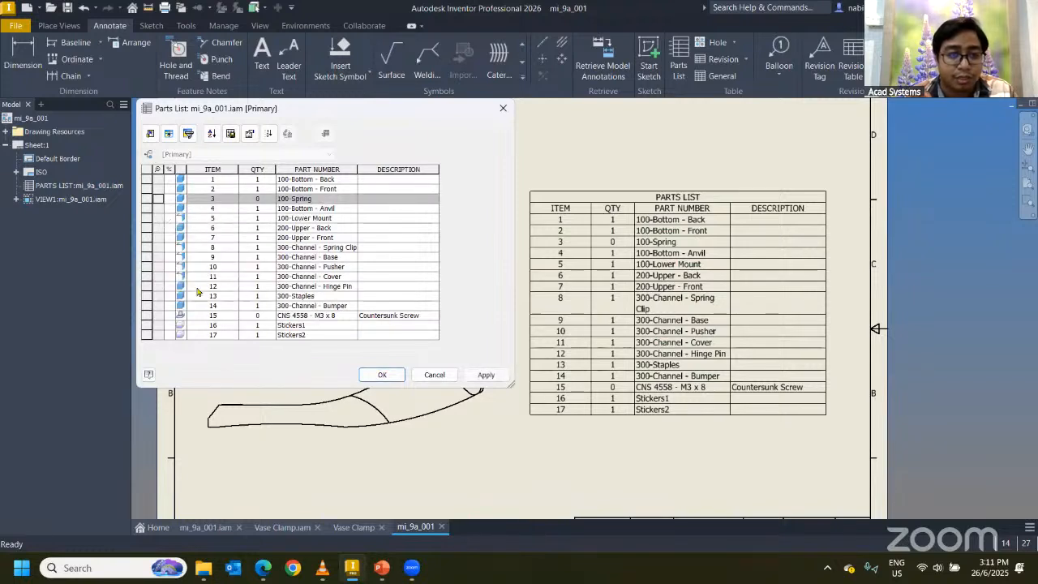
pyautogui.rightClick(166, 317)
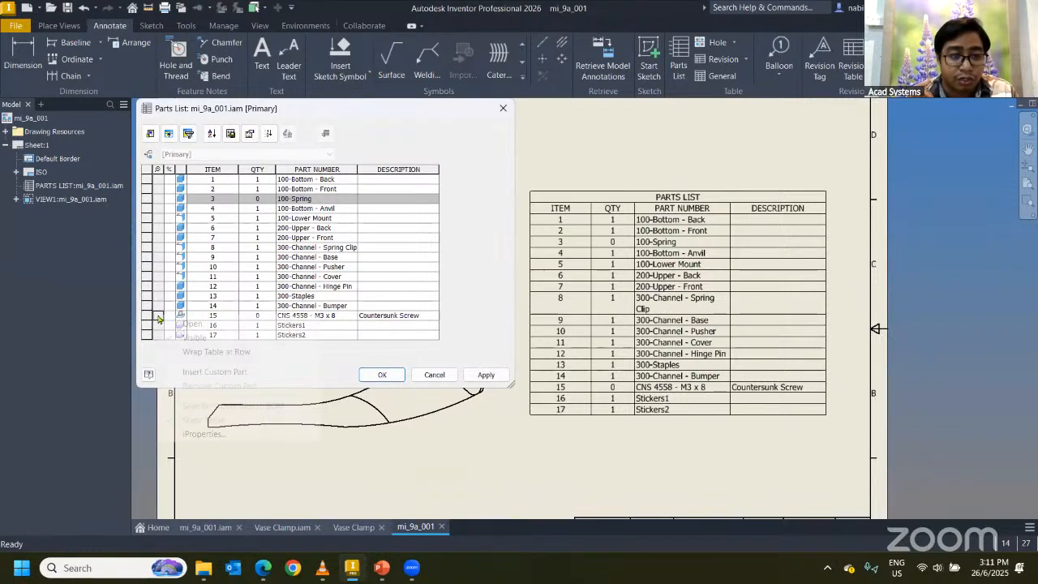
pyautogui.click(196, 339)
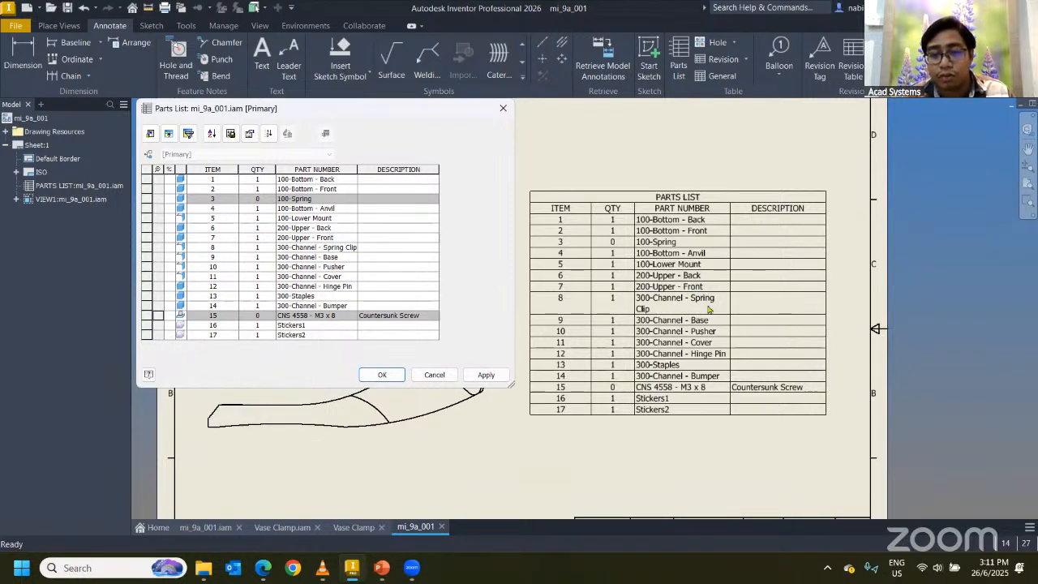
# Step: Hide the 100-Lower Mount and 300-Channel Base, Pusher and Cover rows together, and accept the parts list changes
pyautogui.click(271, 182)
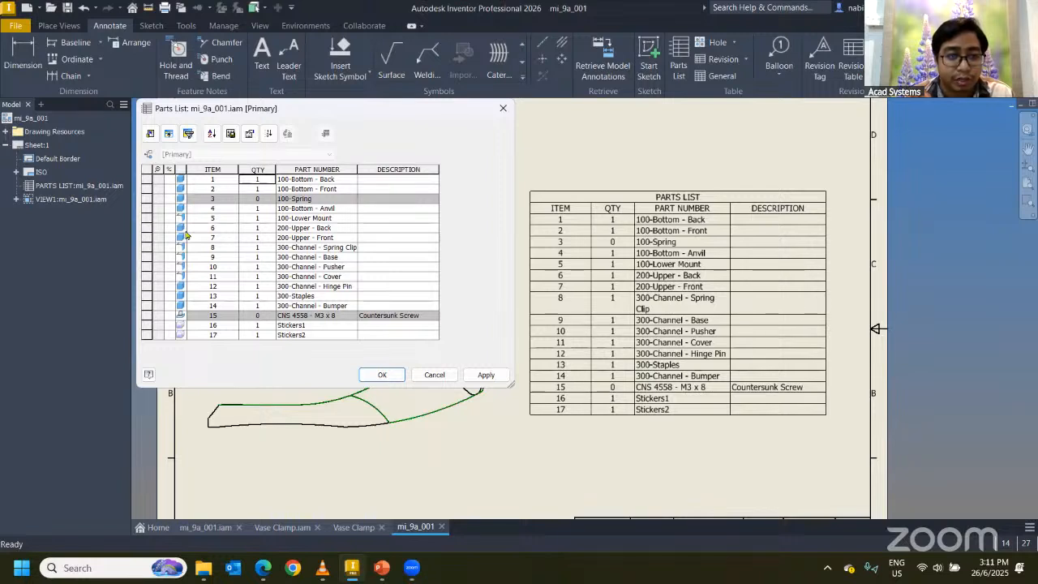
pyautogui.click(181, 217)
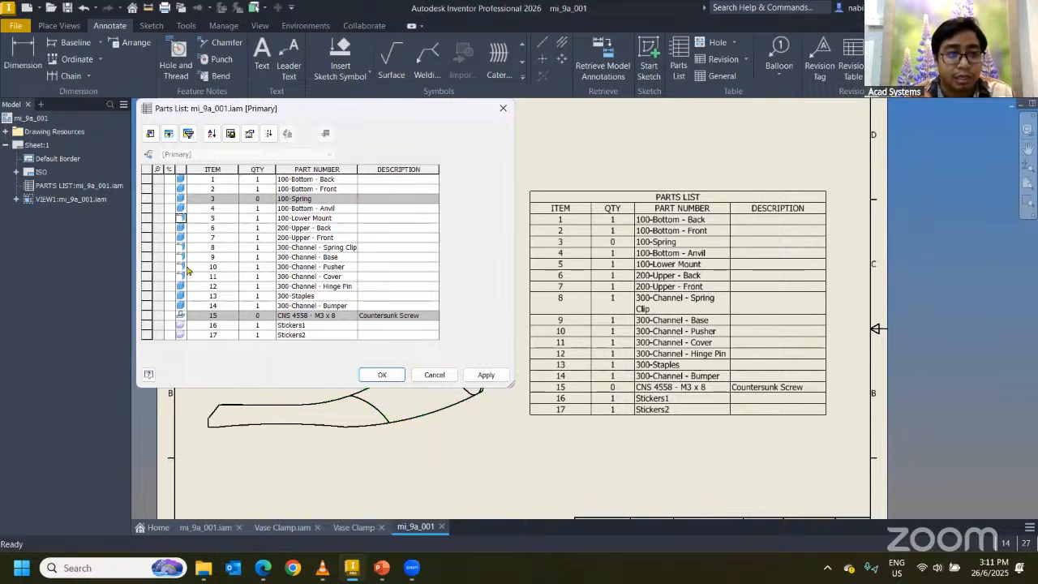
pyautogui.click(181, 257)
pyautogui.click(181, 266)
pyautogui.click(180, 275)
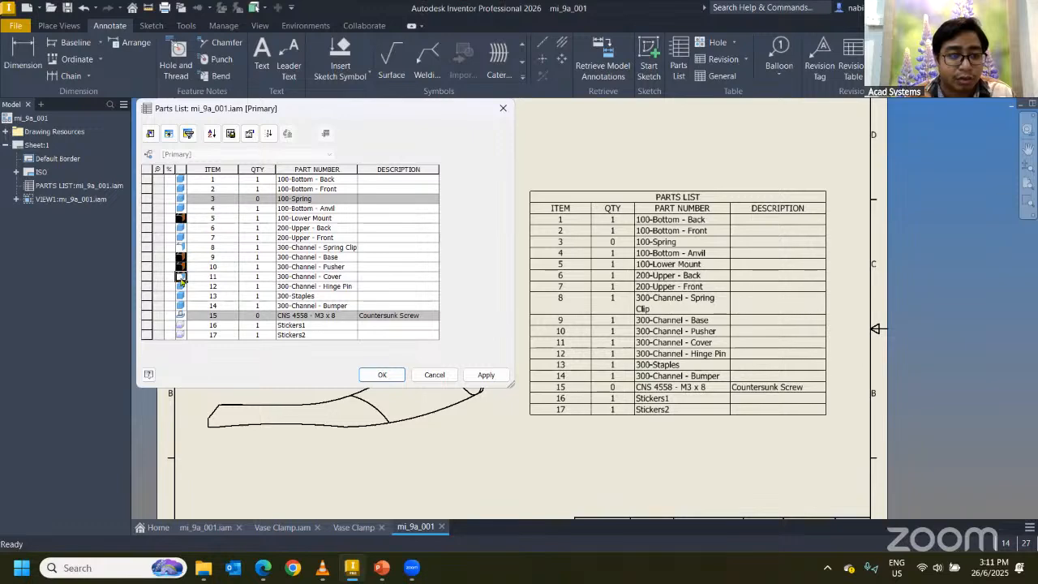
pyautogui.rightClick(201, 334)
pyautogui.click(216, 363)
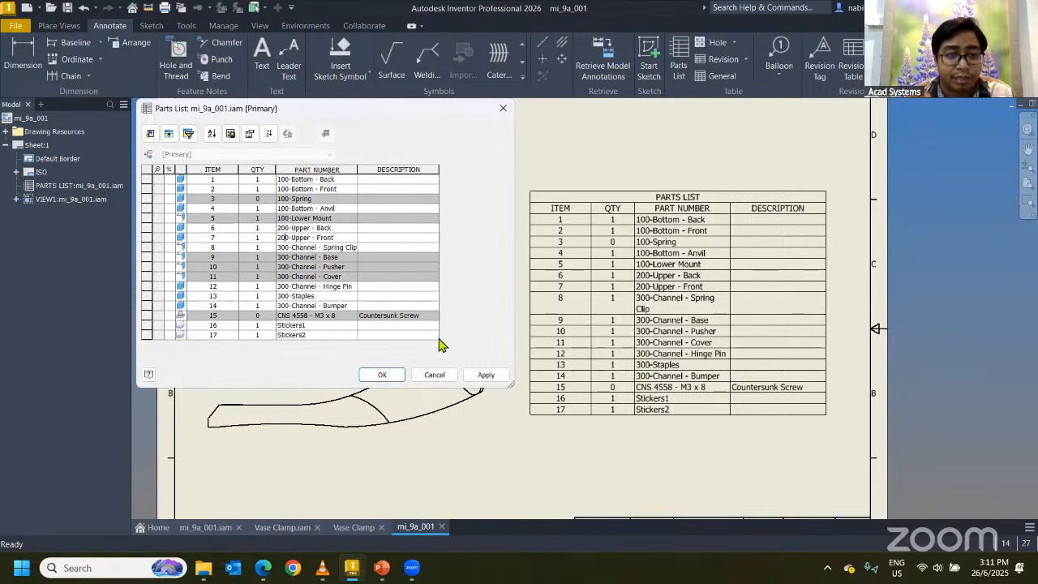
pyautogui.click(382, 375)
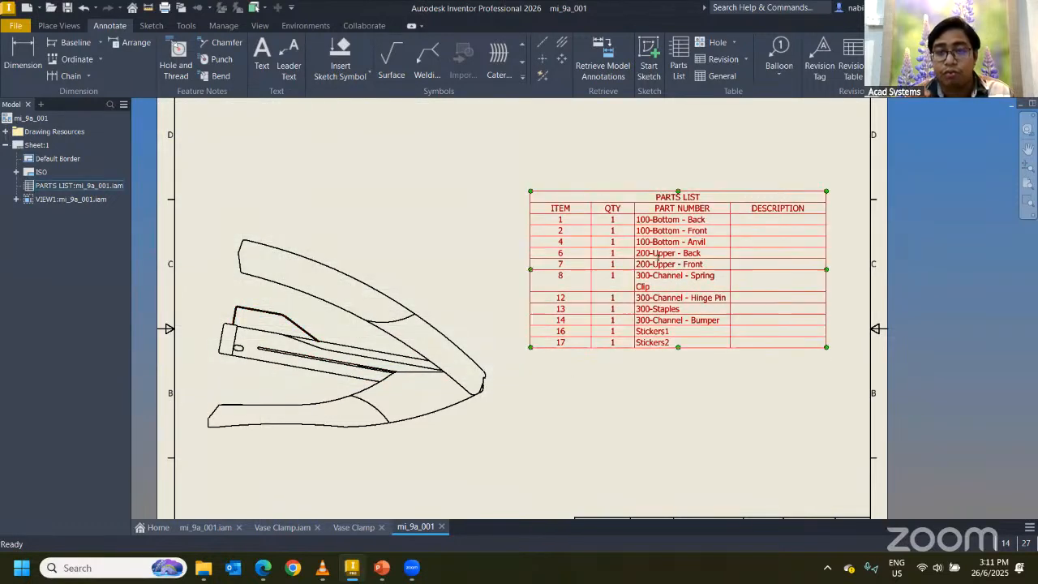
# Step: Edit the parts list and make the 100-Spring, 100-Lower Mount and 300-Channel Base, Pusher and Cover rows visible again
pyautogui.doubleClick(627, 192)
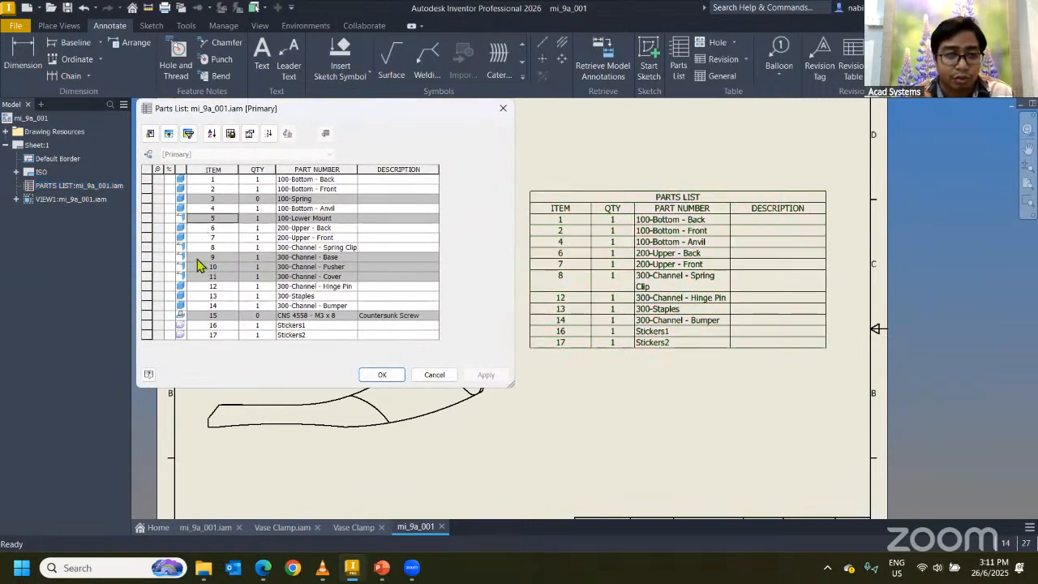
pyautogui.keyDown('ctrl'); pyautogui.click(197, 258); pyautogui.keyUp('ctrl')
pyautogui.keyDown('ctrl'); pyautogui.click(199, 267); pyautogui.keyUp('ctrl')
pyautogui.keyDown('ctrl'); pyautogui.click(200, 277); pyautogui.keyUp('ctrl')
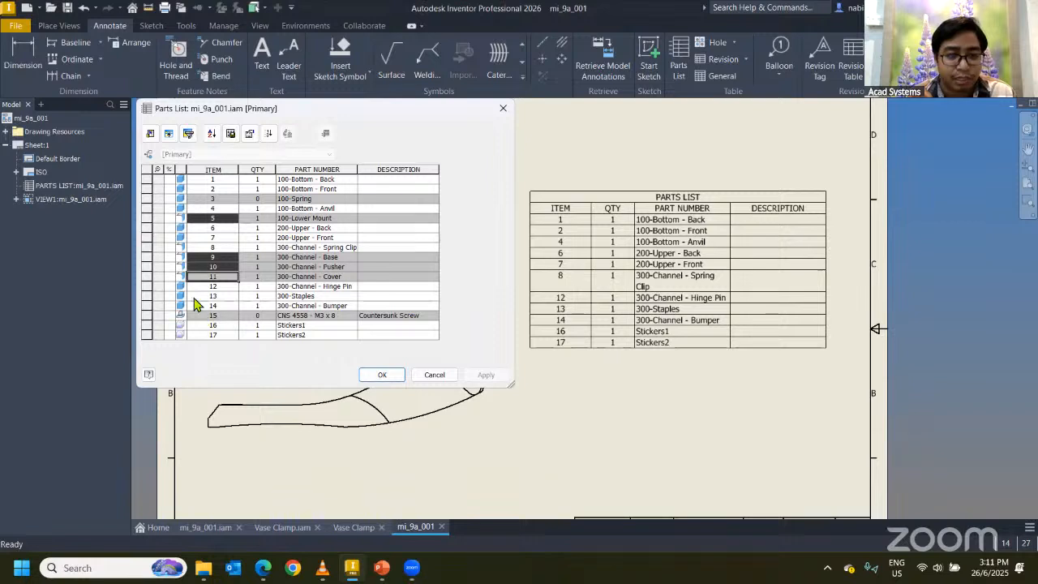
pyautogui.keyDown('ctrl'); pyautogui.click(202, 200); pyautogui.keyUp('ctrl')
pyautogui.rightClick(216, 200)
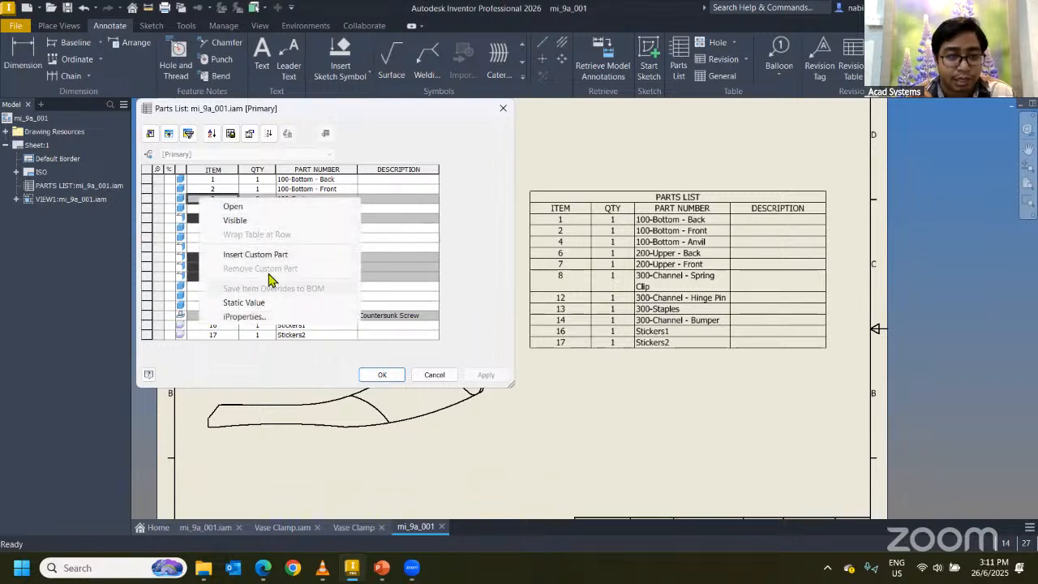
pyautogui.click(235, 222)
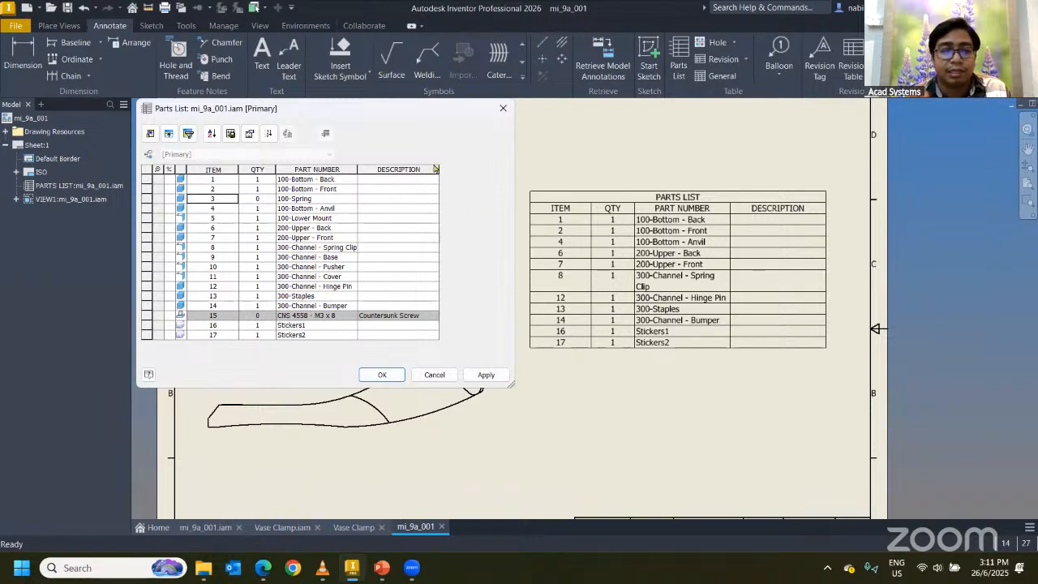
# Step: Open the parts list's column chooser and remove DESCRIPTION from the selected properties
pyautogui.click(150, 135)
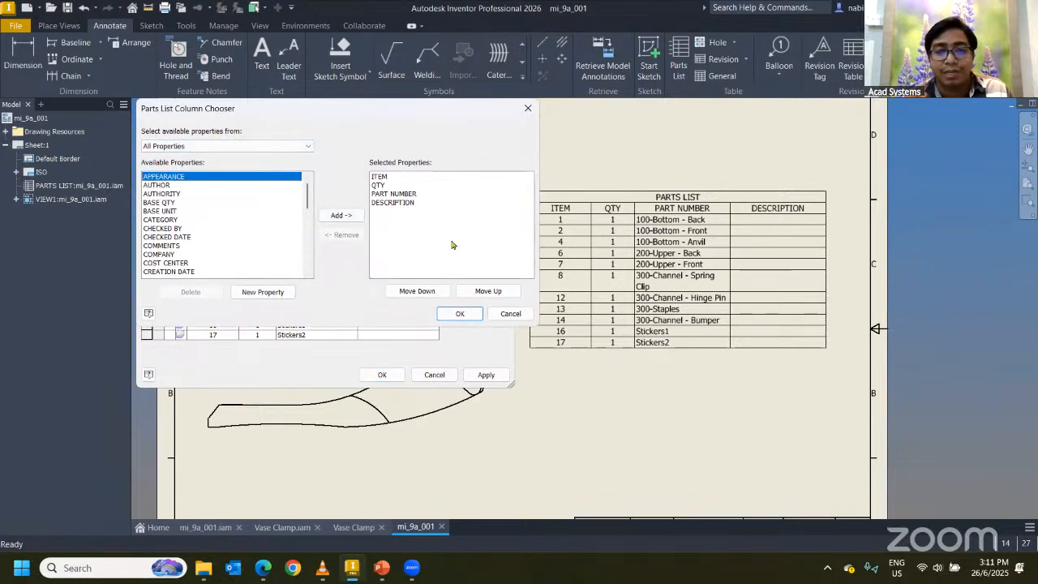
pyautogui.moveTo(365, 111); pyautogui.dragTo(683, 162)
pyautogui.click(760, 235)
pyautogui.click(766, 245)
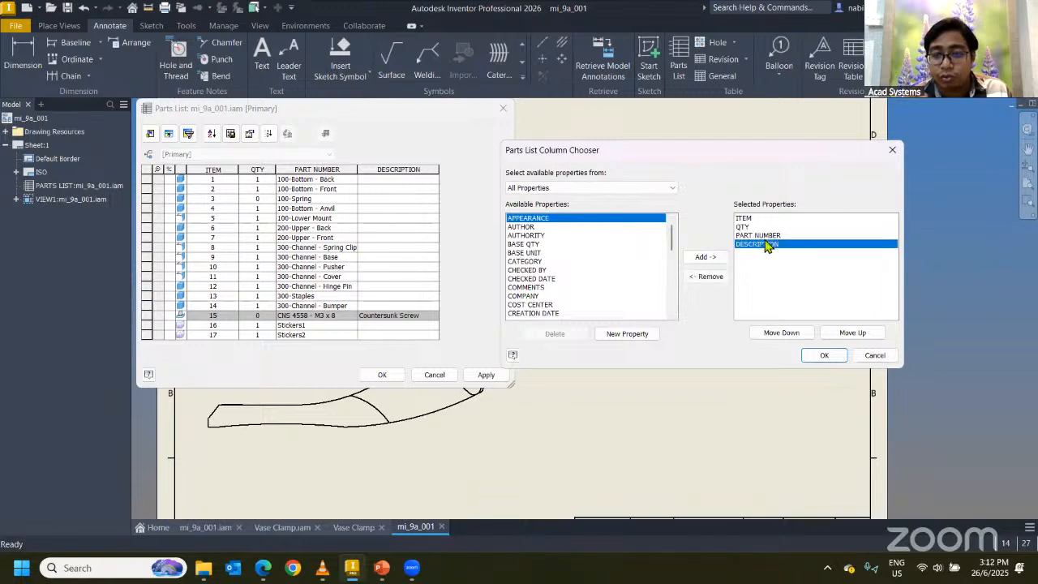
pyautogui.moveTo(722, 152); pyautogui.dragTo(546, 146)
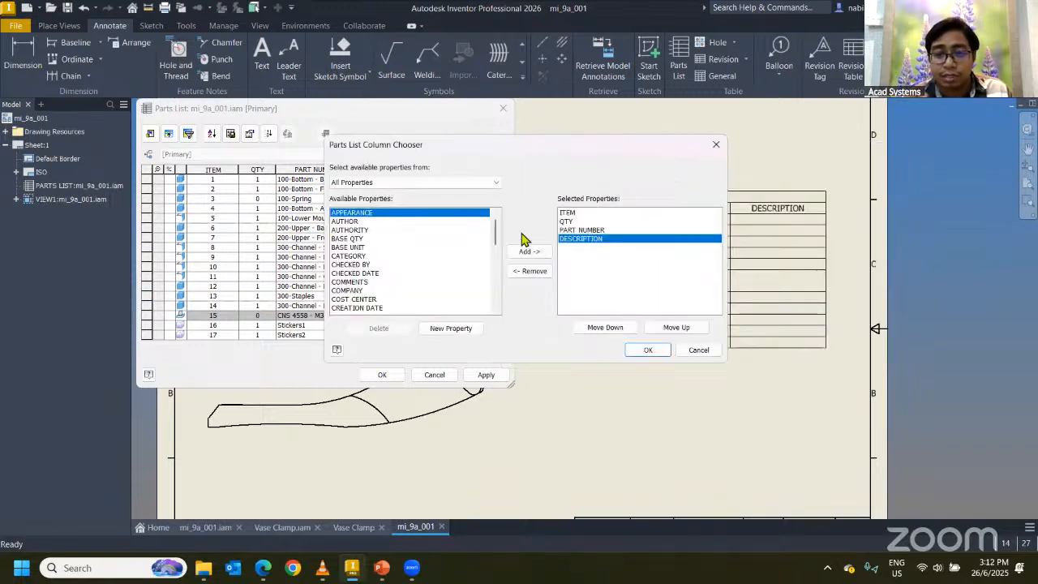
pyautogui.click(530, 270)
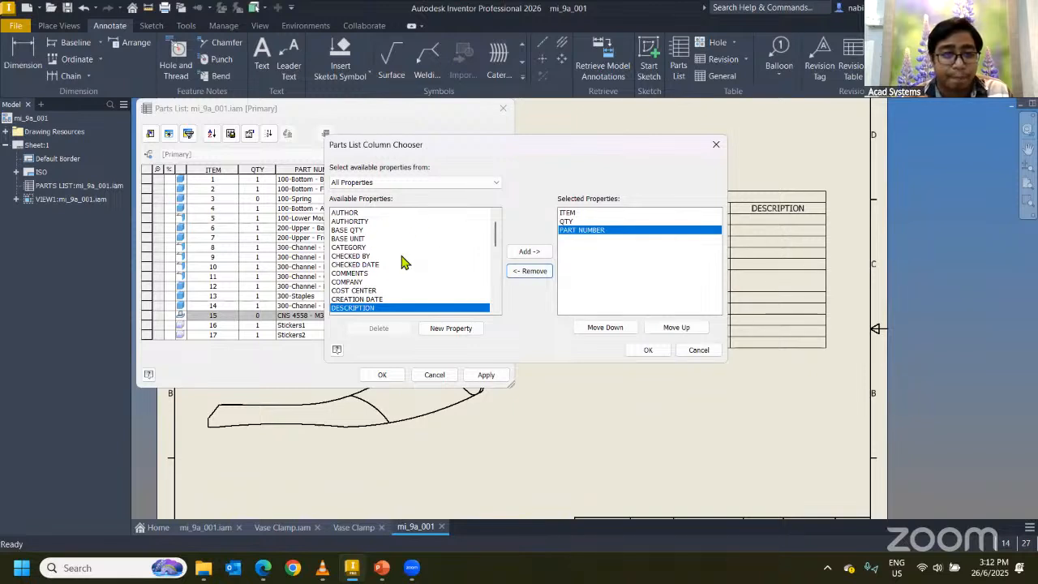
# Step: Add the MASS and MATERIAL properties as parts list columns after PART NUMBER
pyautogui.scroll(1, 396, 250)
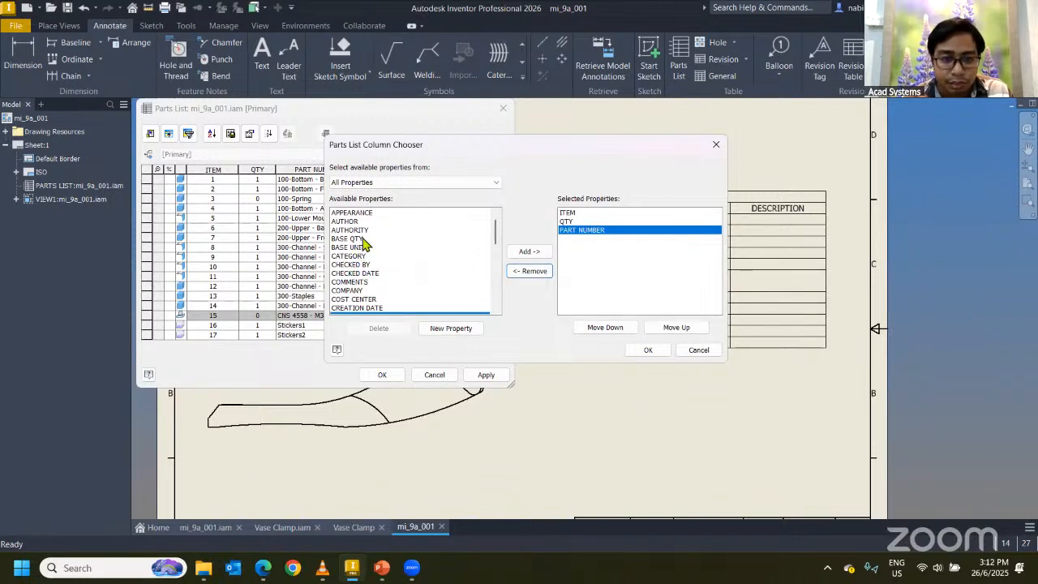
pyautogui.scroll(-4, 394, 260)
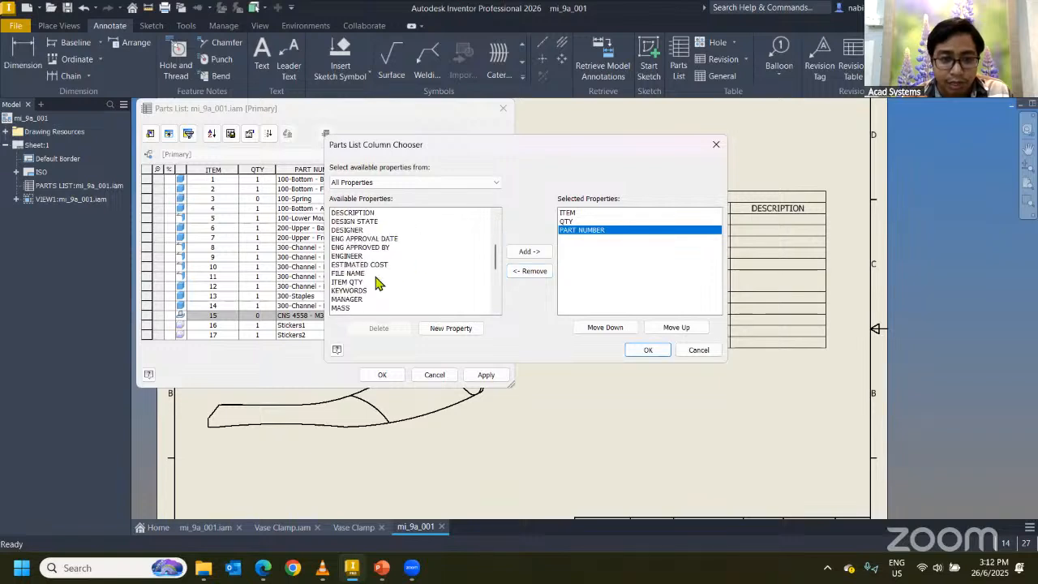
pyautogui.click(341, 308)
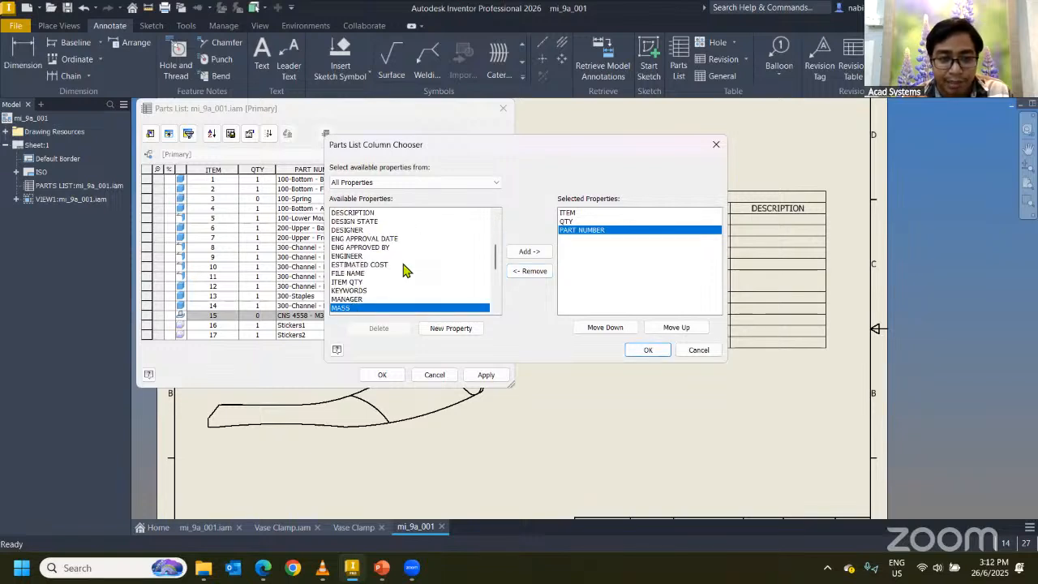
pyautogui.scroll(-1, 405, 268)
pyautogui.click(529, 251)
pyautogui.scroll(-1, 357, 300)
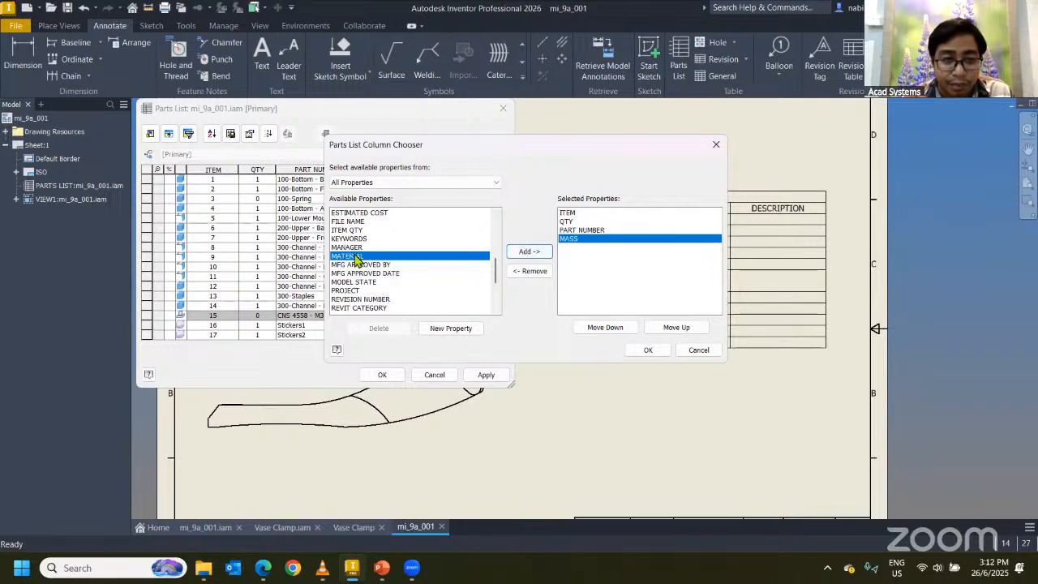
pyautogui.click(529, 251)
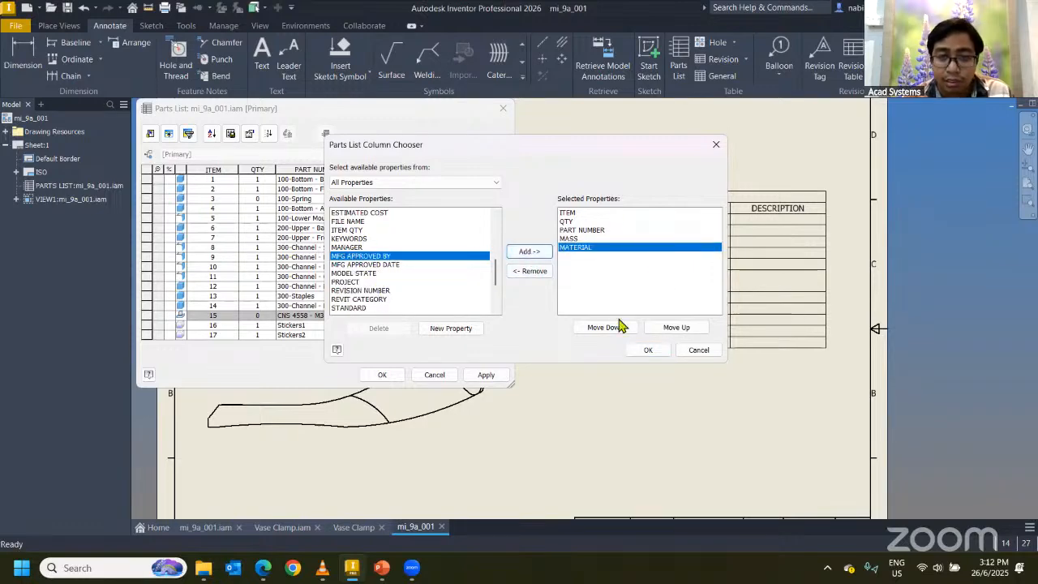
# Step: Accept the column and parts list changes, and move the parts list up near the sheet's upper border
pyautogui.click(648, 350)
pyautogui.click(388, 377)
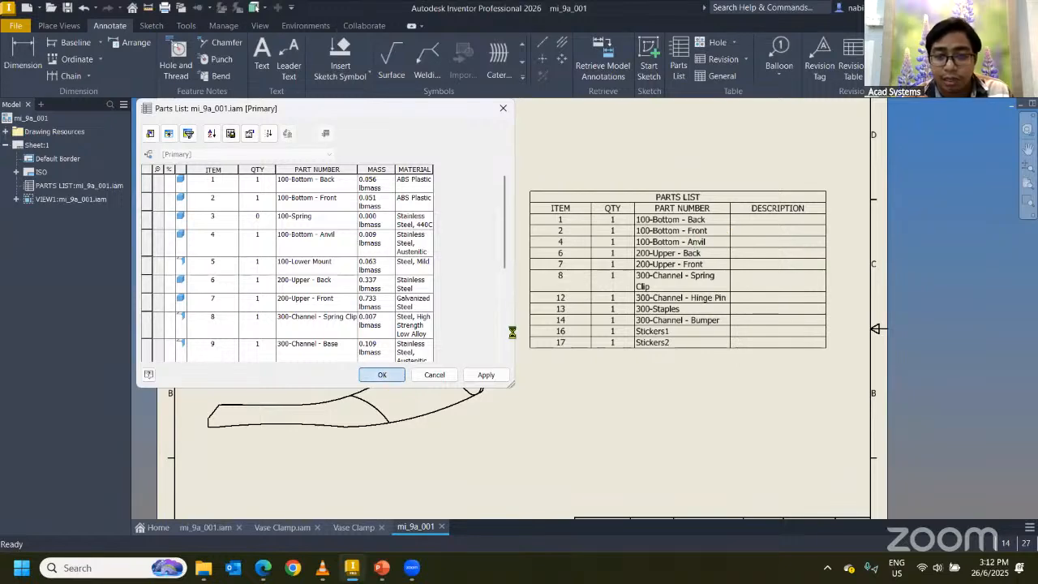
pyautogui.click(552, 192)
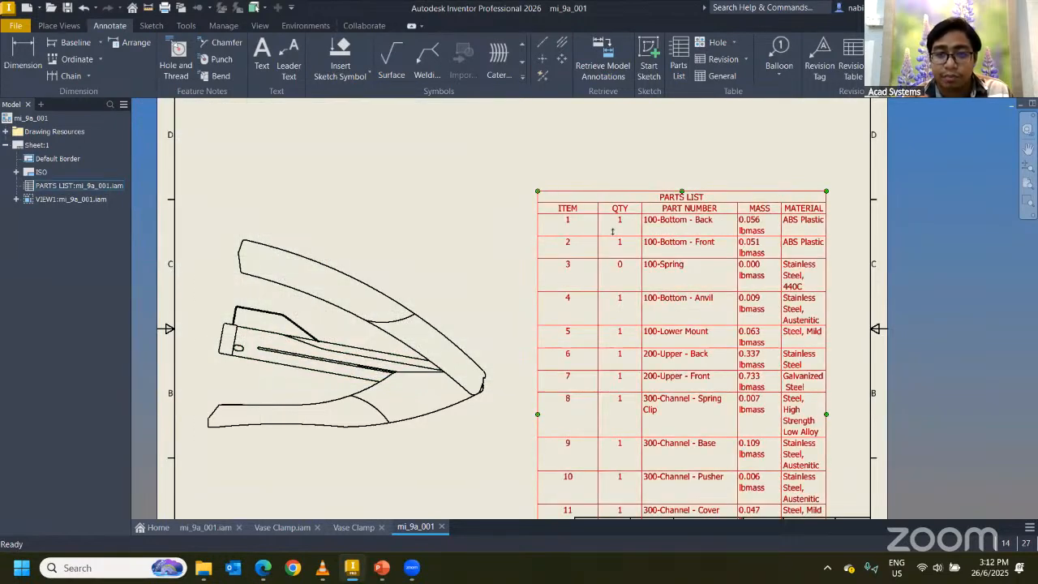
pyautogui.moveTo(681, 245); pyautogui.dragTo(689, 158)
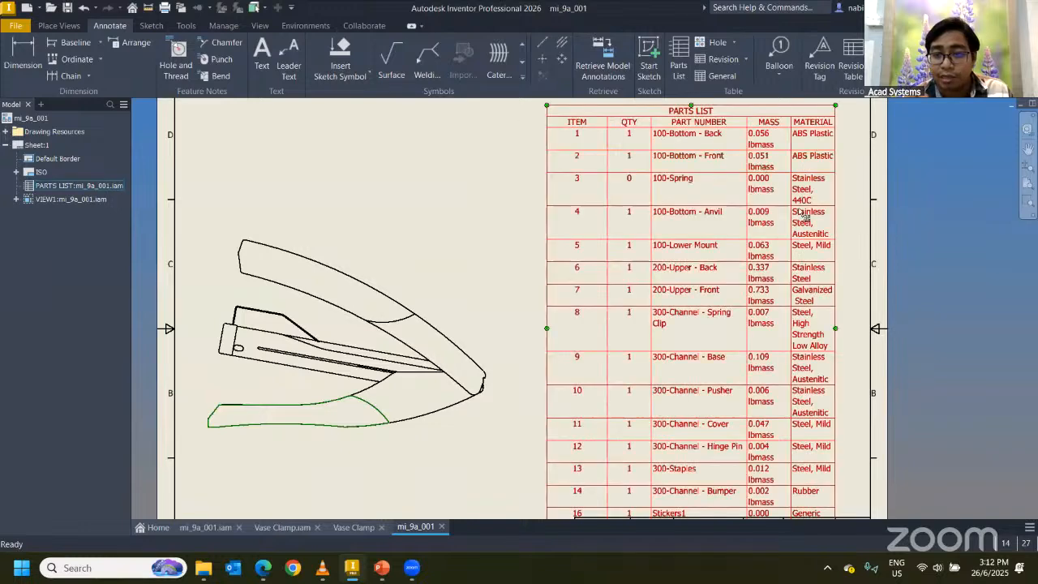
pyautogui.rightClick(716, 161)
pyautogui.click(586, 189)
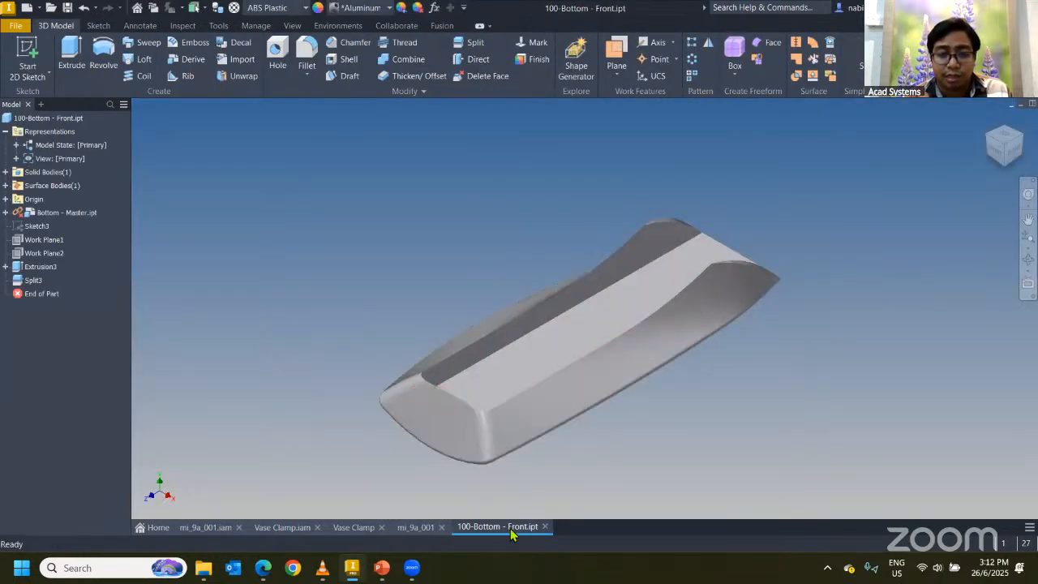
pyautogui.click(546, 527)
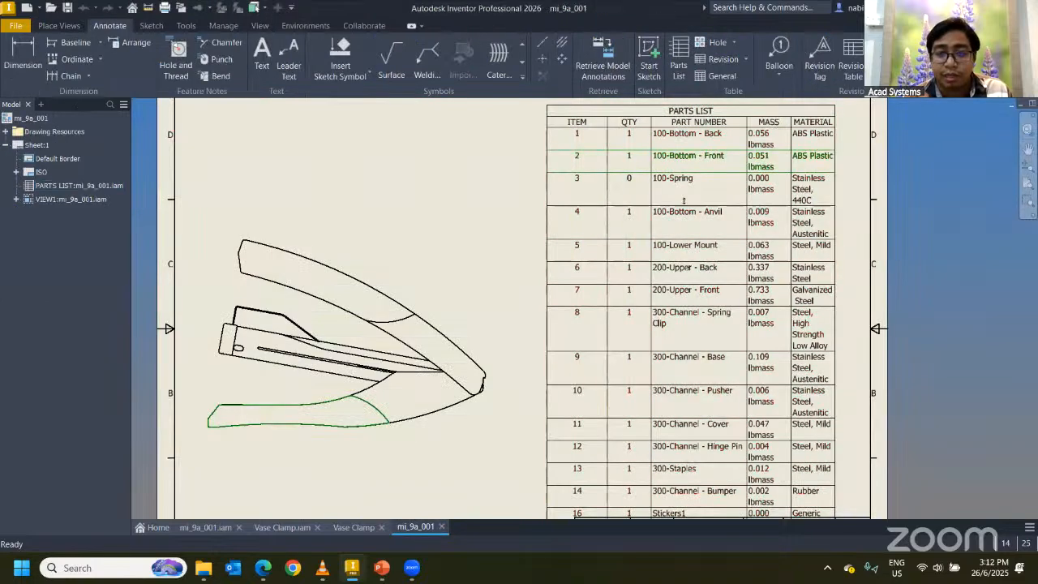
# Step: Edit the parts list, define a Ballooned Items Only filter for it, and accept the changes
pyautogui.moveTo(617, 166); pyautogui.dragTo(542, 219, button='middle')
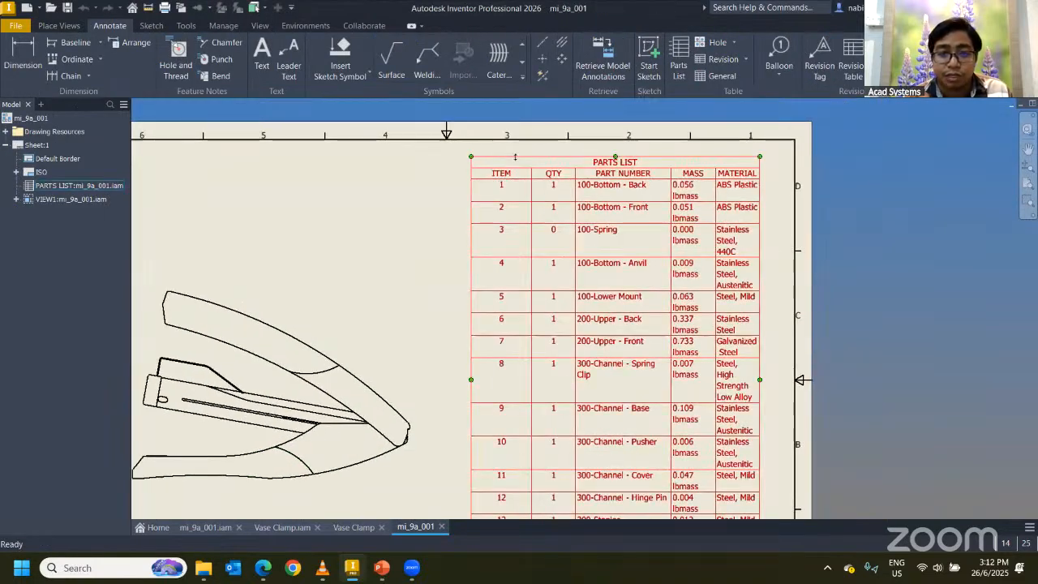
pyautogui.doubleClick(616, 160)
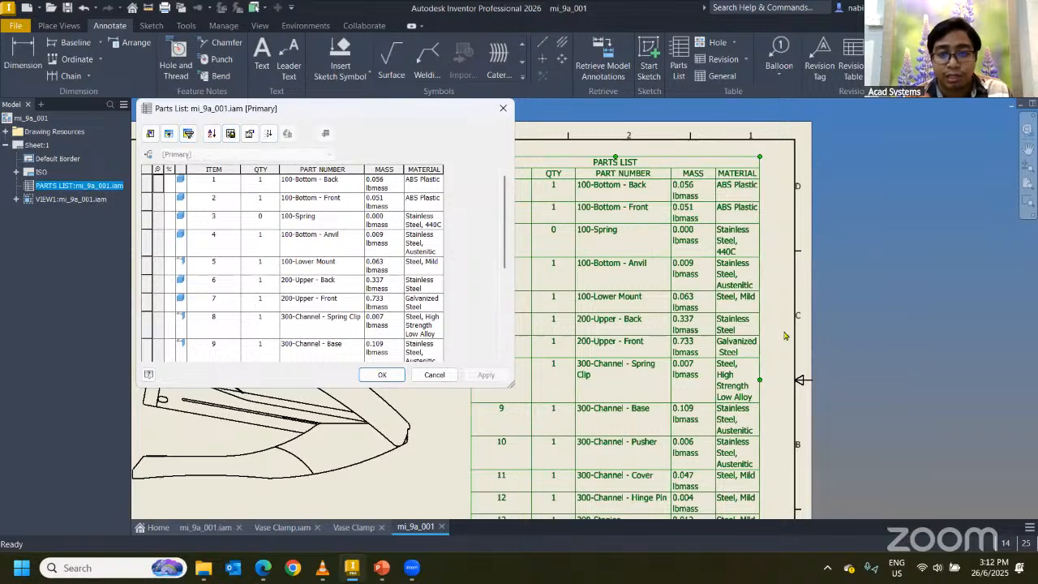
pyautogui.scroll(-3, 257, 245)
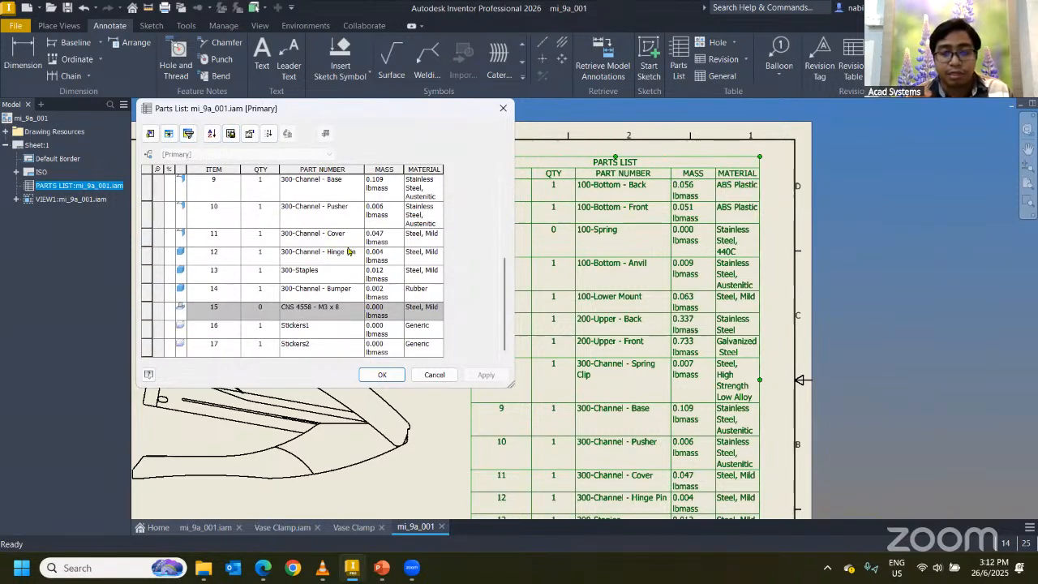
pyautogui.moveTo(596, 296); pyautogui.dragTo(754, 274, button='middle')
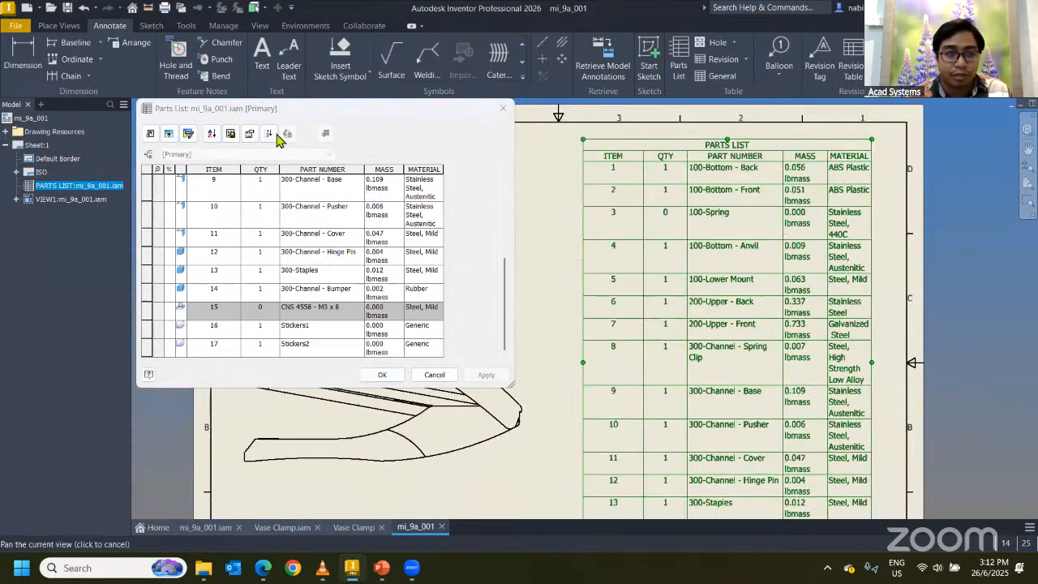
pyautogui.click(188, 134)
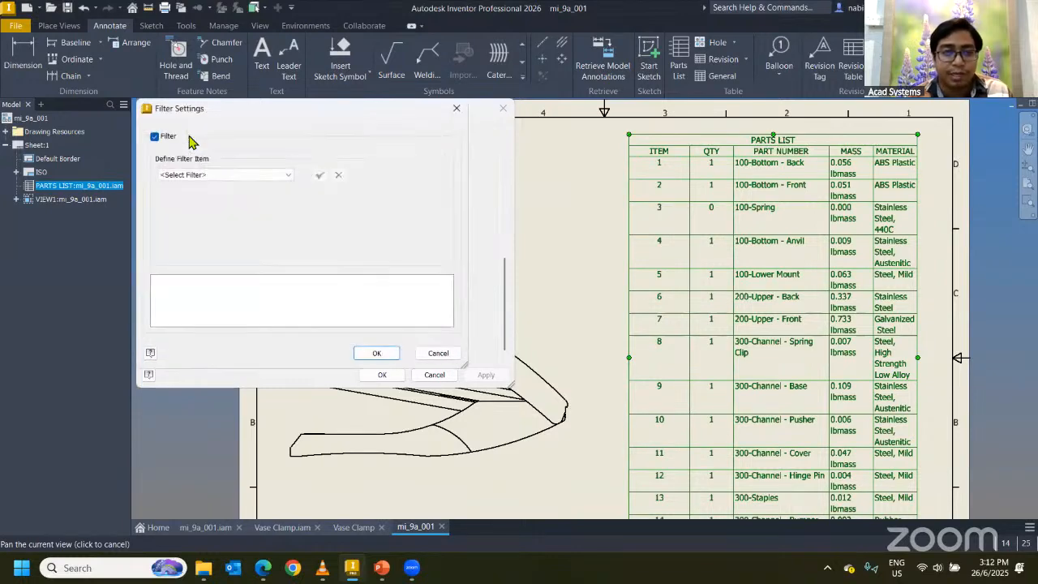
pyautogui.click(247, 177)
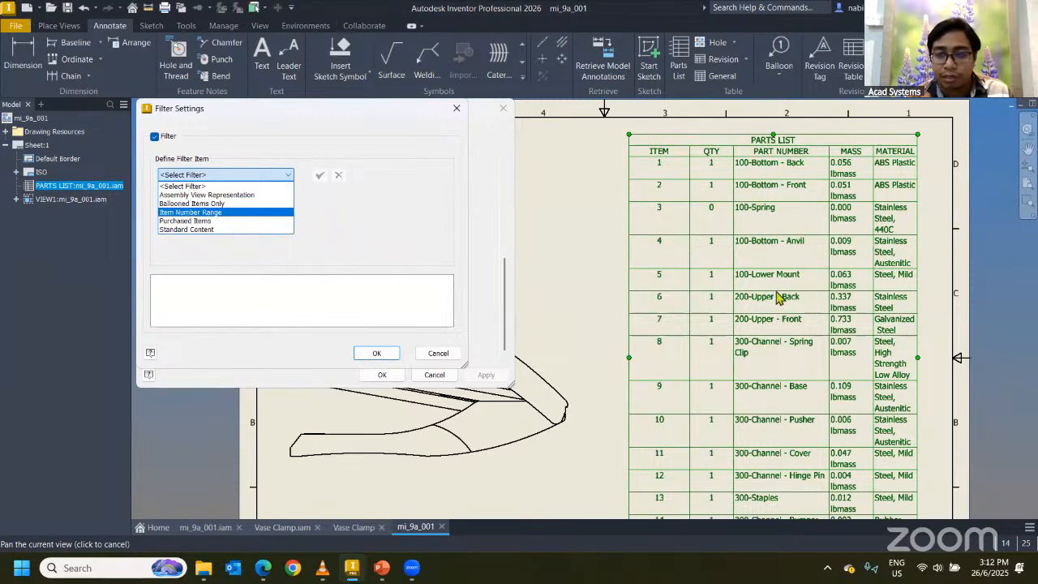
pyautogui.click(191, 204)
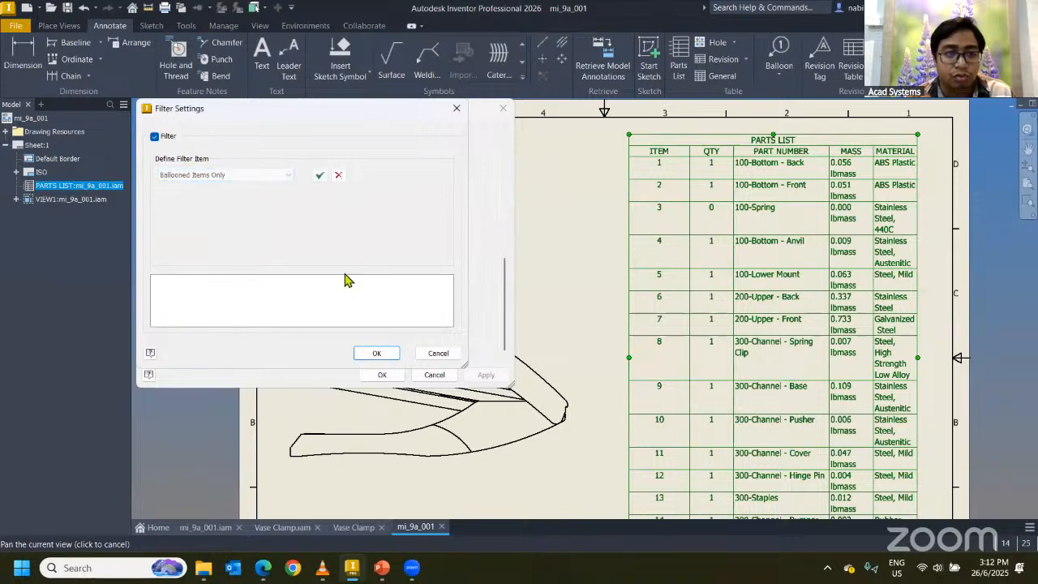
pyautogui.click(320, 177)
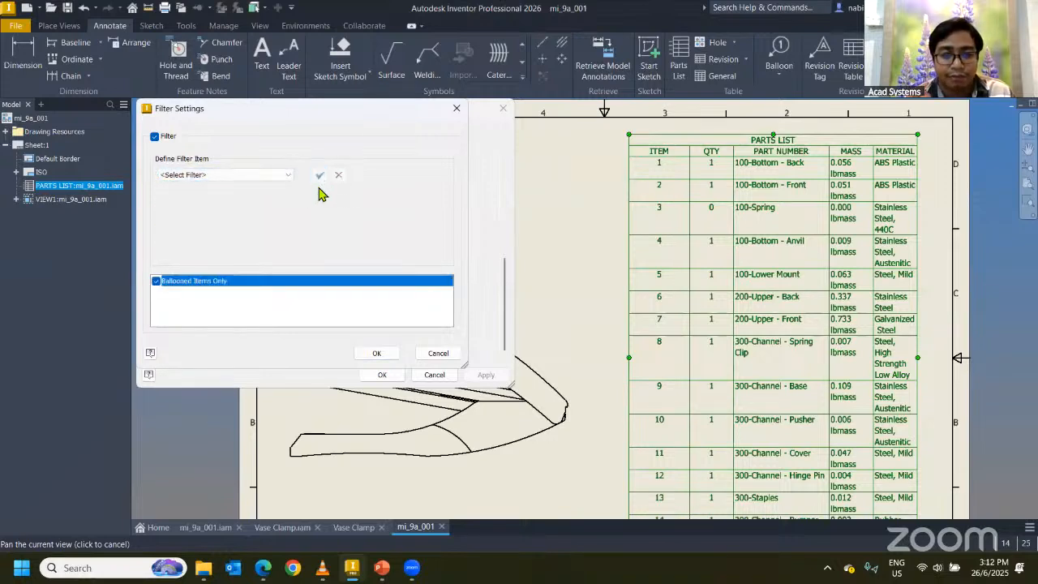
pyautogui.click(373, 354)
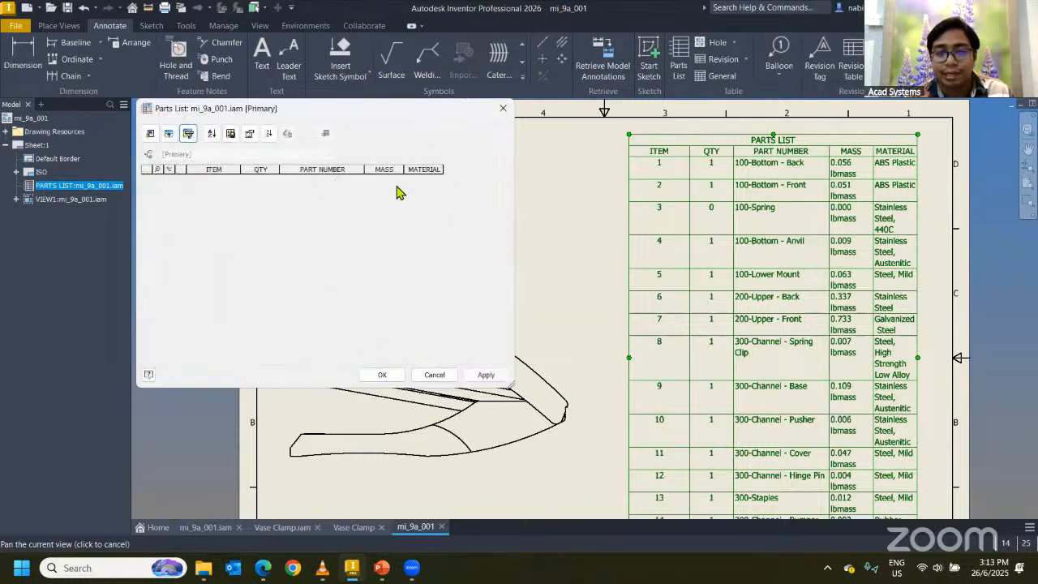
pyautogui.click(384, 375)
pyautogui.moveTo(704, 261); pyautogui.dragTo(595, 216, button='middle')
pyautogui.click(572, 141)
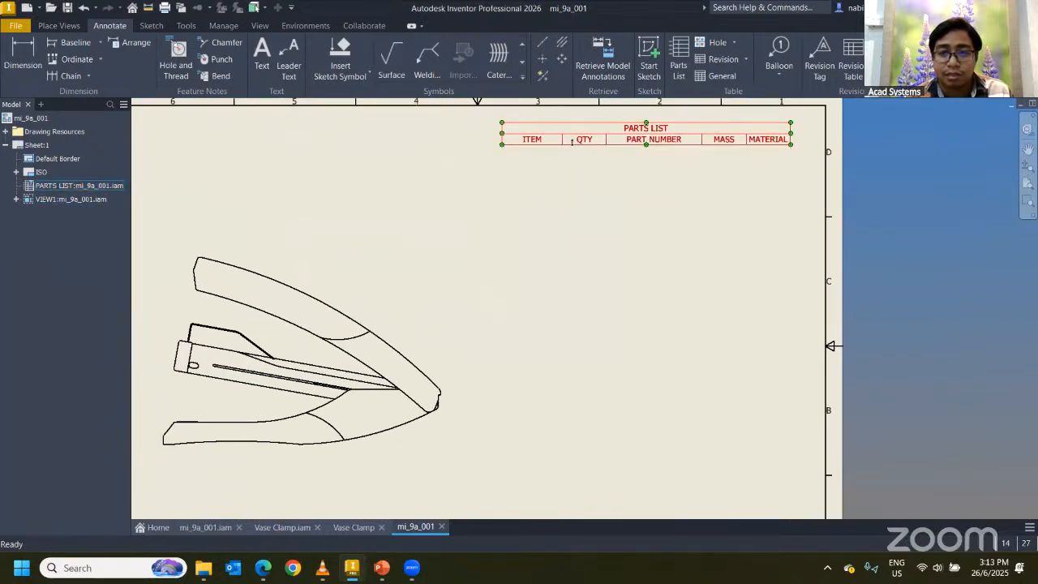
pyautogui.click(594, 155)
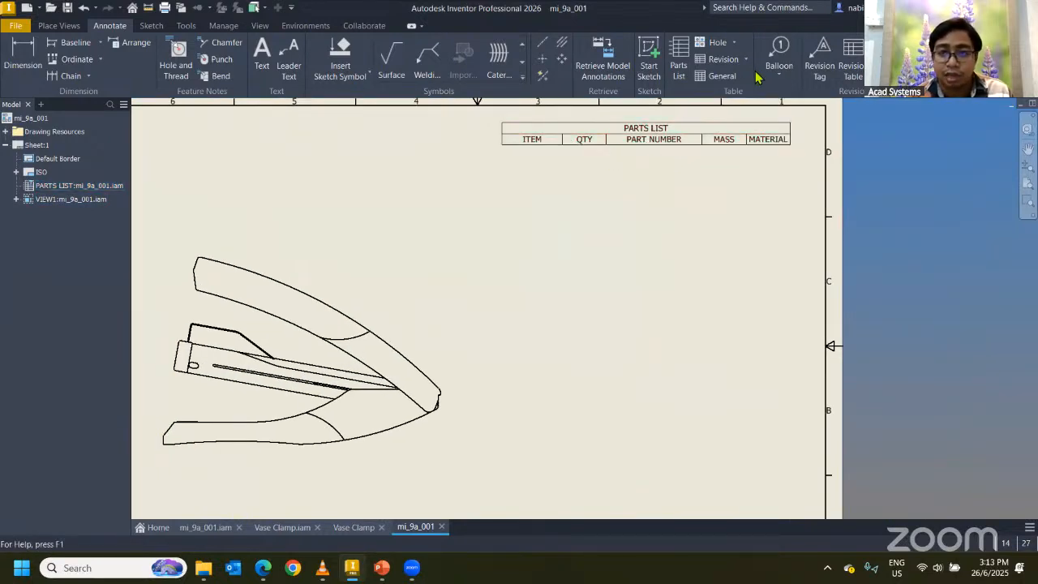
# Step: Attach a balloon to the upper edge of the 200-Upper - Front part, placing it above the stapler view
pyautogui.click(779, 55)
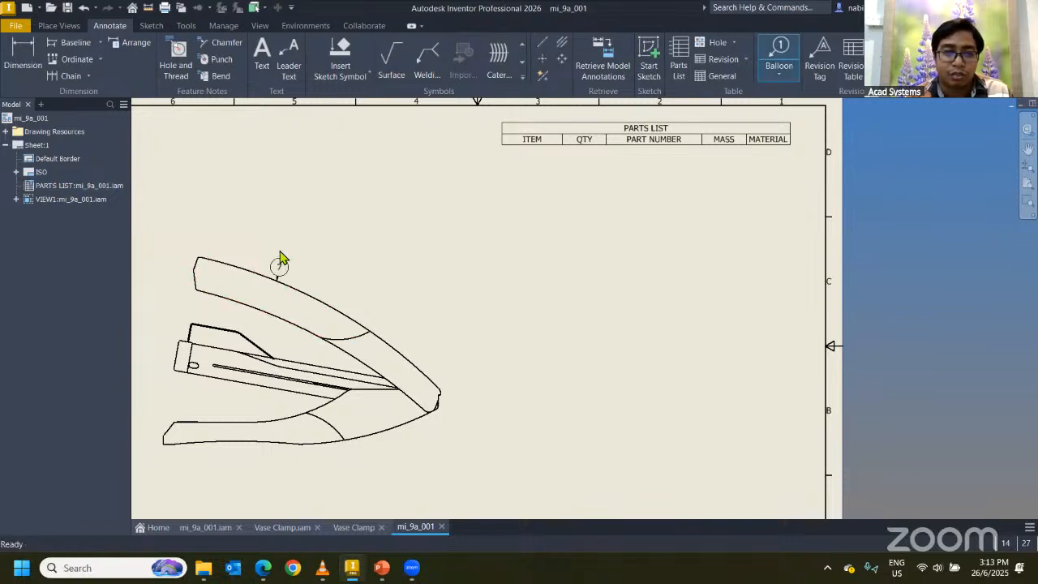
pyautogui.click(278, 264)
pyautogui.click(238, 178)
pyautogui.rightClick(283, 183)
pyautogui.click(340, 182)
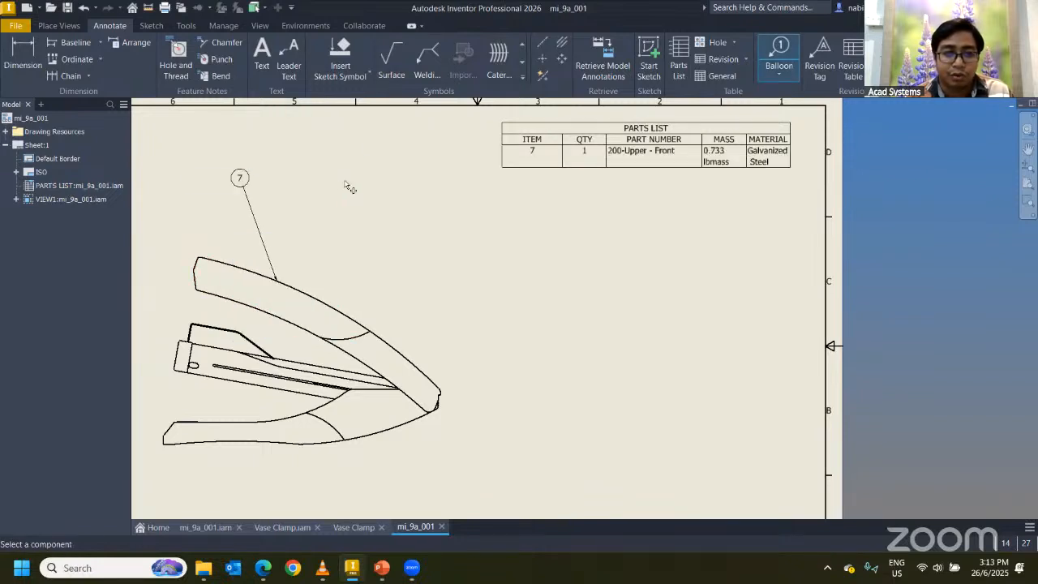
# Step: Add a balloon for the 200-Upper - Back part, placed above its outer edge
pyautogui.click(378, 331)
pyautogui.rightClick(416, 229)
pyautogui.click(470, 225)
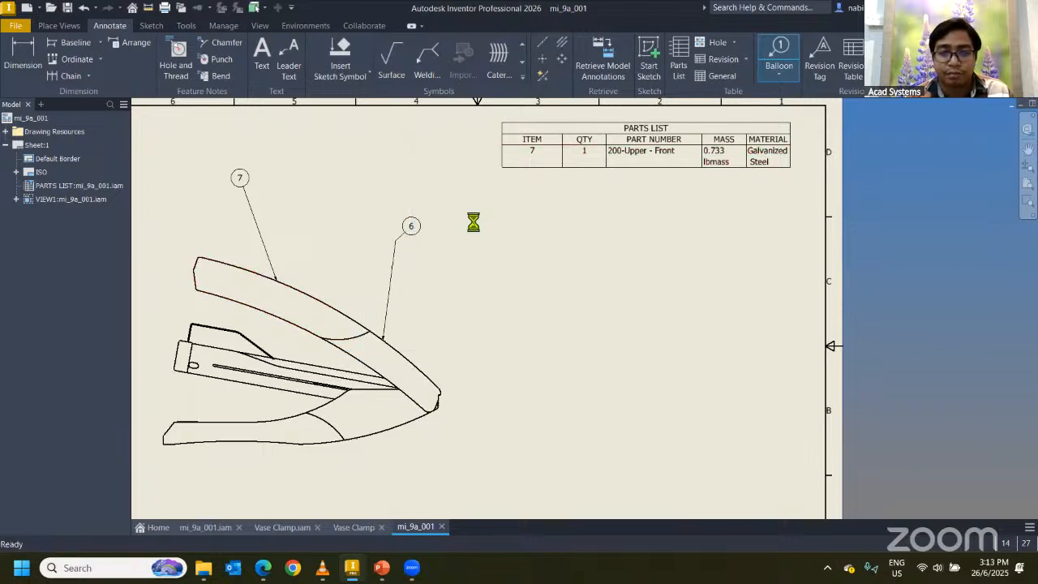
# Step: Add a balloon for the 100-Bottom - Front part, placed just below its lower edge
pyautogui.moveTo(320, 431); pyautogui.dragTo(419, 363, button='middle')
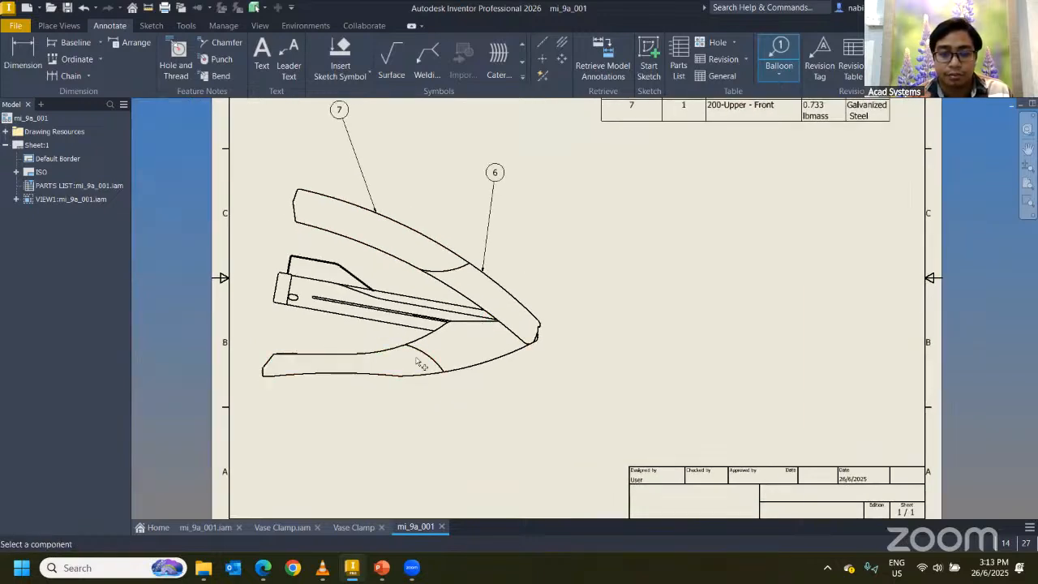
pyautogui.click(406, 375)
pyautogui.rightClick(430, 407)
pyautogui.click(487, 407)
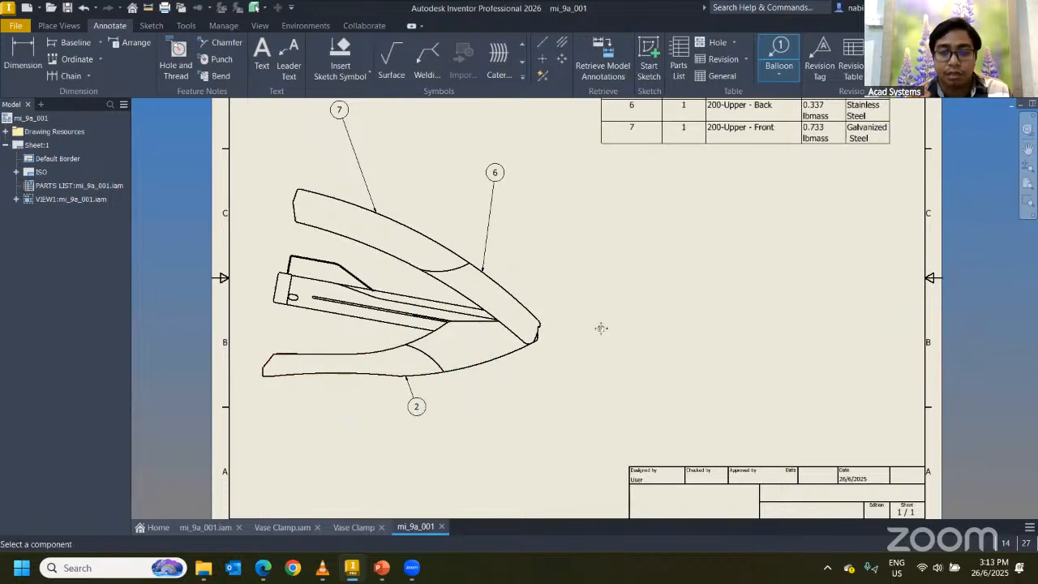
pyautogui.moveTo(600, 327); pyautogui.dragTo(577, 290, button='middle')
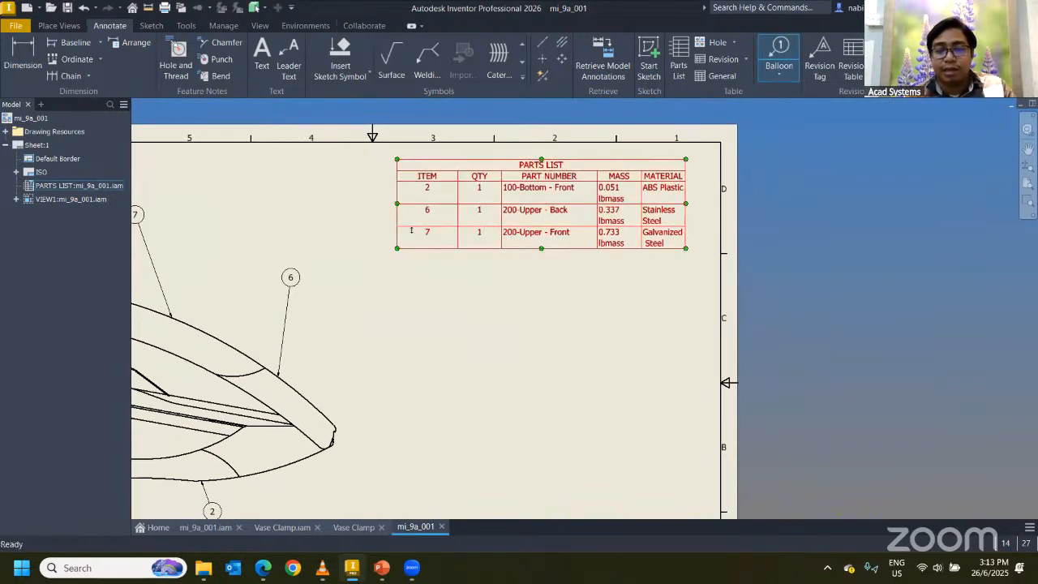
# Step: Switch from the drawing to the mi_9a_001.iam assembly and open its bill of materials
pyautogui.press('Escape')
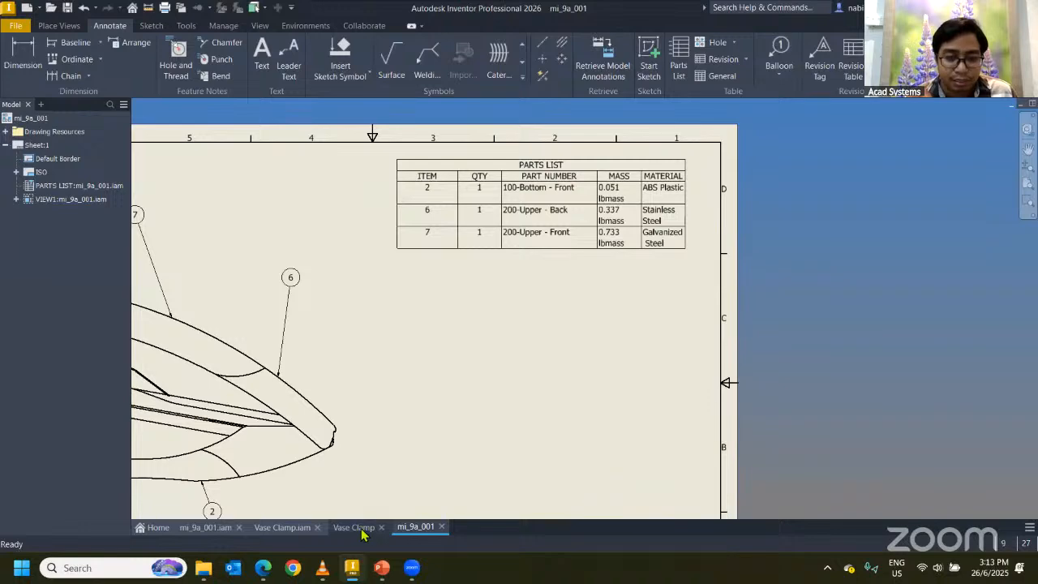
pyautogui.click(355, 528)
pyautogui.click(205, 527)
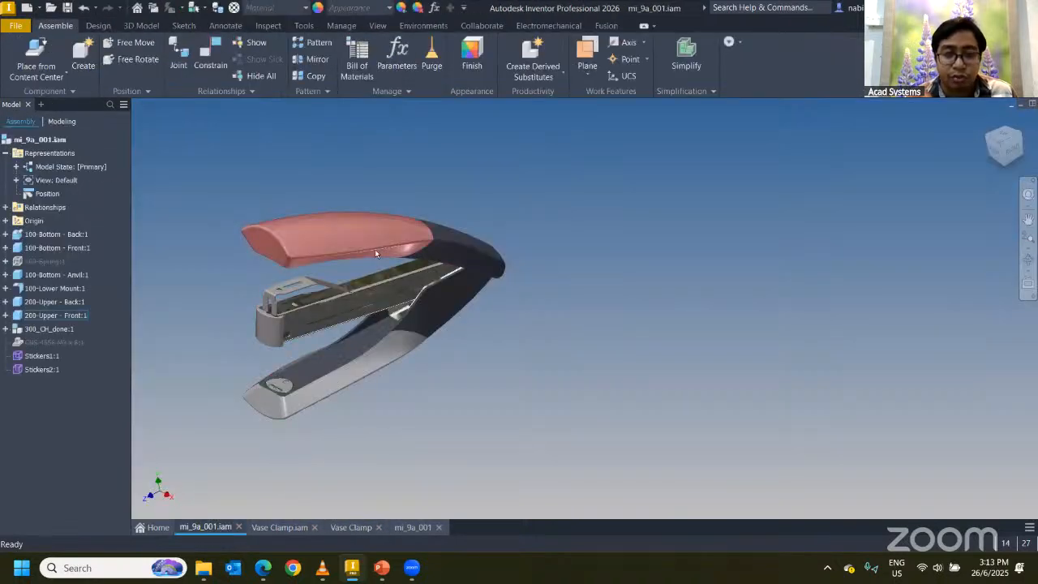
pyautogui.click(356, 61)
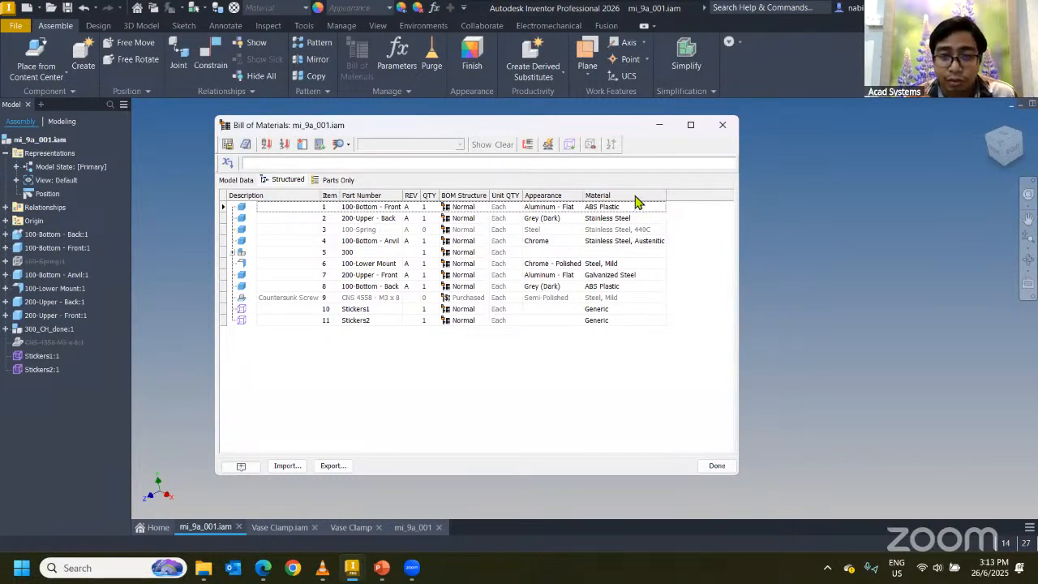
# Step: Browse the additional property columns available for the structured bill of materials, and close the column list
pyautogui.click(304, 146)
pyautogui.scroll(-2, 848, 365)
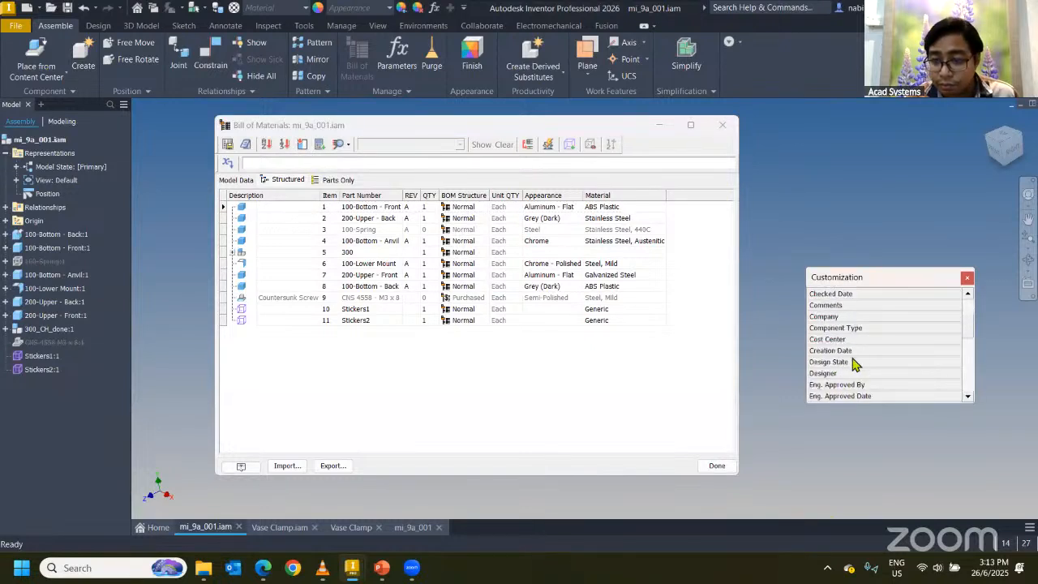
pyautogui.scroll(-3, 853, 365)
pyautogui.scroll(5, 840, 379)
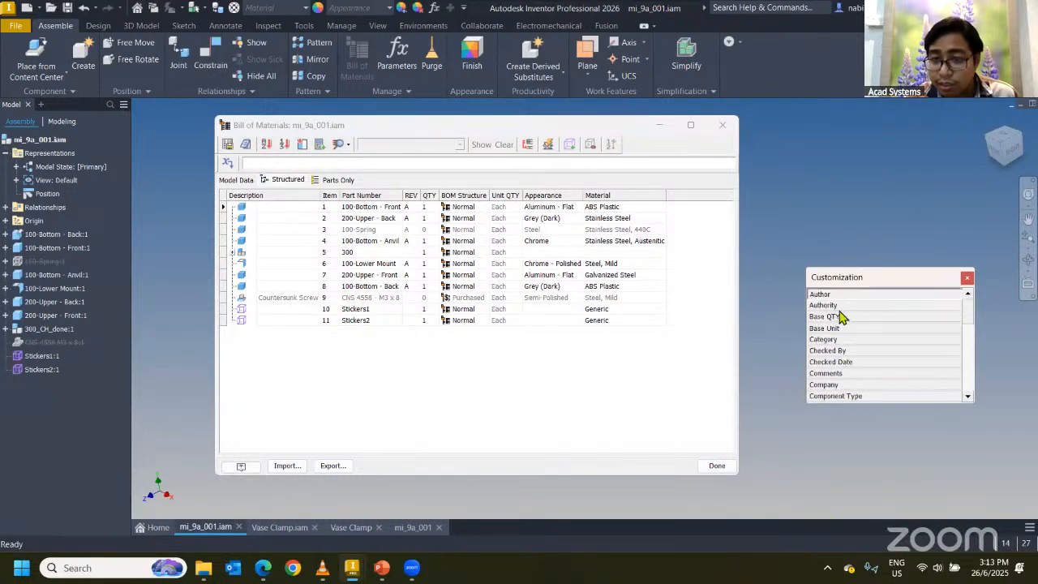
pyautogui.scroll(-1, 841, 383)
pyautogui.scroll(-2, 844, 357)
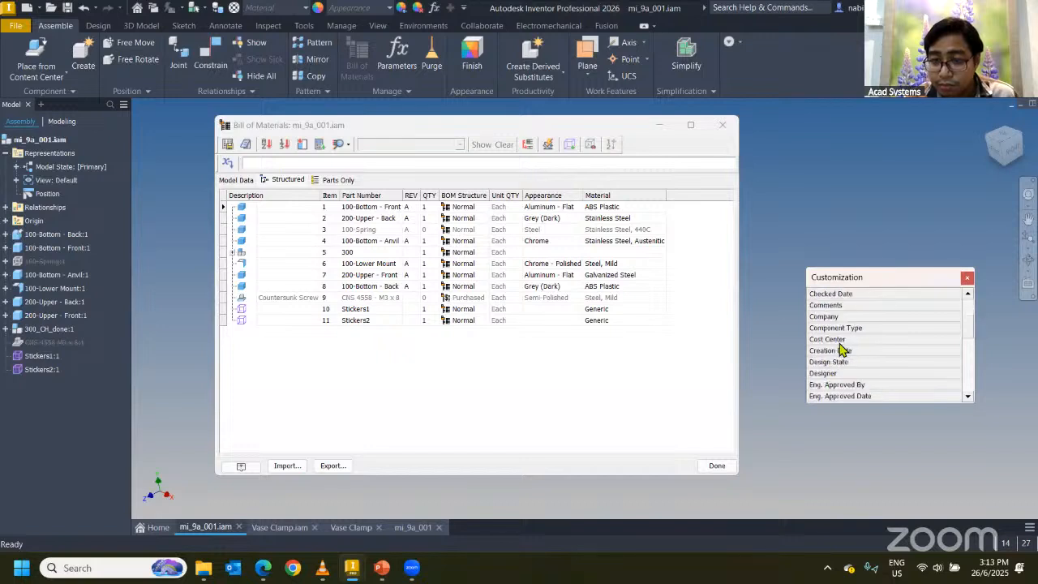
pyautogui.moveTo(836, 341); pyautogui.dragTo(328, 240)
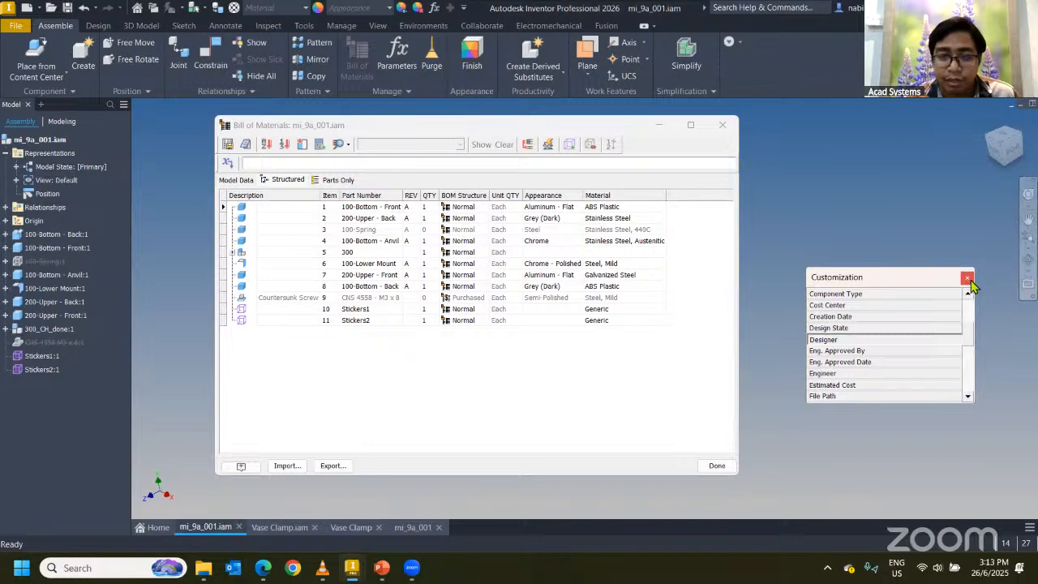
pyautogui.click(967, 278)
# Step: Try the description "dsds" on the 100-Bottom - Anvil row and clear the text again
pyautogui.click(288, 230)
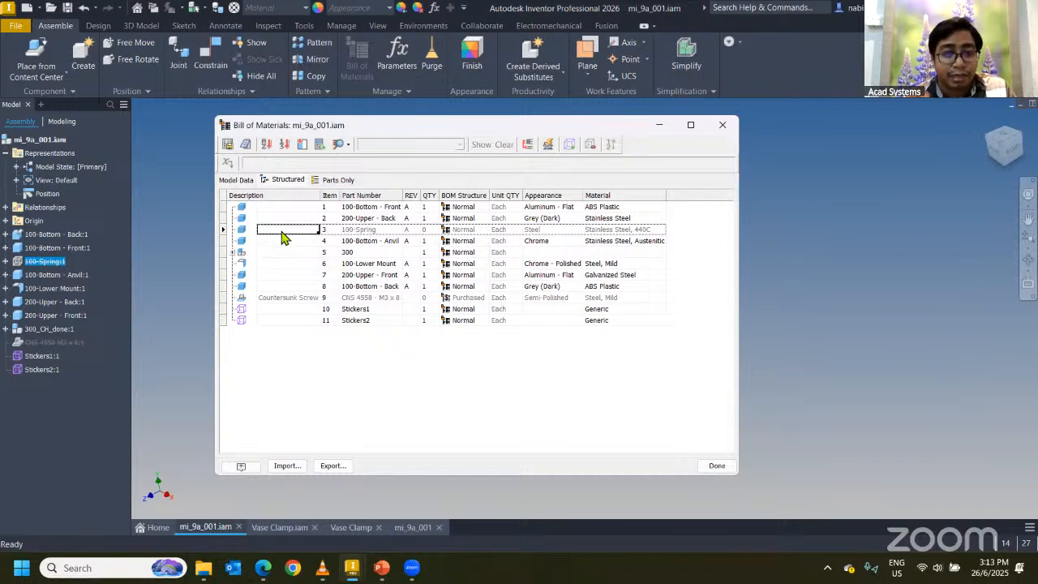
pyautogui.click(283, 241)
pyautogui.rightClick(284, 246)
pyautogui.click(270, 240)
pyautogui.write('dsds')
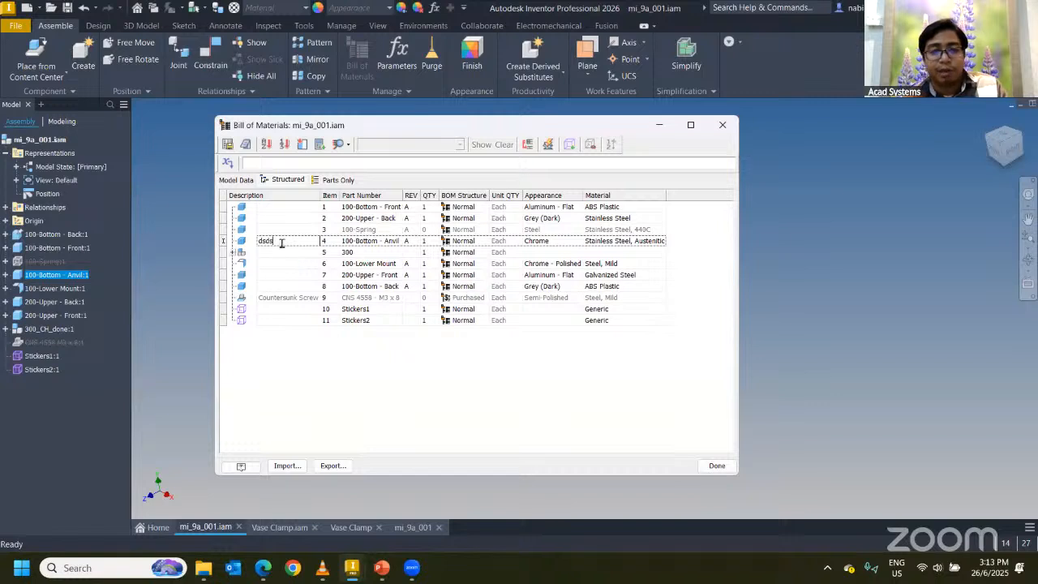
pyautogui.doubleClick(281, 242)
pyautogui.press('BackSpace')
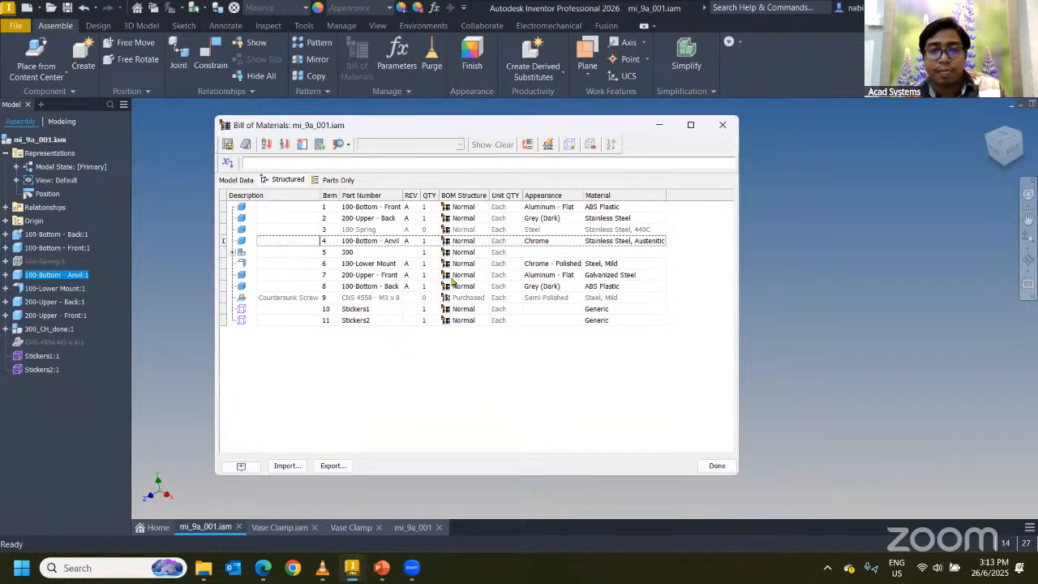
pyautogui.click(684, 238)
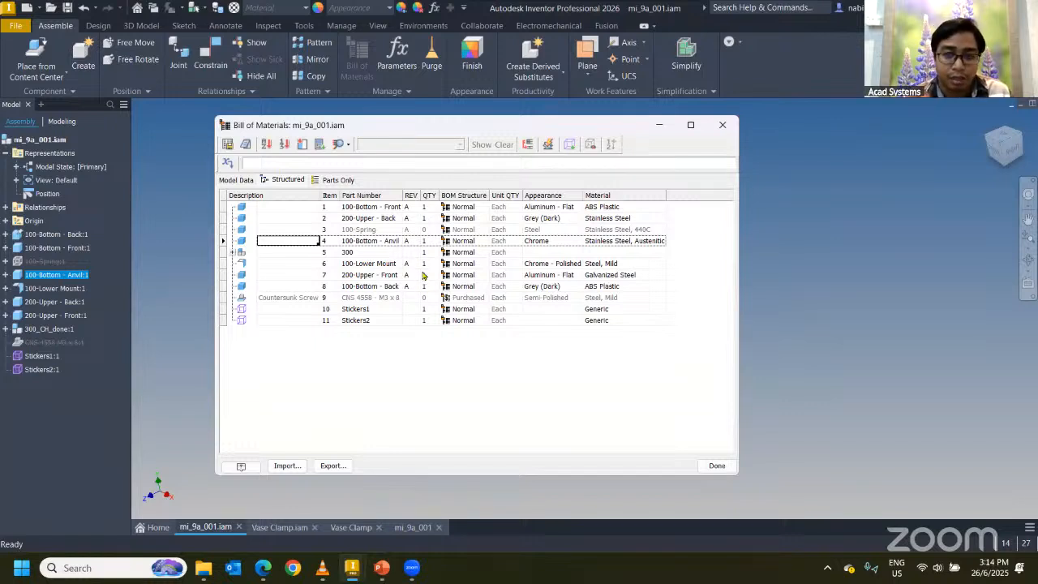
# Step: Uncover the stapler model and pick the 200-Upper - Front and 200-Upper - Back parts to locate their bill of materials rows
pyautogui.moveTo(526, 131); pyautogui.dragTo(796, 144)
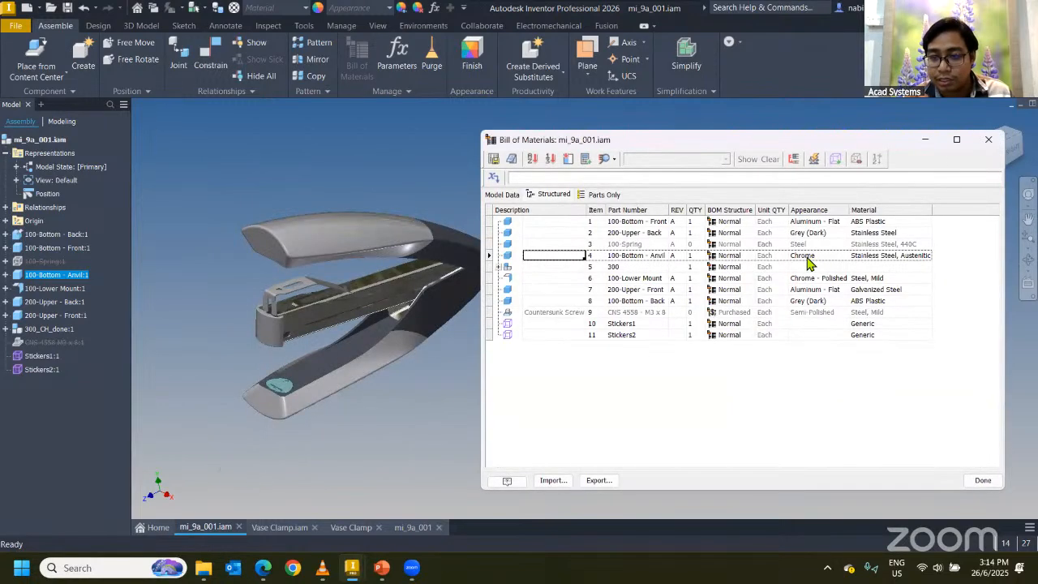
pyautogui.keyDown('ctrl'); pyautogui.click(339, 232); pyautogui.keyUp('ctrl')
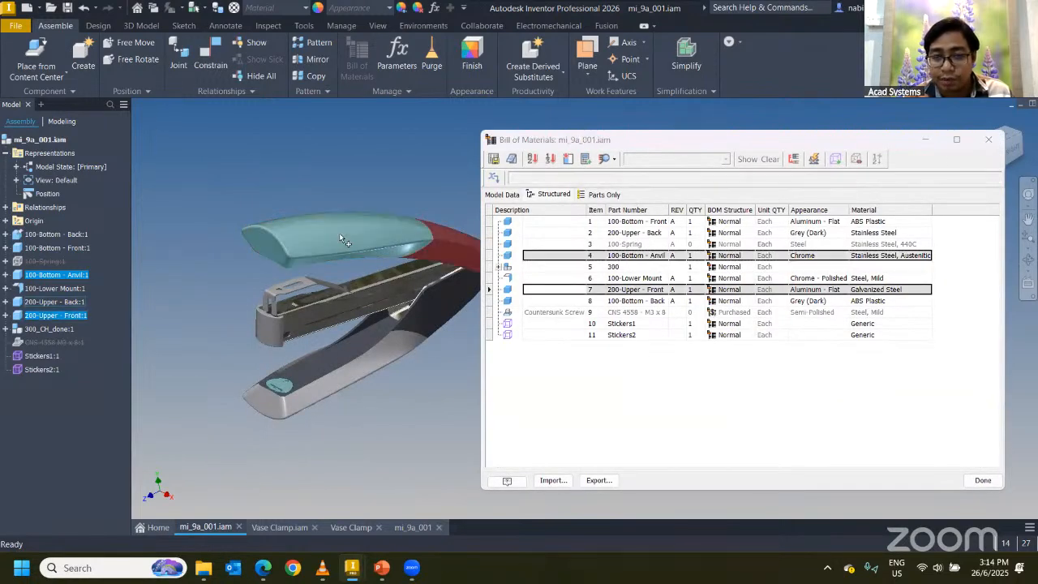
pyautogui.keyDown('ctrl'); pyautogui.click(448, 247); pyautogui.keyUp('ctrl')
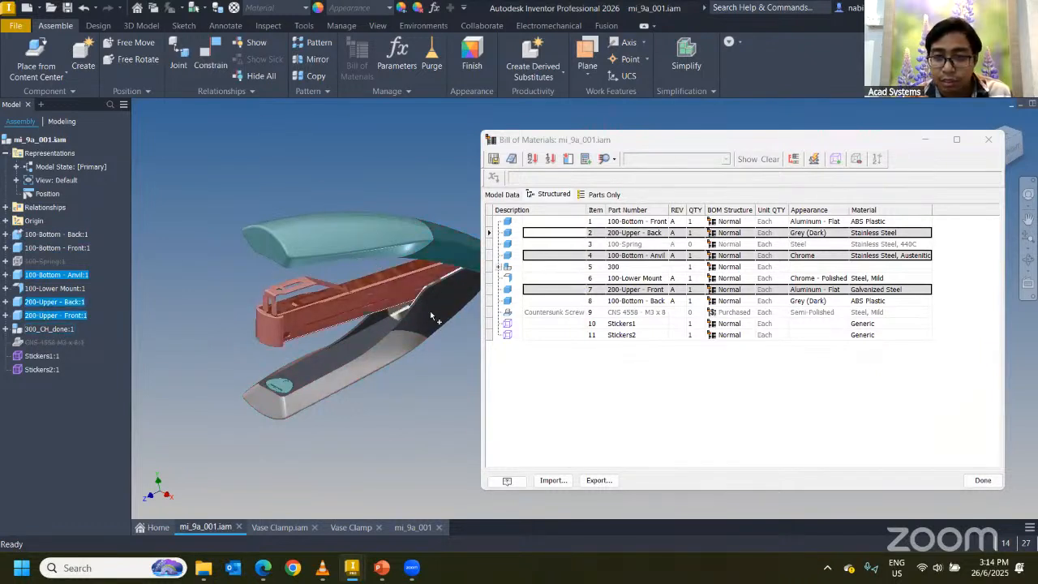
pyautogui.press('Escape')
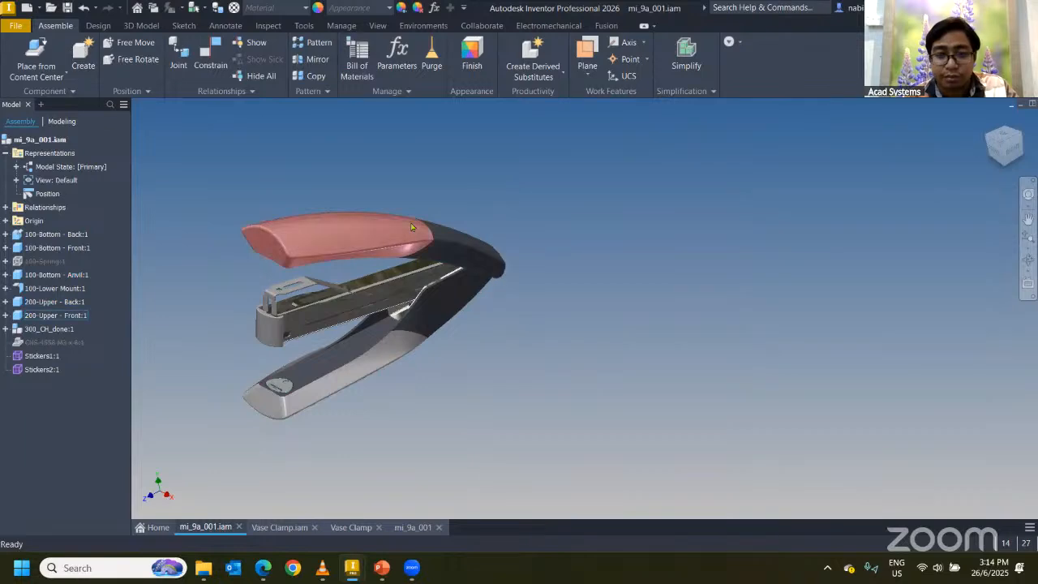
# Step: Locate the 300_CH_done subassembly's row in the reopened bill of materials, and examine its child parts
pyautogui.click(357, 57)
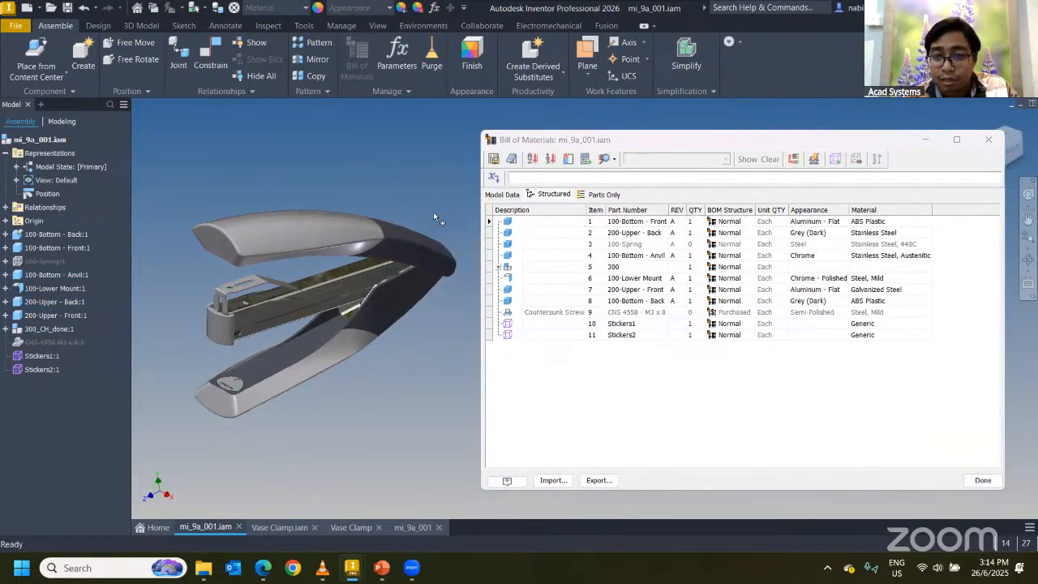
pyautogui.click(337, 297)
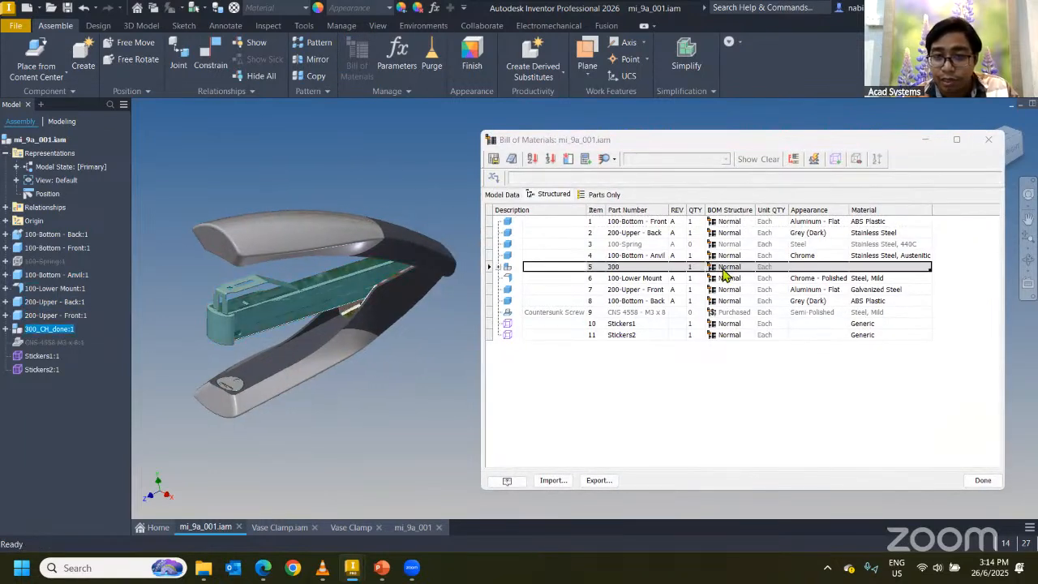
pyautogui.click(499, 268)
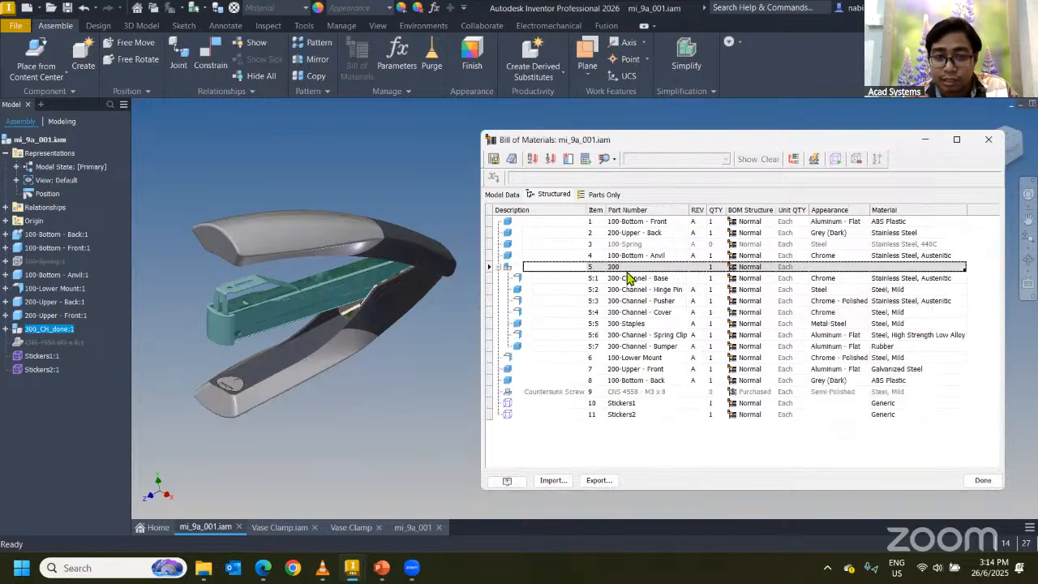
pyautogui.click(499, 267)
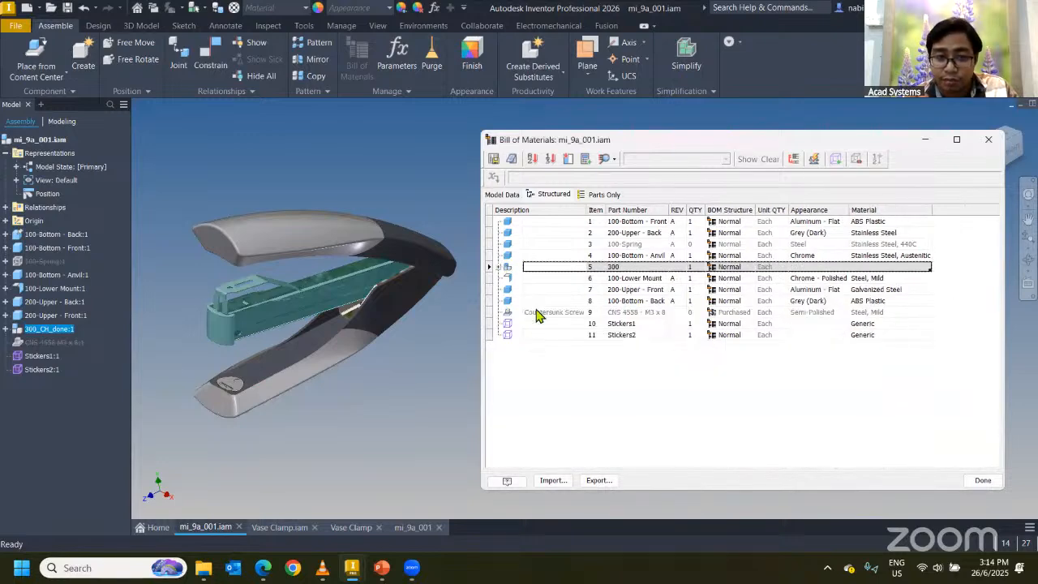
pyautogui.press('Escape')
# Step: Reopen the bill of materials and set the material of the 100-Bottom - Front part to Steel
pyautogui.click(357, 64)
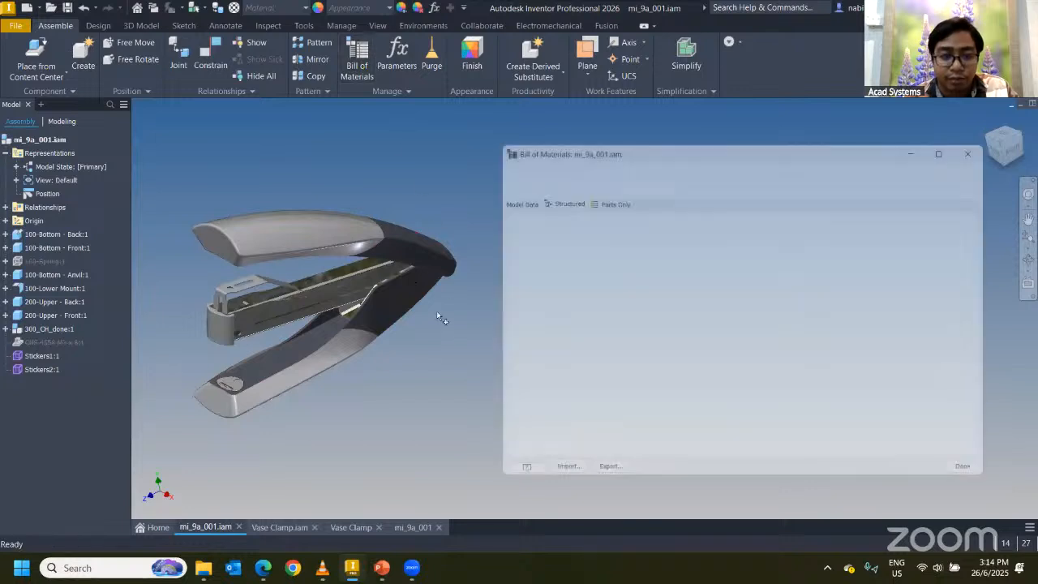
pyautogui.click(323, 366)
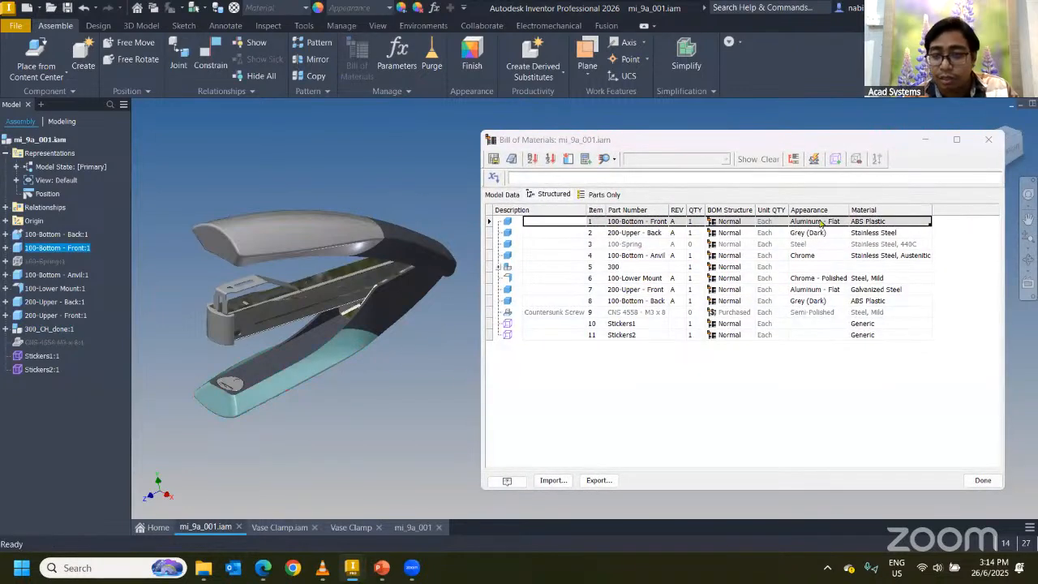
pyautogui.click(884, 226)
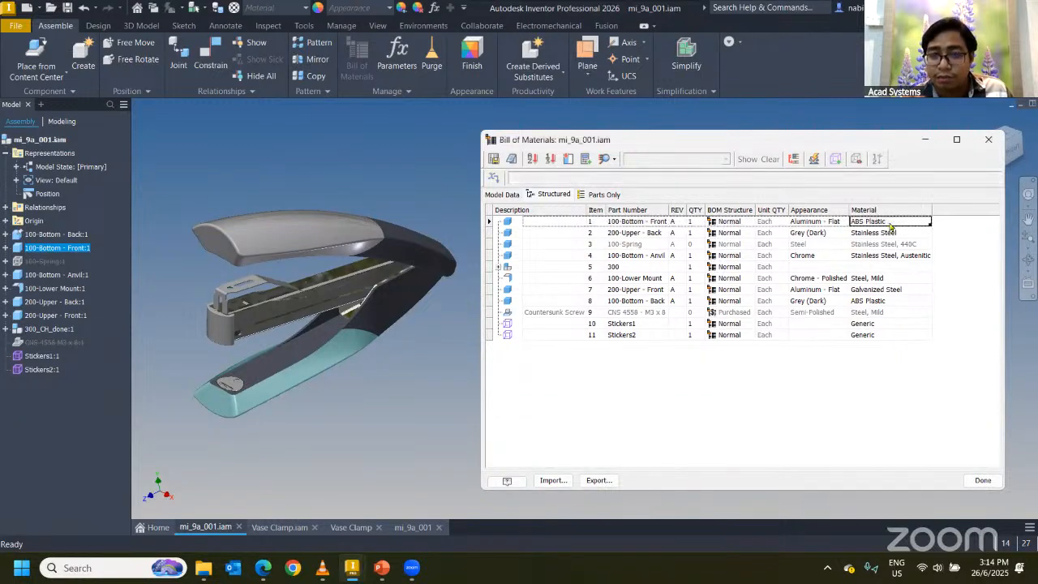
pyautogui.click(900, 221)
pyautogui.moveTo(900, 220); pyautogui.dragTo(849, 224)
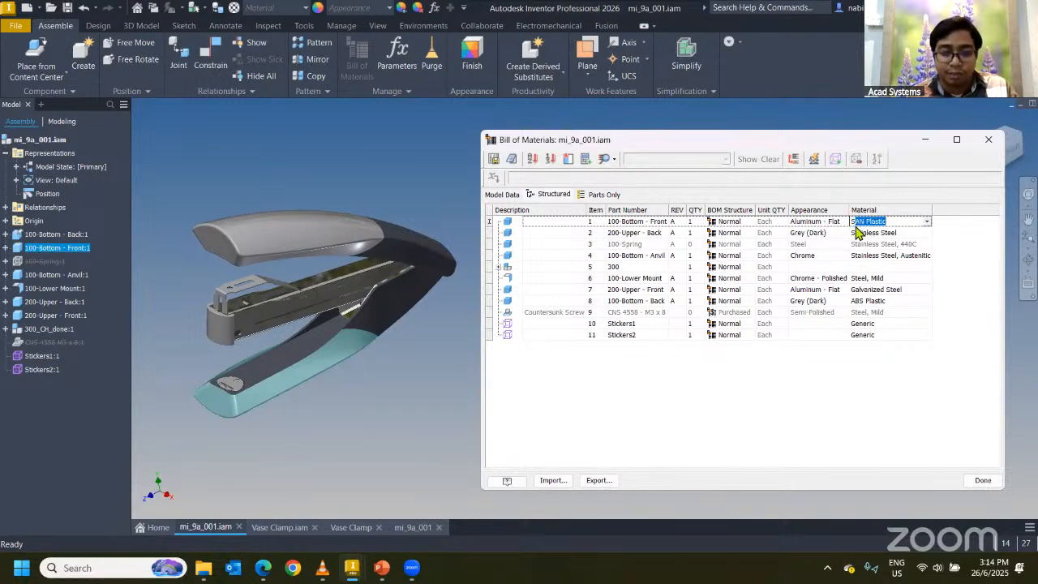
pyautogui.write('Steel')
pyautogui.press('Return')
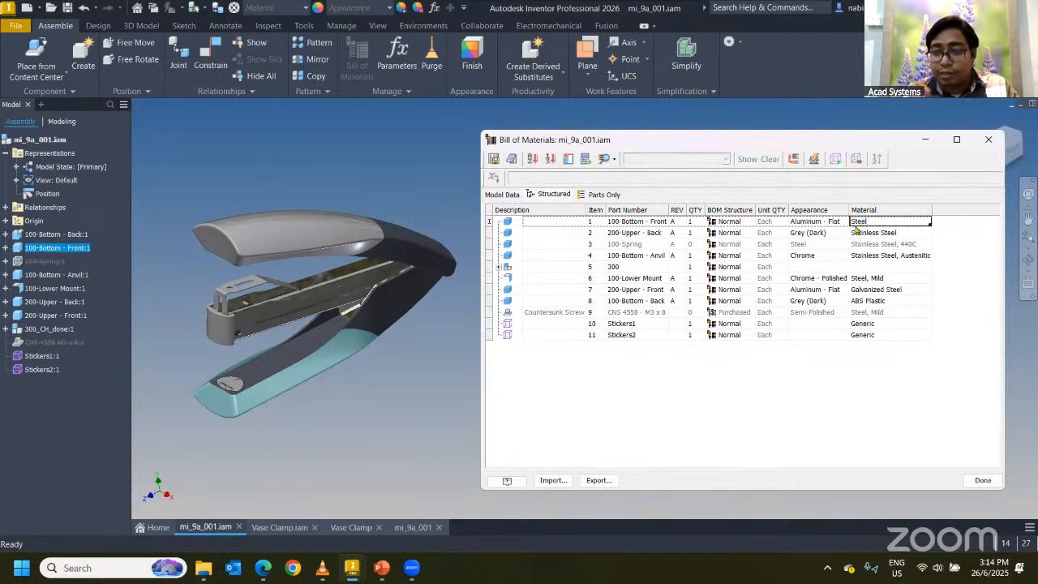
pyautogui.click(875, 257)
pyautogui.click(885, 220)
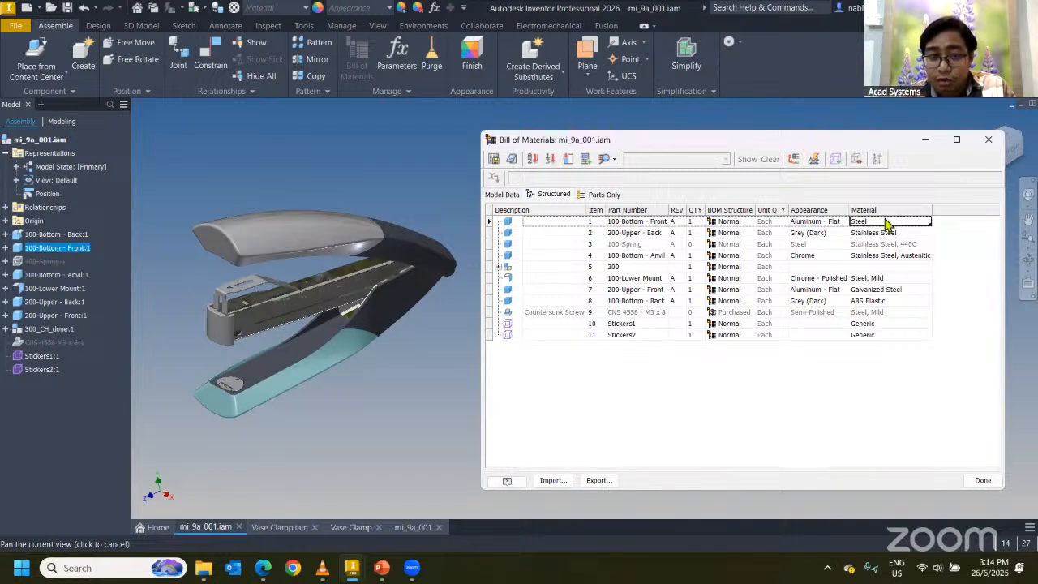
pyautogui.click(897, 221)
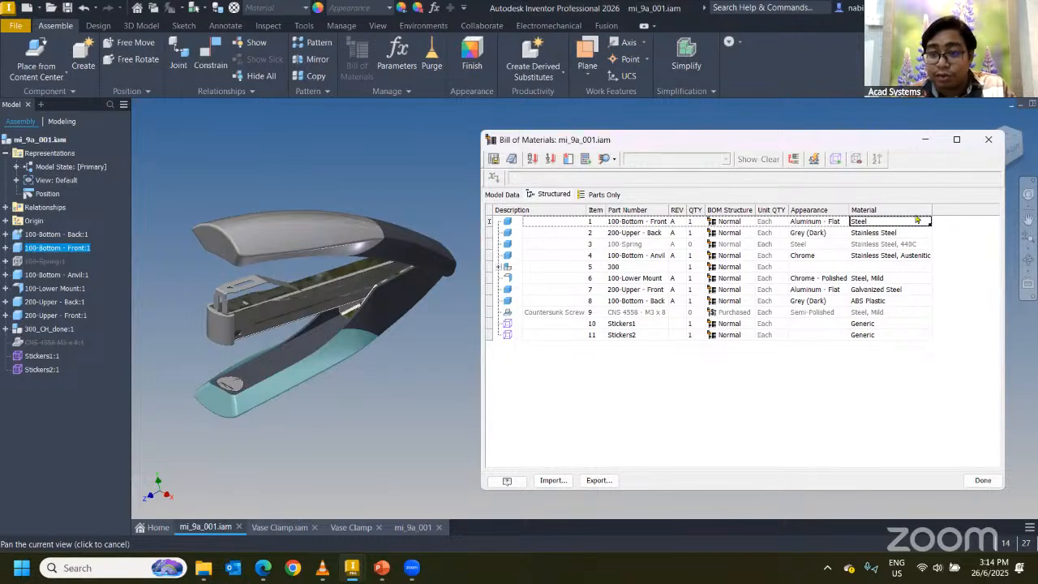
pyautogui.click(910, 255)
pyautogui.click(868, 224)
pyautogui.click(869, 223)
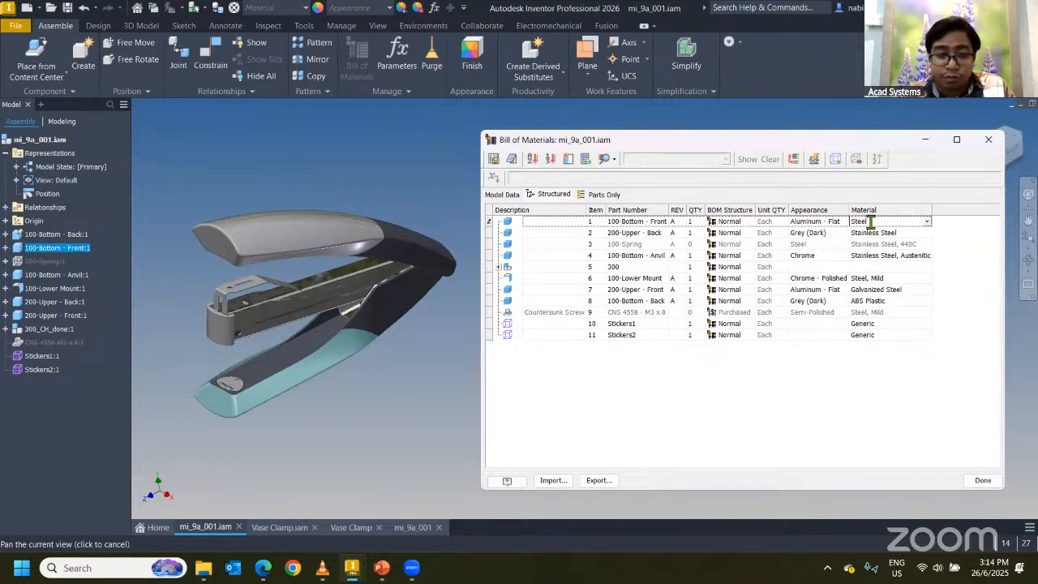
pyautogui.press('BackSpace')
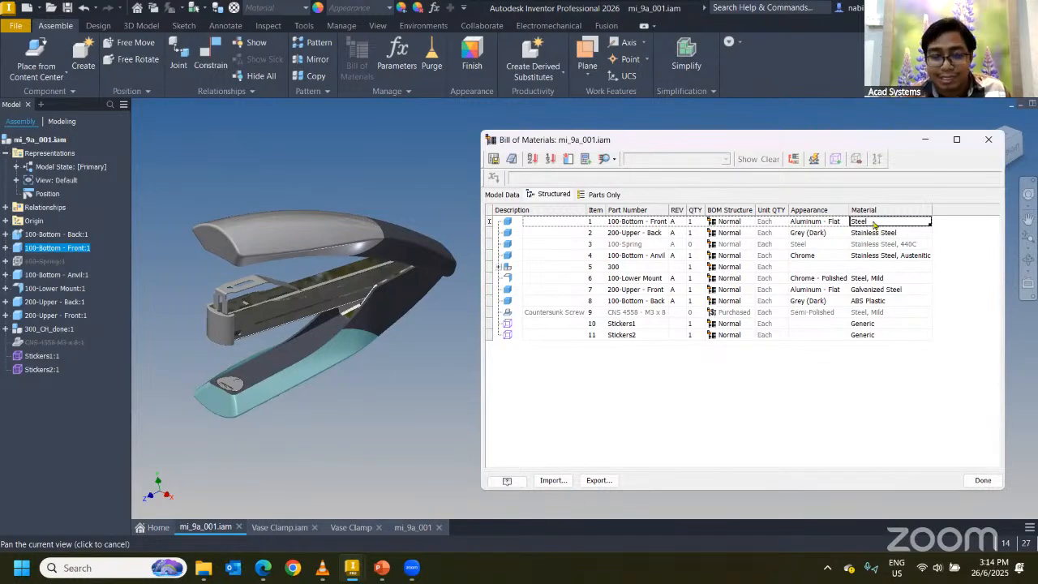
# Step: Return to the mi_9a_001 drawing showing the balloons and the parts list
pyautogui.click(413, 527)
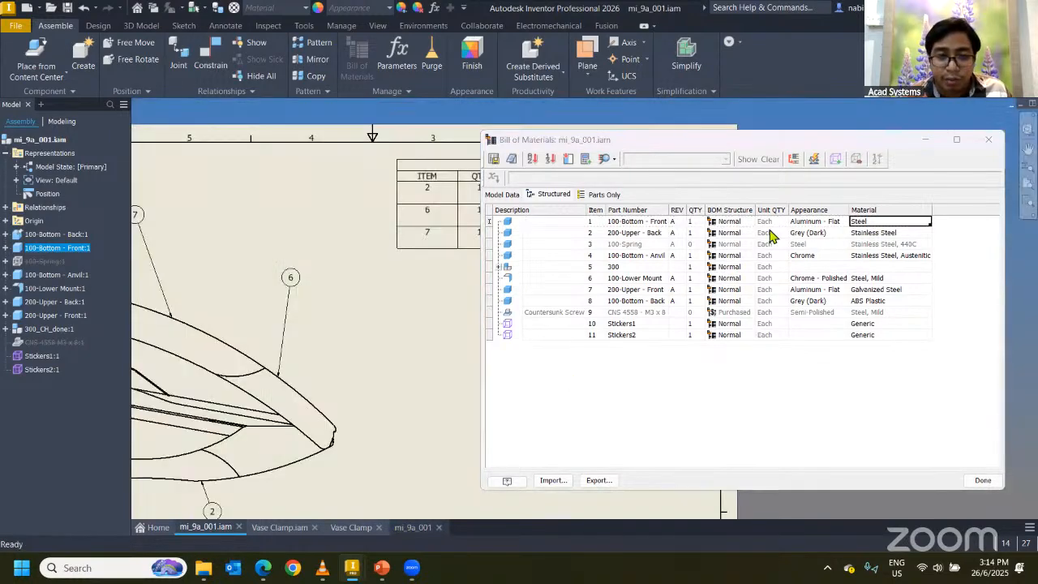
pyautogui.click(442, 217)
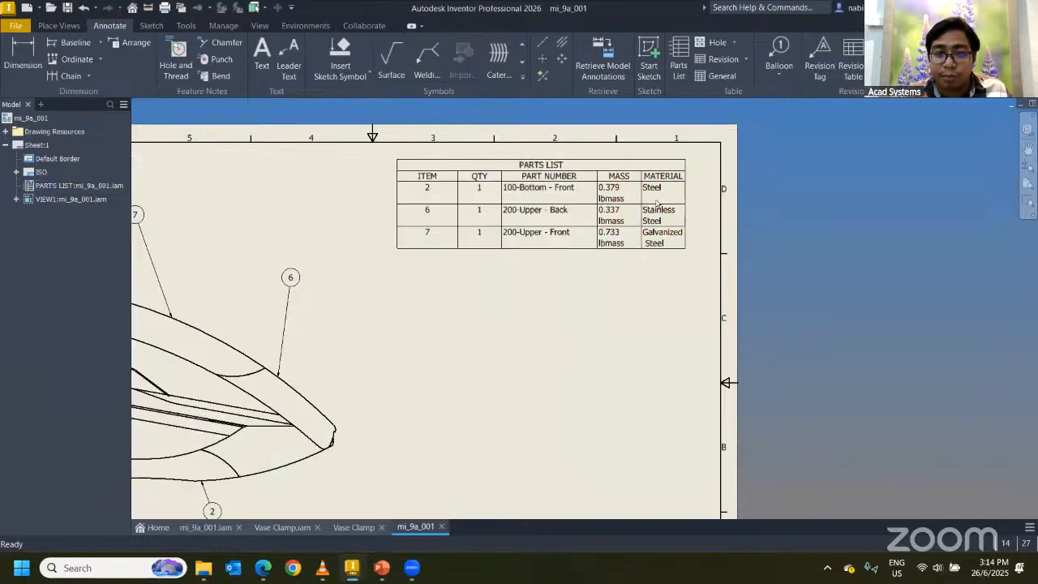
# Step: Open the 100-Bottom - Front part file from the drawing and close it without saving
pyautogui.keyDown('ctrl'); pyautogui.click(661, 196); pyautogui.keyUp('ctrl')
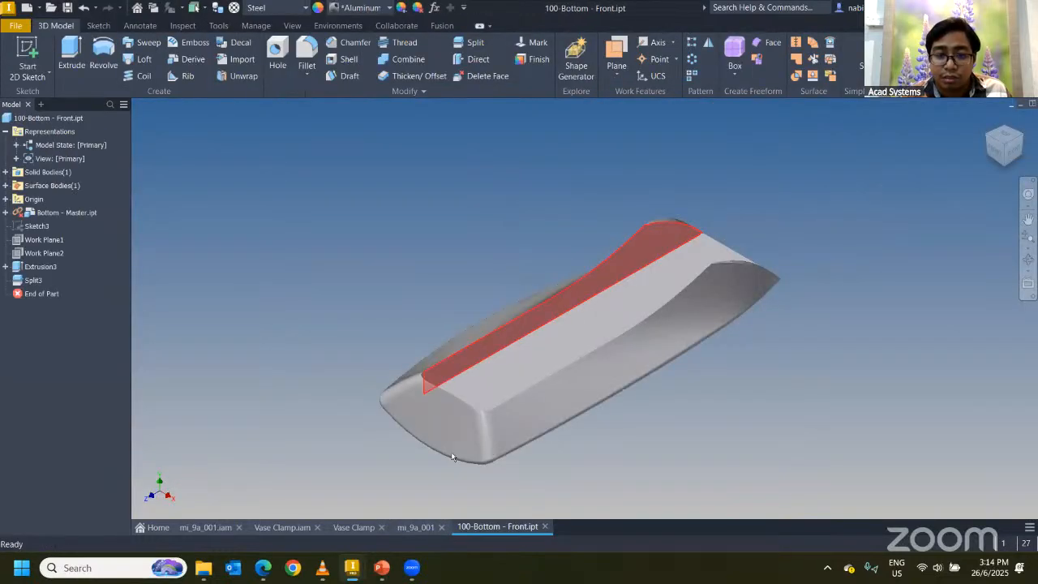
pyautogui.click(545, 527)
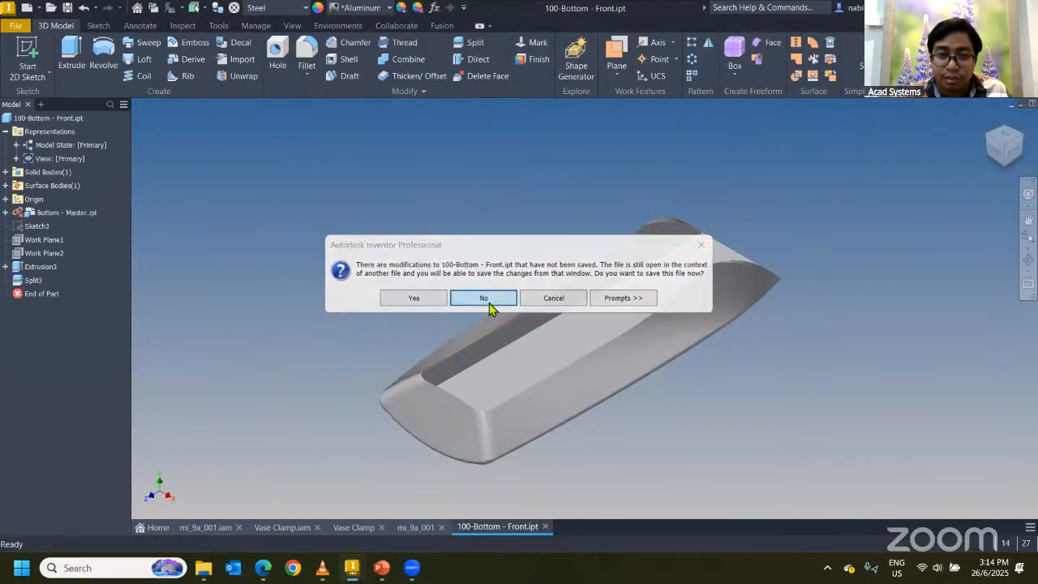
pyautogui.click(489, 302)
# Step: Override the material of the 100-Bottom - Front row in the drawing's parts list with Steel2 and apply the edit
pyautogui.click(672, 185)
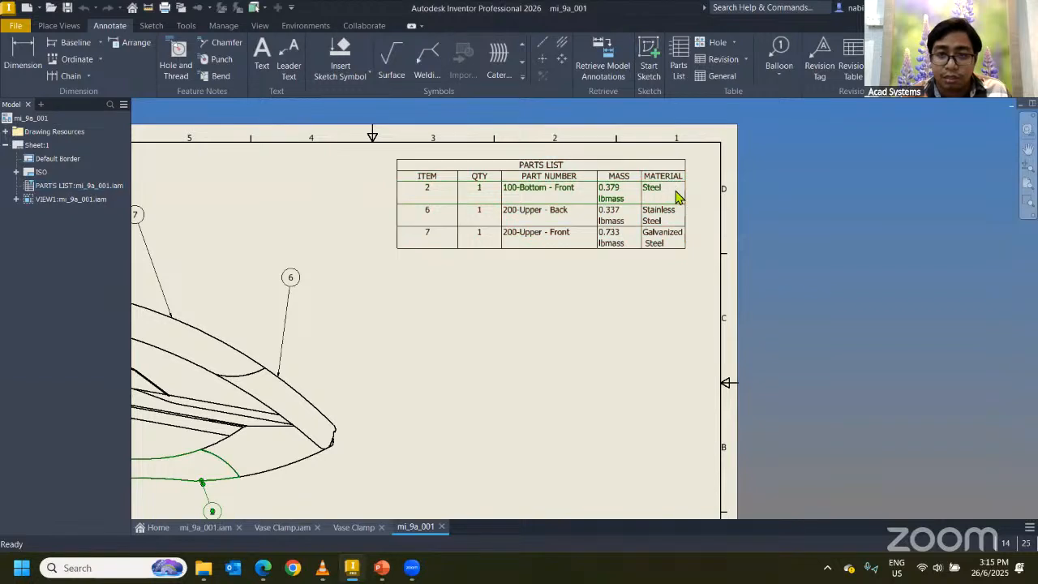
pyautogui.doubleClick(661, 162)
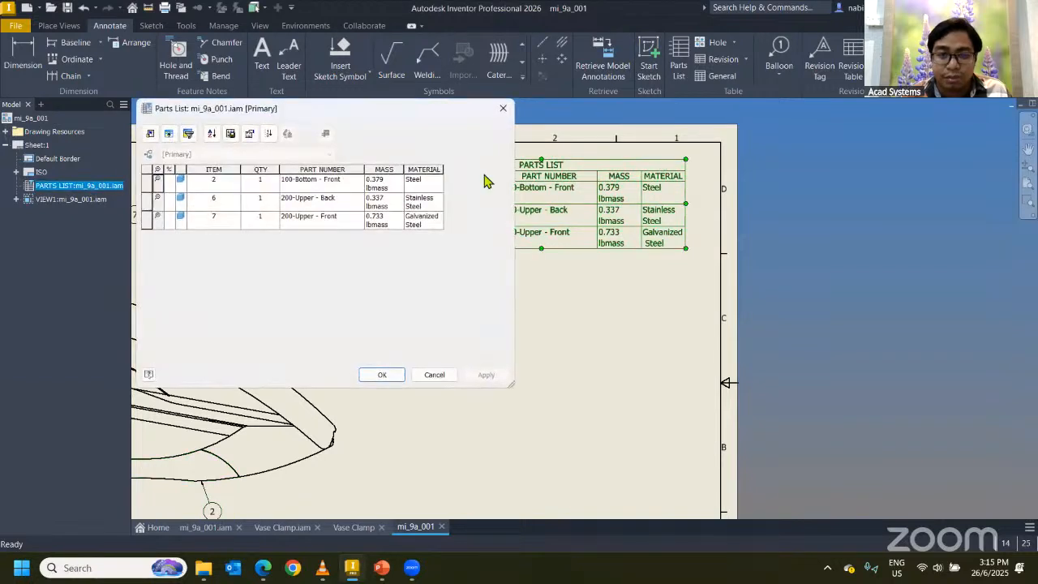
pyautogui.click(435, 181)
pyautogui.write('2')
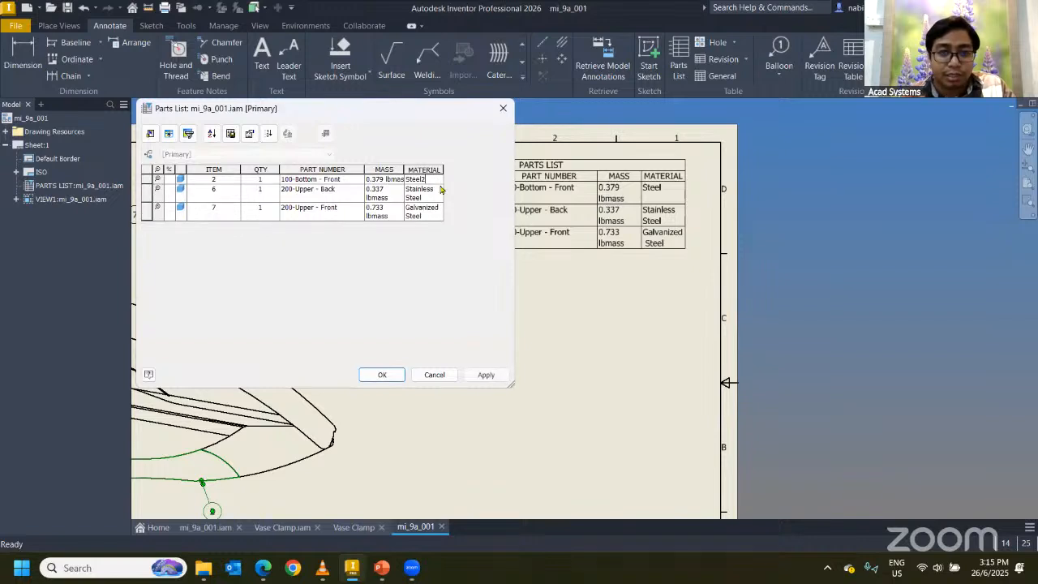
pyautogui.press('Return')
pyautogui.click(411, 205)
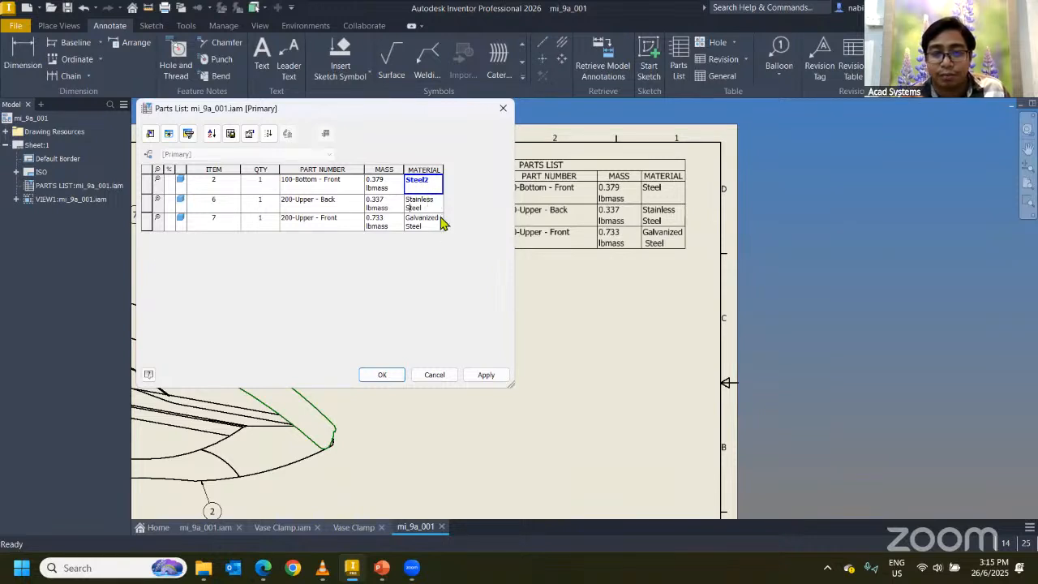
pyautogui.click(384, 375)
# Step: Reopen the bill of materials in mi_9a_001.iam and check the 100-Bottom - Front row's material against the part in the assembly
pyautogui.click(213, 528)
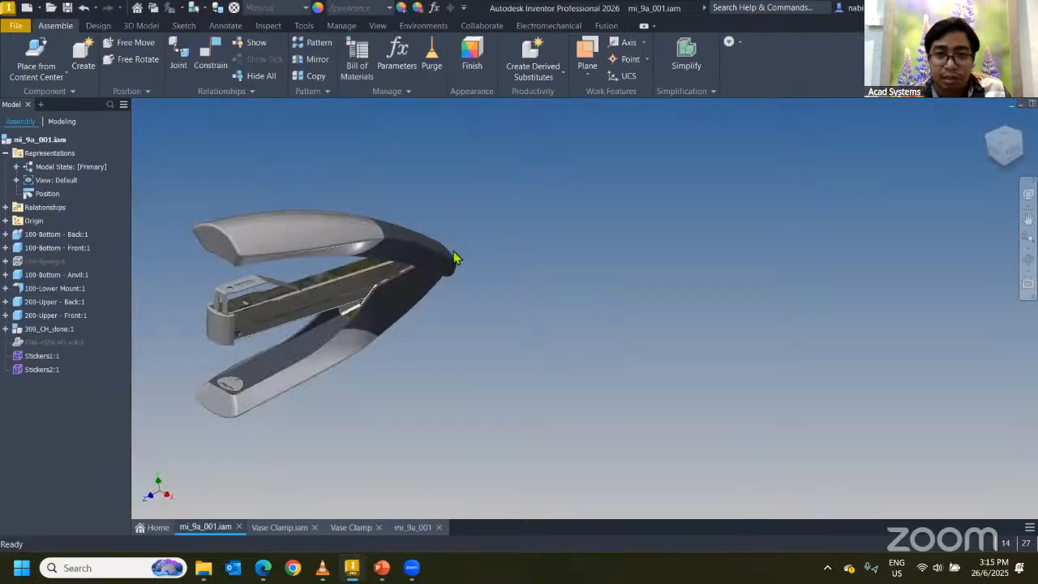
pyautogui.click(355, 73)
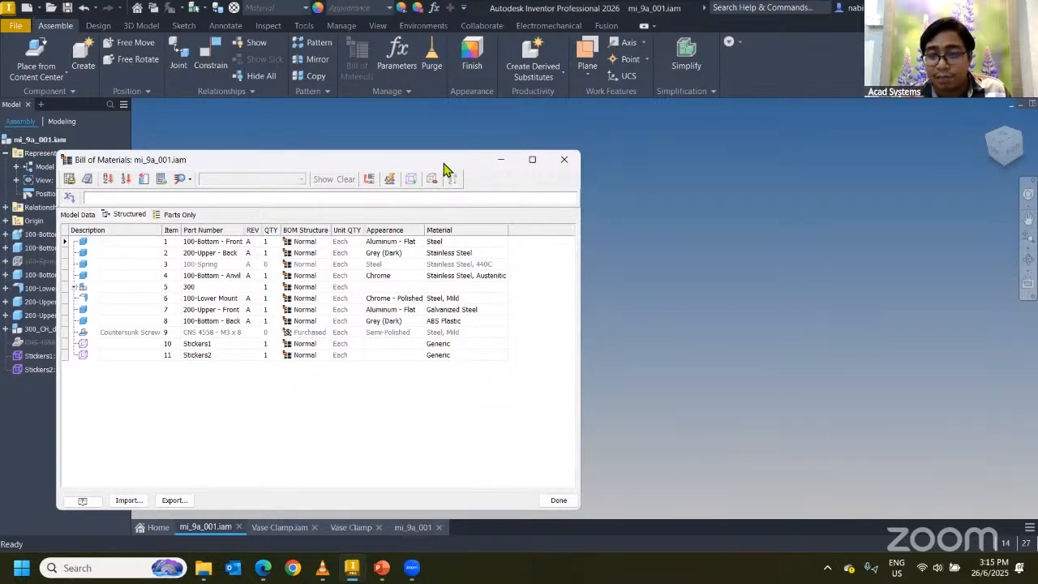
pyautogui.moveTo(444, 165); pyautogui.dragTo(801, 137)
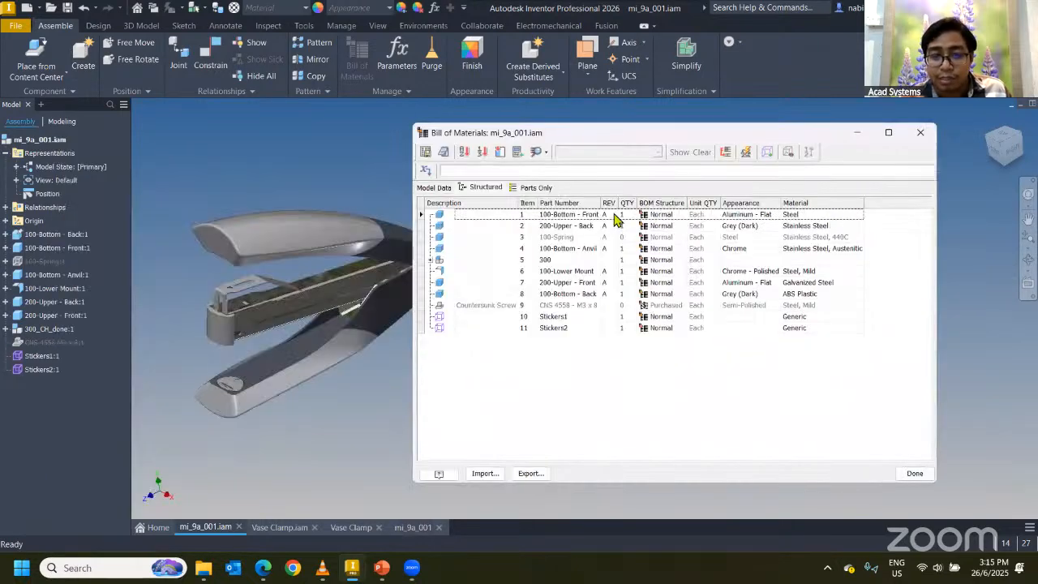
pyautogui.click(628, 217)
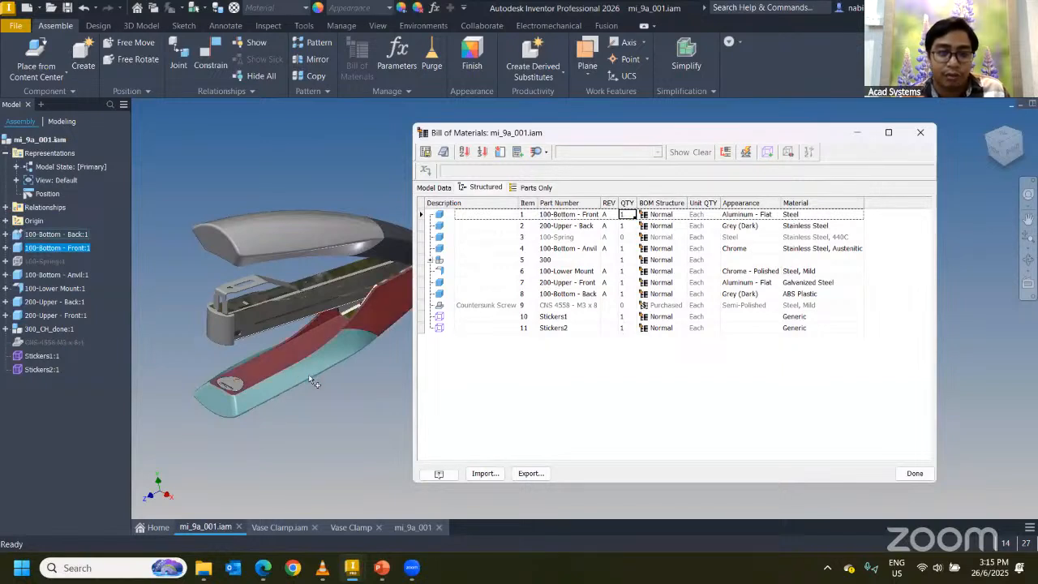
pyautogui.click(78, 250)
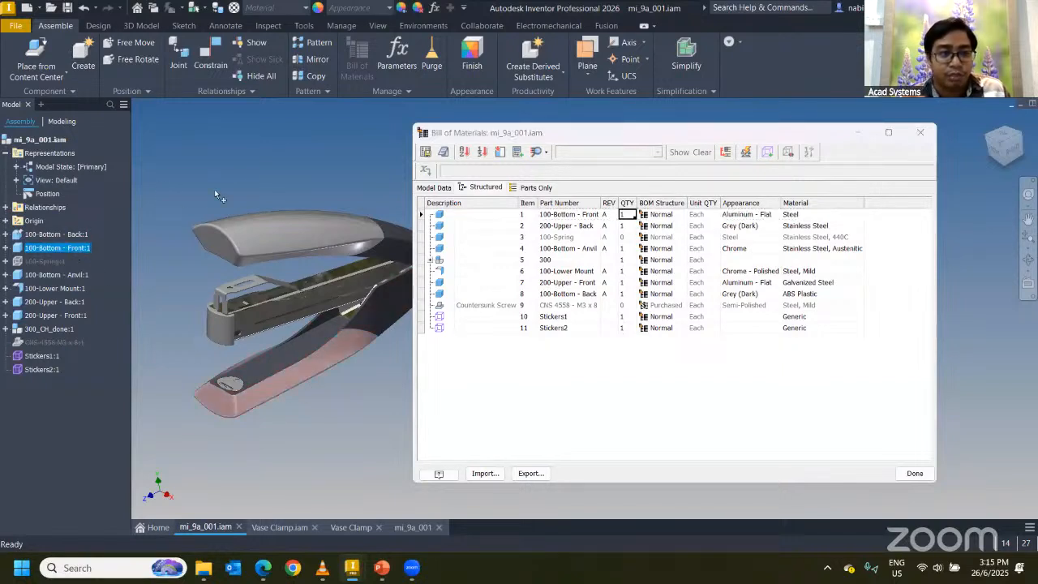
# Step: Add a second instance of the 100-Bottom - Front part to the assembly and place it beside the stapler
pyautogui.press('Escape')
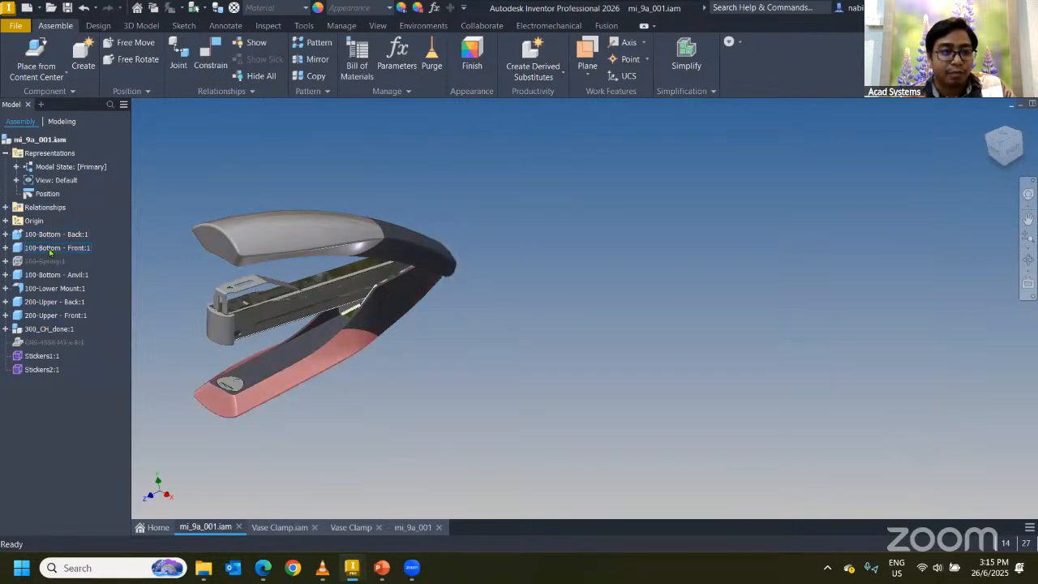
pyautogui.moveTo(50, 251); pyautogui.dragTo(476, 387)
pyautogui.scroll(5, 480, 448)
pyautogui.scroll(-6, 481, 484)
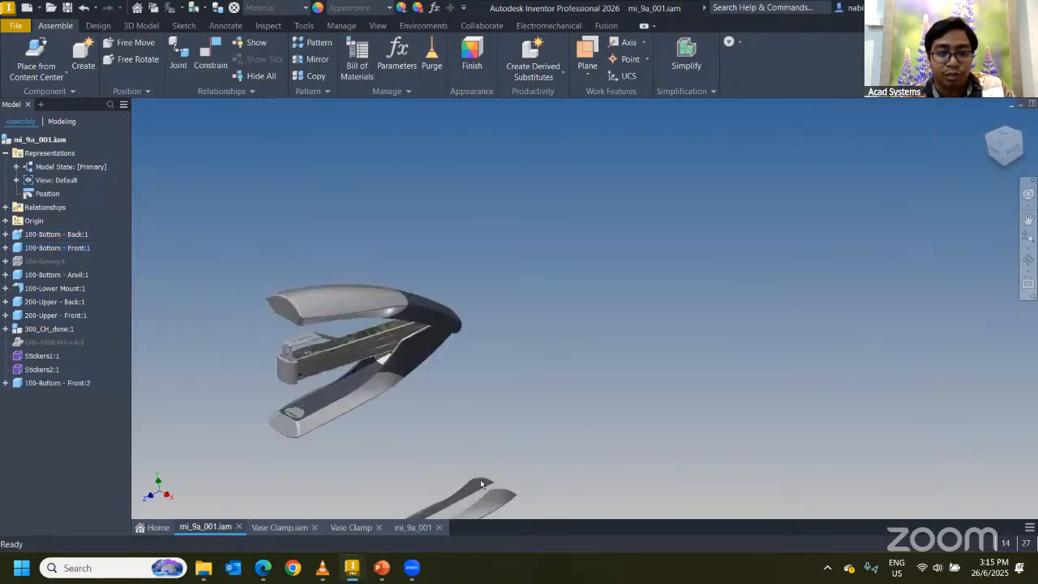
pyautogui.moveTo(481, 484); pyautogui.dragTo(467, 413)
# Step: Override the quantity of 100-Bottom - Front to 1 in the assembly's bill of materials
pyautogui.click(357, 61)
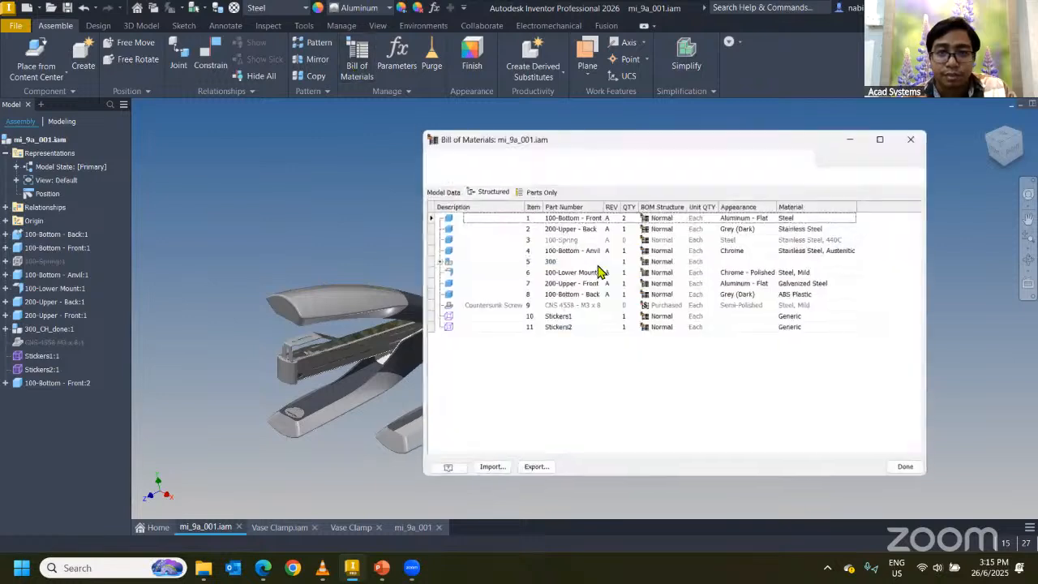
pyautogui.click(628, 216)
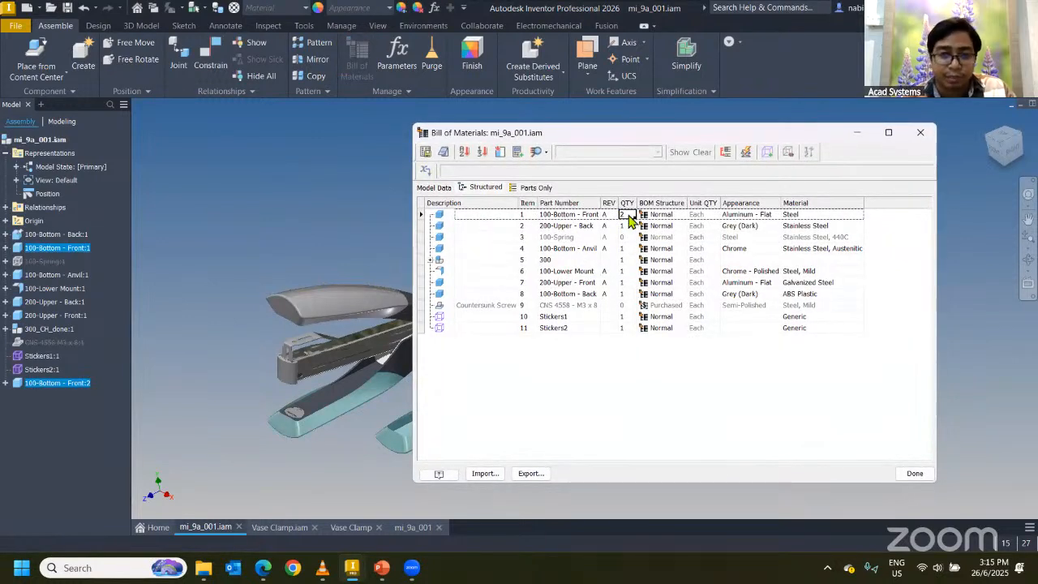
pyautogui.click(629, 217)
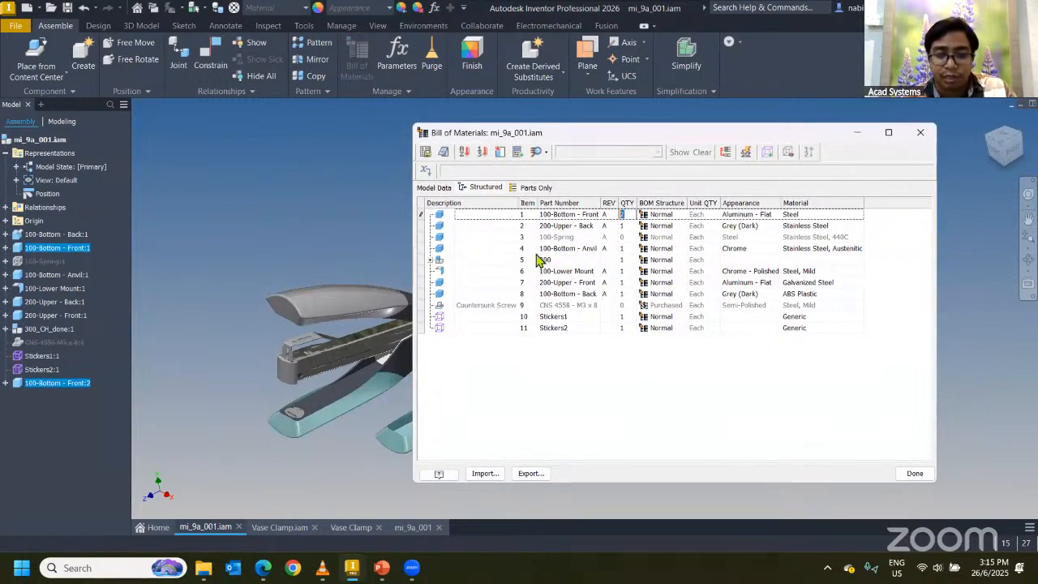
pyautogui.click(632, 226)
pyautogui.click(625, 215)
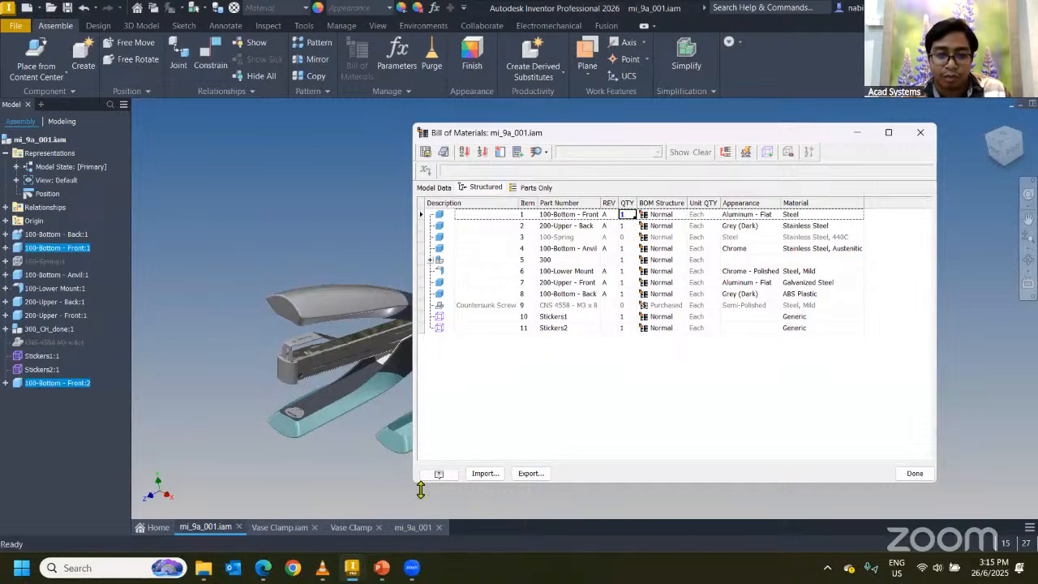
# Step: Check the 100-Bottom - Front row of the parts list in the mi_9a_001 drawing
pyautogui.click(415, 527)
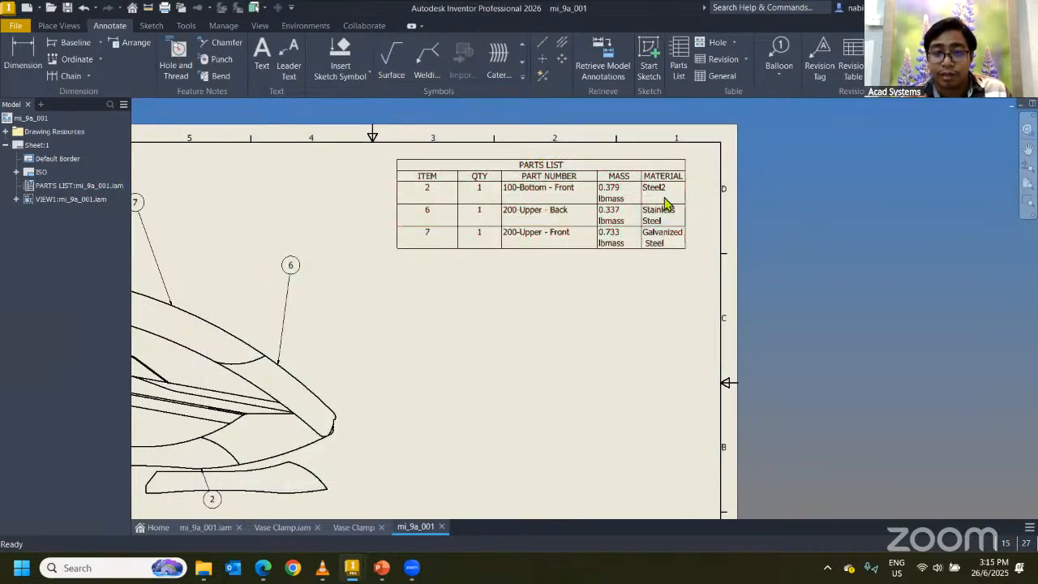
pyautogui.doubleClick(665, 203)
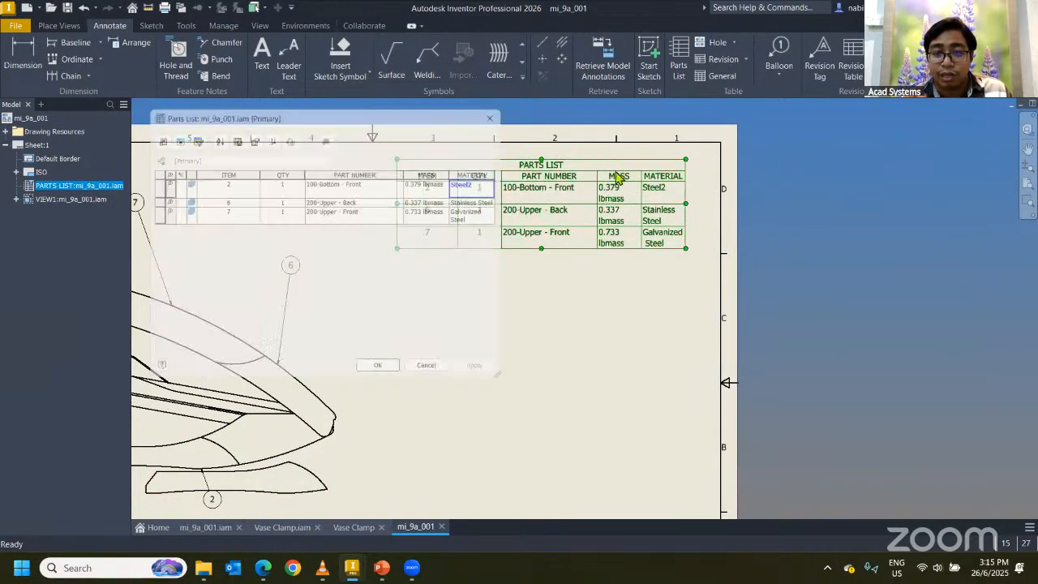
pyautogui.click(381, 375)
# Step: Set the quantity of 100-Bottom - Front to 2 in the bill of materials of mi_9a_001.iam
pyautogui.click(206, 527)
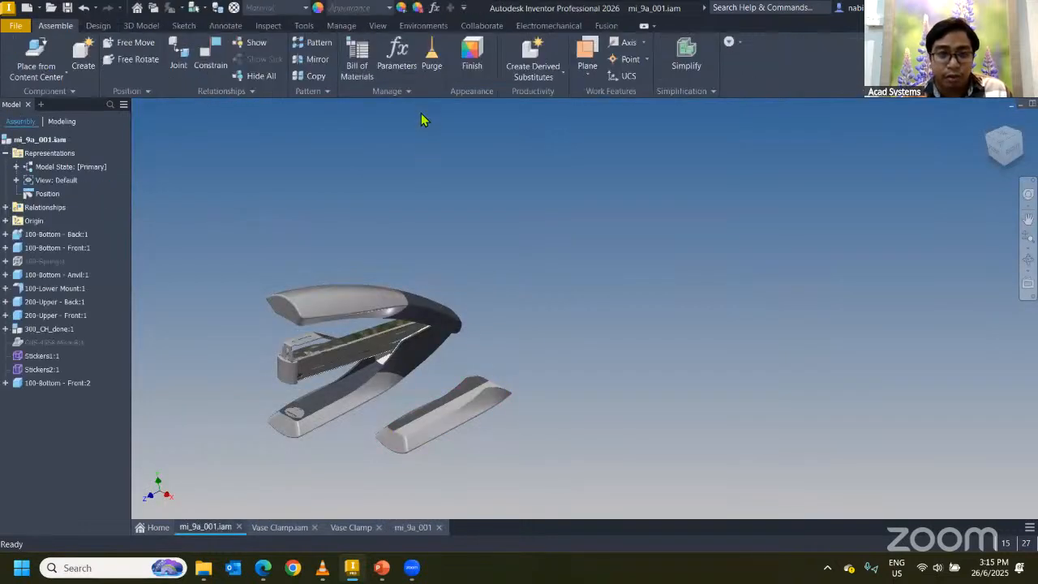
pyautogui.click(357, 59)
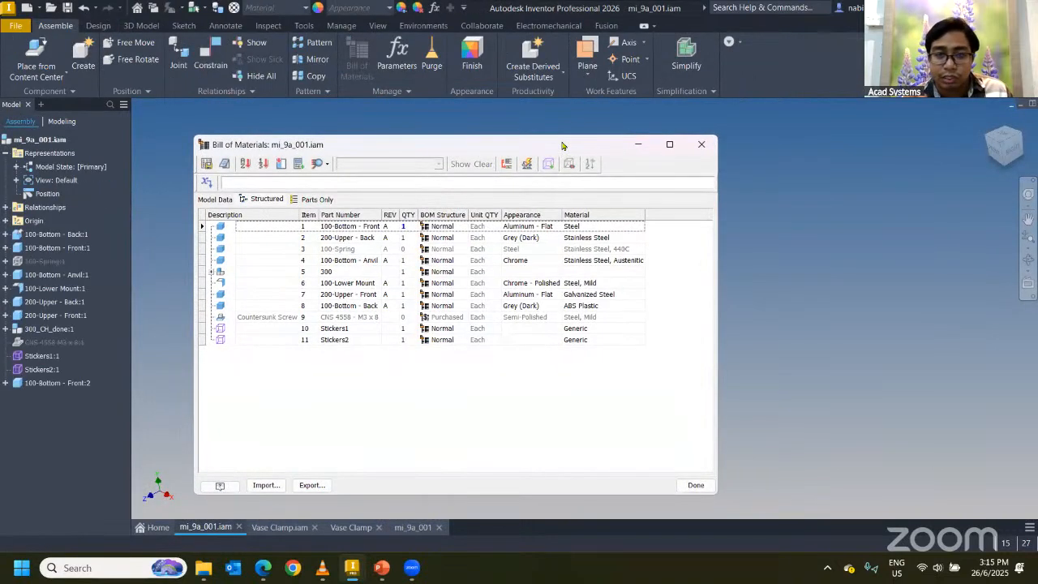
pyautogui.moveTo(367, 150); pyautogui.dragTo(563, 146)
pyautogui.click(603, 222)
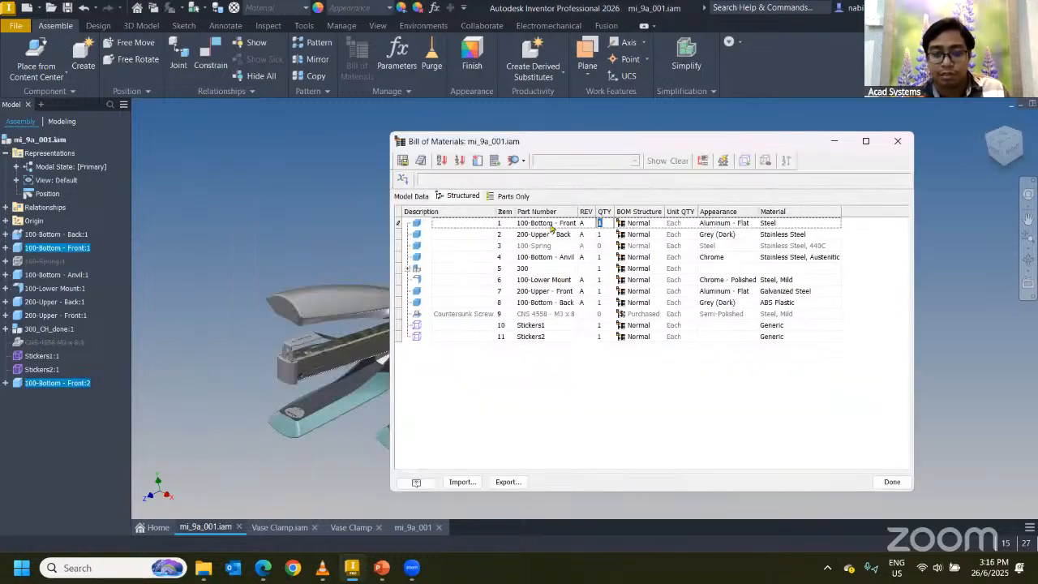
pyautogui.press('BackSpace')
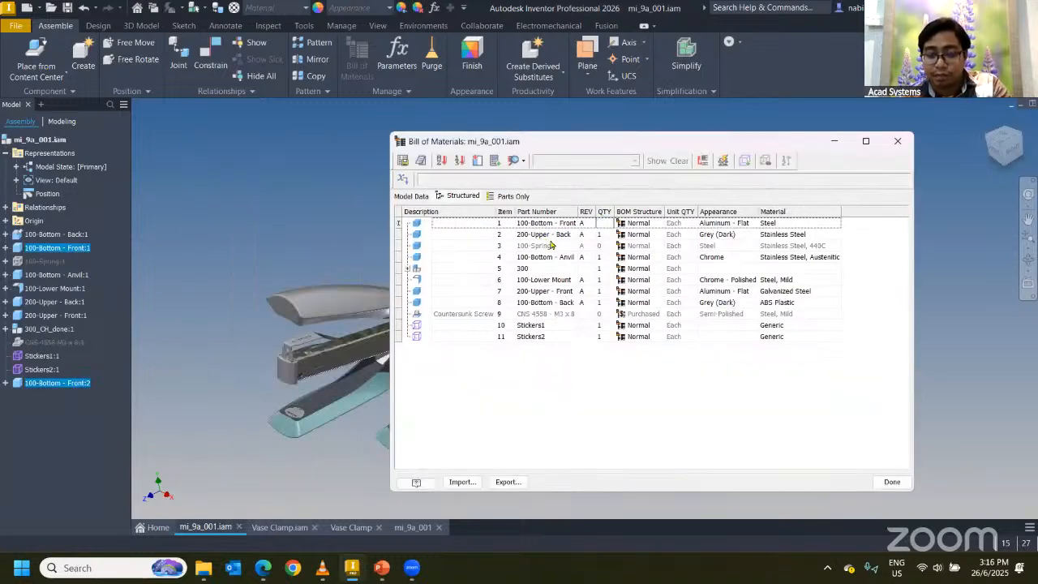
pyautogui.write('2')
pyautogui.click(793, 226)
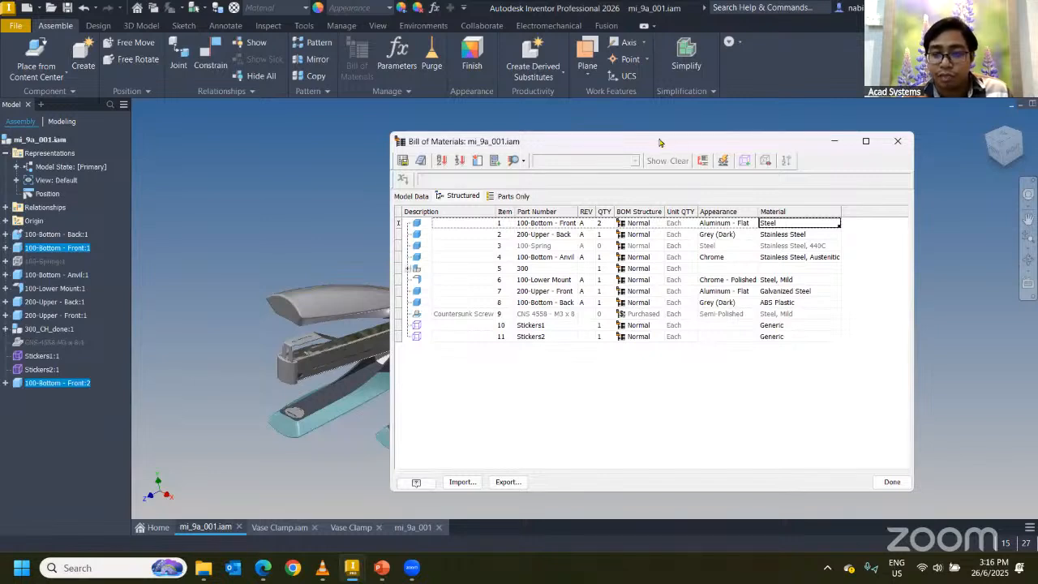
# Step: Set the material of 100-Bottom - Front to Stainless Steel in the bill of materials
pyautogui.moveTo(659, 142); pyautogui.dragTo(715, 143)
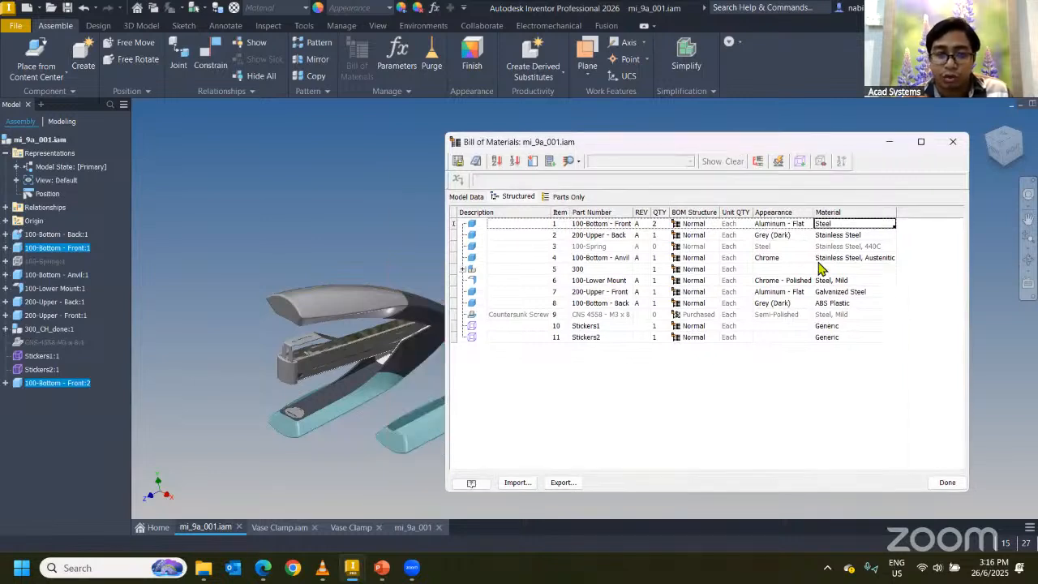
pyautogui.click(848, 224)
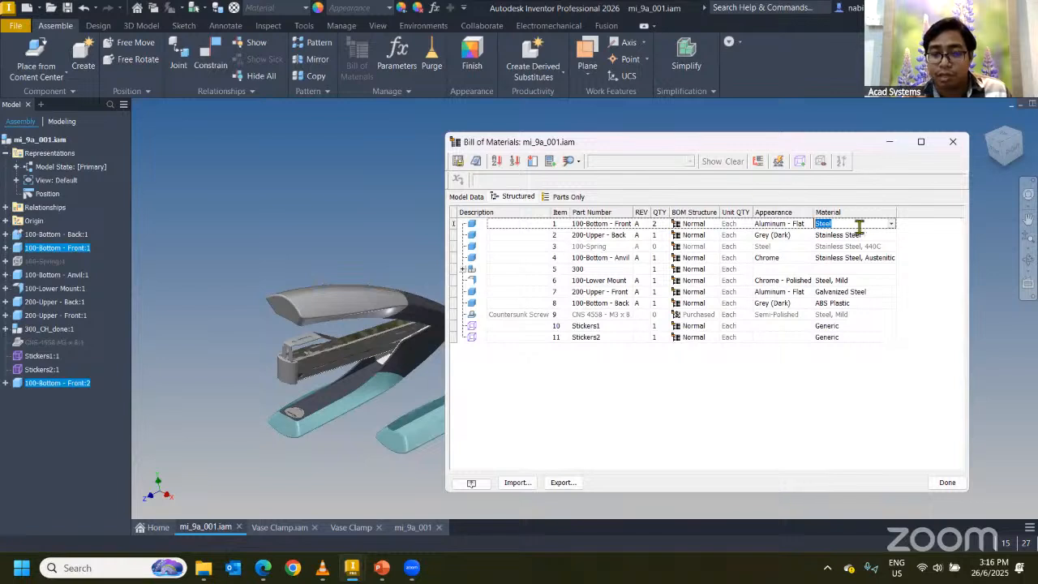
pyautogui.click(891, 224)
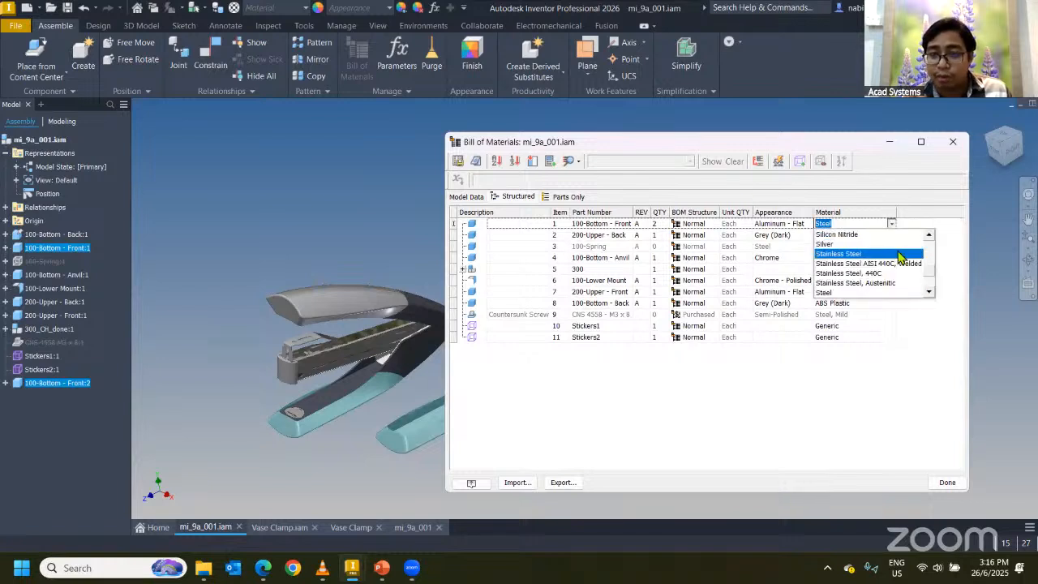
pyautogui.click(840, 254)
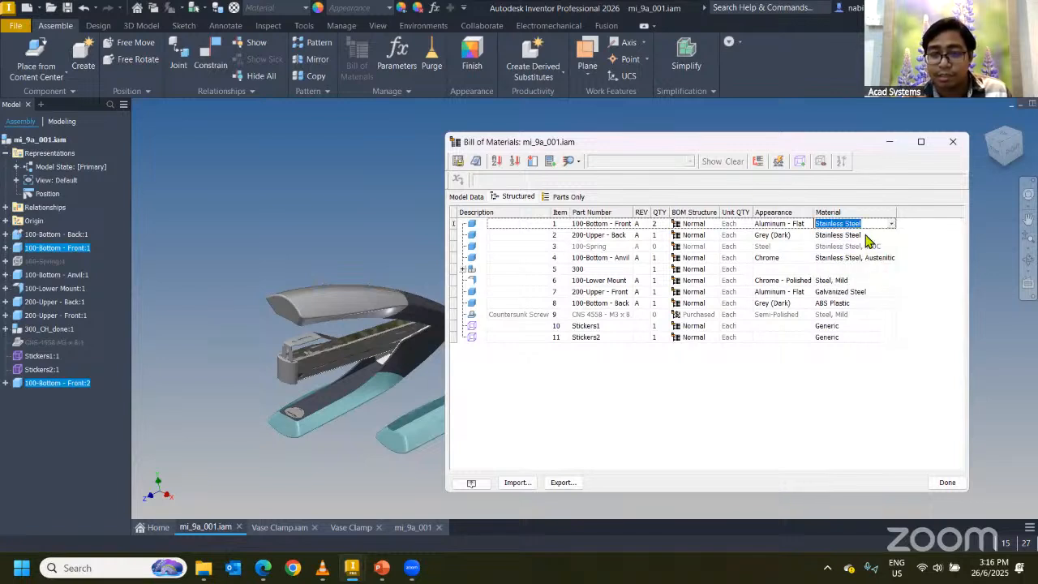
pyautogui.click(863, 236)
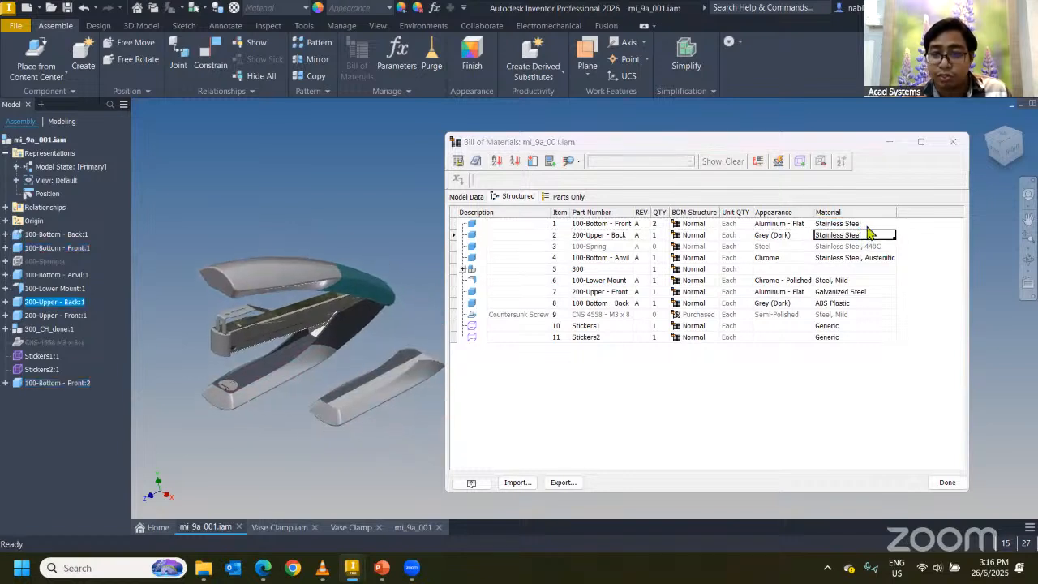
# Step: Set the material of 100-Bottom - Front to Glass in the bill of materials and inspect the stapler model
pyautogui.click(892, 228)
pyautogui.click(891, 229)
pyautogui.click(891, 226)
pyautogui.scroll(10, 884, 280)
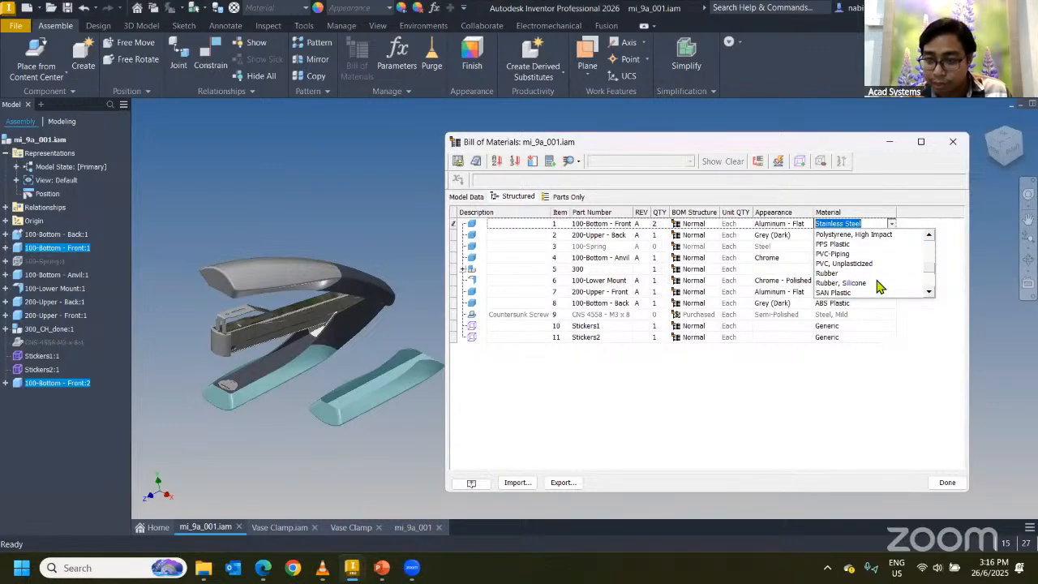
pyautogui.click(855, 245)
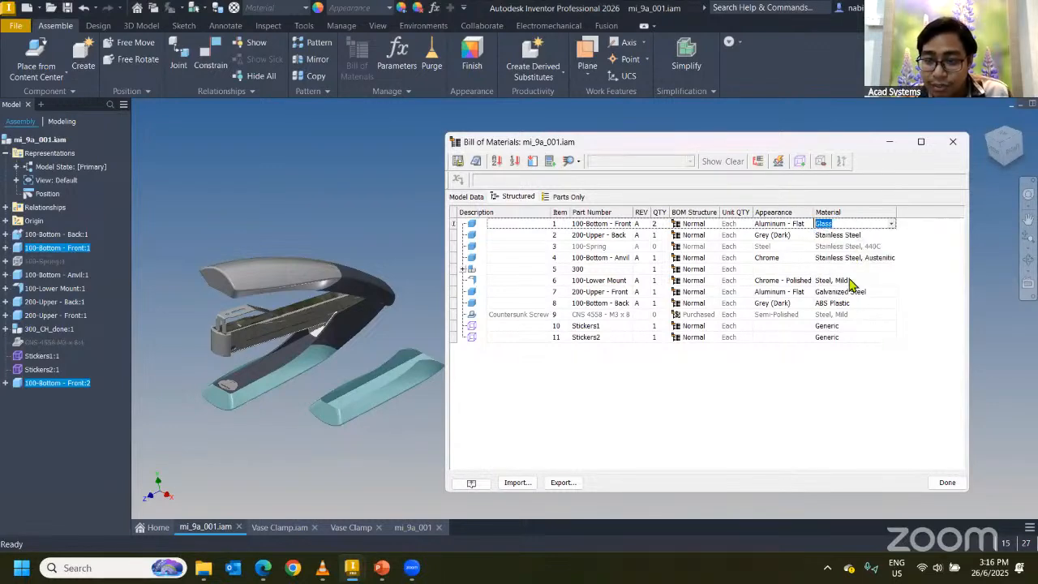
pyautogui.click(940, 483)
pyautogui.scroll(3, 367, 366)
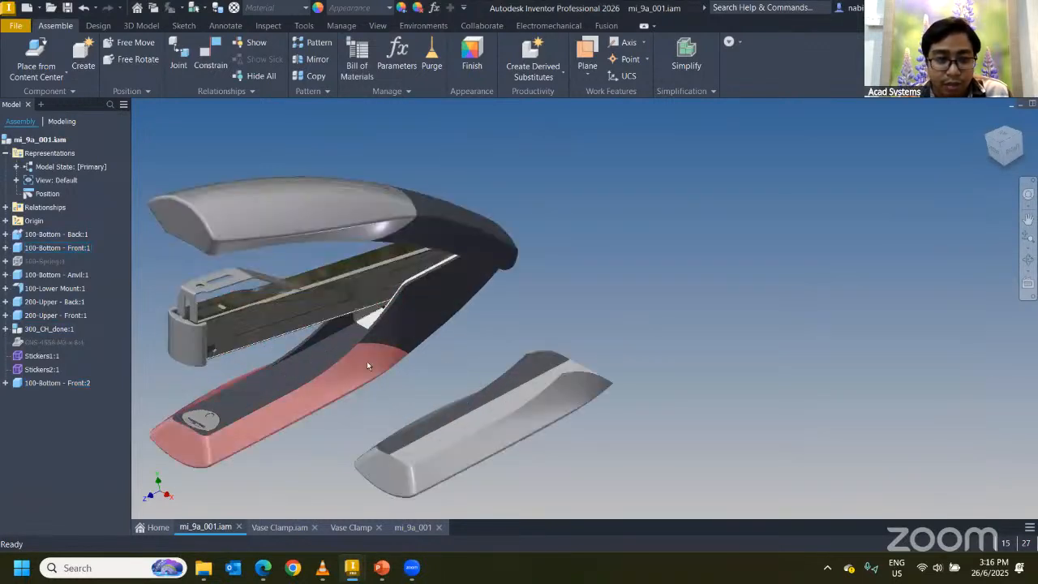
pyautogui.scroll(-3, 405, 342)
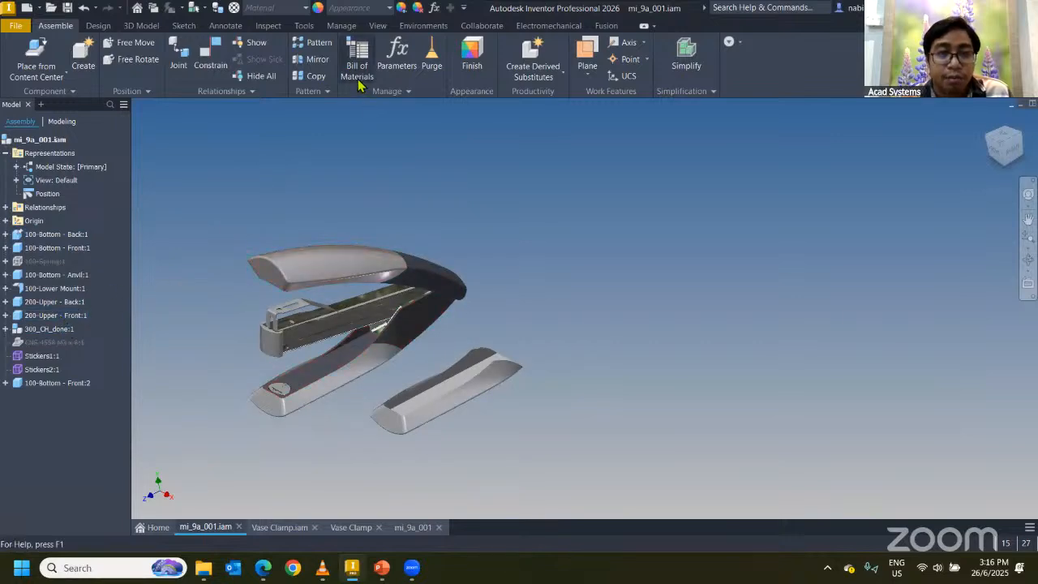
# Step: Set the appearance of 100-Bottom - Front to Blue - Glazing through the bill of materials and inspect both instances in the model
pyautogui.click(796, 227)
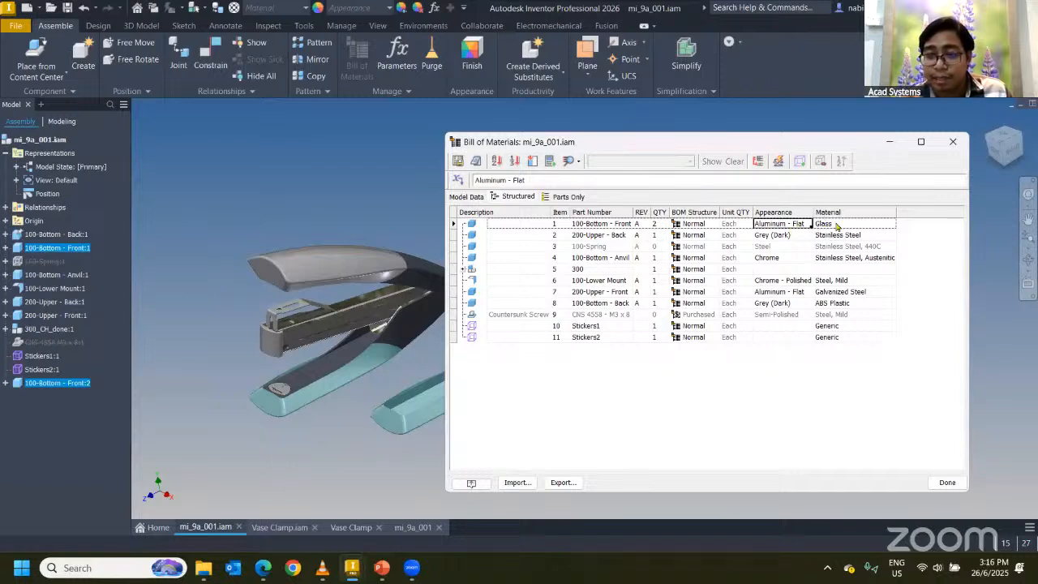
pyautogui.click(786, 225)
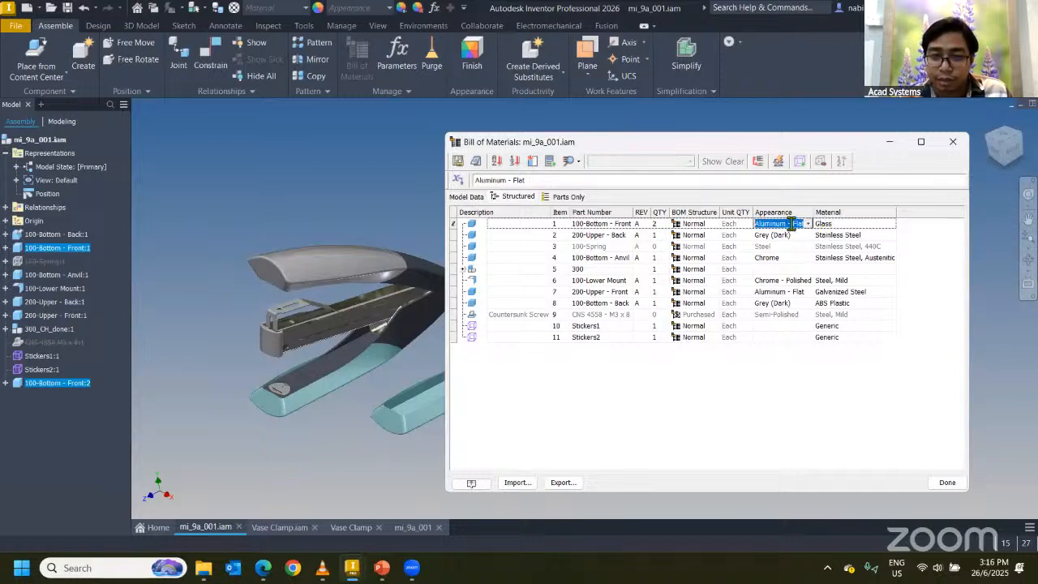
pyautogui.click(808, 224)
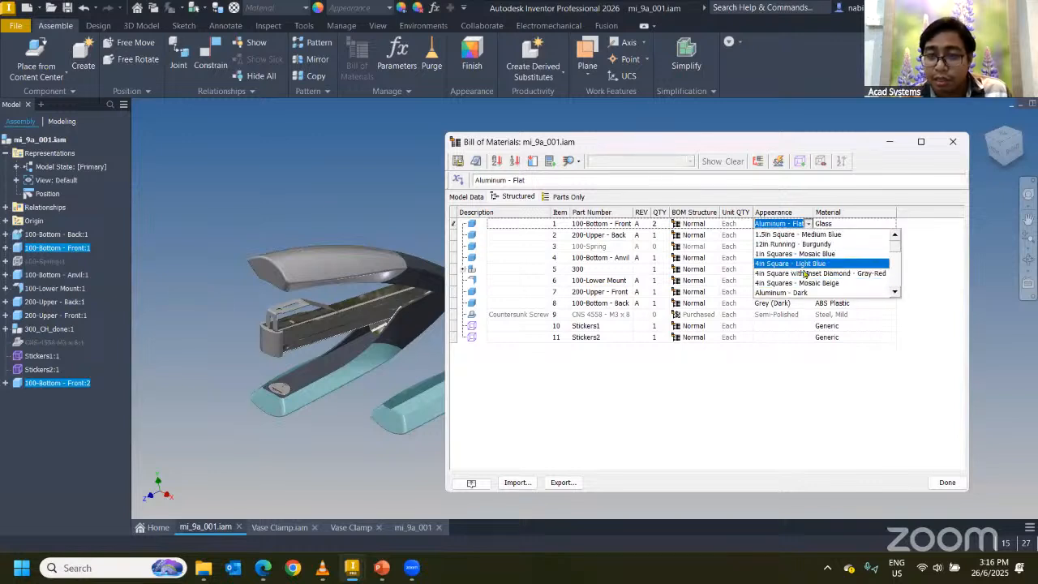
pyautogui.scroll(2, 802, 274)
pyautogui.scroll(-1, 802, 274)
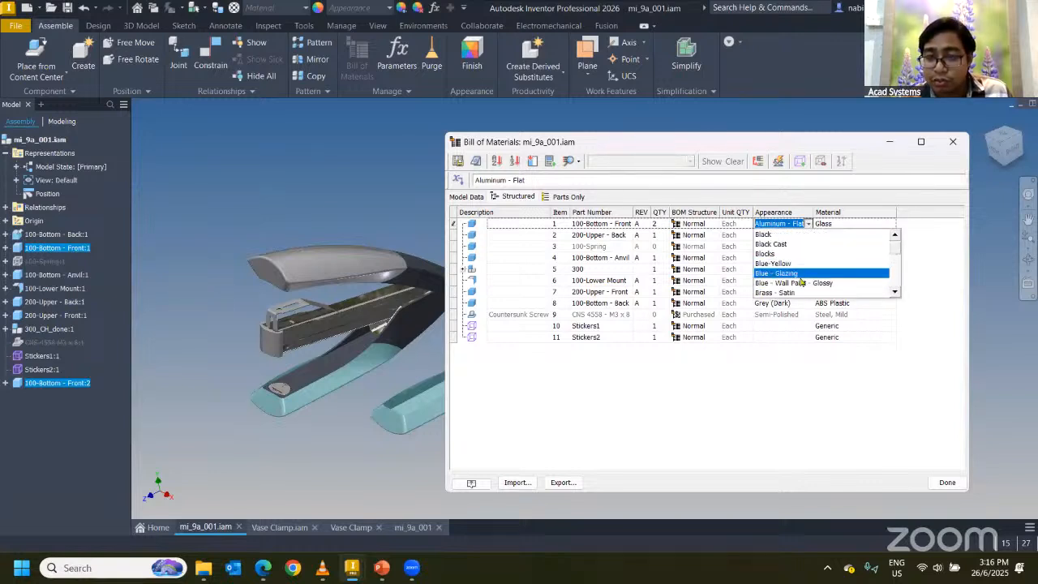
pyautogui.click(779, 273)
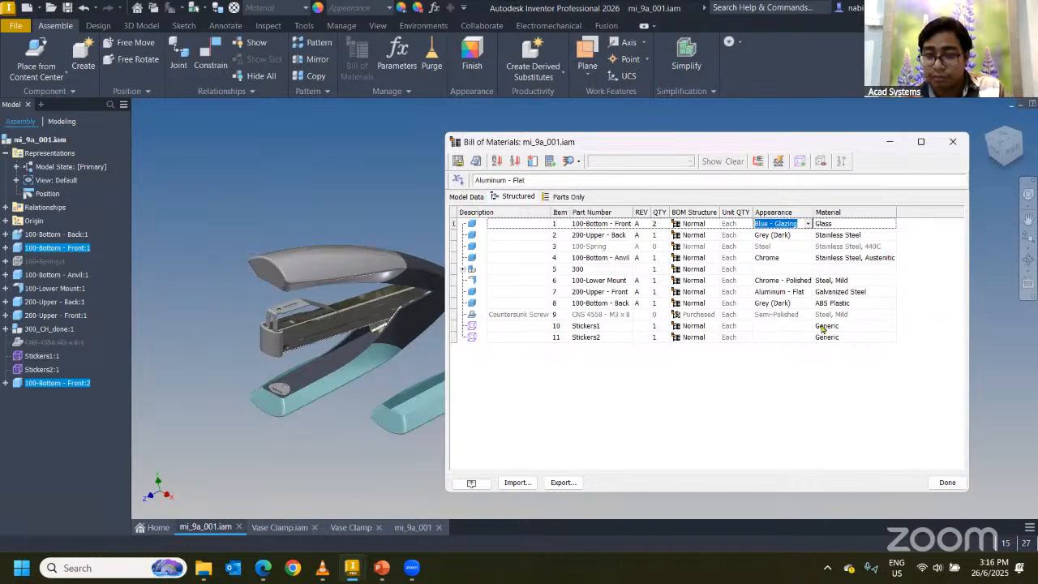
pyautogui.click(946, 483)
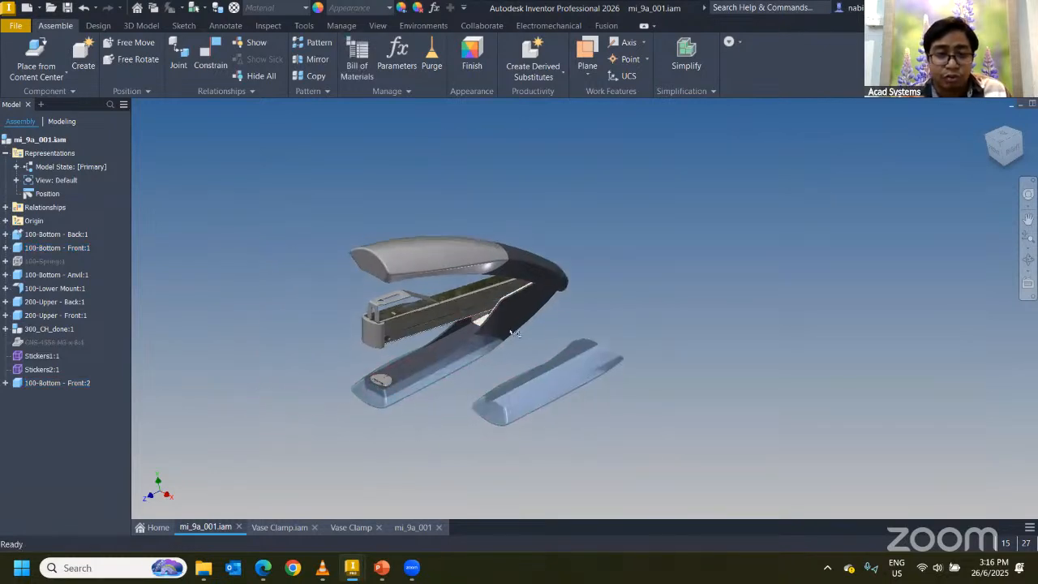
pyautogui.scroll(-4, 477, 366)
pyautogui.scroll(7, 477, 366)
pyautogui.moveTo(472, 341)
pyautogui.keyDown('shift'); pyautogui.mouseDown(button='middle')
pyautogui.moveTo(497, 295)
pyautogui.moveTo(477, 289)
pyautogui.moveTo(533, 257)
pyautogui.moveTo(350, 300)
pyautogui.mouseUp(button='middle'); pyautogui.keyUp('shift')
pyautogui.scroll(-5, 455, 389)
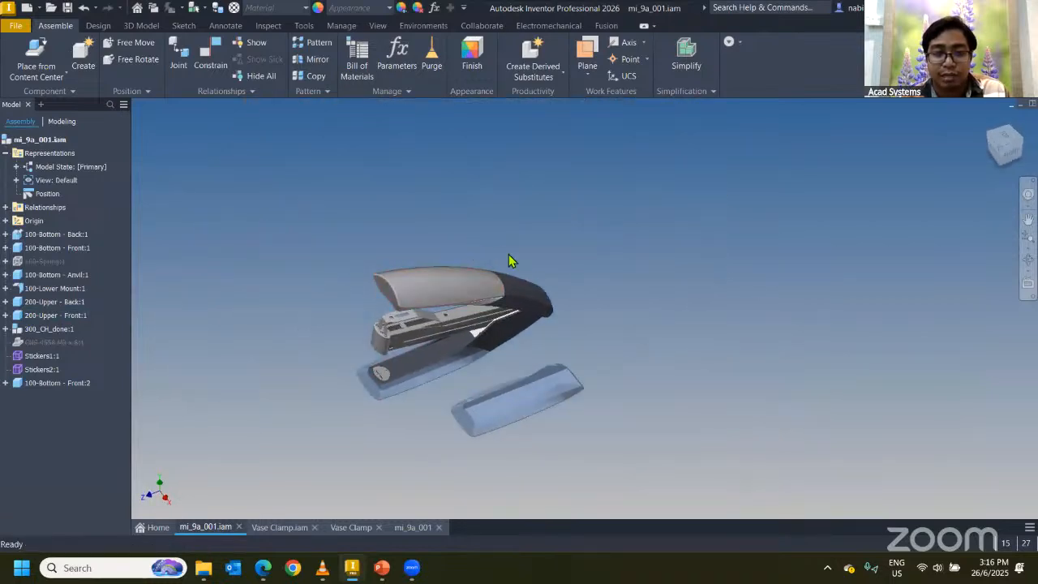
pyautogui.scroll(2, 509, 260)
pyautogui.click(357, 58)
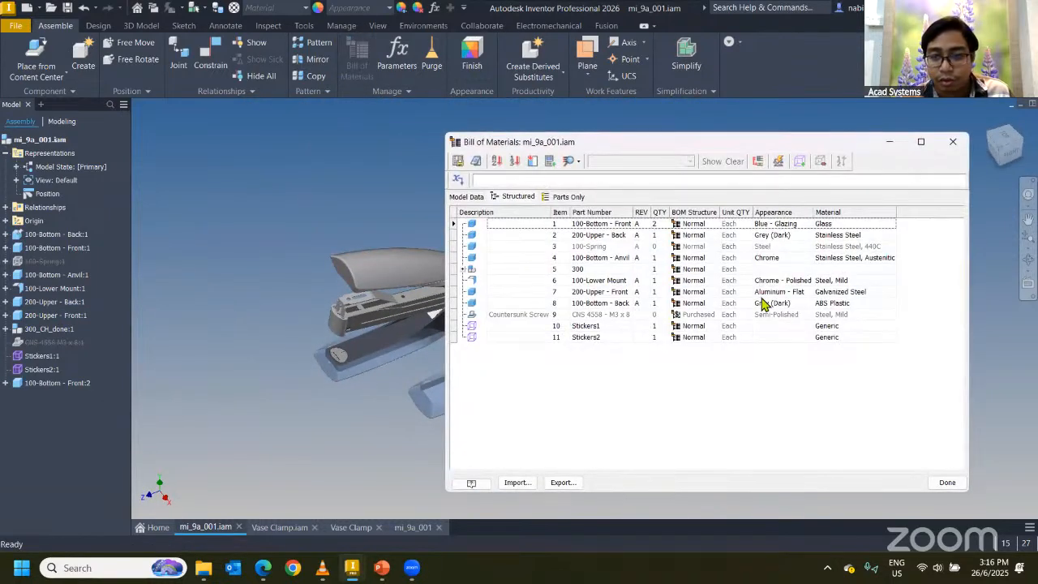
pyautogui.click(777, 259)
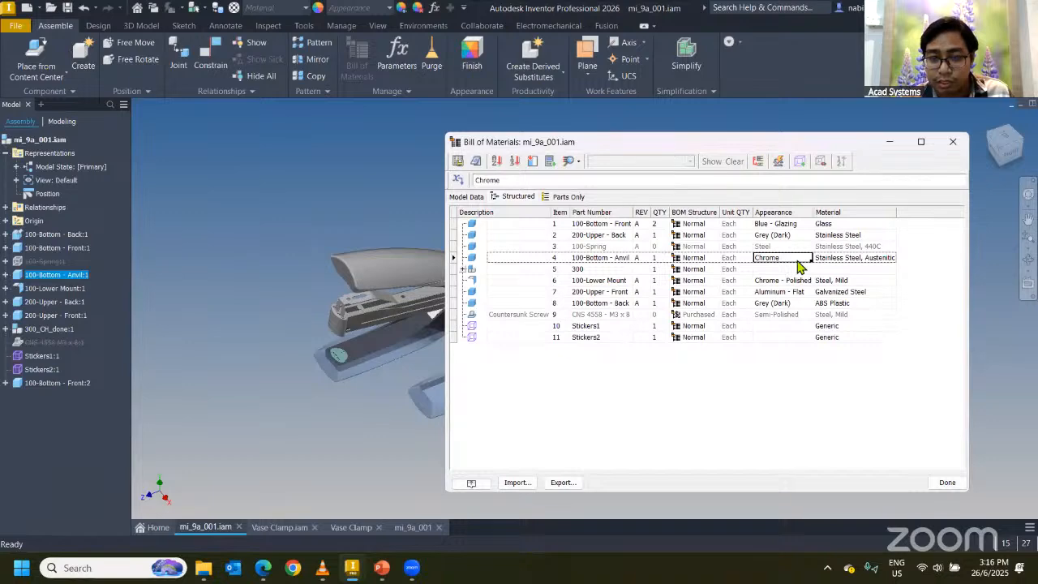
pyautogui.moveTo(241, 263); pyautogui.dragTo(176, 253, button='middle')
pyautogui.click(331, 261)
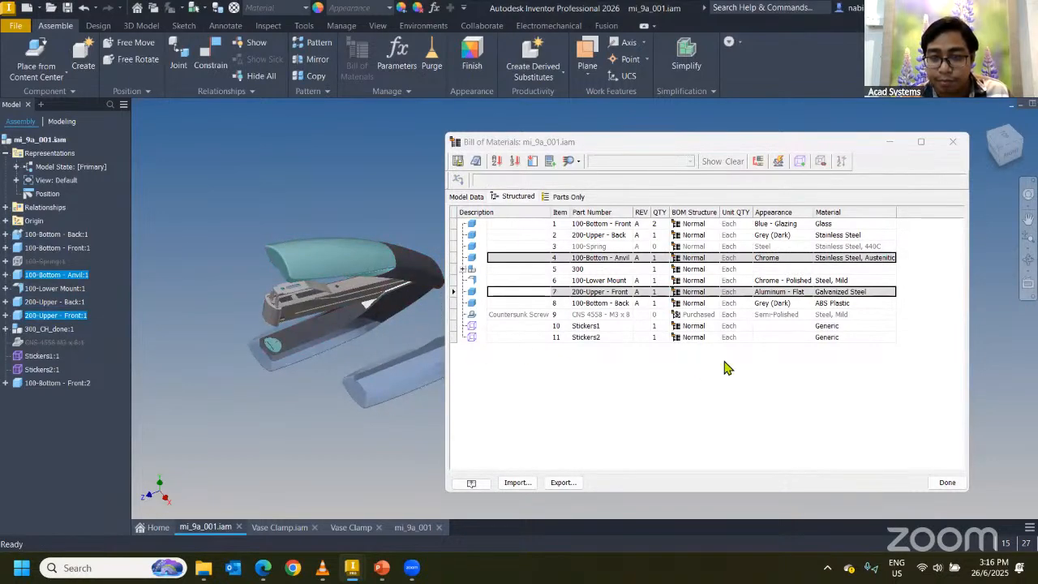
pyautogui.click(783, 267)
pyautogui.press('Escape')
# Step: Set the appearance of 100-Bottom - Anvil to Metal 1600F Hot through the bill of materials and inspect the part in the model
pyautogui.click(359, 68)
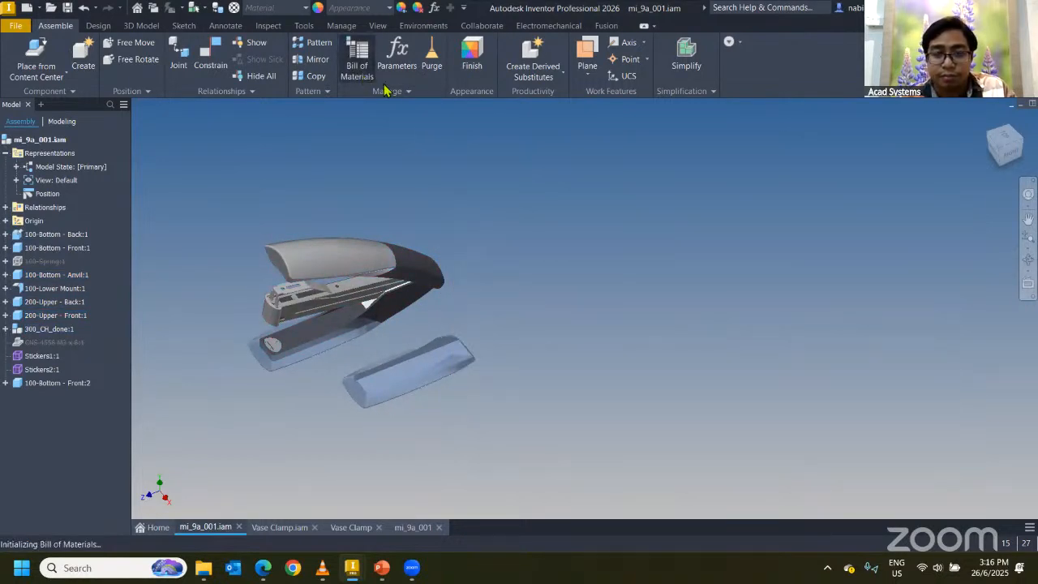
pyautogui.click(781, 258)
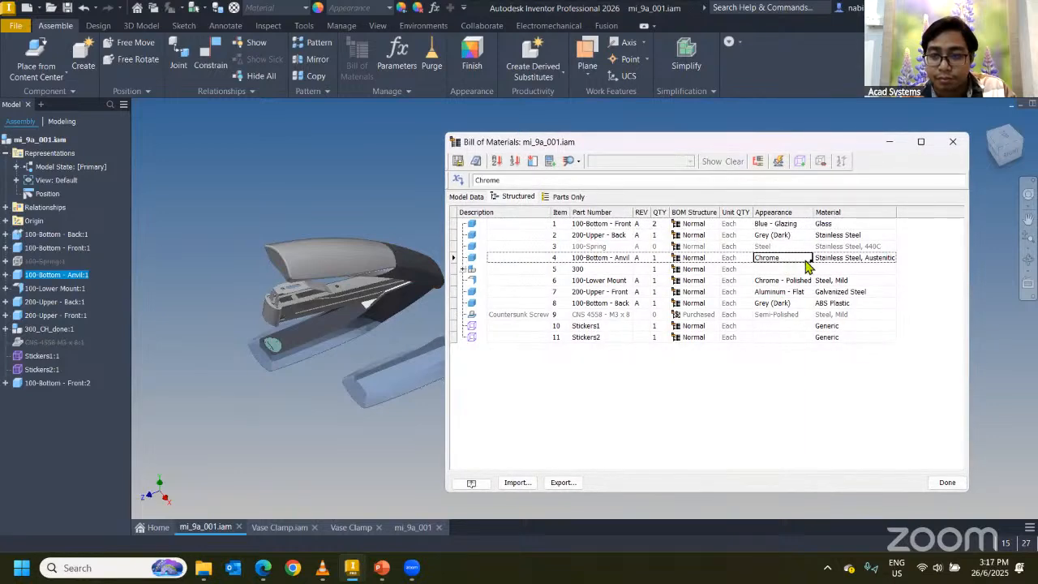
pyautogui.click(824, 258)
pyautogui.doubleClick(801, 256)
pyautogui.click(799, 255)
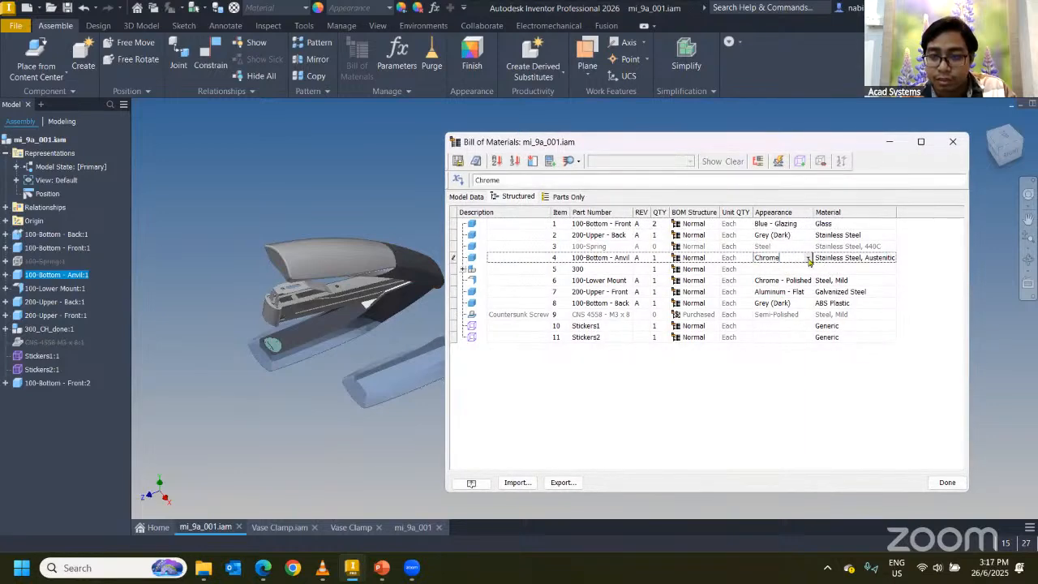
pyautogui.click(809, 257)
pyautogui.scroll(-3, 783, 321)
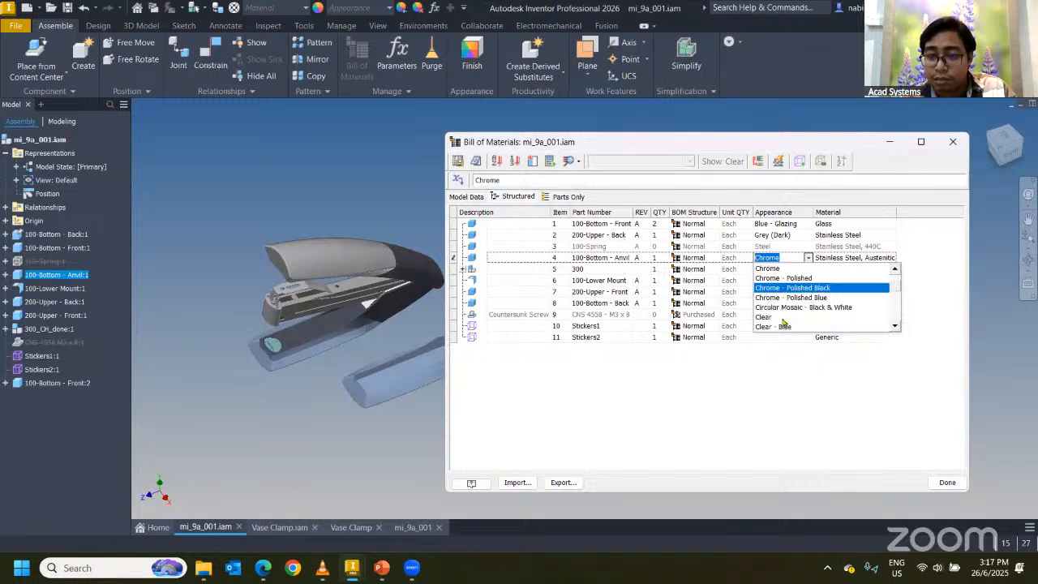
pyautogui.scroll(-3, 784, 323)
pyautogui.scroll(-10, 817, 315)
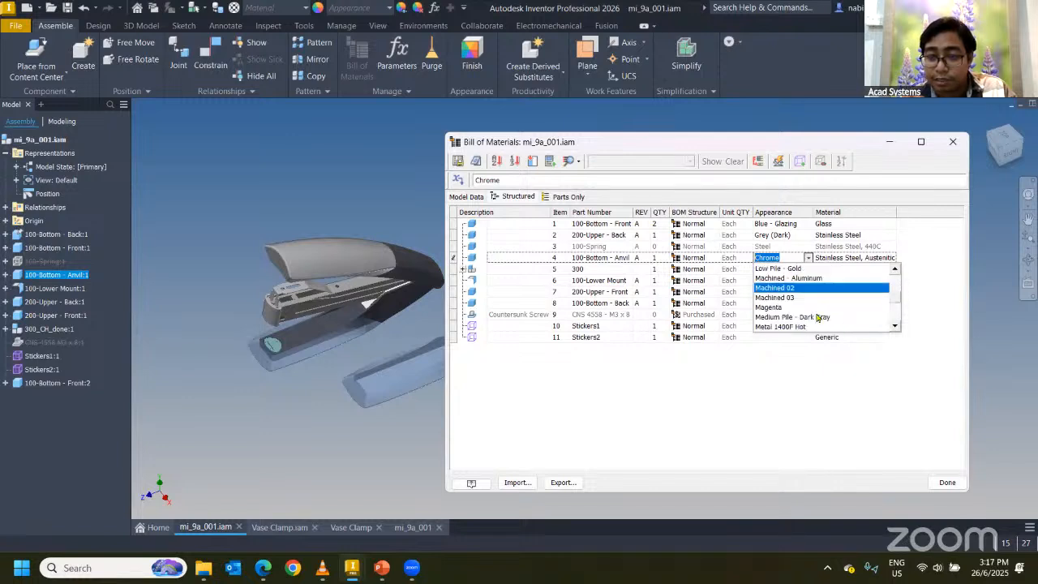
pyautogui.click(815, 311)
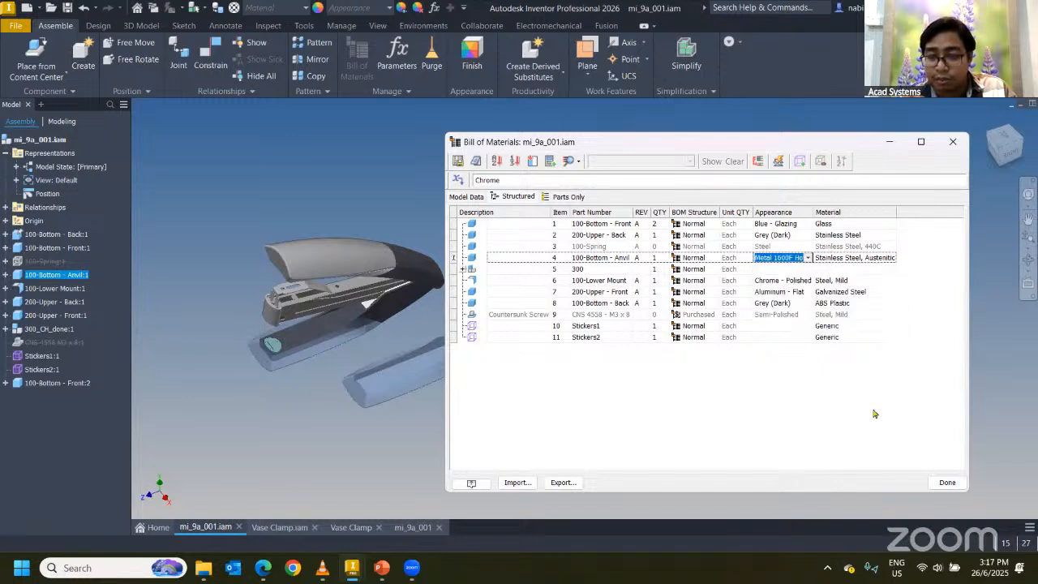
pyautogui.click(947, 482)
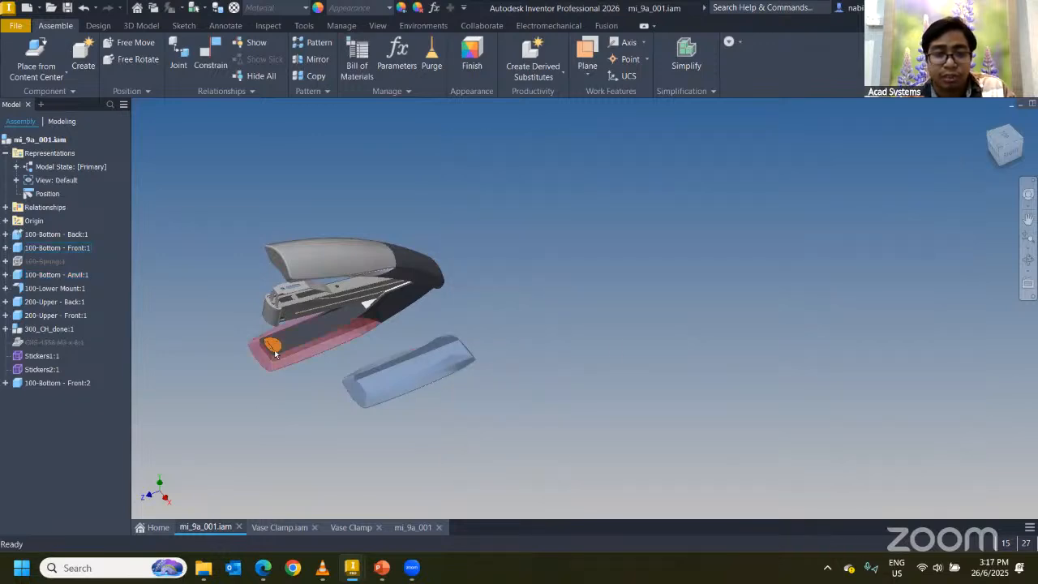
pyautogui.scroll(3, 274, 353)
pyautogui.scroll(-2, 386, 384)
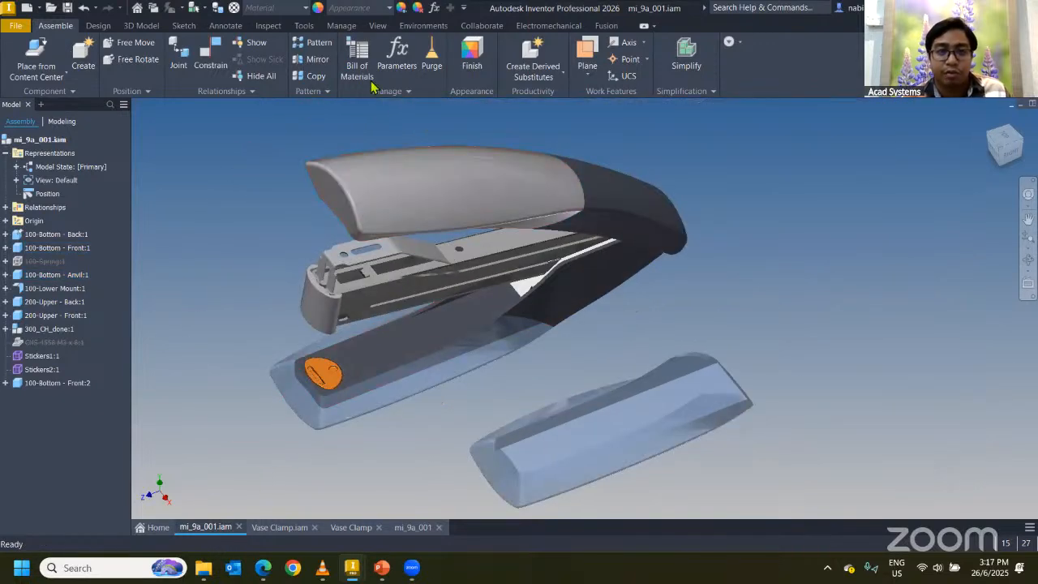
pyautogui.click(369, 75)
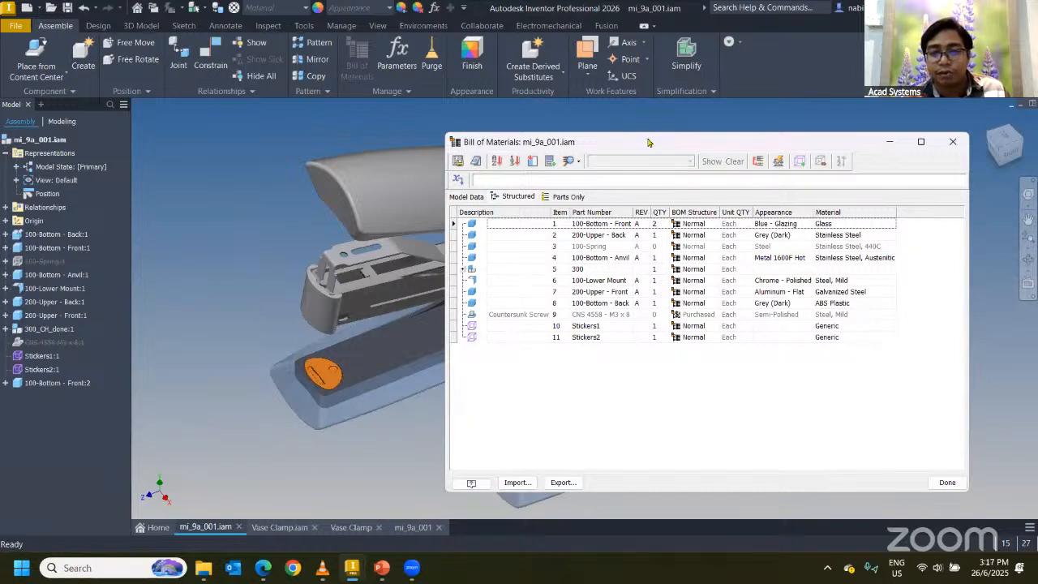
pyautogui.moveTo(580, 142); pyautogui.dragTo(427, 130)
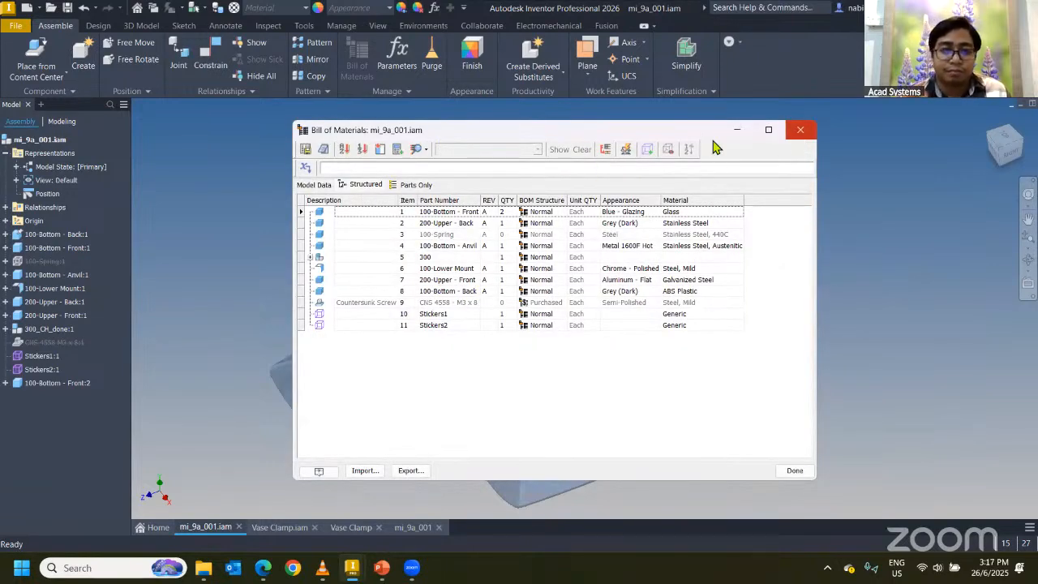
pyautogui.click(398, 152)
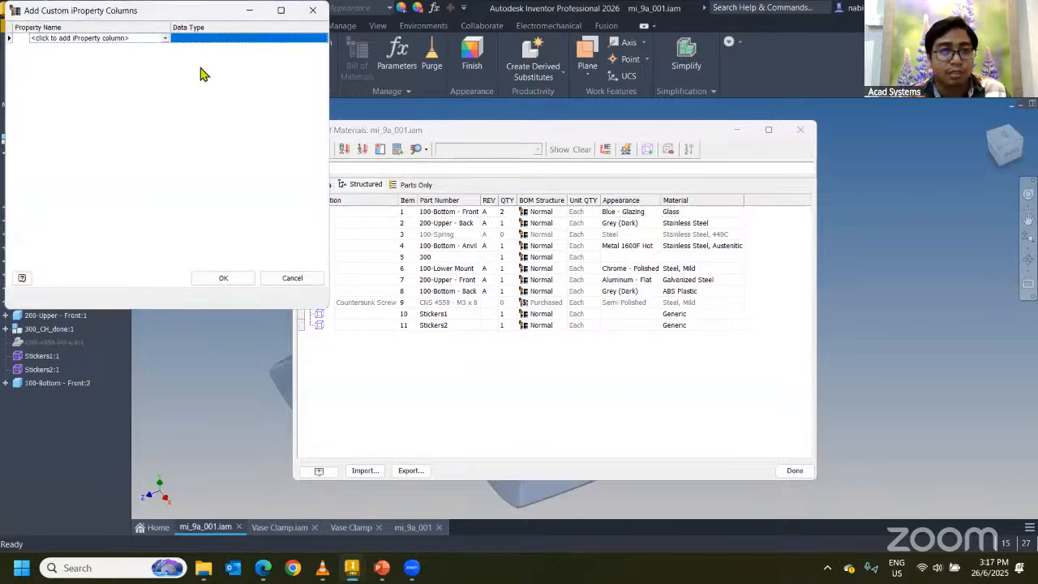
pyautogui.click(166, 44)
pyautogui.click(166, 40)
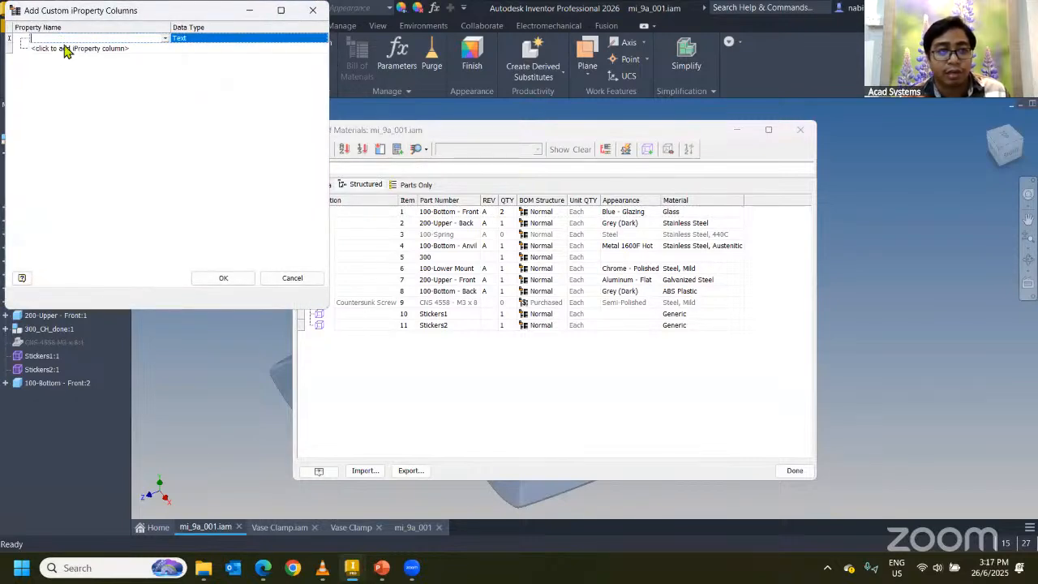
pyautogui.click(293, 278)
pyautogui.click(800, 130)
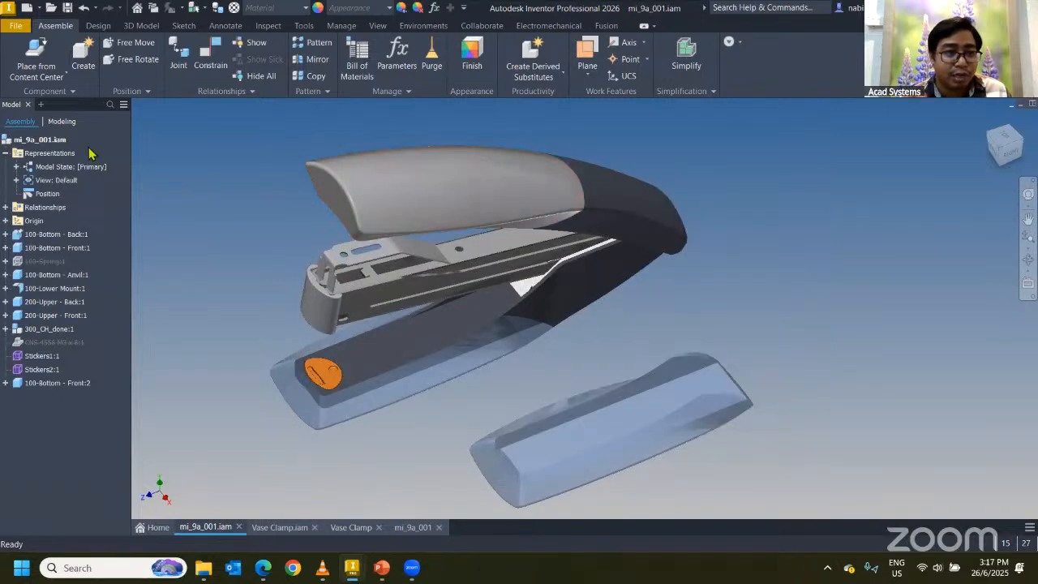
pyautogui.rightClick(36, 236)
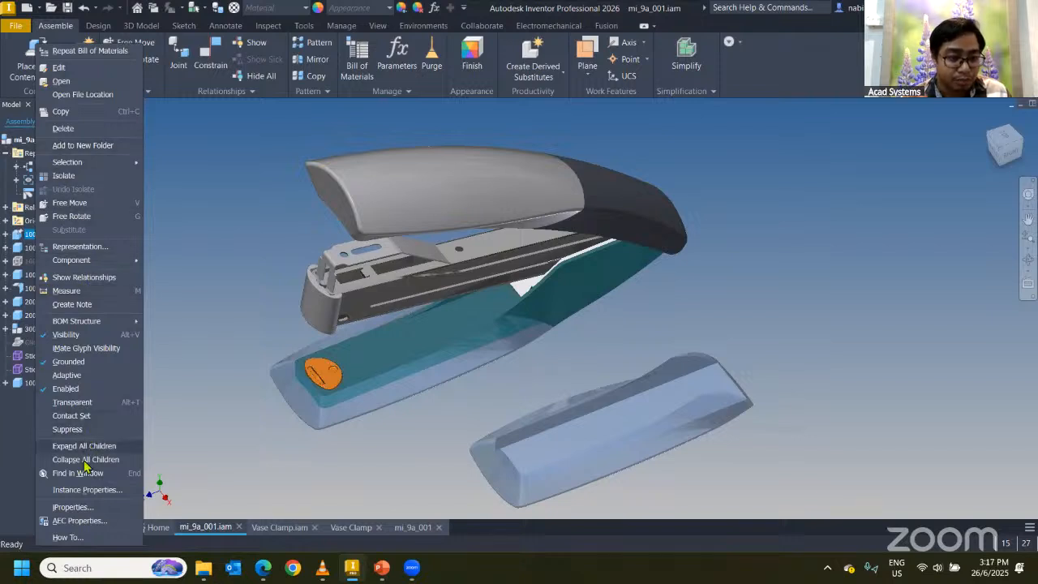
pyautogui.click(168, 157)
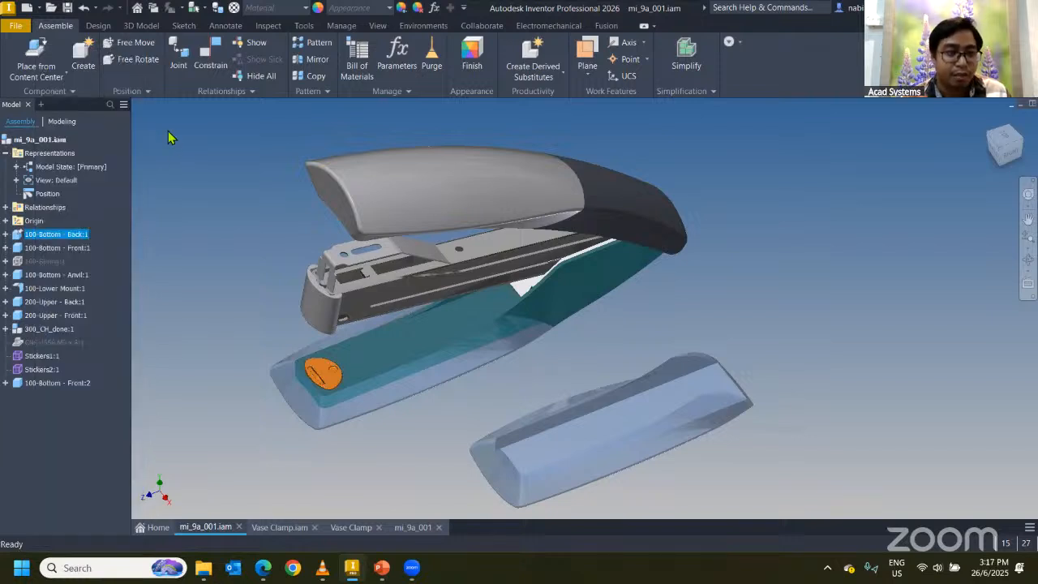
# Step: Add a custom iProperty named Custom Style with the type Text to the mi_9a_001.iam assembly
pyautogui.rightClick(35, 142)
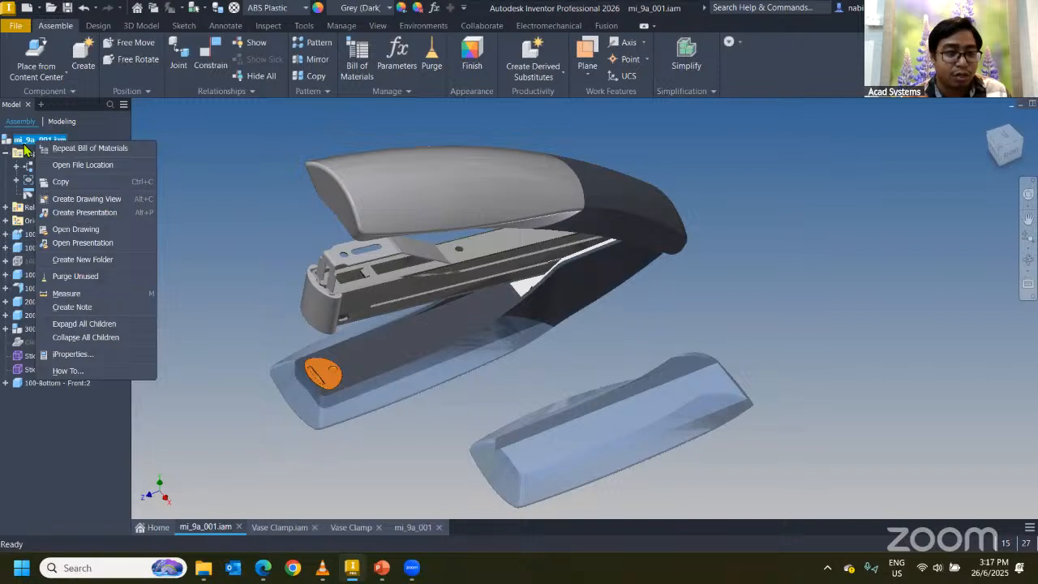
pyautogui.click(73, 355)
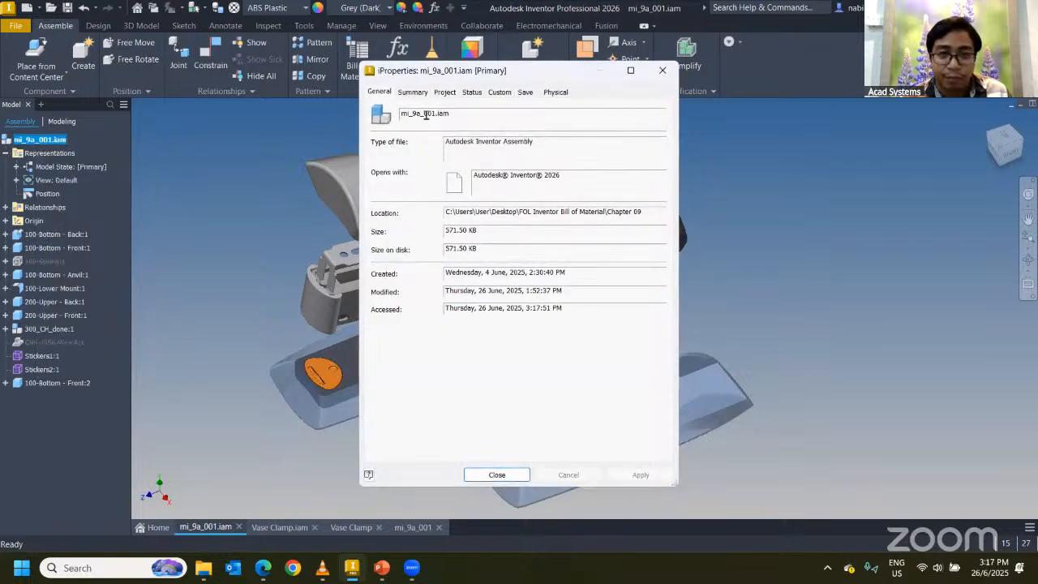
pyautogui.click(473, 93)
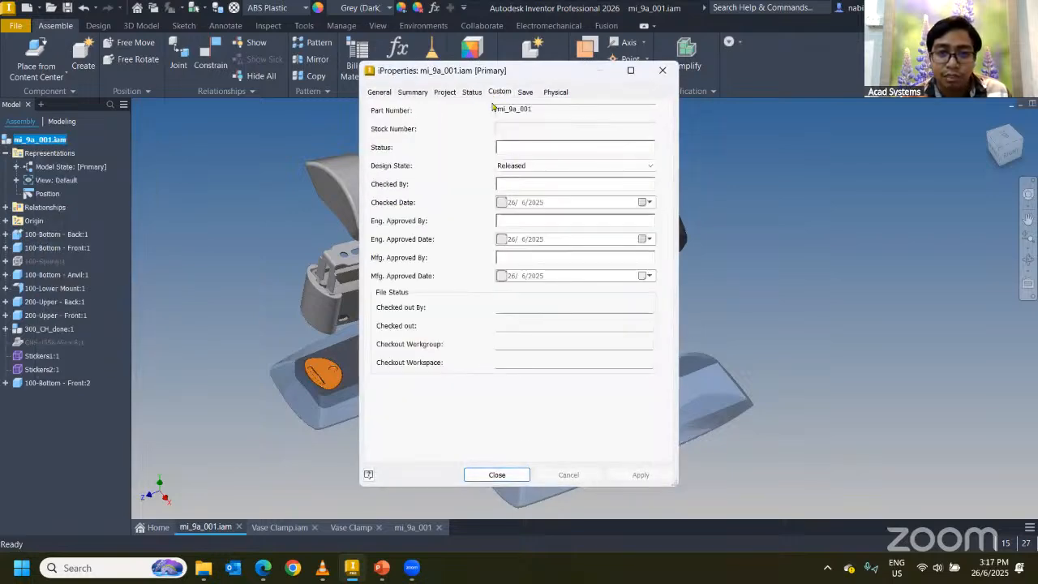
pyautogui.click(497, 93)
pyautogui.click(413, 92)
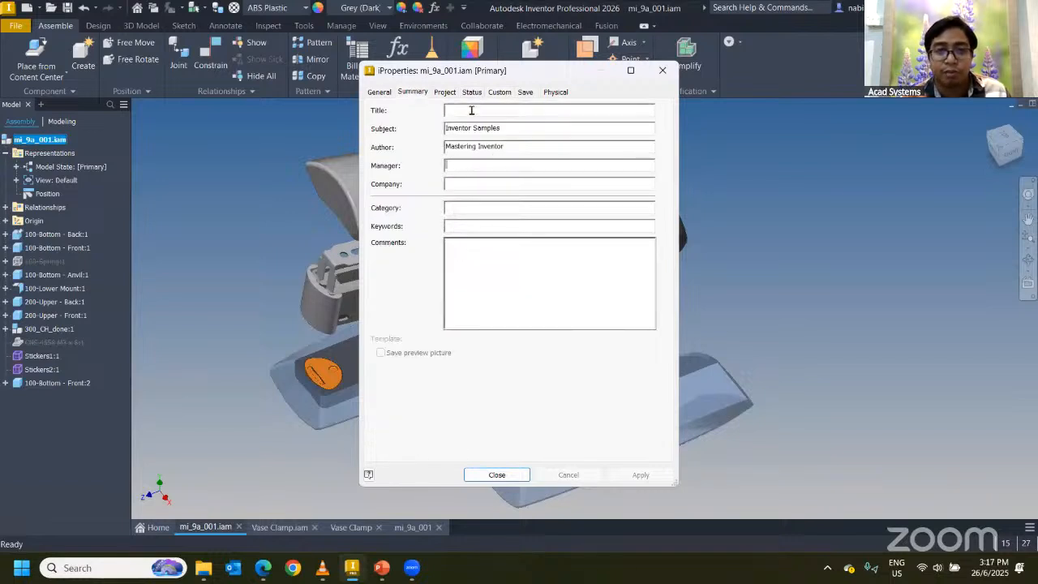
pyautogui.click(500, 92)
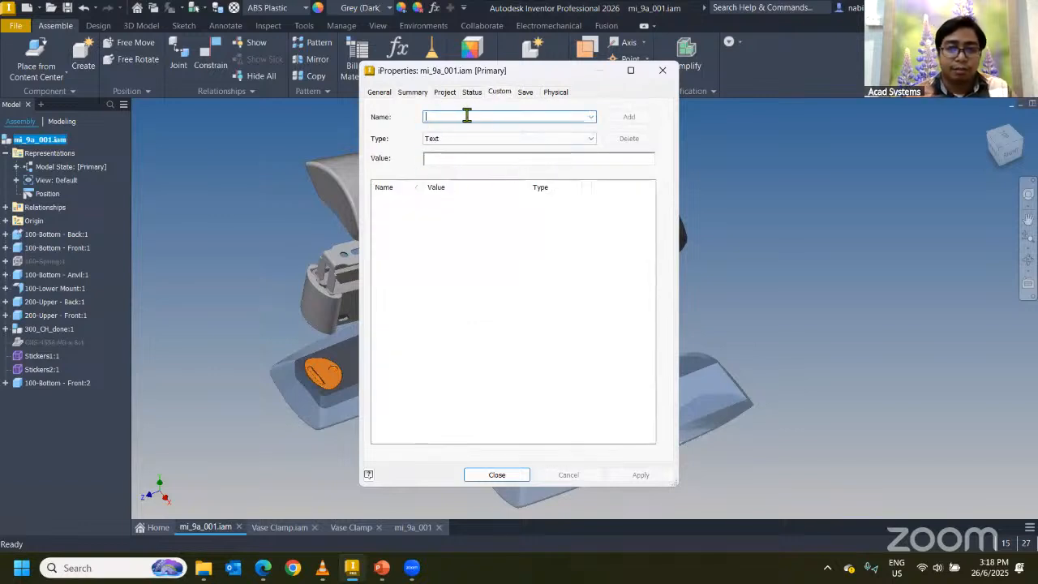
pyautogui.write('Custom Style')
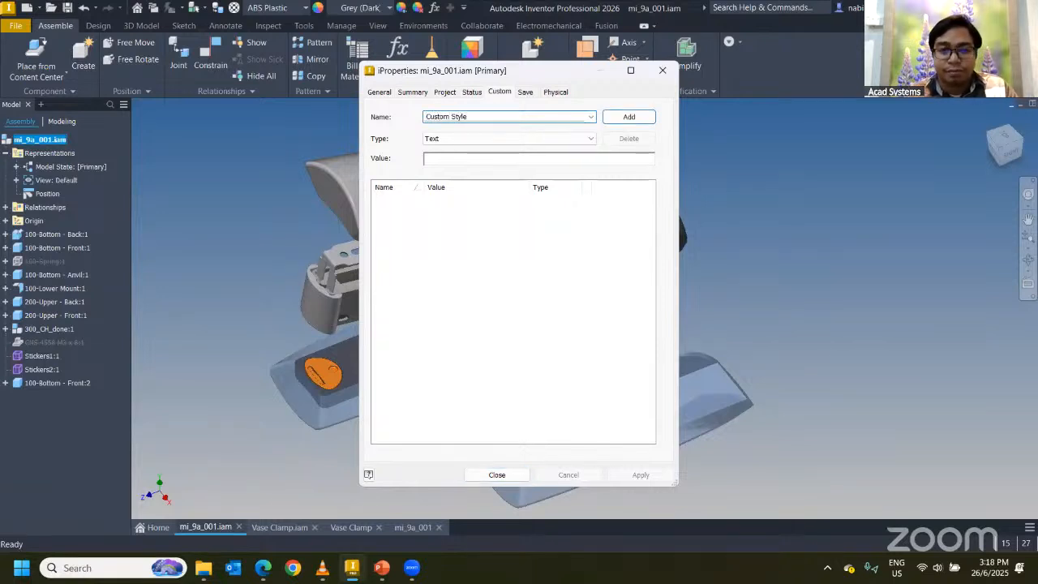
pyautogui.click(466, 140)
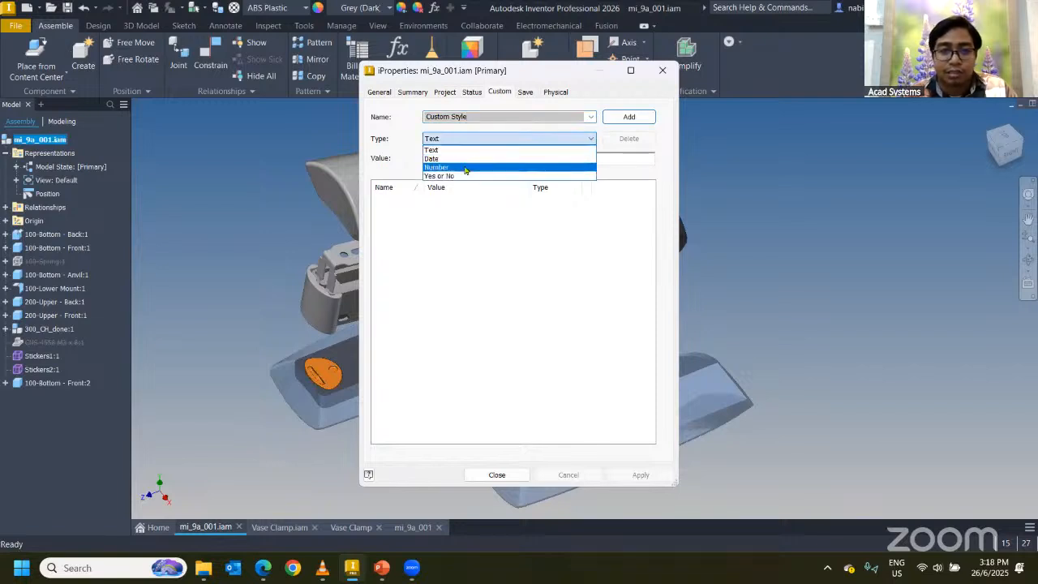
pyautogui.click(610, 106)
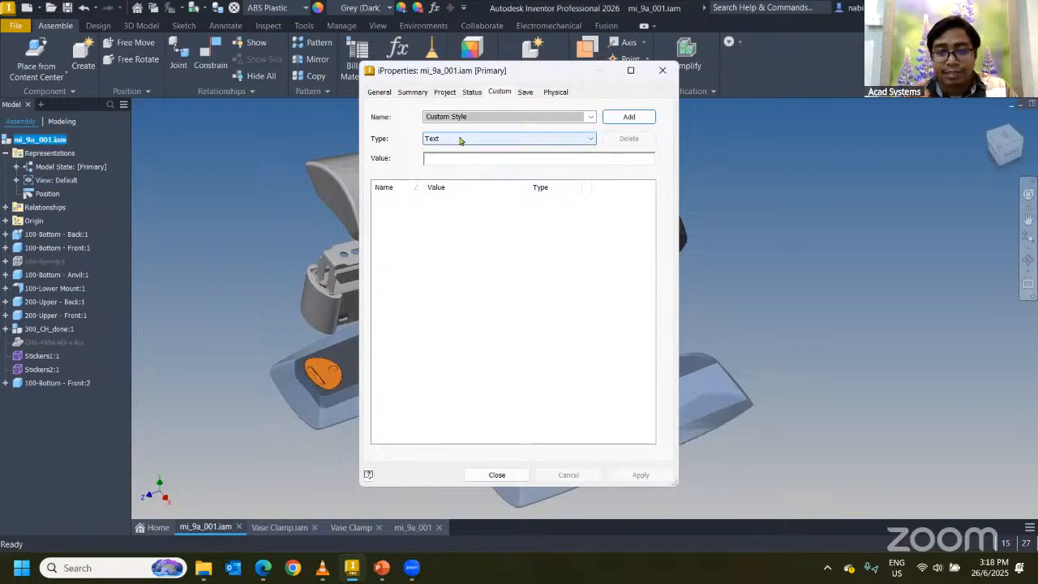
pyautogui.click(634, 119)
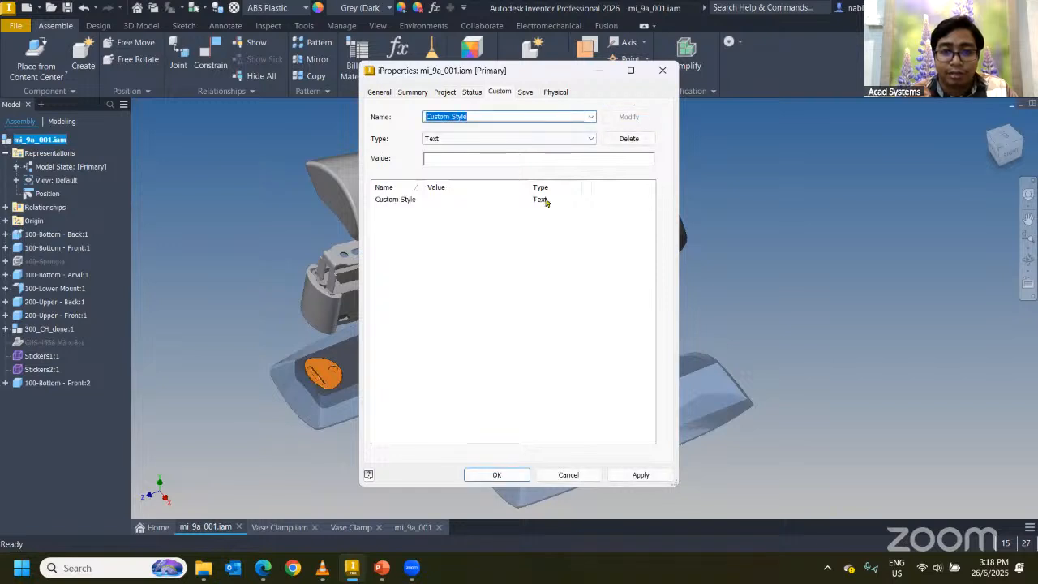
# Step: Enter Style Type as the value of the Custom Style property and accept the assembly's iProperties
pyautogui.click(546, 200)
pyautogui.click(476, 159)
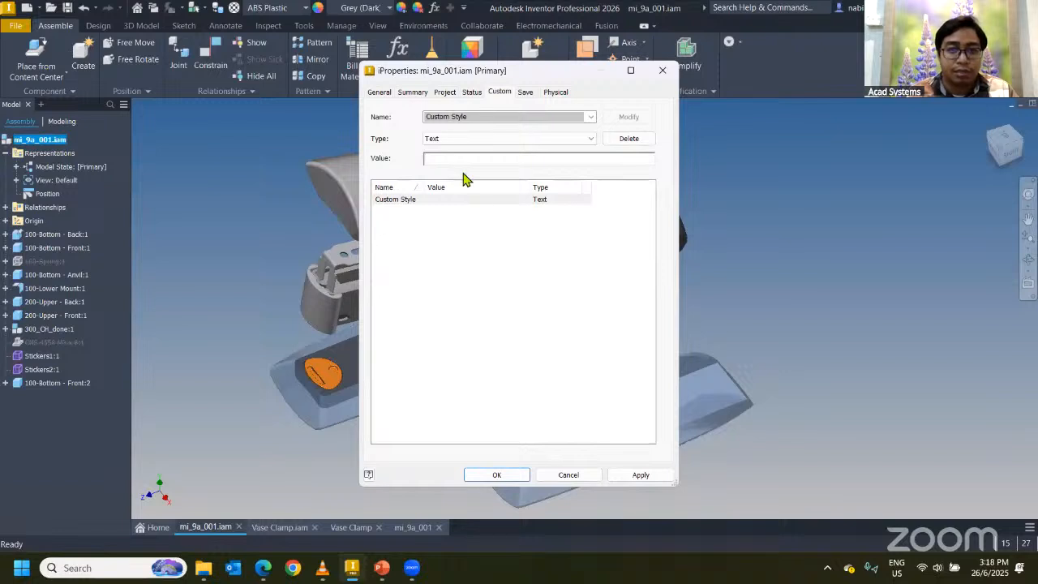
pyautogui.write('S')
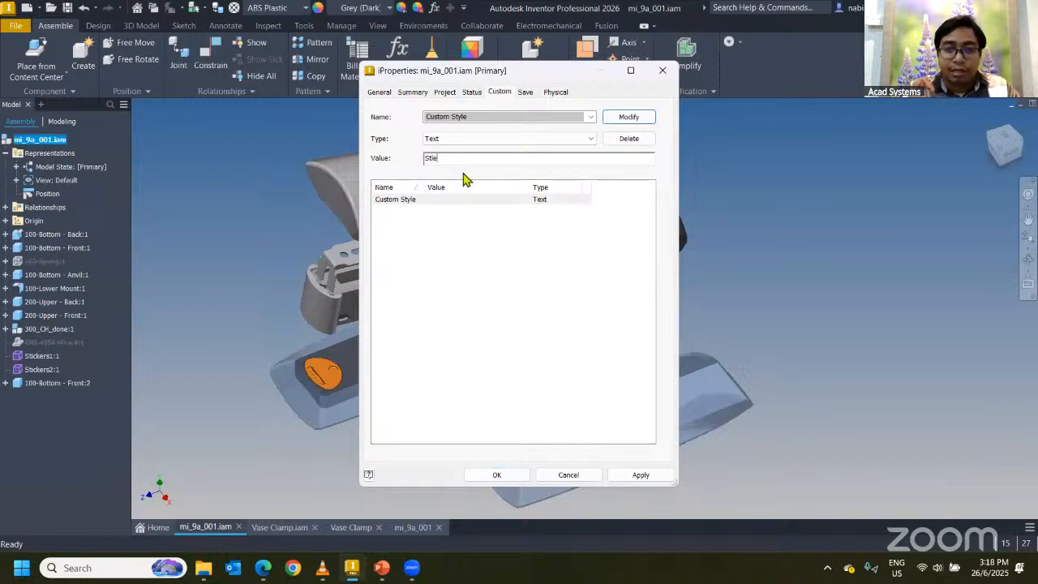
pyautogui.write('t')
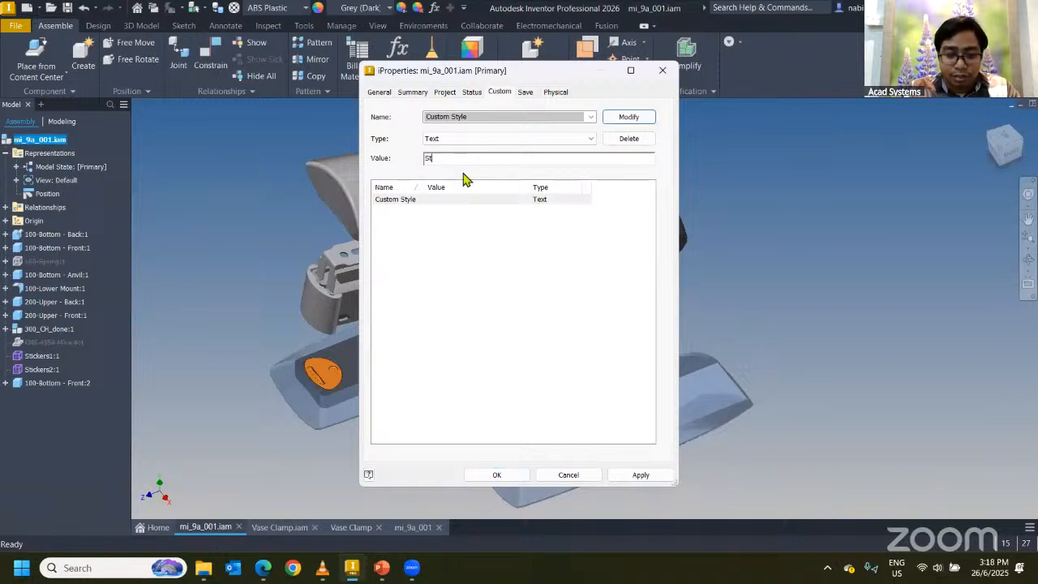
pyautogui.write('yle Type')
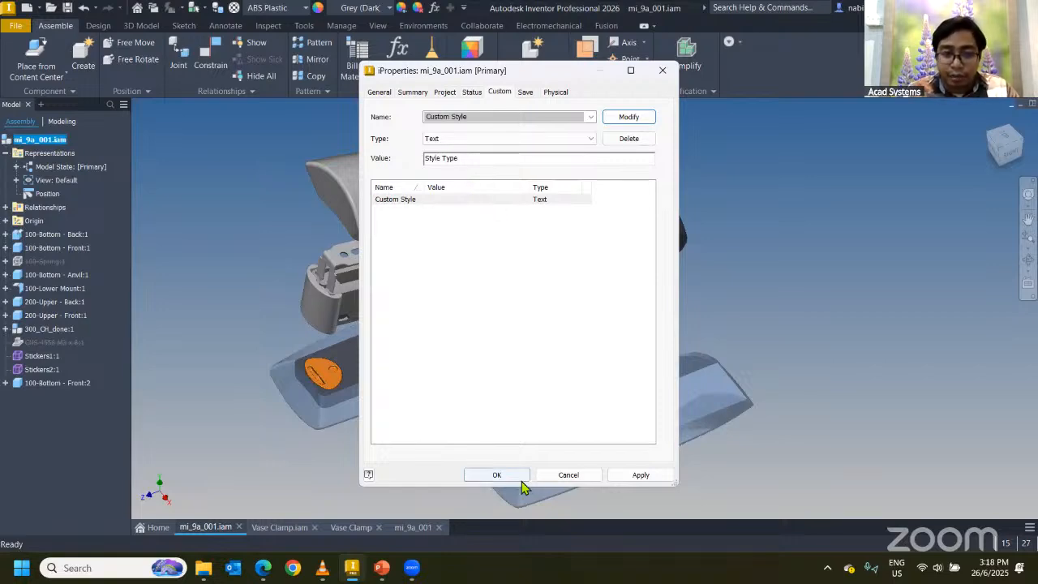
pyautogui.click(497, 475)
pyautogui.press('Escape')
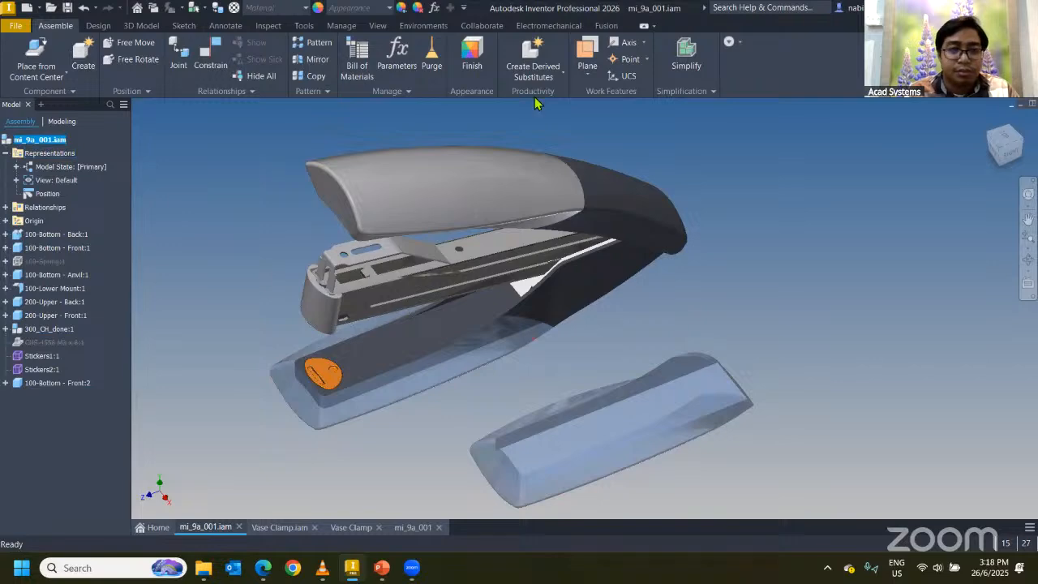
# Step: Add the custom iProperty columns Custom Style and New custom, both of type Text, to the bill of materials
pyautogui.click(358, 68)
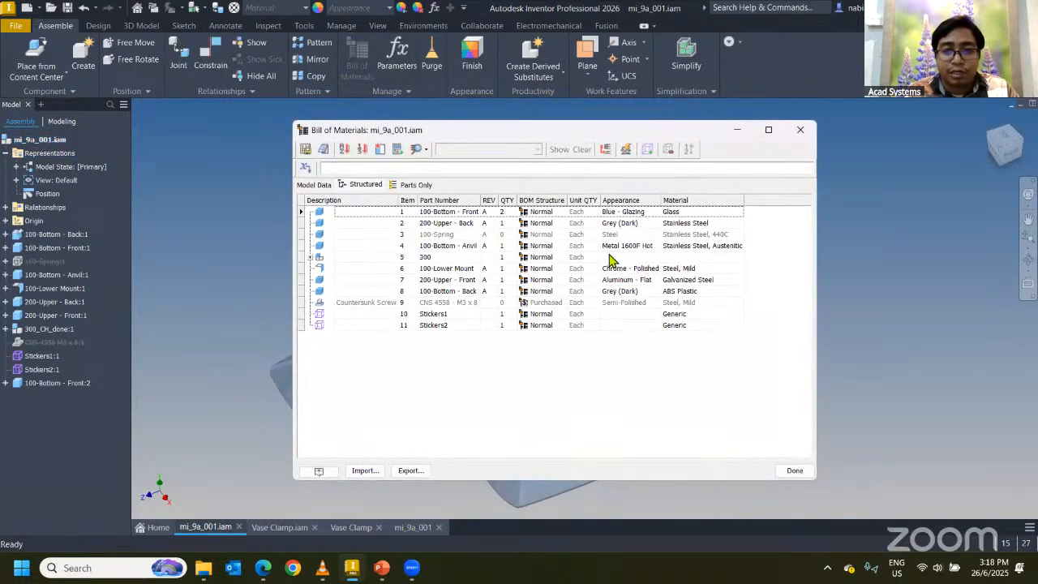
pyautogui.click(397, 151)
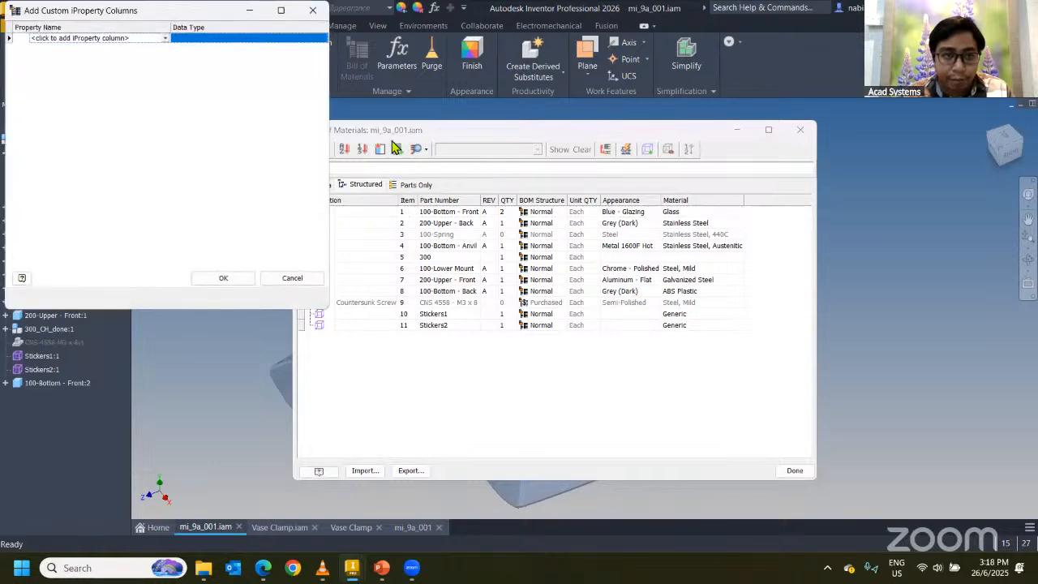
pyautogui.click(166, 38)
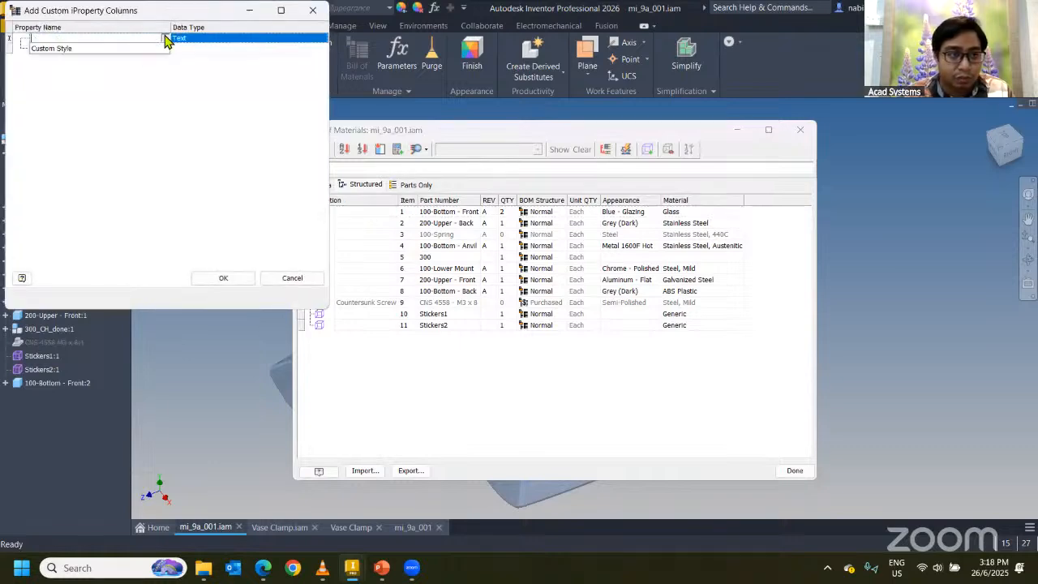
pyautogui.click(71, 50)
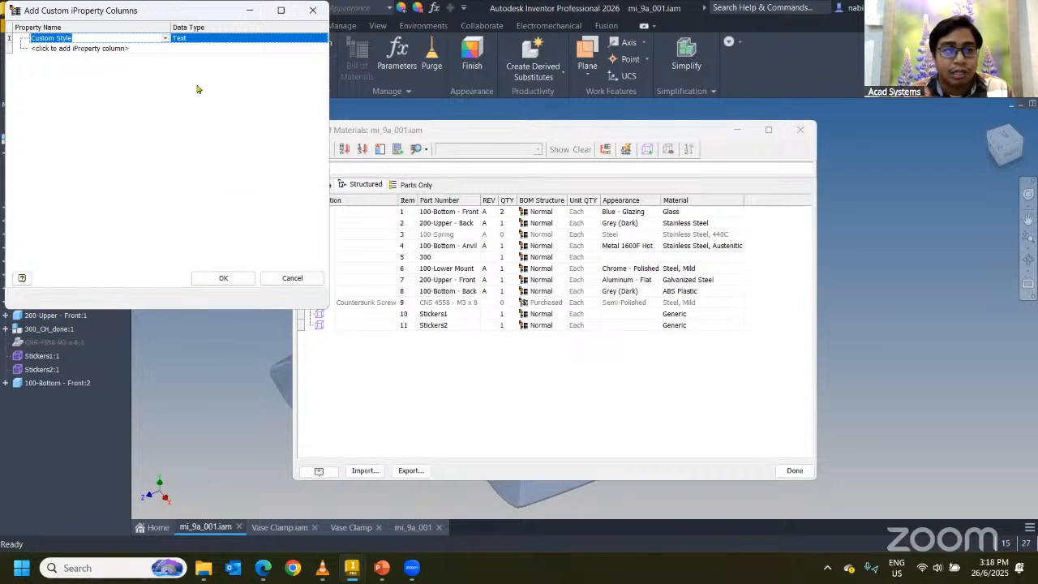
pyautogui.click(46, 48)
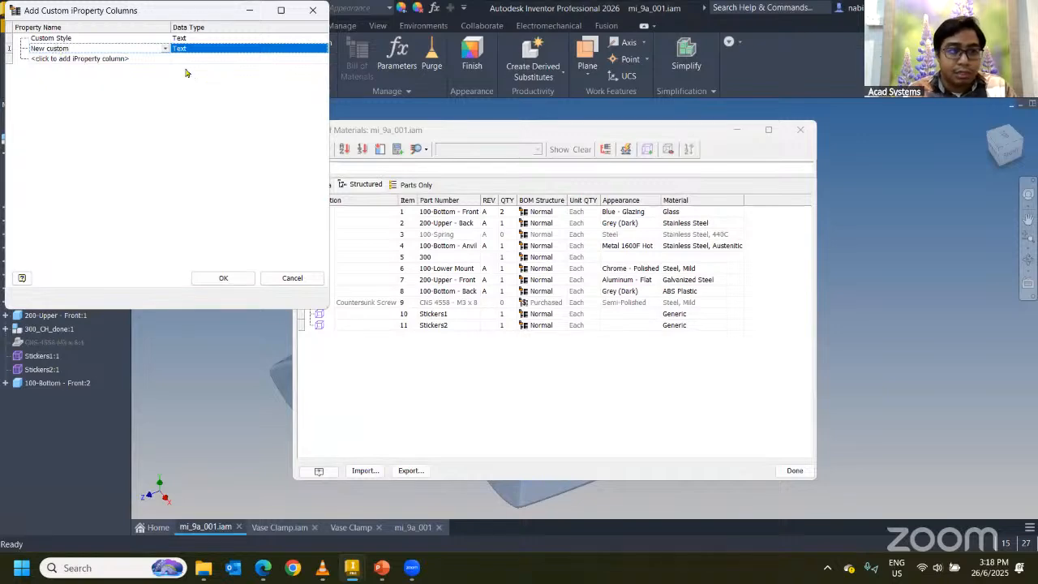
pyautogui.click(222, 278)
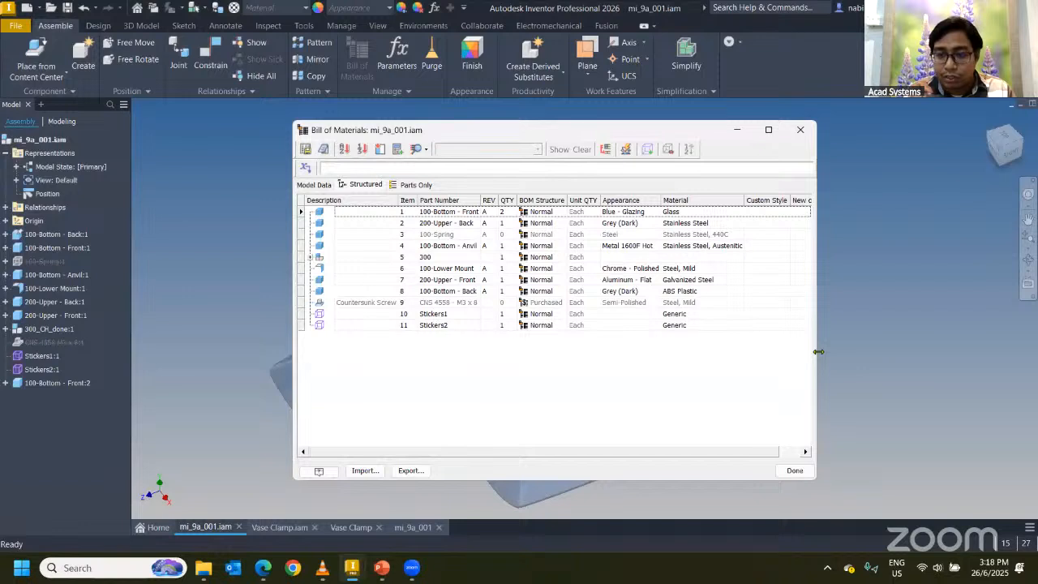
# Step: Widen the bill of materials window, then check the Custom Style entry in the custom iProperties of mi_9a_001.iam
pyautogui.moveTo(818, 351); pyautogui.dragTo(909, 351)
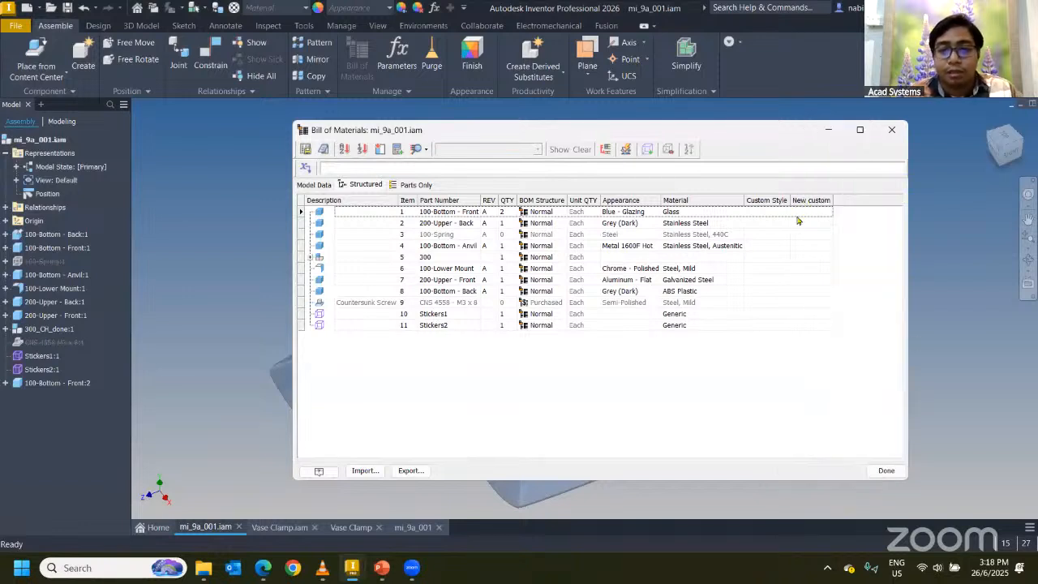
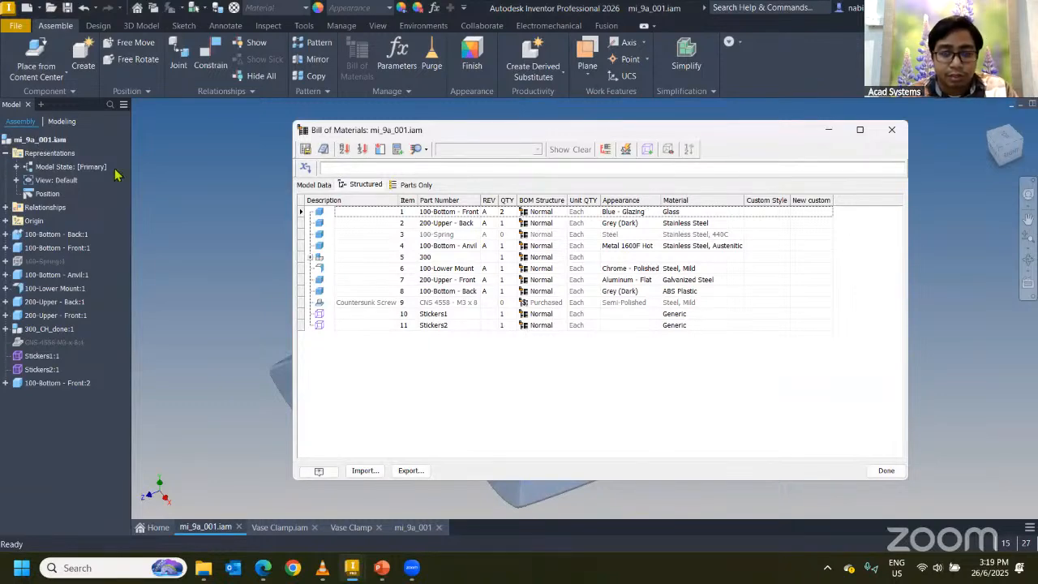
pyautogui.press('Escape')
pyautogui.rightClick(32, 140)
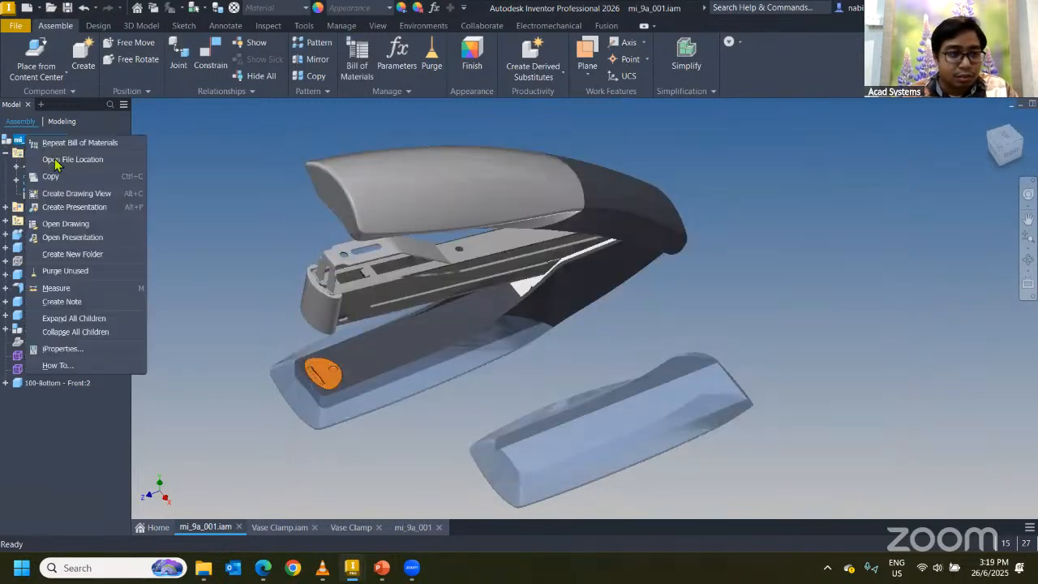
pyautogui.click(61, 348)
pyautogui.click(492, 94)
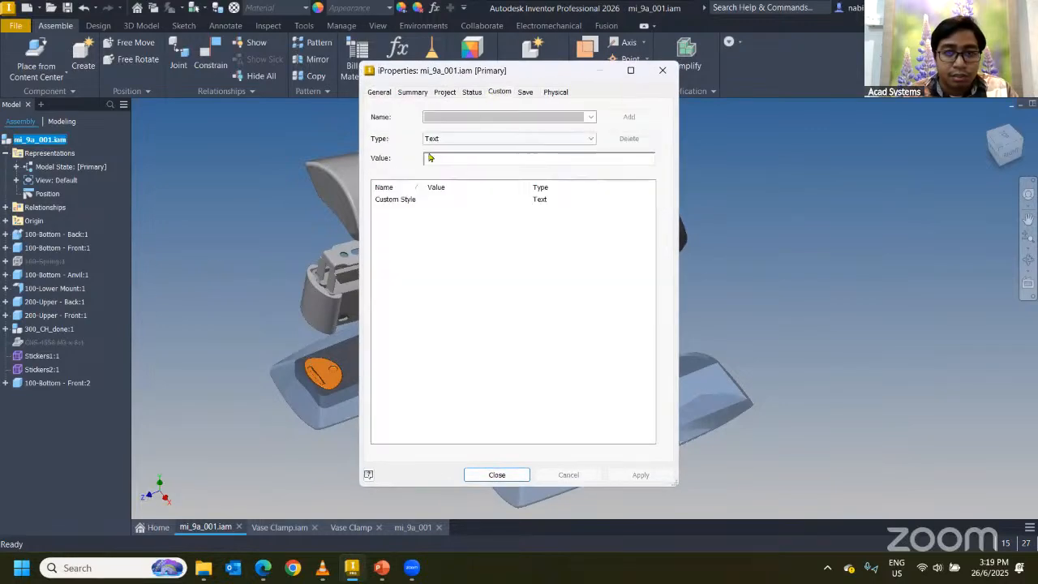
pyautogui.click(592, 116)
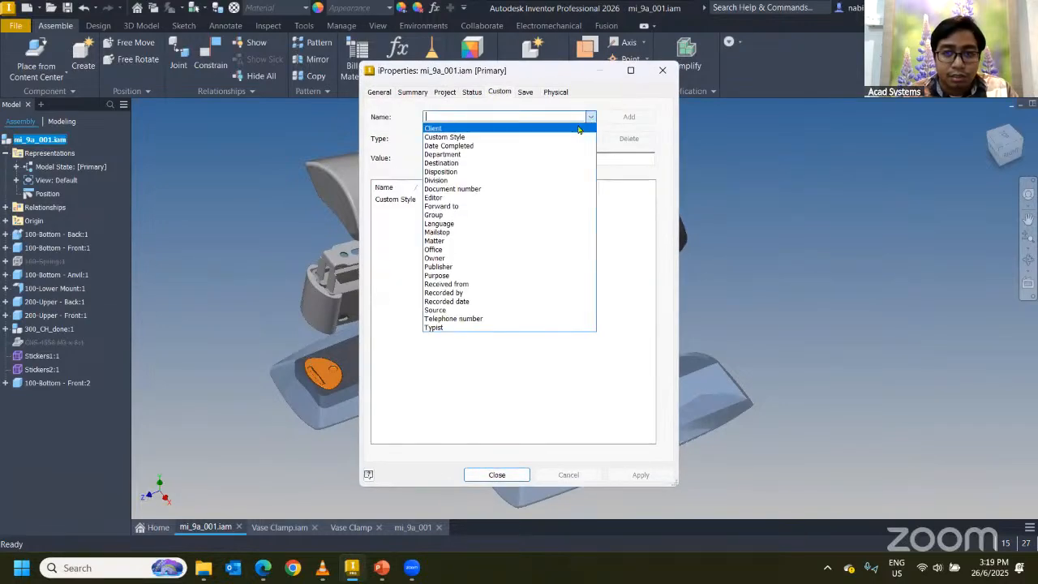
pyautogui.click(444, 136)
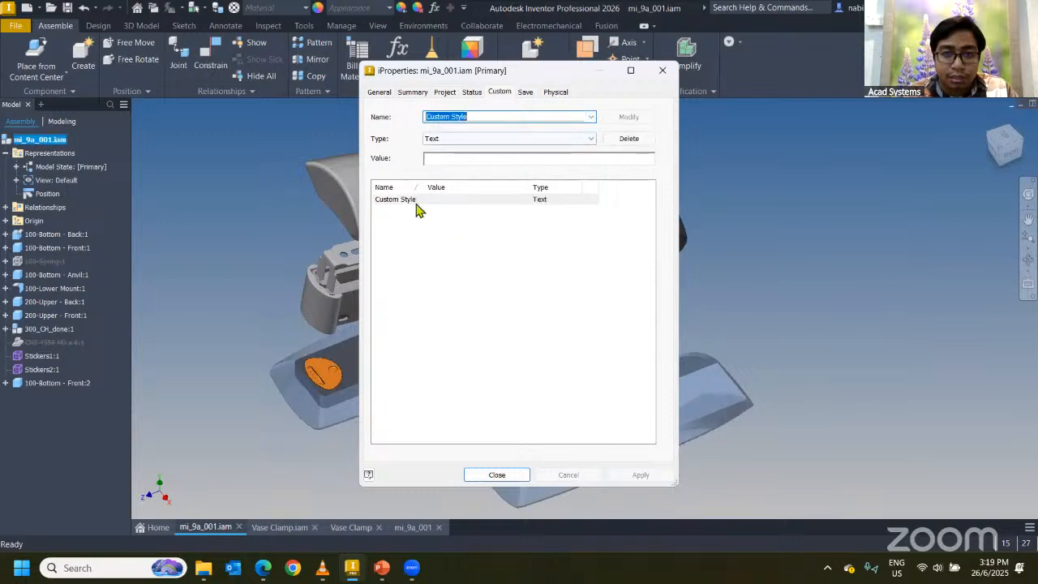
pyautogui.click(450, 160)
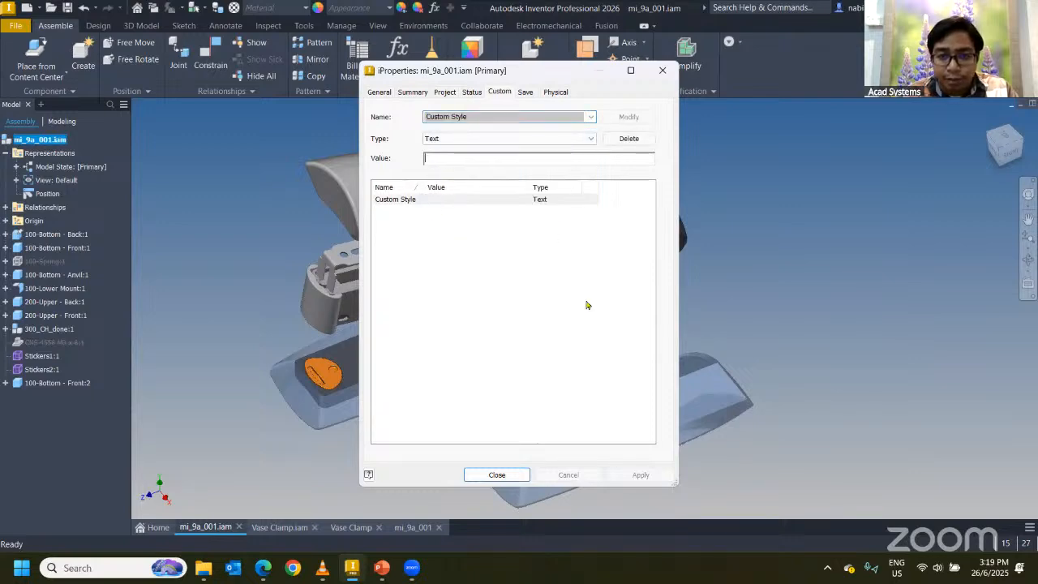
pyautogui.click(511, 475)
# Step: Review the Custom Style and New custom columns in the assembly's bill of materials, then close it
pyautogui.click(188, 223)
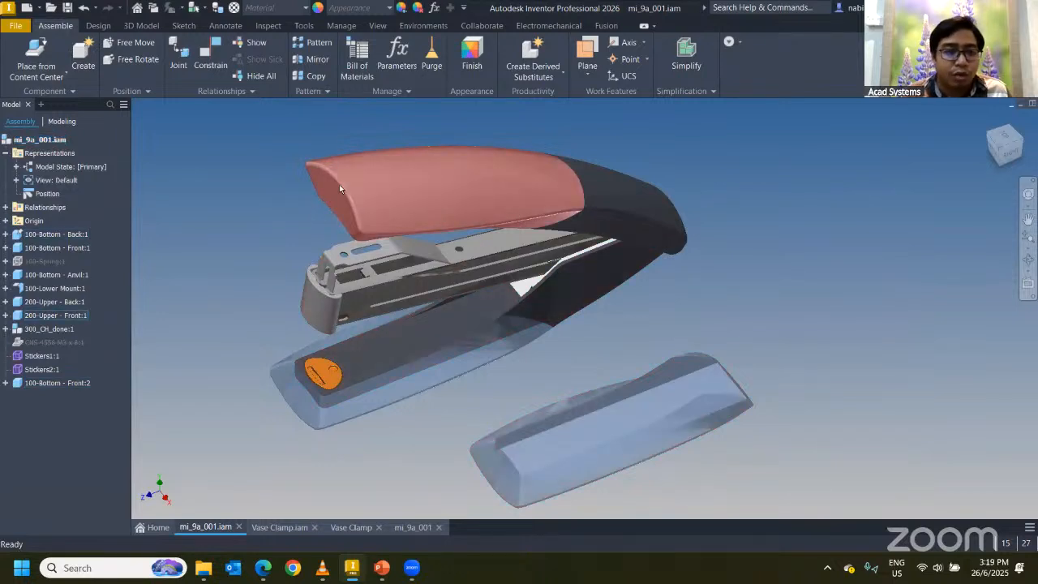
pyautogui.click(444, 367)
pyautogui.click(357, 64)
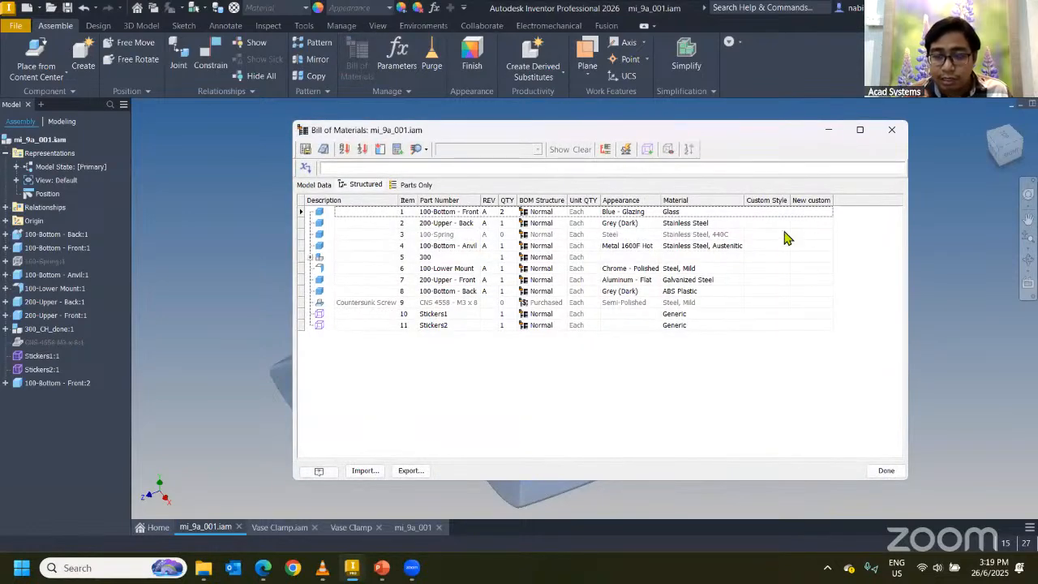
pyautogui.click(885, 472)
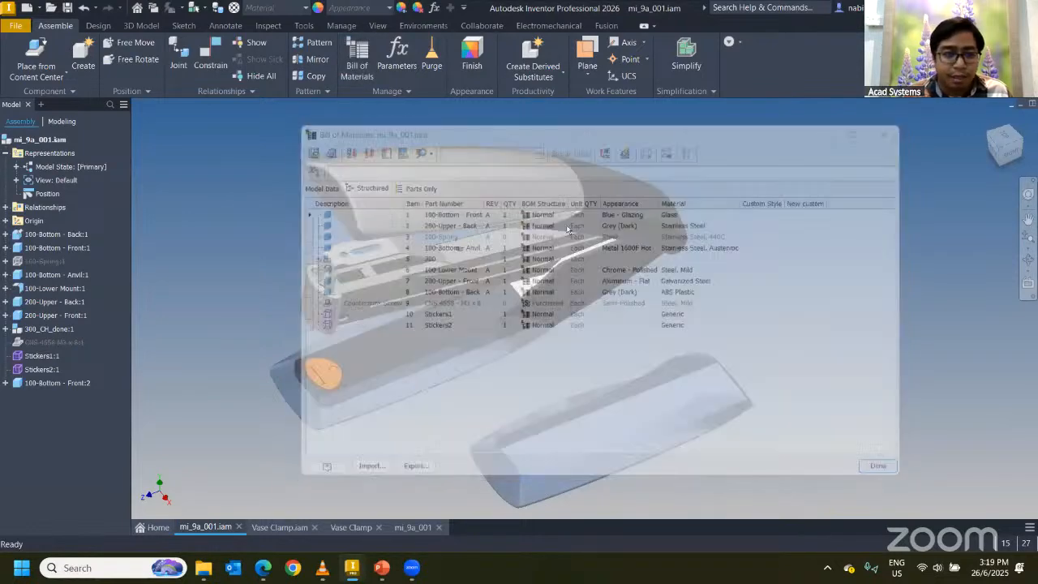
# Step: Open the part 200-Upper - Front and inspect its custom iProperties and the list of available property names
pyautogui.rightClick(73, 315)
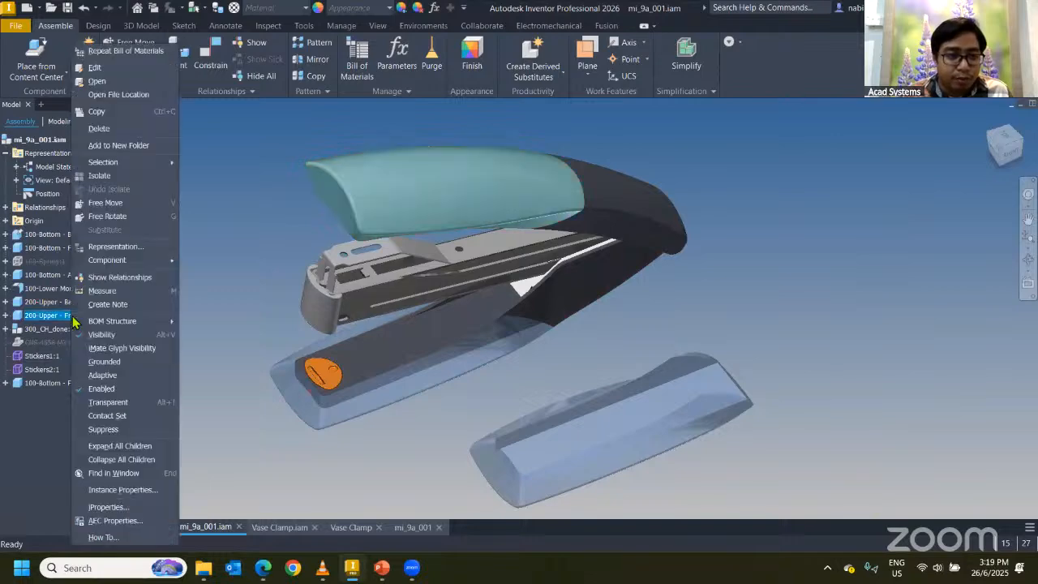
pyautogui.click(97, 81)
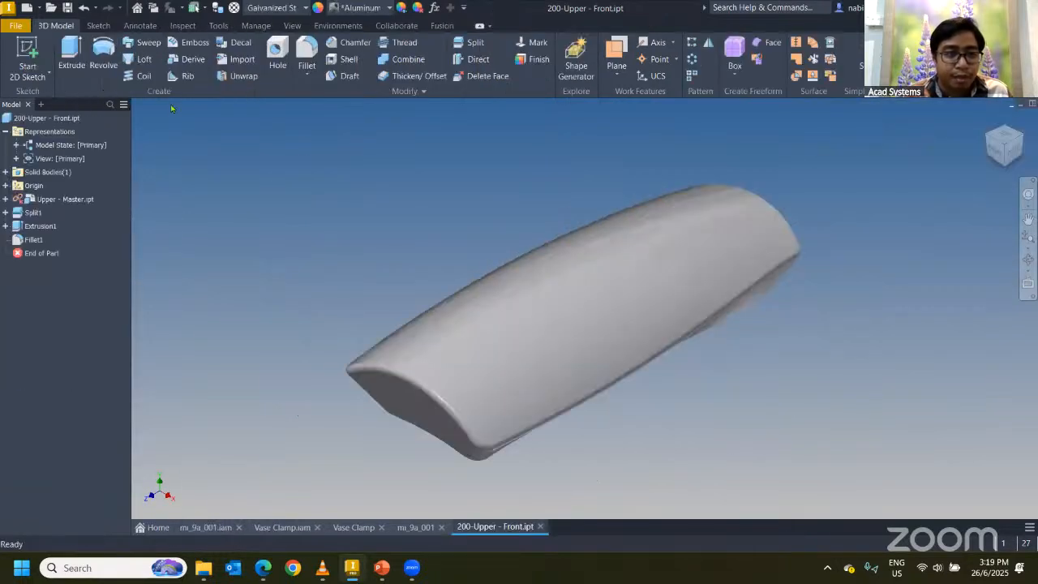
pyautogui.rightClick(25, 122)
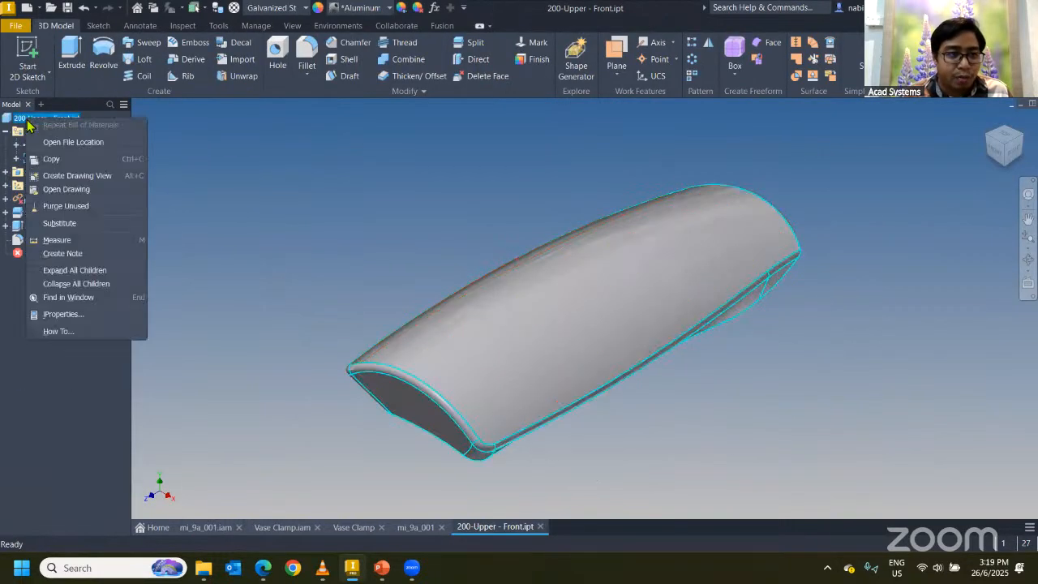
pyautogui.click(82, 323)
pyautogui.click(498, 94)
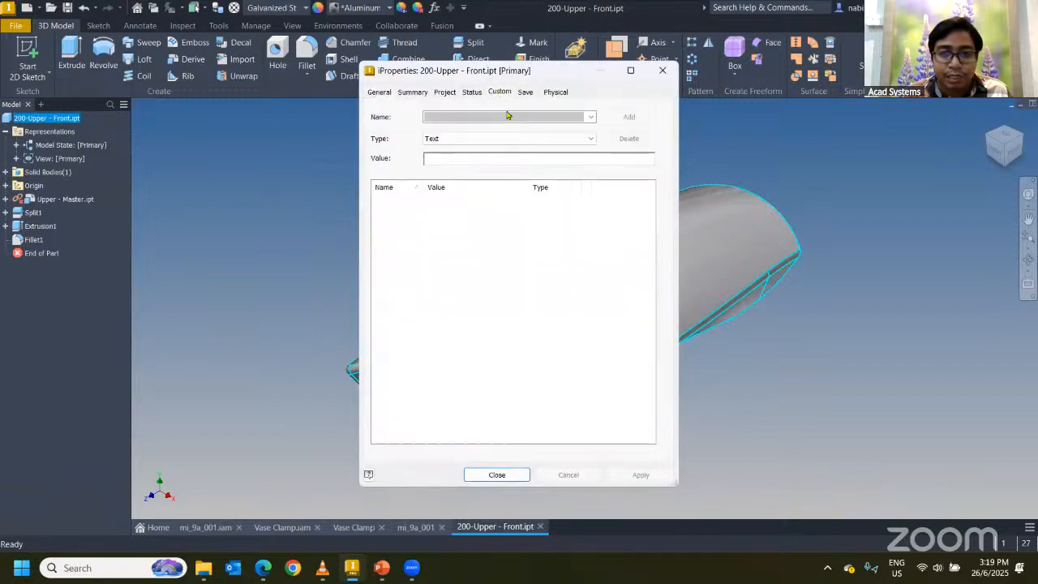
pyautogui.click(590, 119)
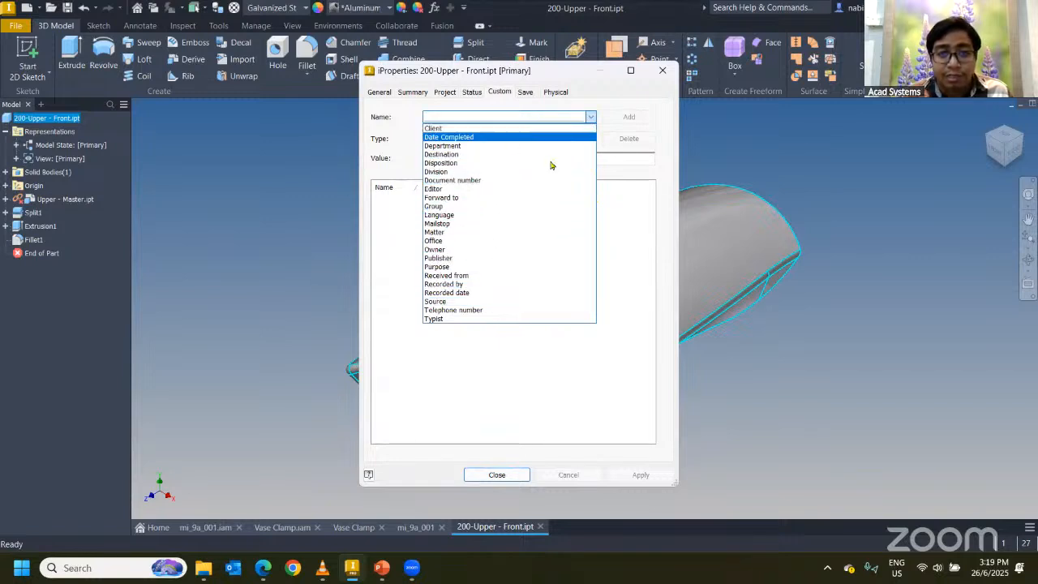
pyautogui.click(665, 73)
pyautogui.click(663, 72)
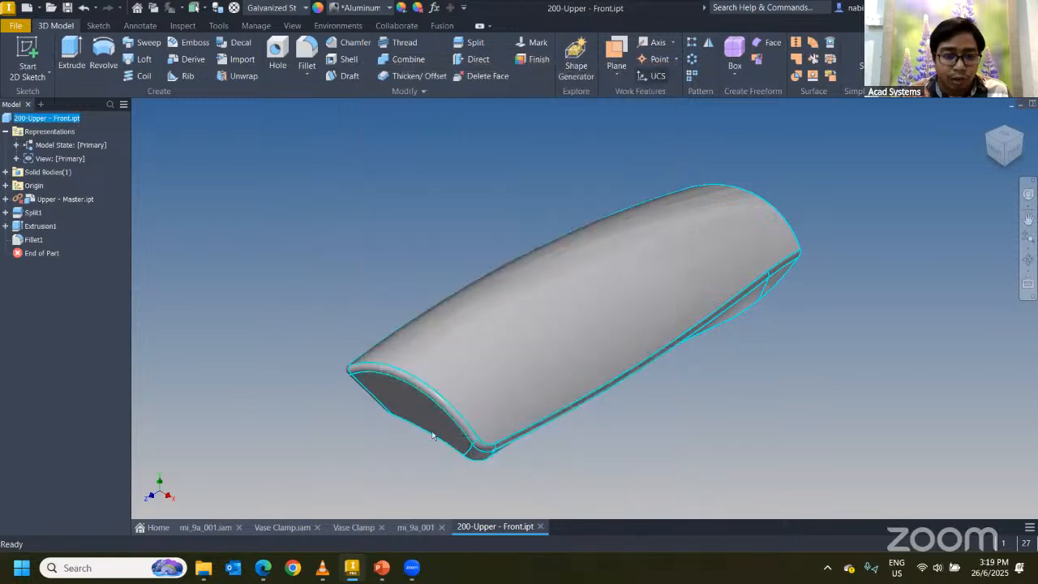
# Step: Return to mi_9a_001.iam and enter Style 1 as the New custom value of 100-Bottom - Front in the bill of materials
pyautogui.click(205, 527)
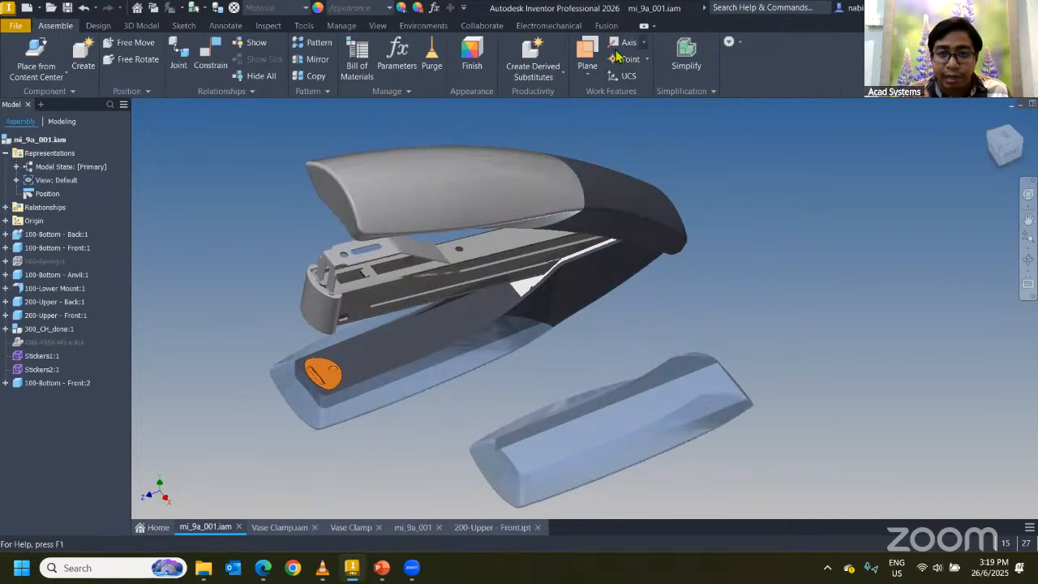
pyautogui.click(361, 59)
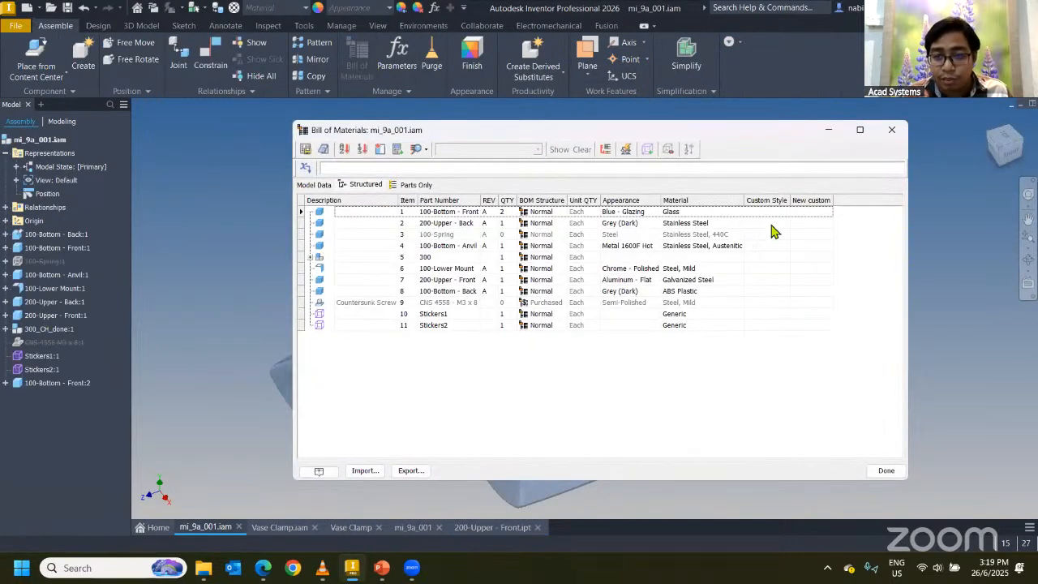
pyautogui.click(814, 212)
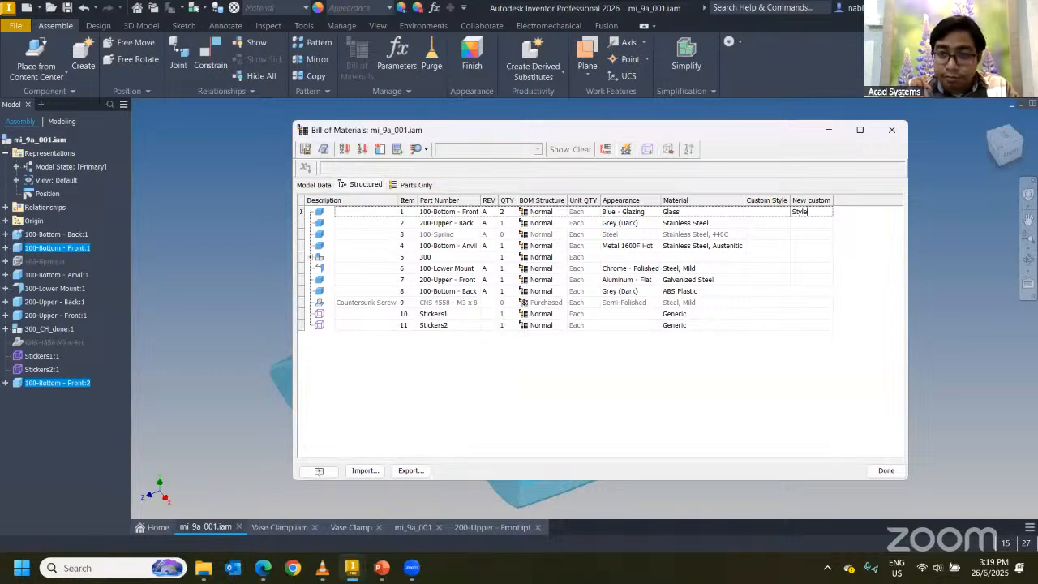
# Step: Copy the Style 1 value into the New custom cell of 100-Bottom - Anvil and change it to Style 2
pyautogui.click(821, 212)
pyautogui.hotkey('ctrl', 'c')
pyautogui.click(819, 236)
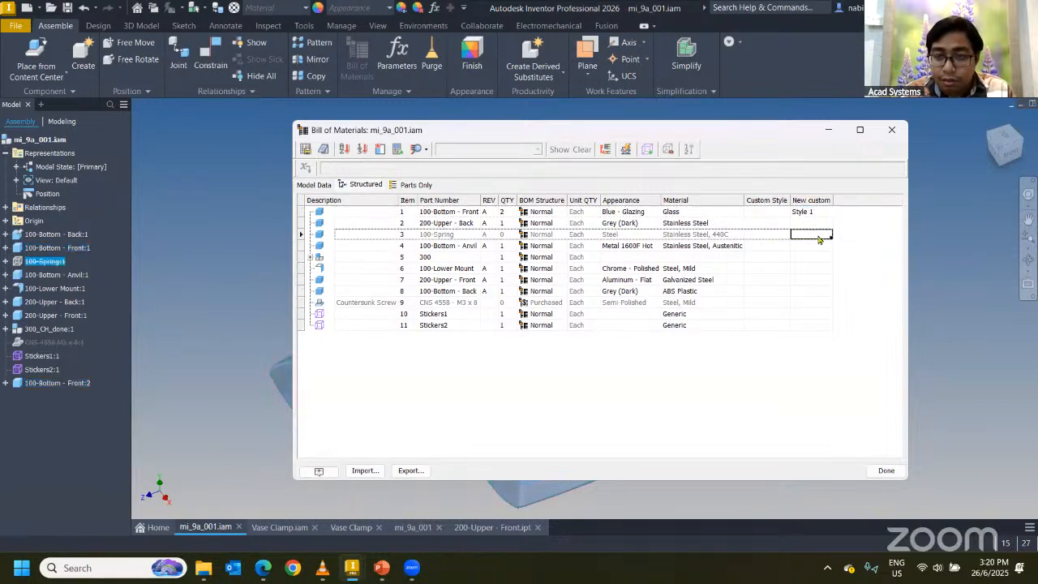
pyautogui.rightClick(806, 235)
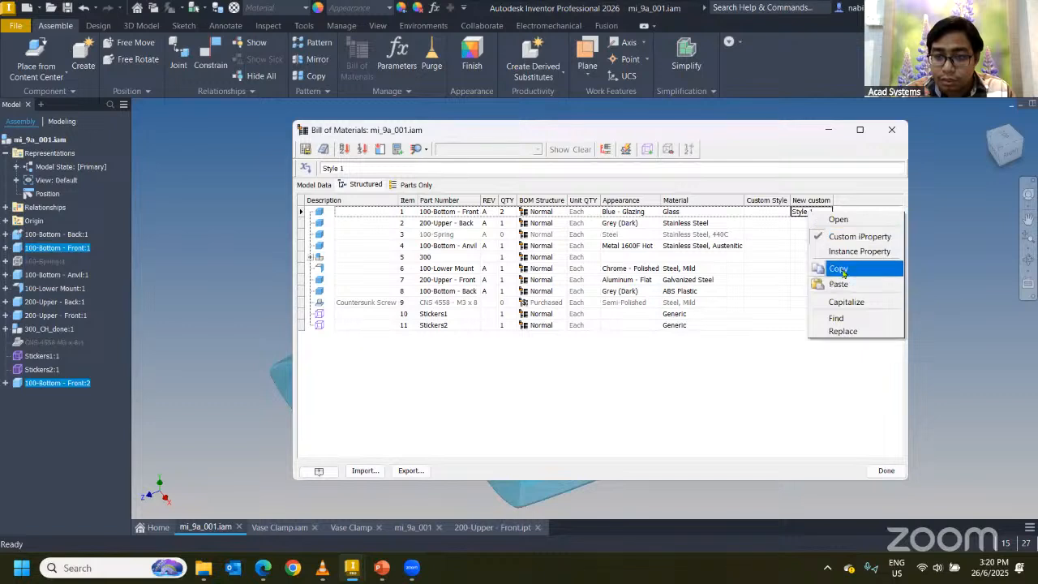
pyautogui.click(812, 246)
pyautogui.rightClick(810, 247)
pyautogui.click(840, 321)
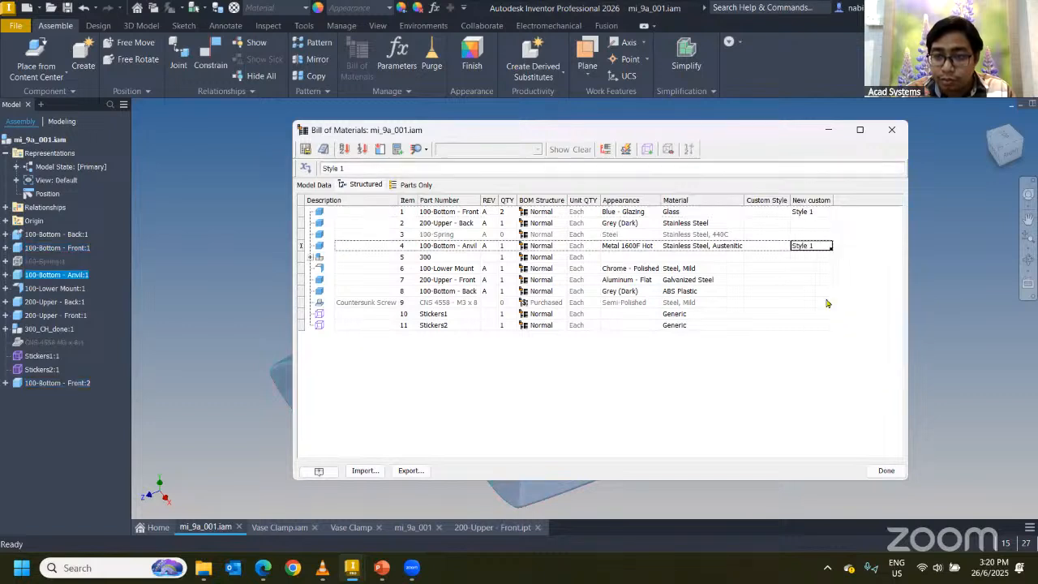
pyautogui.click(812, 247)
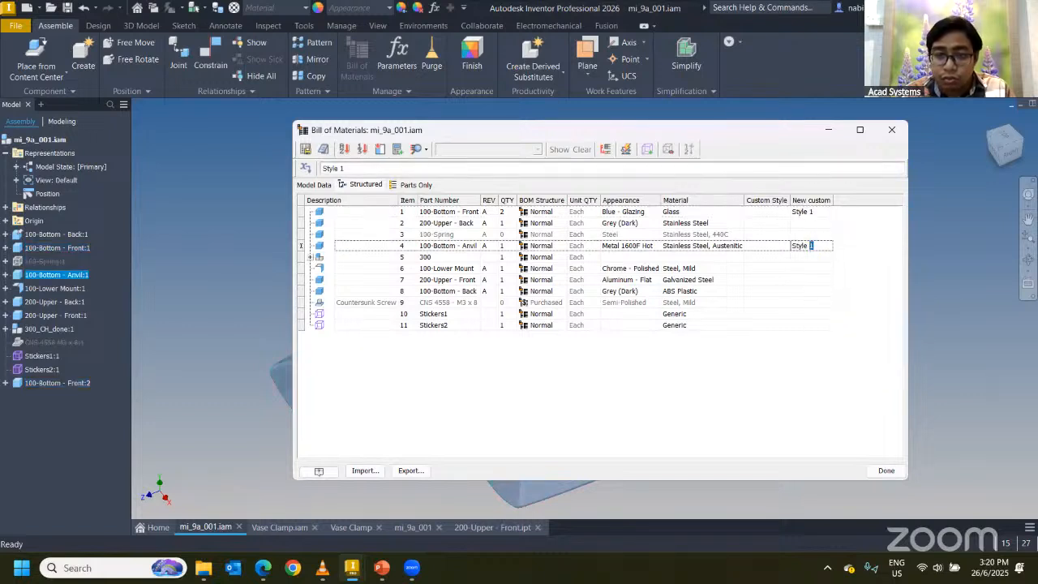
pyautogui.write('2')
# Step: Set the New custom value of 200-Upper - Front to Style 3 in the bill of materials
pyautogui.click(811, 302)
pyautogui.click(810, 282)
pyautogui.click(811, 282)
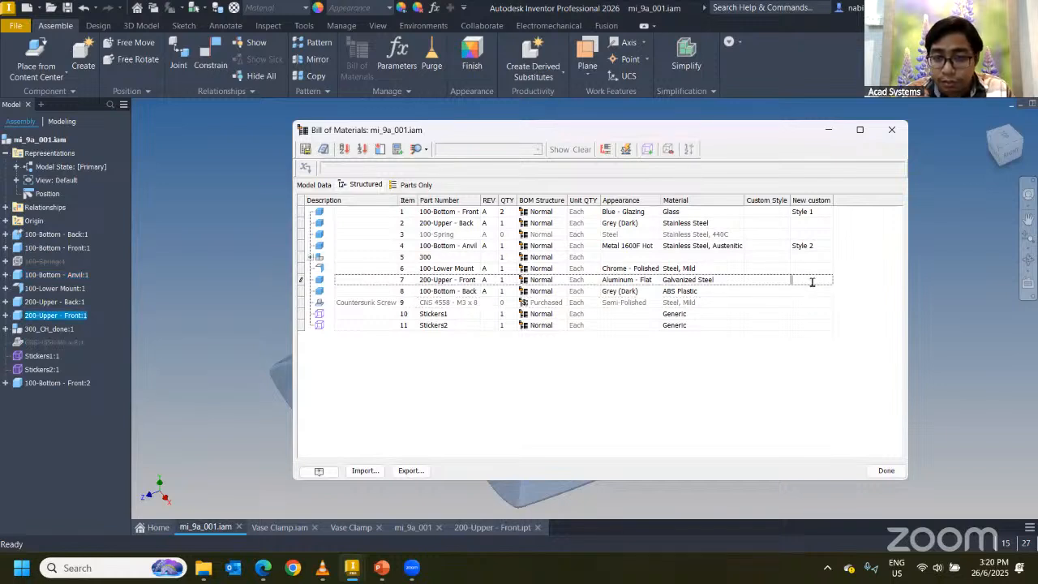
pyautogui.rightClick(812, 281)
pyautogui.click(838, 319)
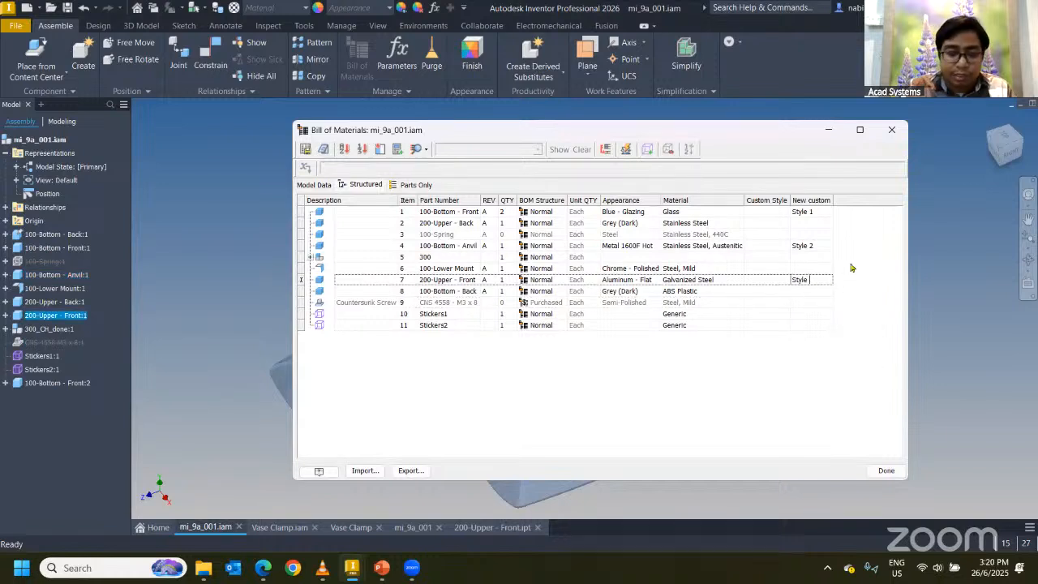
pyautogui.press('Return')
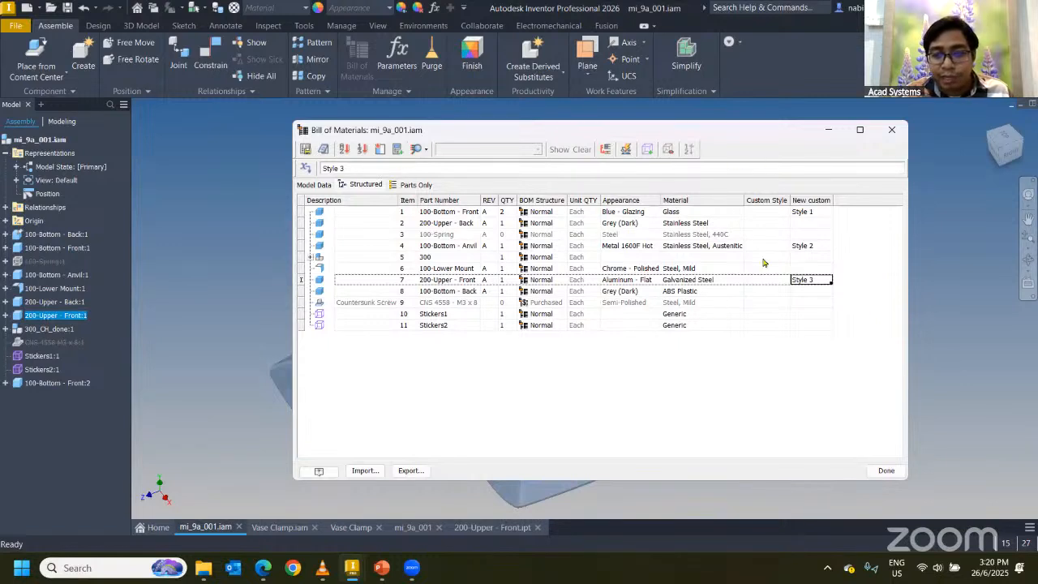
pyautogui.click(816, 295)
pyautogui.click(820, 280)
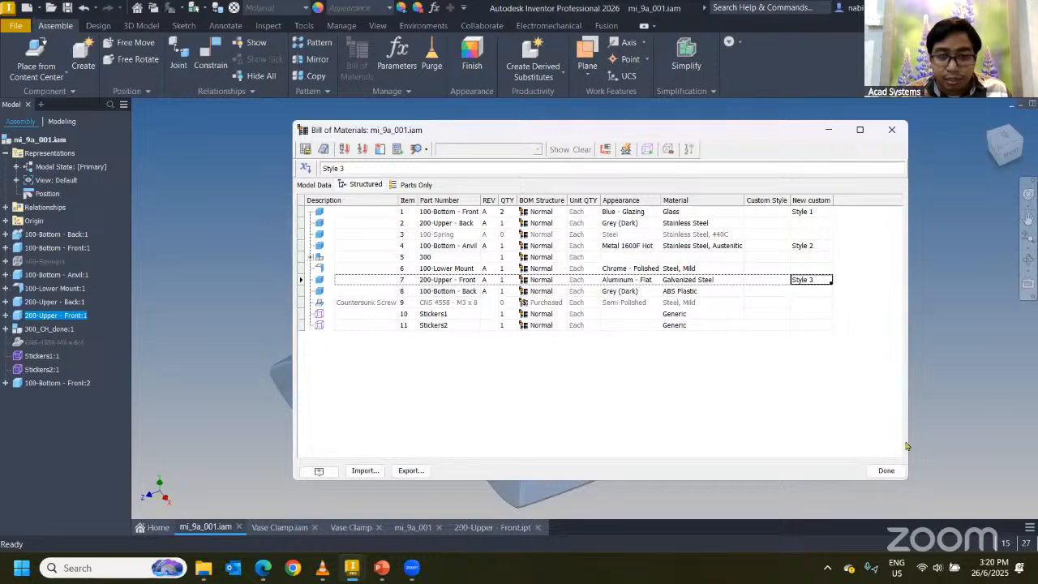
# Step: Close the bill of materials, open the part 200-Upper - Front and check the New custom property in its custom iProperties
pyautogui.click(886, 470)
pyautogui.rightClick(65, 321)
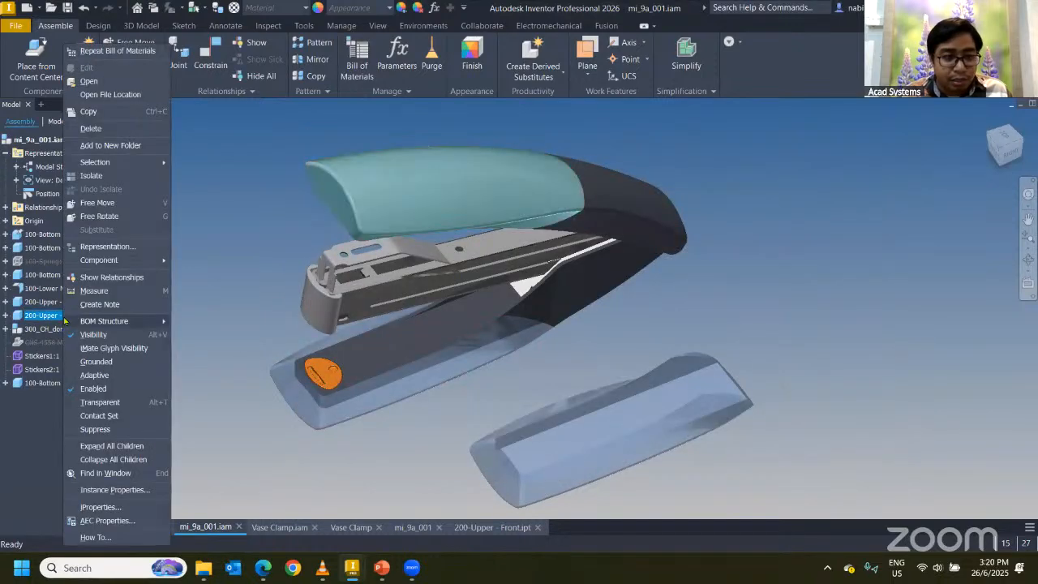
pyautogui.click(90, 82)
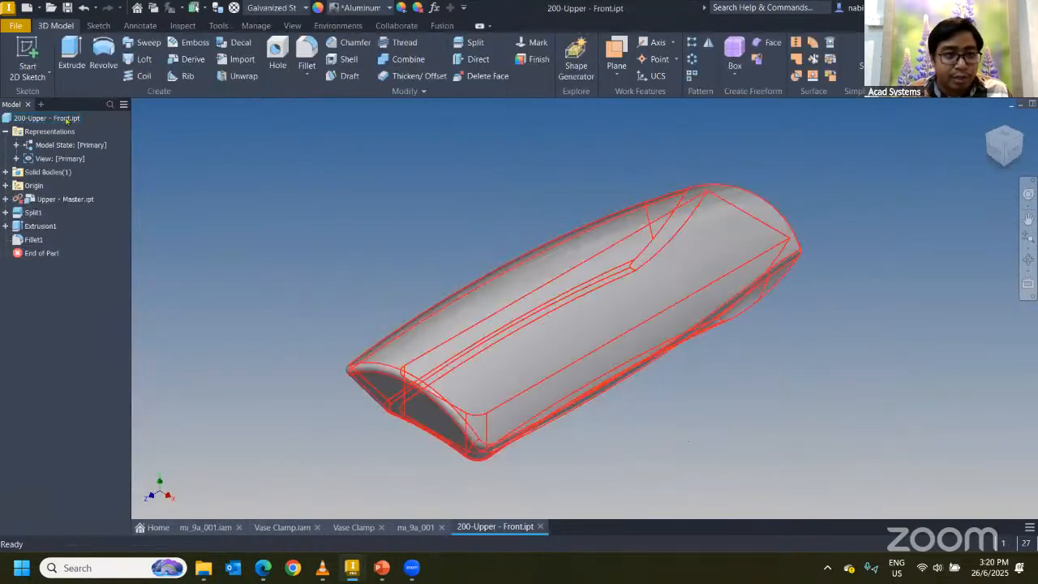
pyautogui.rightClick(66, 119)
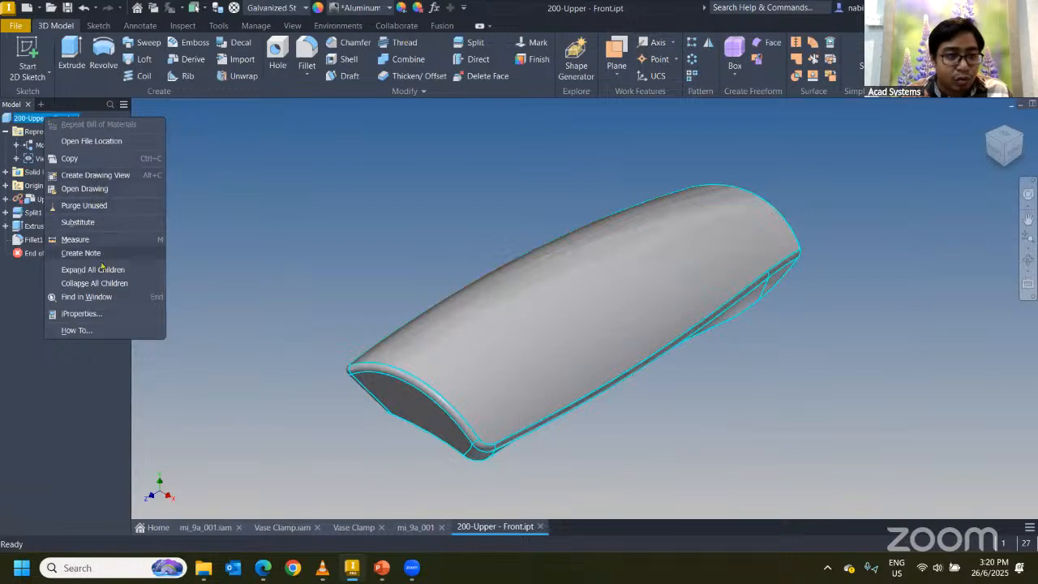
pyautogui.click(81, 313)
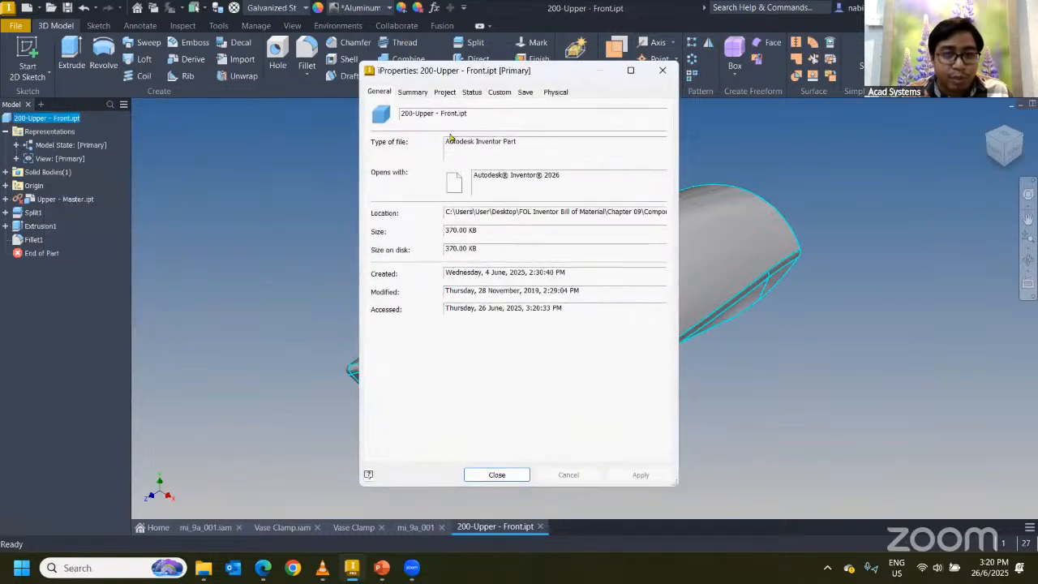
pyautogui.click(499, 91)
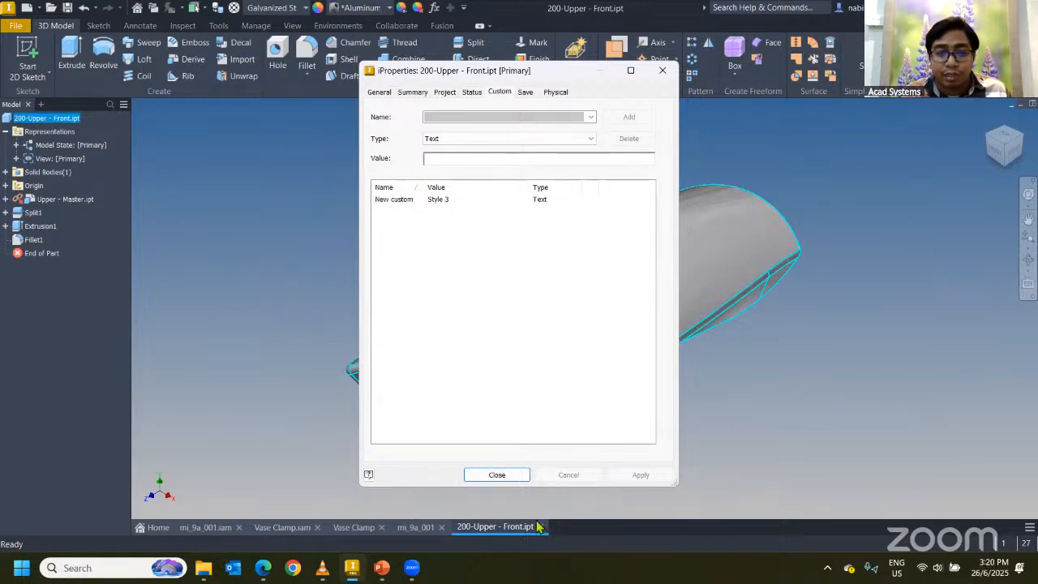
pyautogui.click(512, 476)
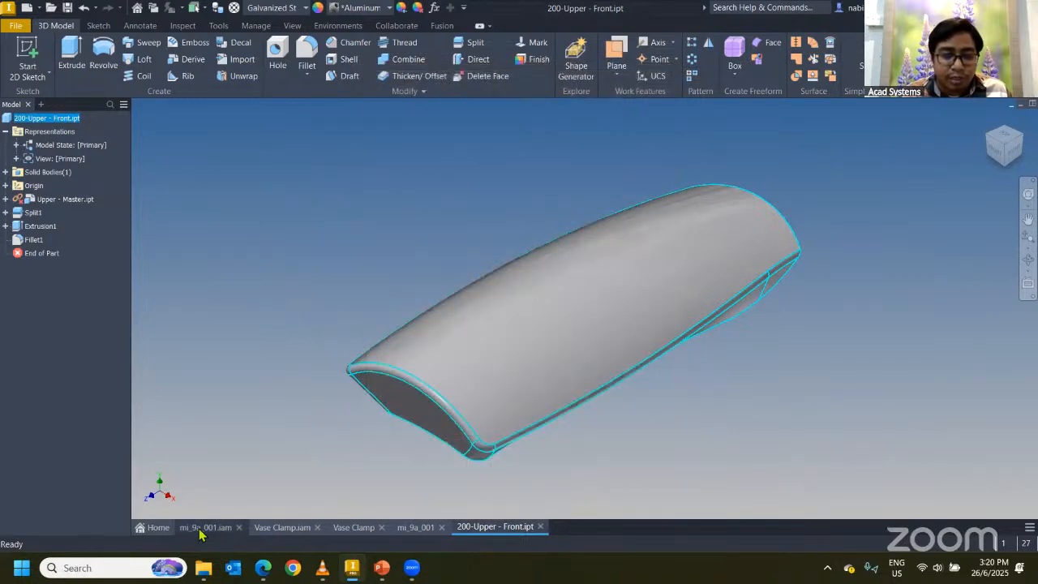
# Step: Return to the mi_9a_001.iam assembly and reopen its bill of materials
pyautogui.click(200, 531)
pyautogui.click(378, 176)
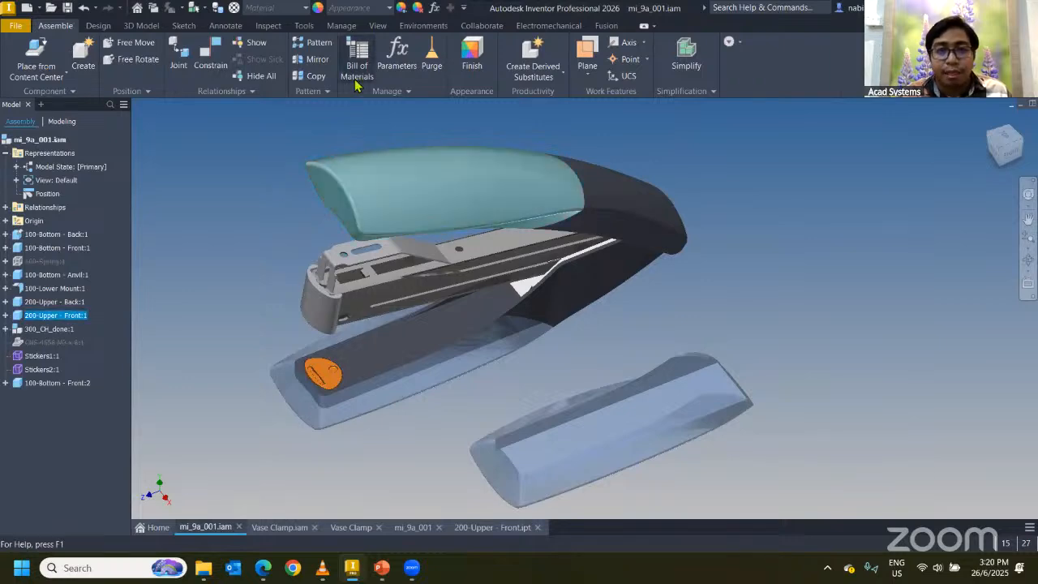
pyautogui.click(356, 85)
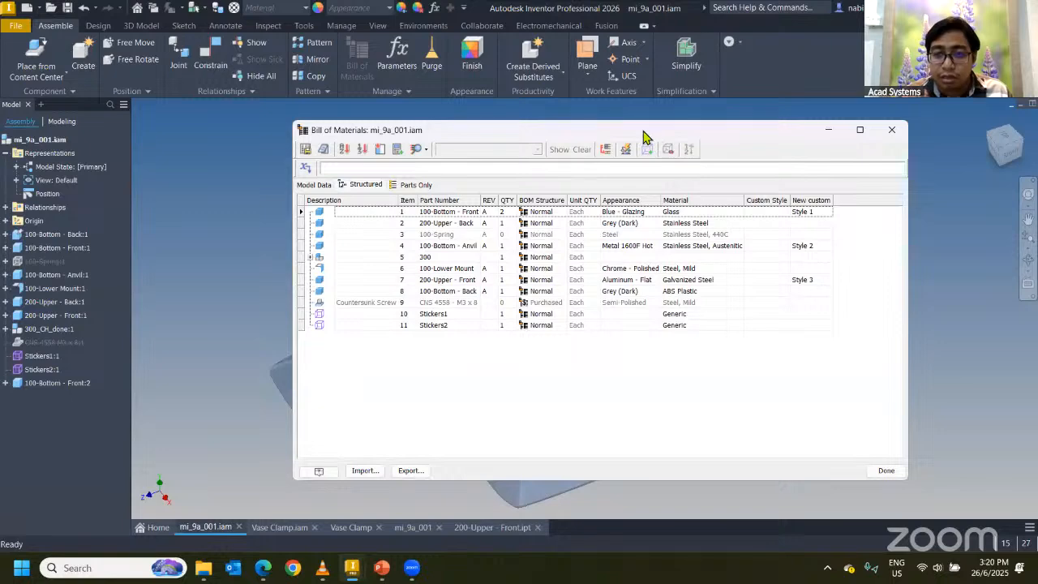
# Step: Set the appearance of 100-Bottom - Back to Orange in the stapler assembly's bill of materials
pyautogui.moveTo(644, 131); pyautogui.dragTo(827, 165)
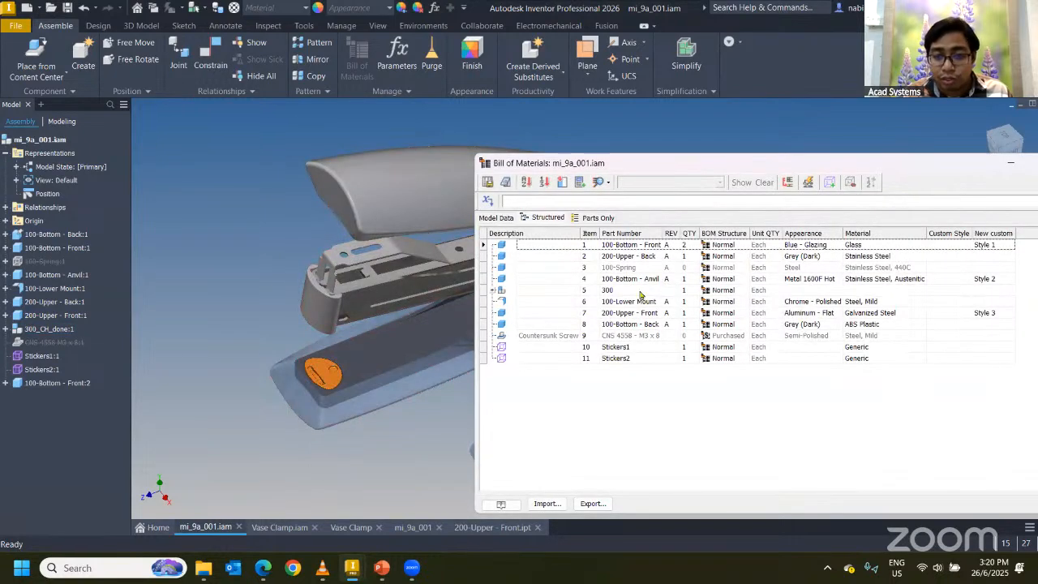
pyautogui.click(687, 280)
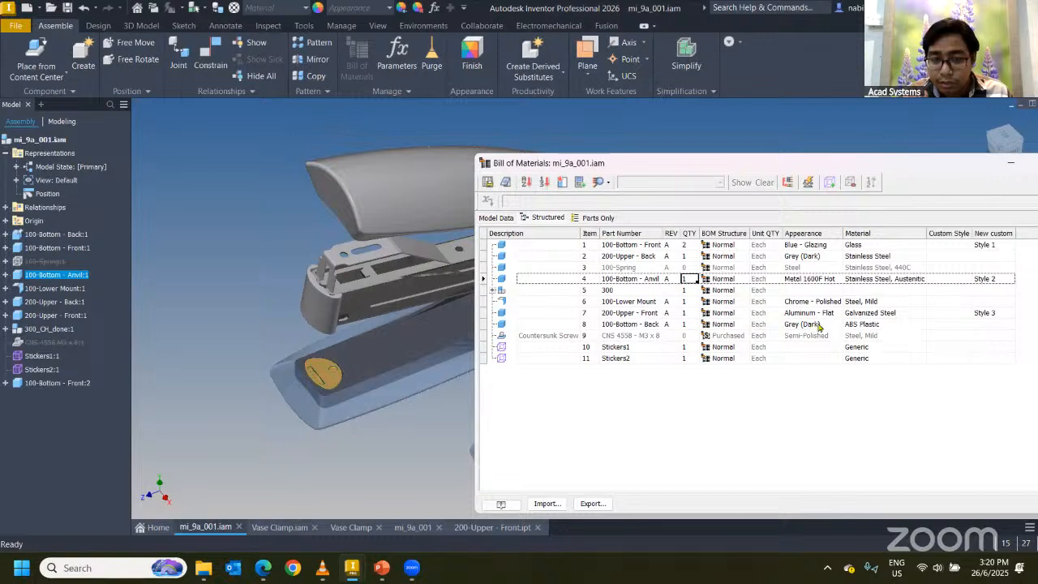
pyautogui.click(819, 325)
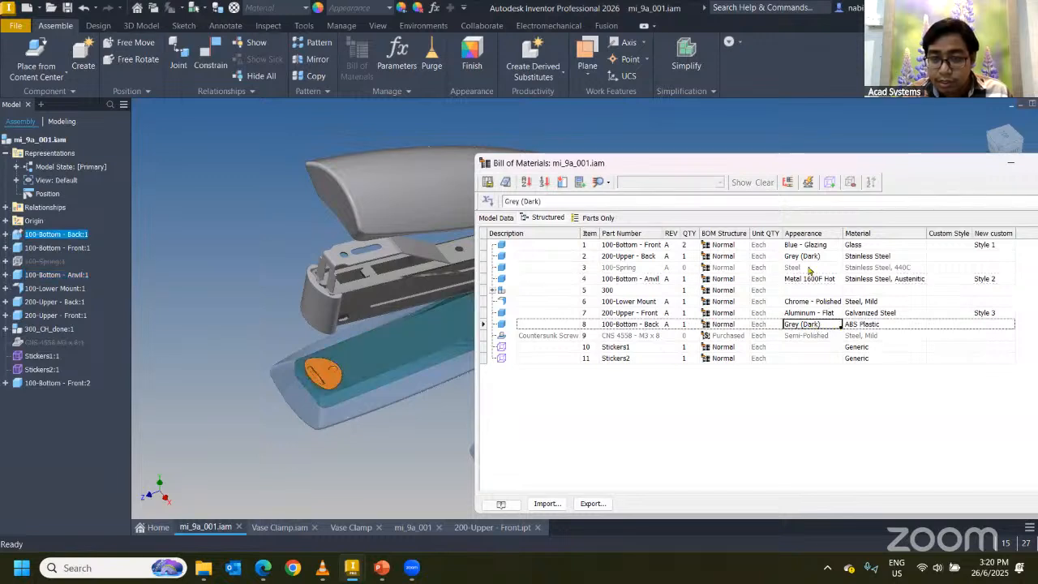
pyautogui.click(819, 324)
pyautogui.click(838, 324)
pyautogui.scroll(-2, 839, 375)
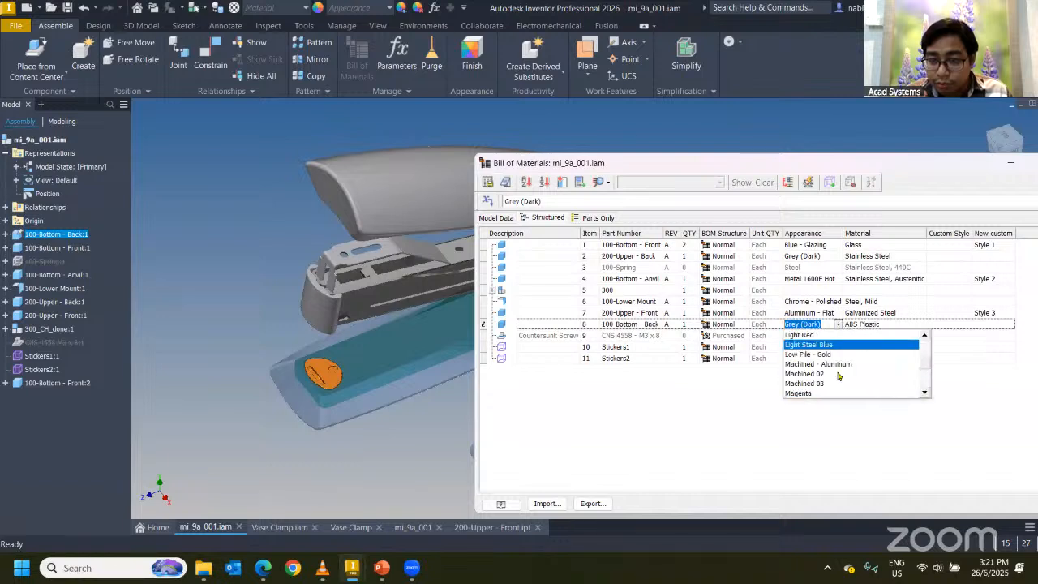
pyautogui.scroll(-3, 839, 376)
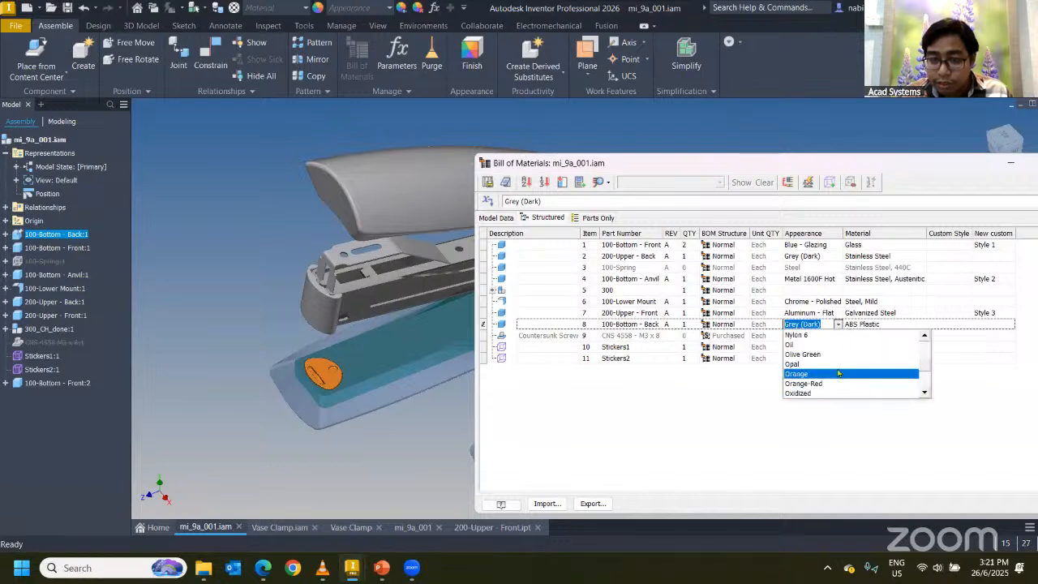
pyautogui.click(839, 373)
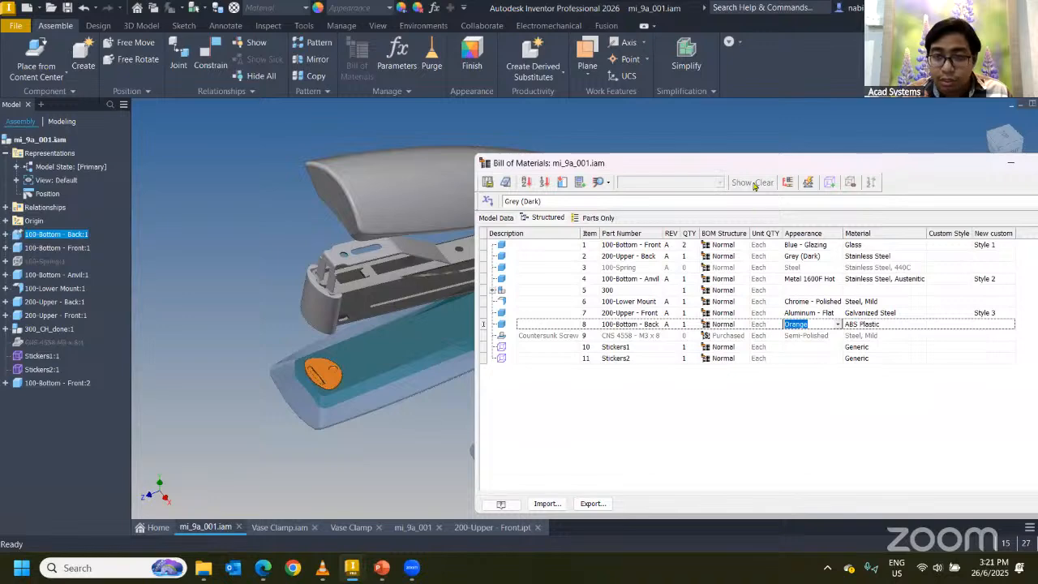
pyautogui.moveTo(754, 185); pyautogui.dragTo(774, 292)
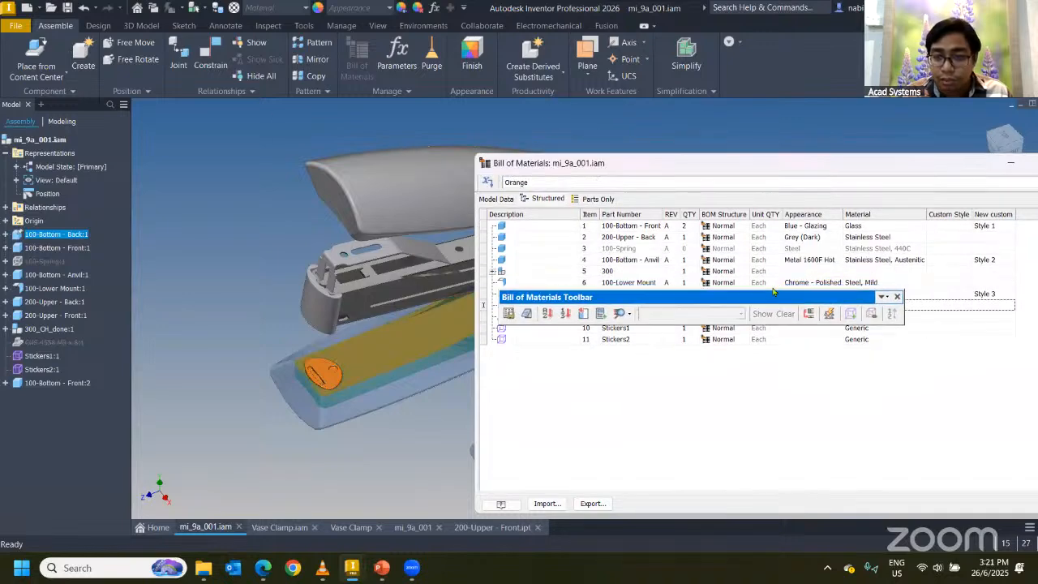
pyautogui.moveTo(698, 290); pyautogui.dragTo(509, 84)
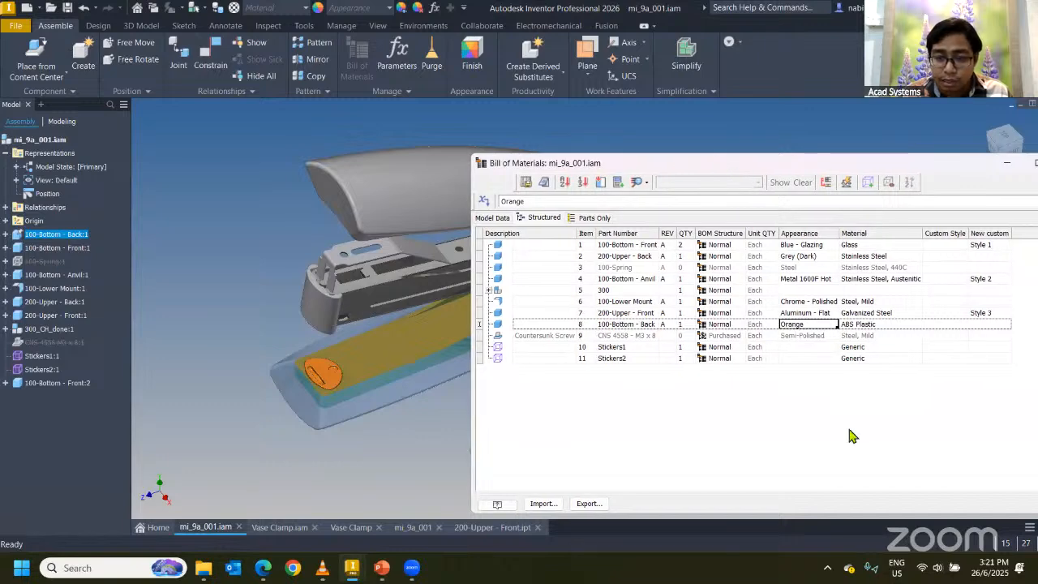
# Step: Close the bill of materials, open the part 100-Bottom - Back to check its appearance, and close the part again
pyautogui.click(849, 430)
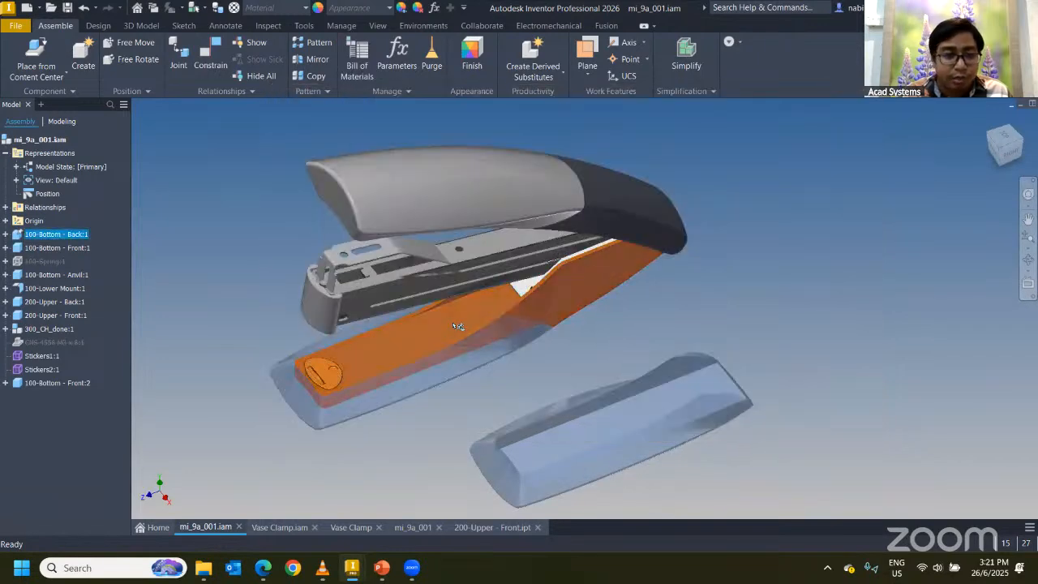
pyautogui.rightClick(70, 235)
pyautogui.click(91, 82)
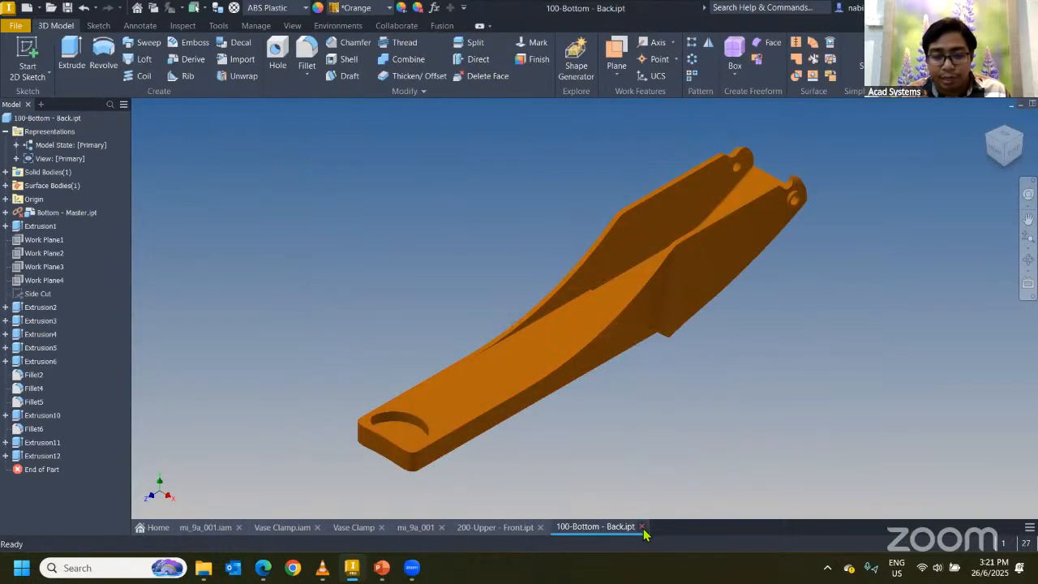
pyautogui.click(640, 528)
pyautogui.click(489, 299)
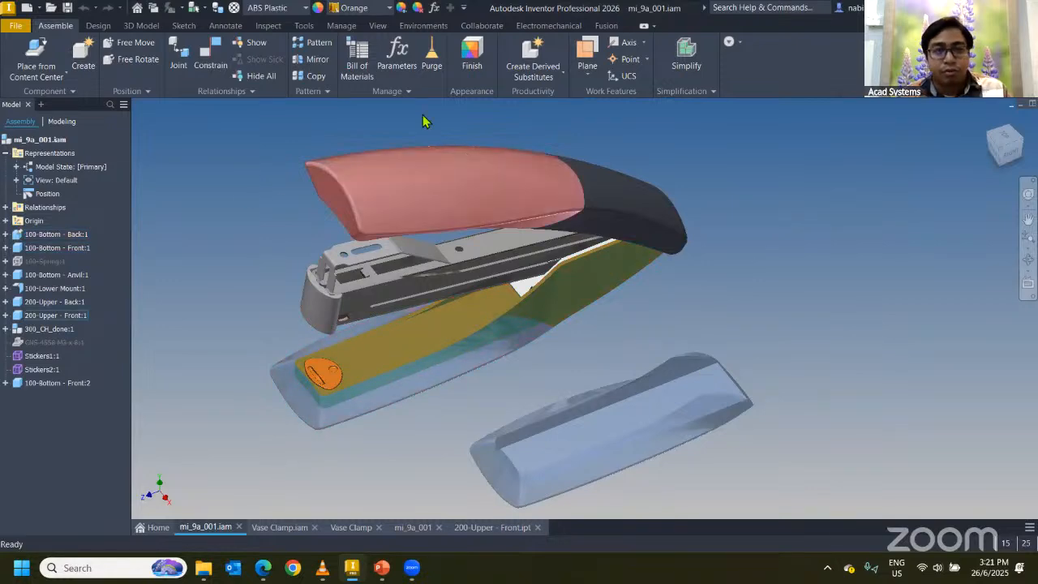
# Step: Review the stapler assembly's bill of materials again, close it, and check the parts list in the mi_9a_001 drawing before returning to the assembly
pyautogui.click(354, 63)
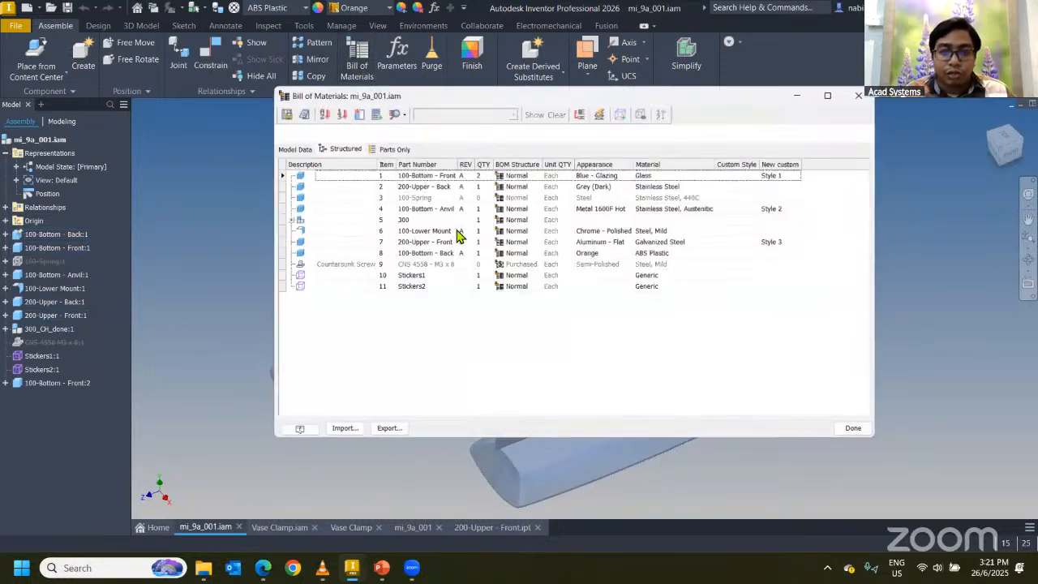
pyautogui.moveTo(764, 87); pyautogui.dragTo(669, 100)
pyautogui.click(772, 100)
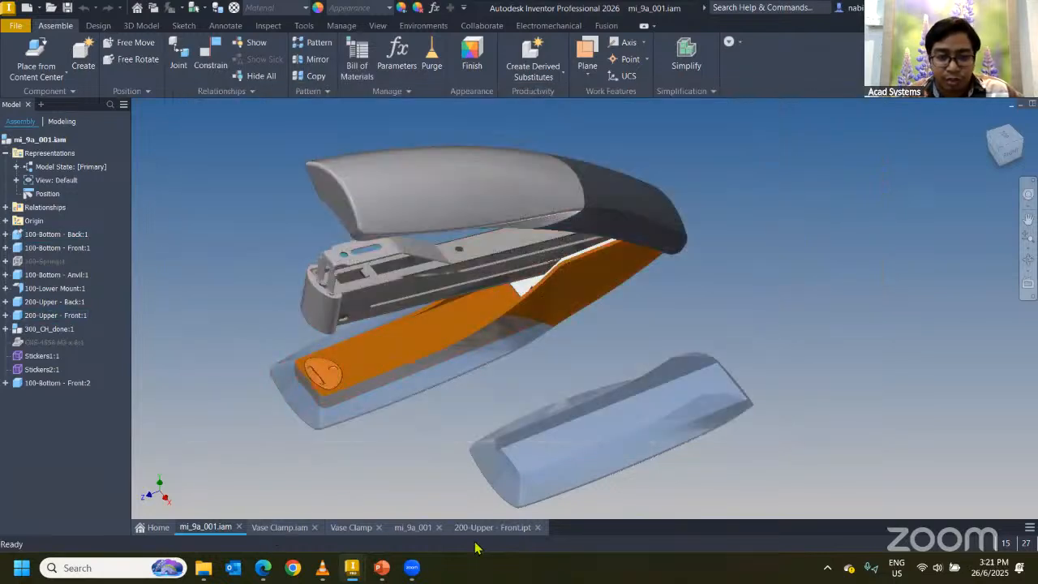
pyautogui.click(519, 528)
pyautogui.click(409, 529)
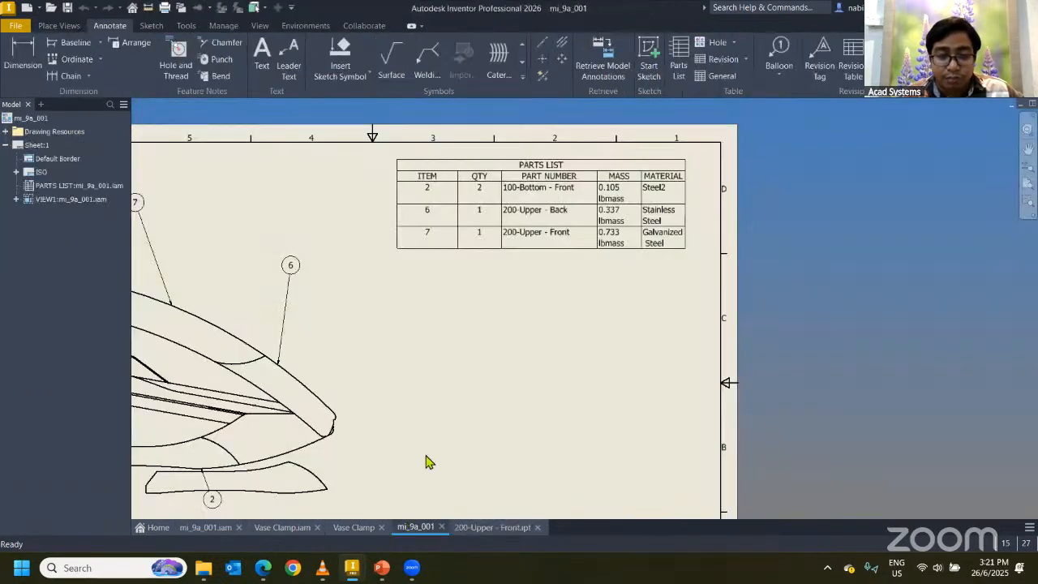
pyautogui.click(185, 530)
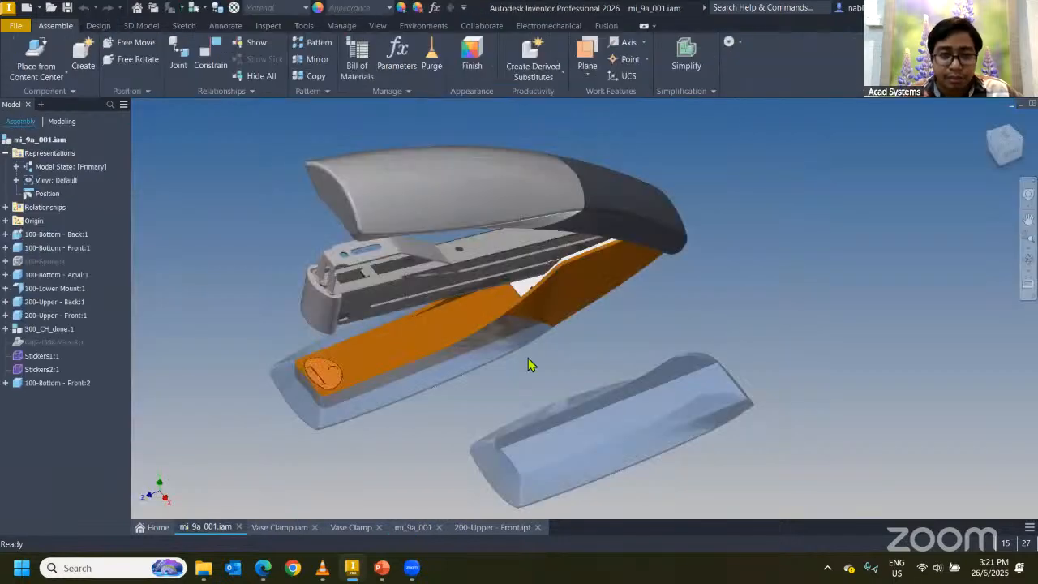
# Step: Switch to Vase Clamp.iam, open the model data view of its bill of materials and inspect the description expression of 7 base
pyautogui.click(270, 528)
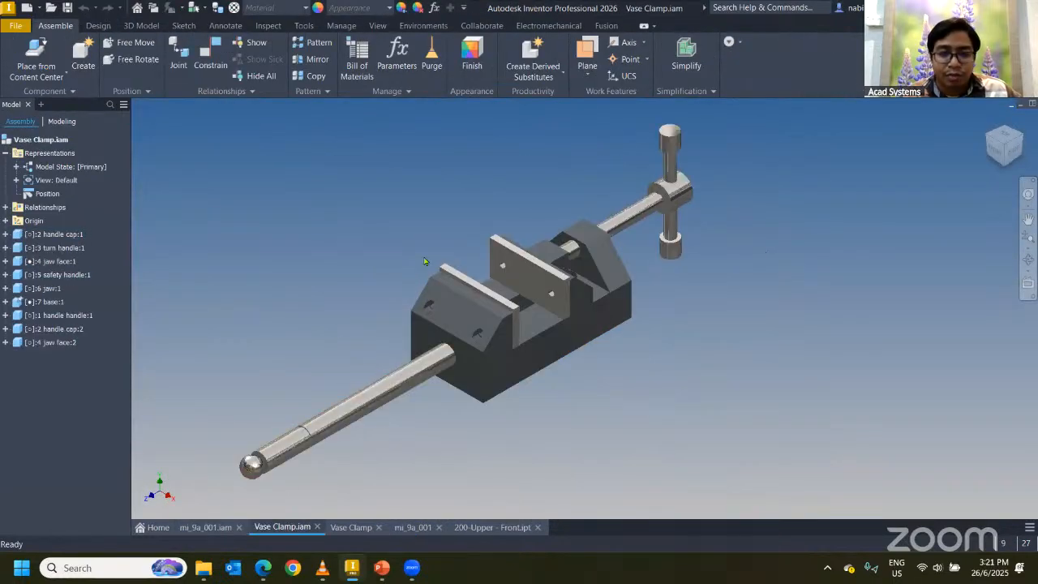
pyautogui.click(357, 57)
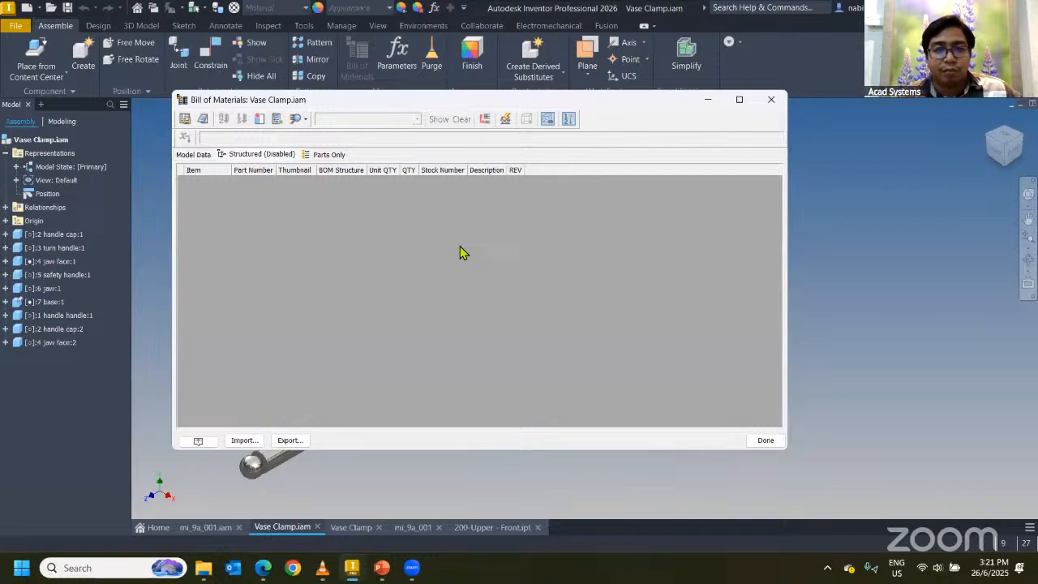
pyautogui.click(204, 154)
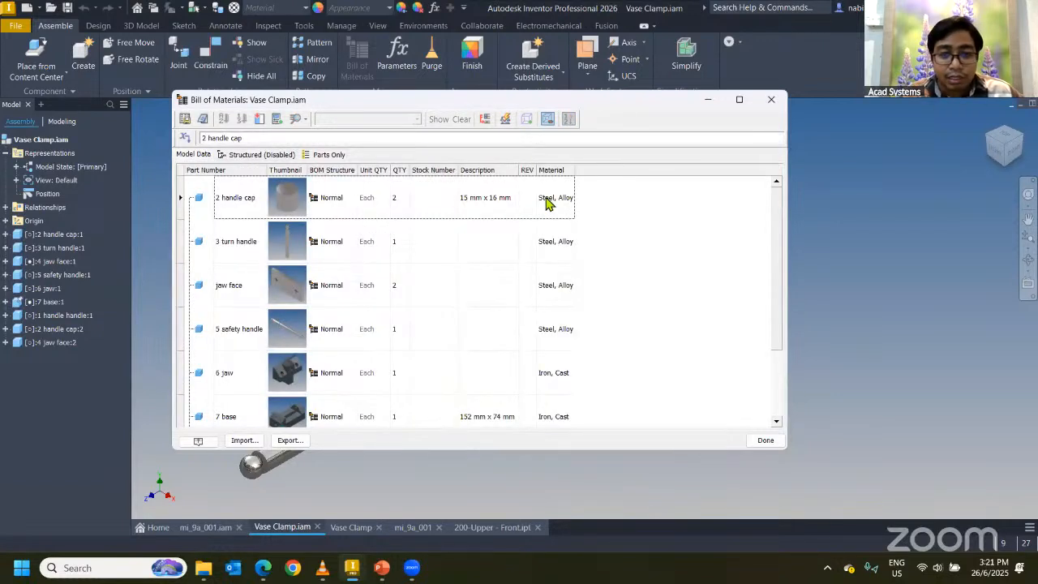
pyautogui.click(519, 170)
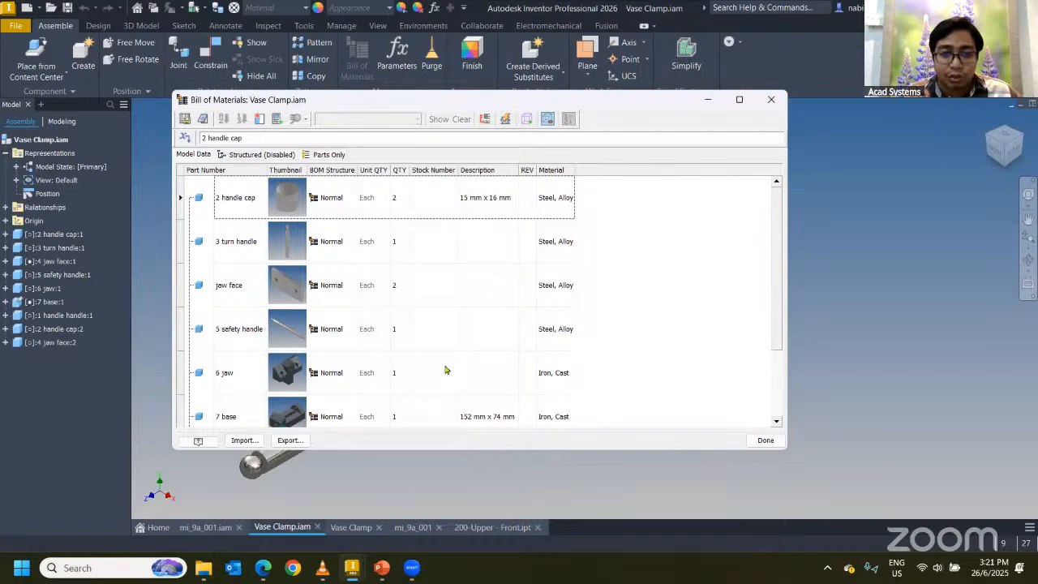
pyautogui.scroll(-2, 454, 365)
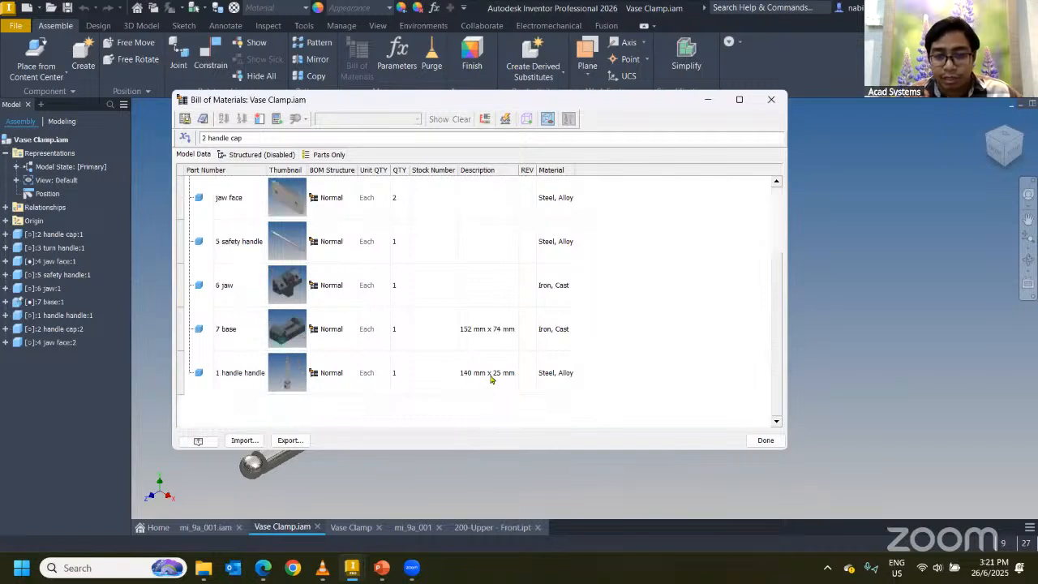
pyautogui.click(460, 338)
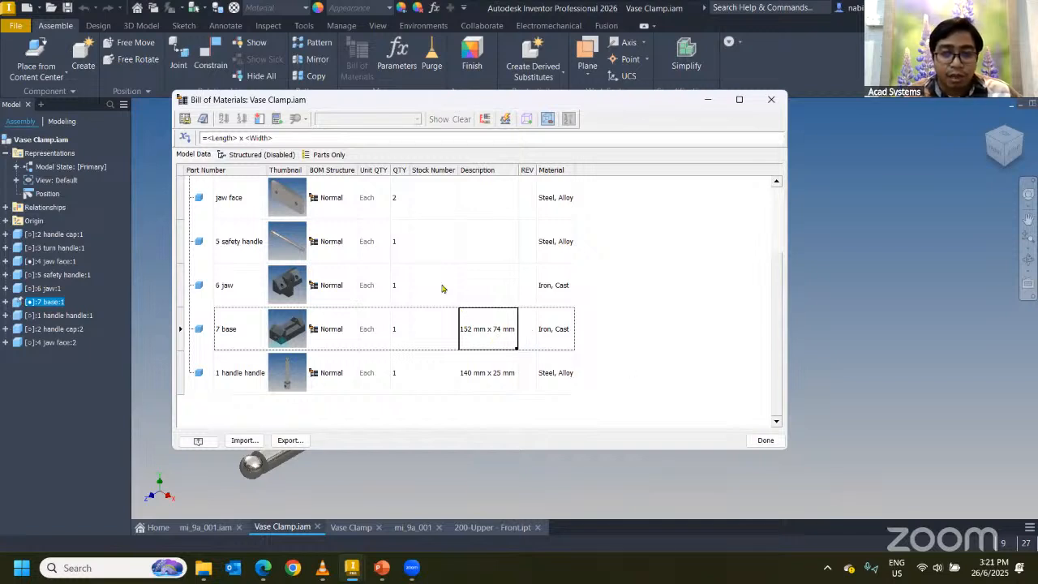
# Step: Enter 20 mm x 10 mm as the description of 3 turn handle in the bill of materials
pyautogui.scroll(2, 487, 288)
pyautogui.doubleClick(479, 247)
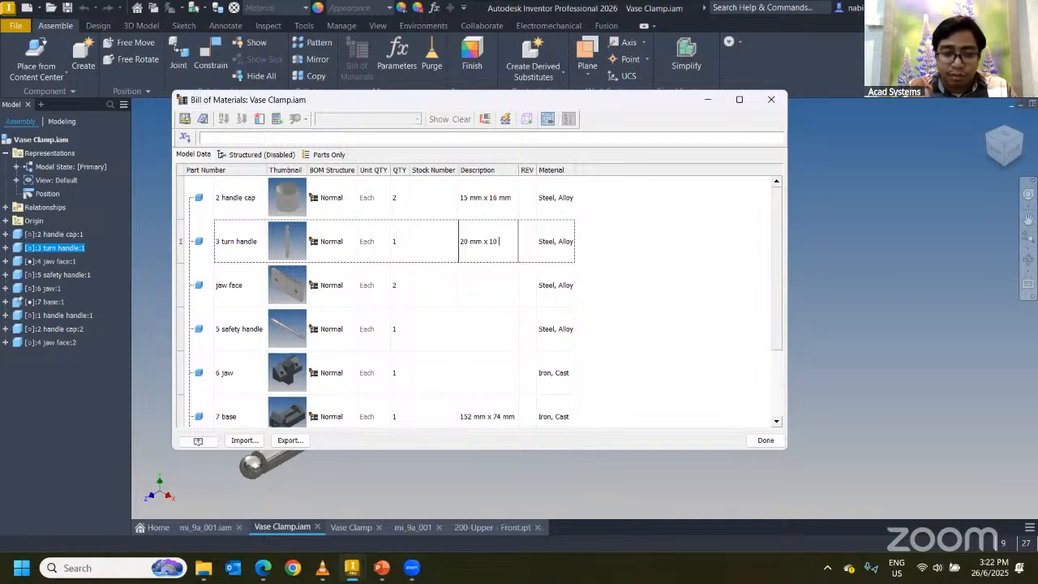
pyautogui.press('Return')
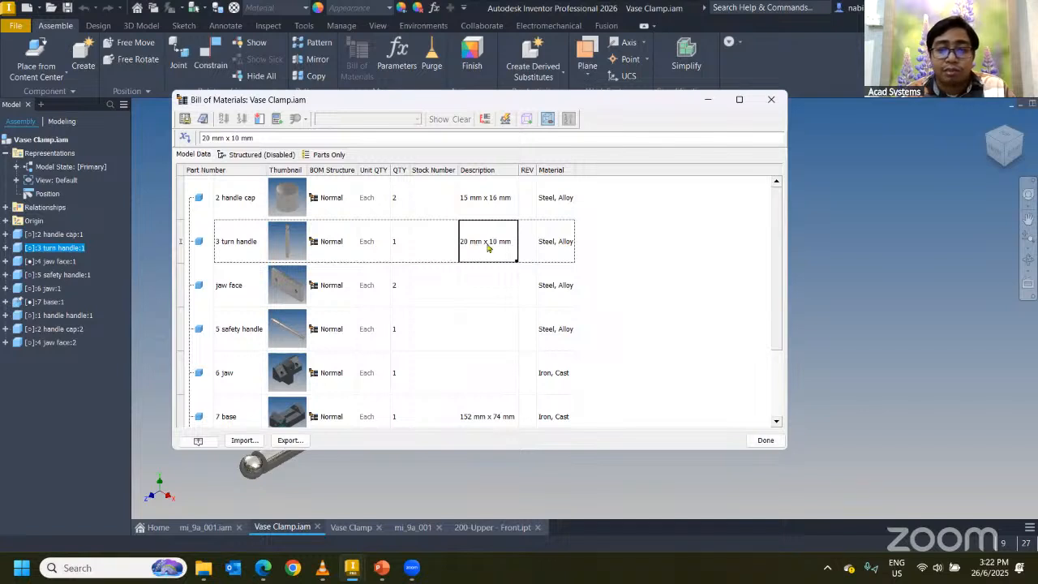
# Step: Clear the description of 3 turn handle so the cell is empty
pyautogui.doubleClick(487, 247)
pyautogui.press('BackSpace')
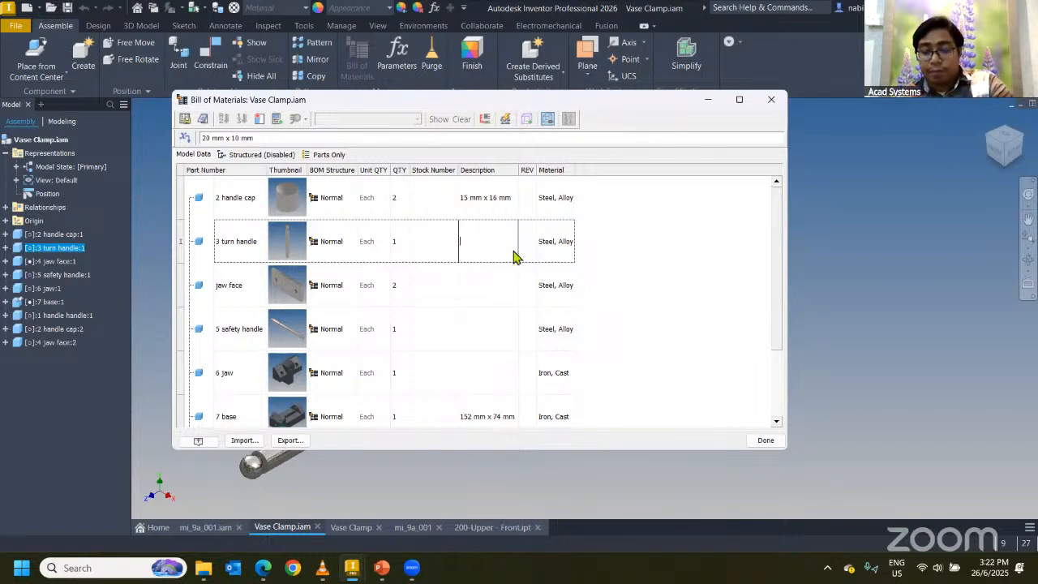
pyautogui.click(490, 287)
pyautogui.click(482, 251)
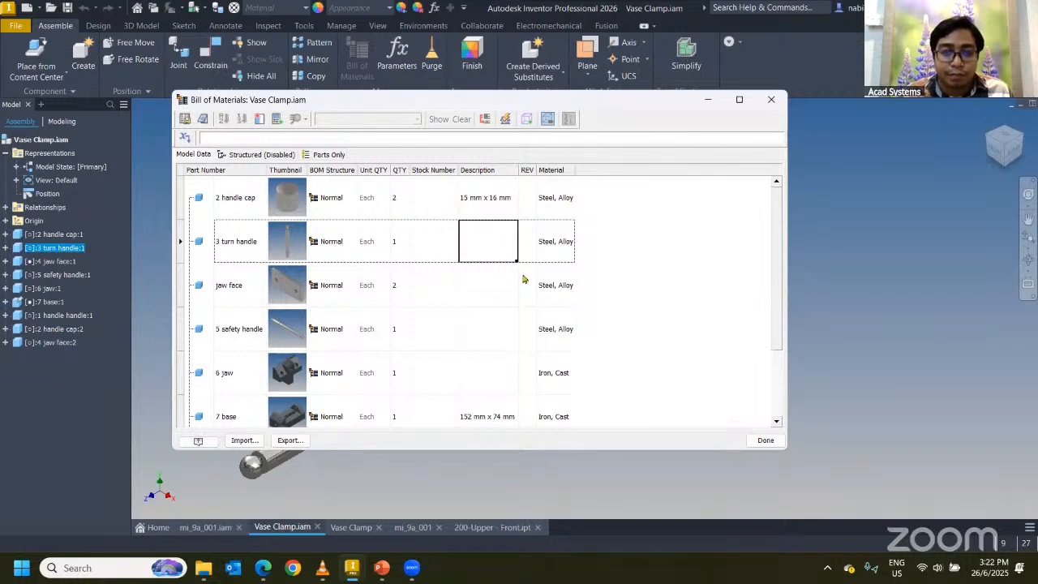
# Step: Check the description expression of 2 handle cap, then open the jaw face part from its bill of materials row
pyautogui.click(489, 211)
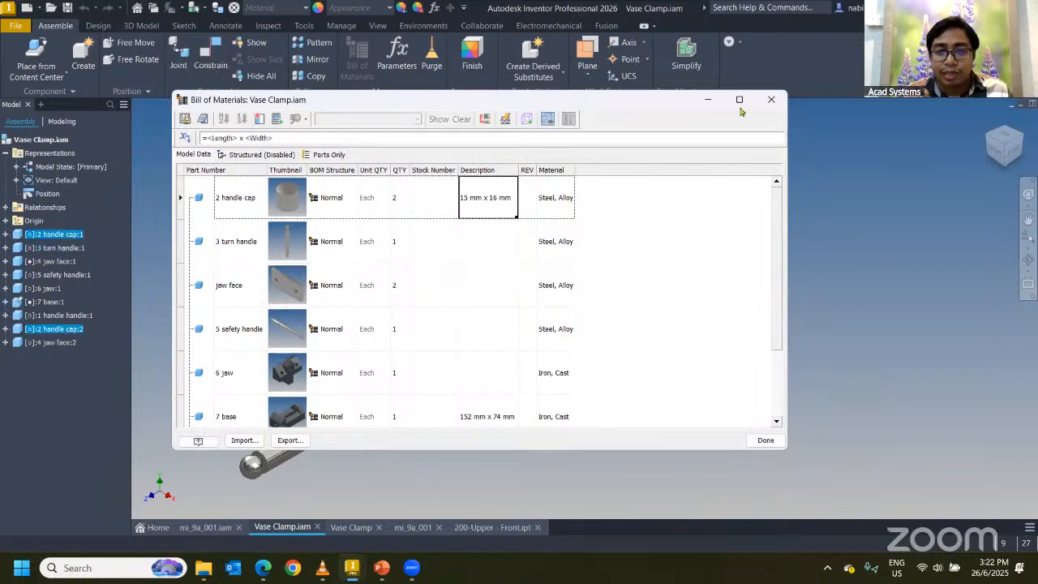
pyautogui.click(303, 251)
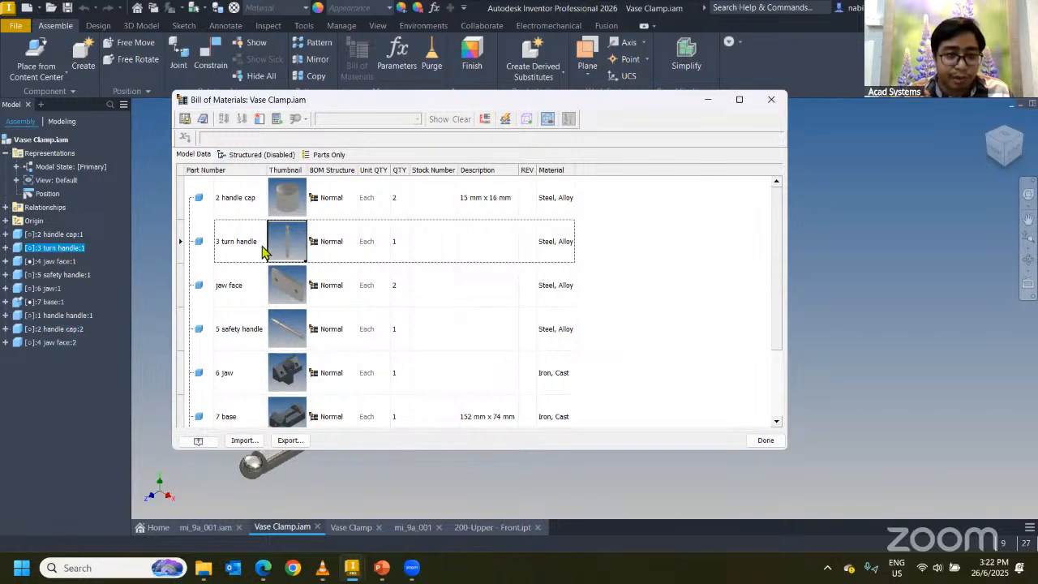
pyautogui.click(243, 290)
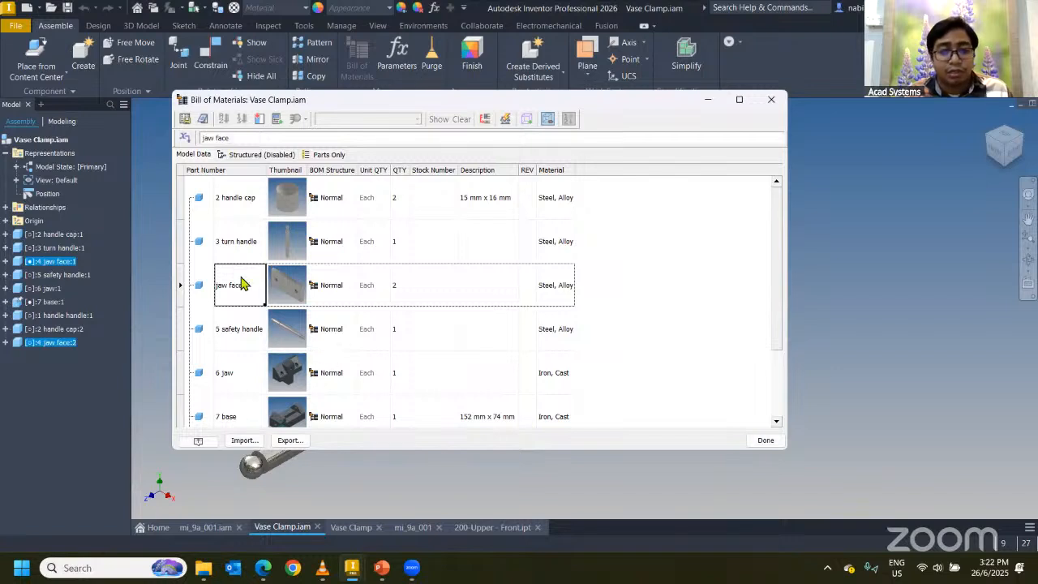
pyautogui.click(288, 290)
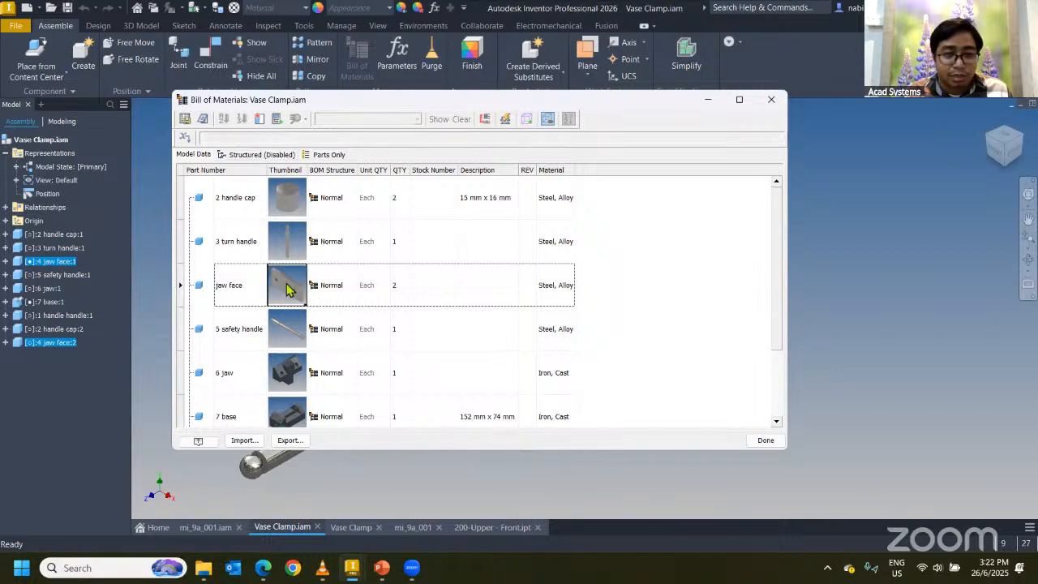
pyautogui.rightClick(287, 284)
pyautogui.click(299, 292)
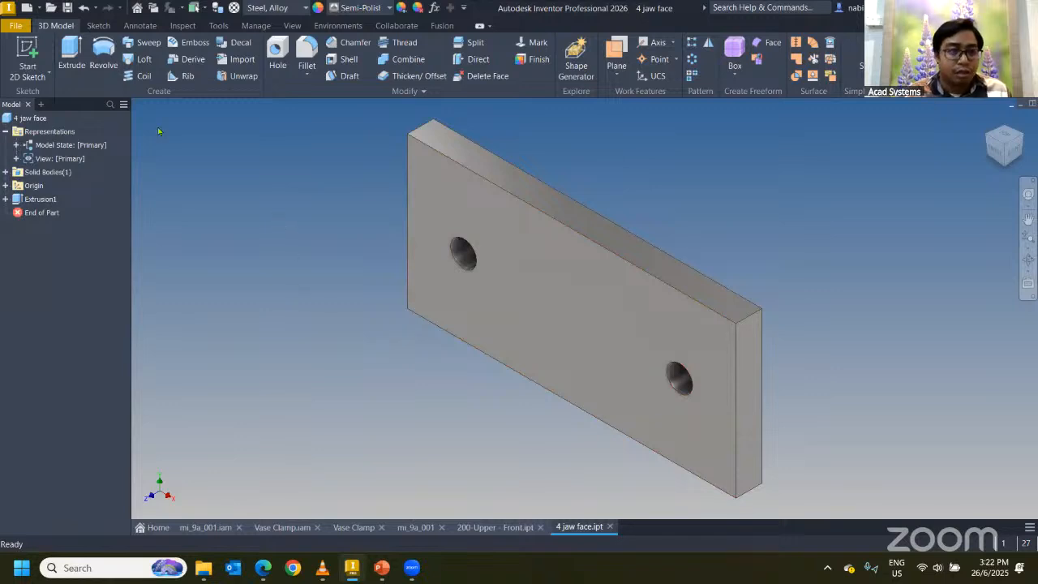
# Step: Open the iProperties of 4 jaw face and look through its general, summary, project, status, custom and save properties
pyautogui.rightClick(31, 119)
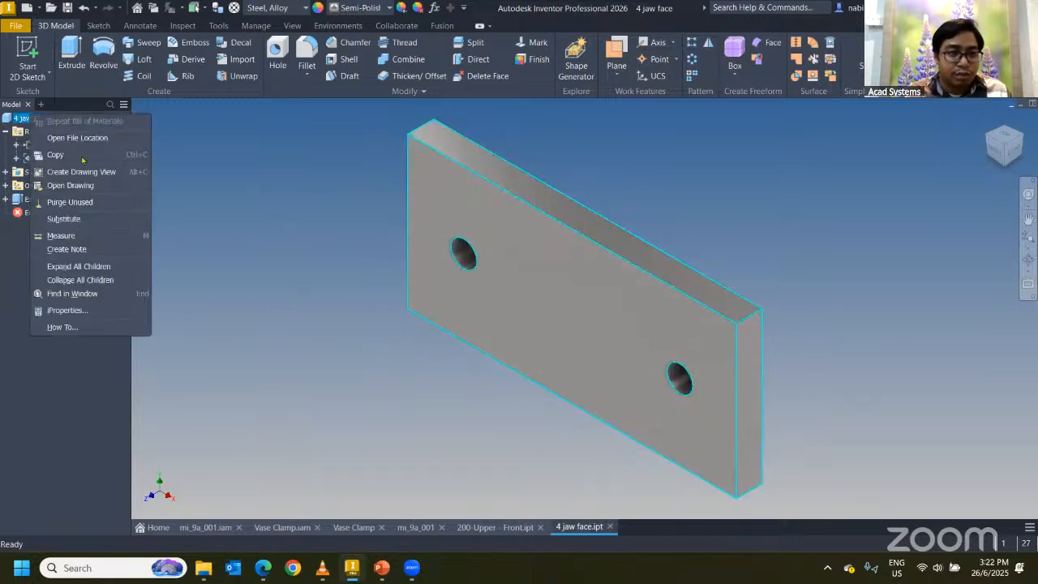
pyautogui.click(67, 309)
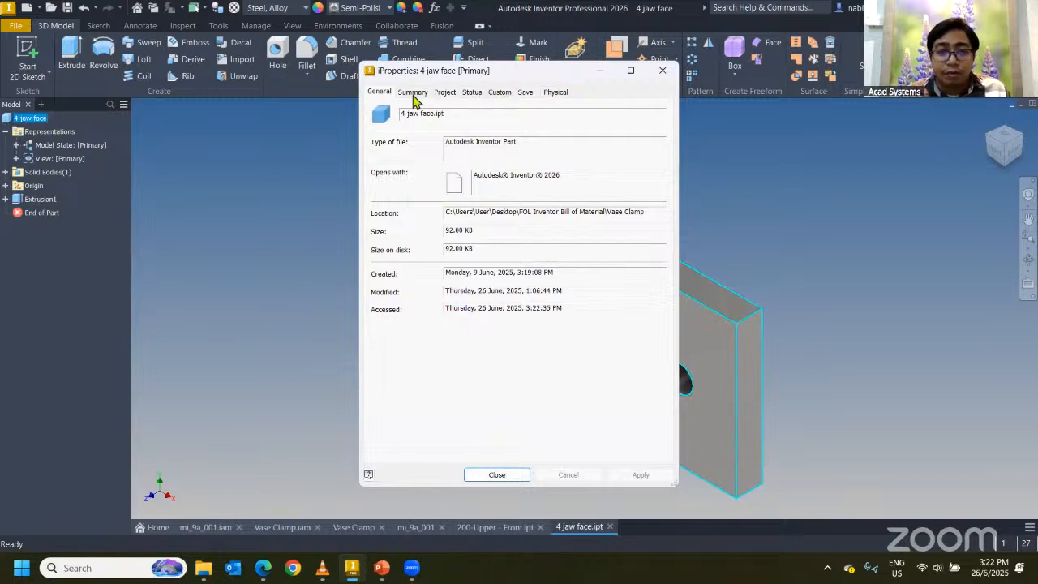
pyautogui.click(413, 93)
pyautogui.click(443, 92)
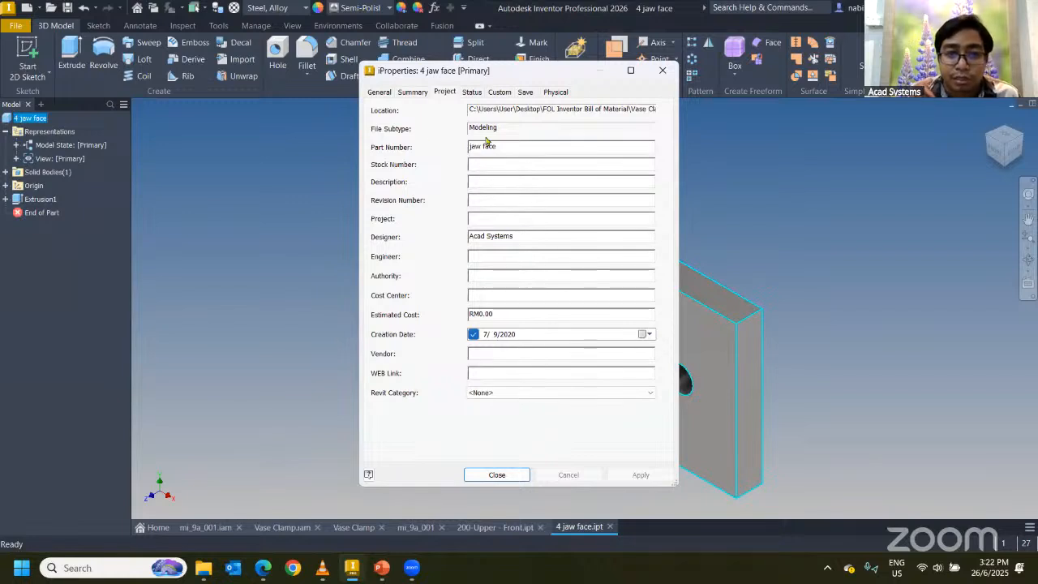
pyautogui.click(472, 93)
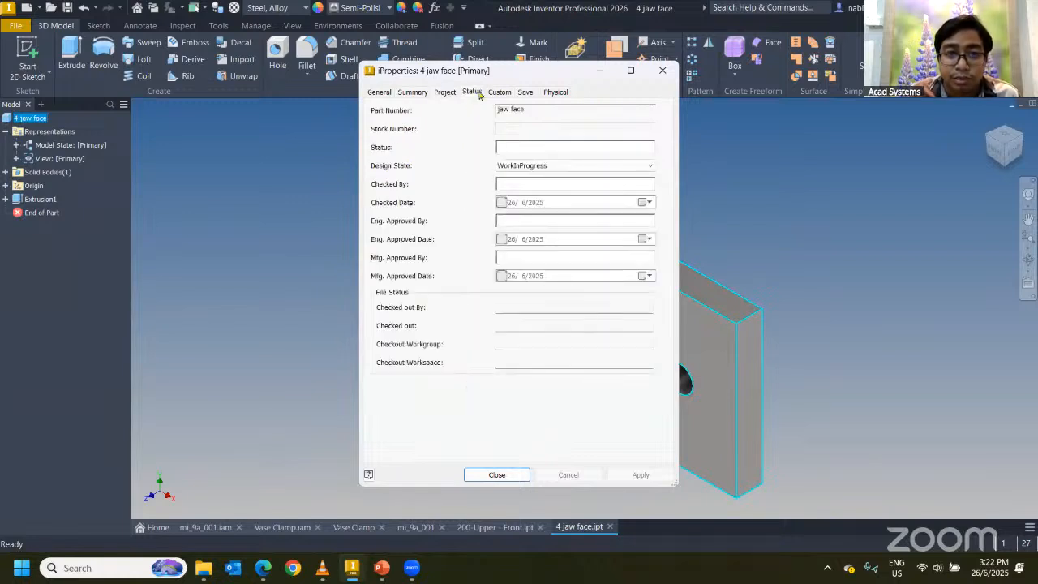
pyautogui.click(501, 93)
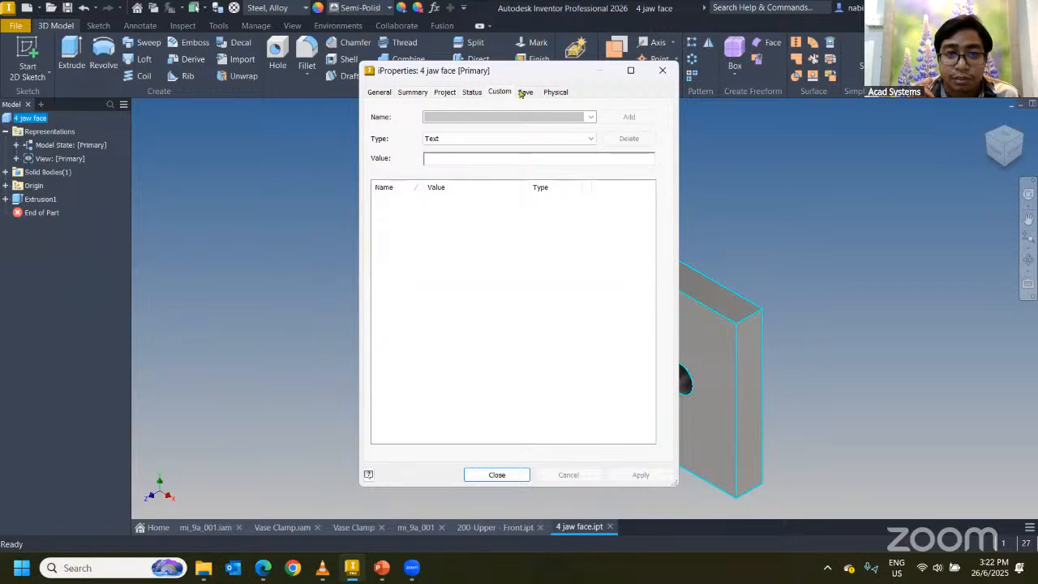
pyautogui.click(525, 92)
pyautogui.click(405, 92)
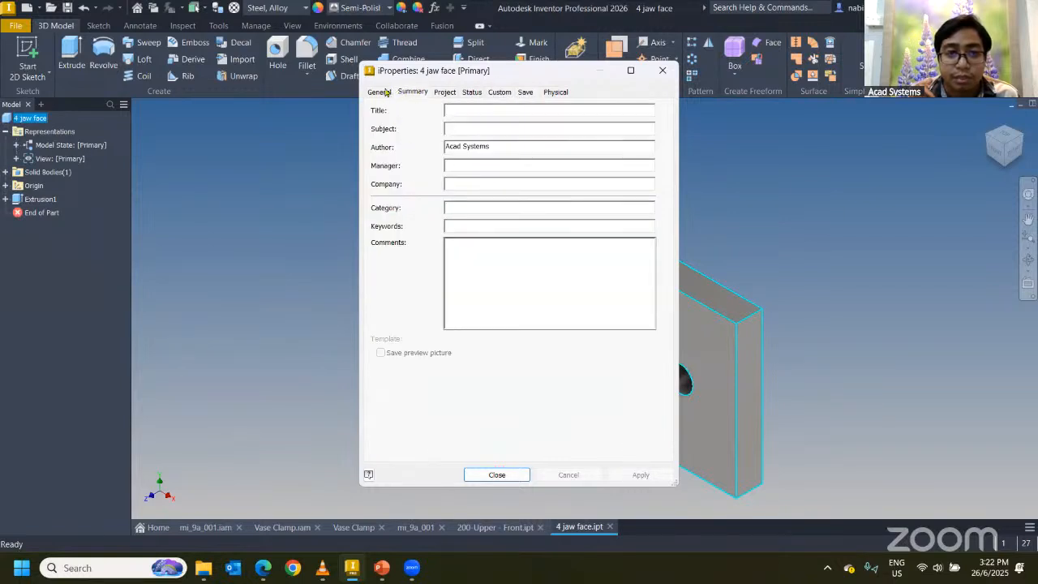
pyautogui.click(381, 92)
# Step: Enter Something as the description in the project iProperties of 4 jaw face and accept it
pyautogui.click(411, 93)
pyautogui.click(445, 93)
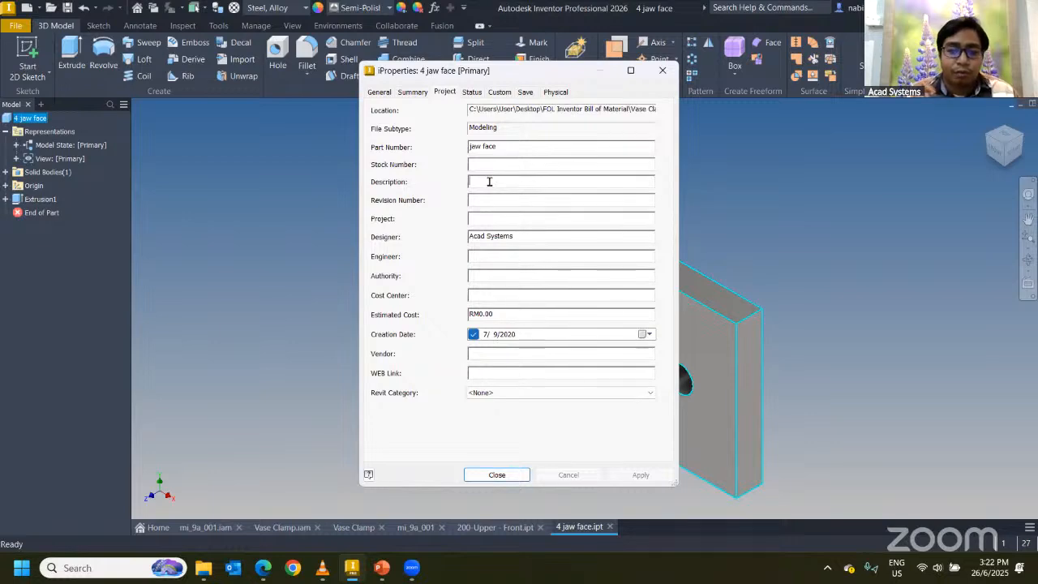
pyautogui.write('Somet')
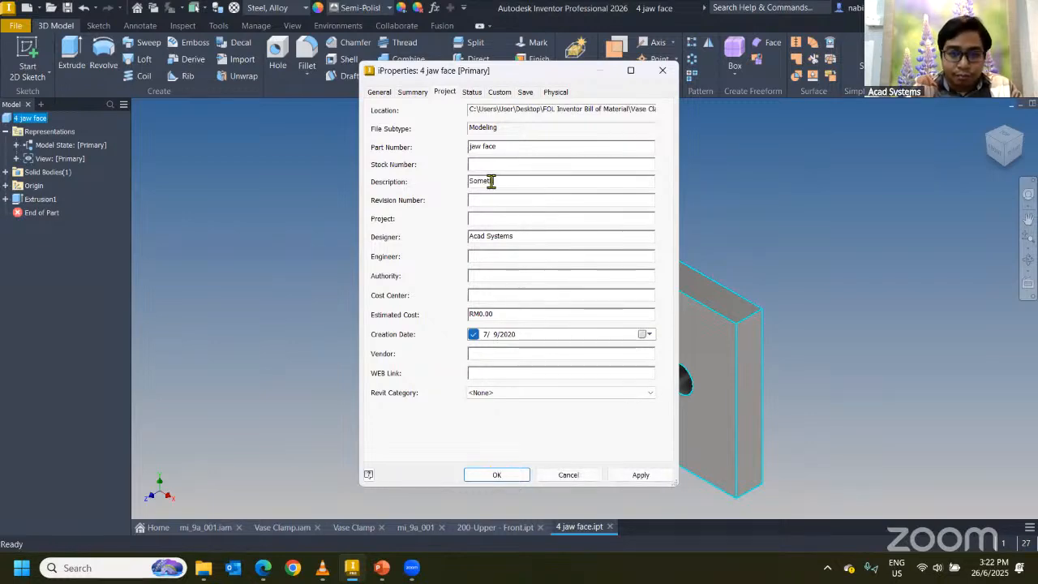
pyautogui.write('hing')
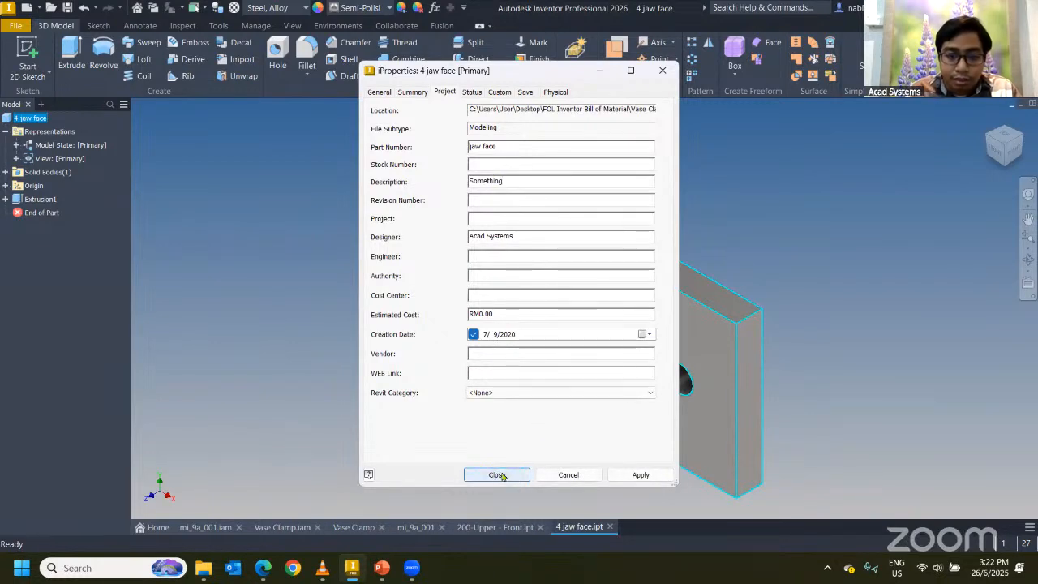
pyautogui.click(498, 475)
# Step: Switch to Vase Clamp.iam and check the descriptions of jaw face and 2 handle cap in its bill of materials
pyautogui.click(495, 527)
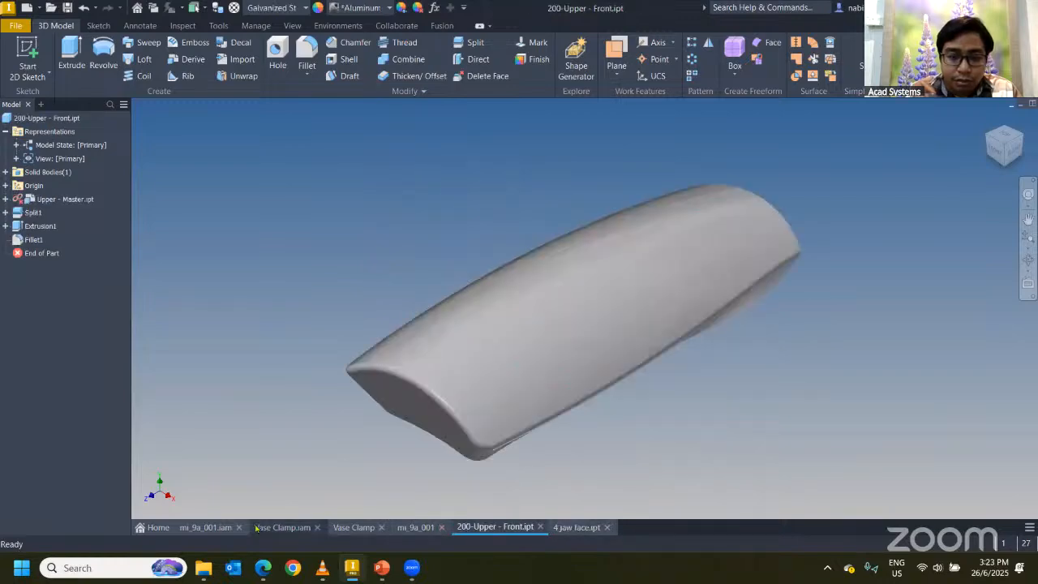
pyautogui.click(185, 528)
pyautogui.click(270, 528)
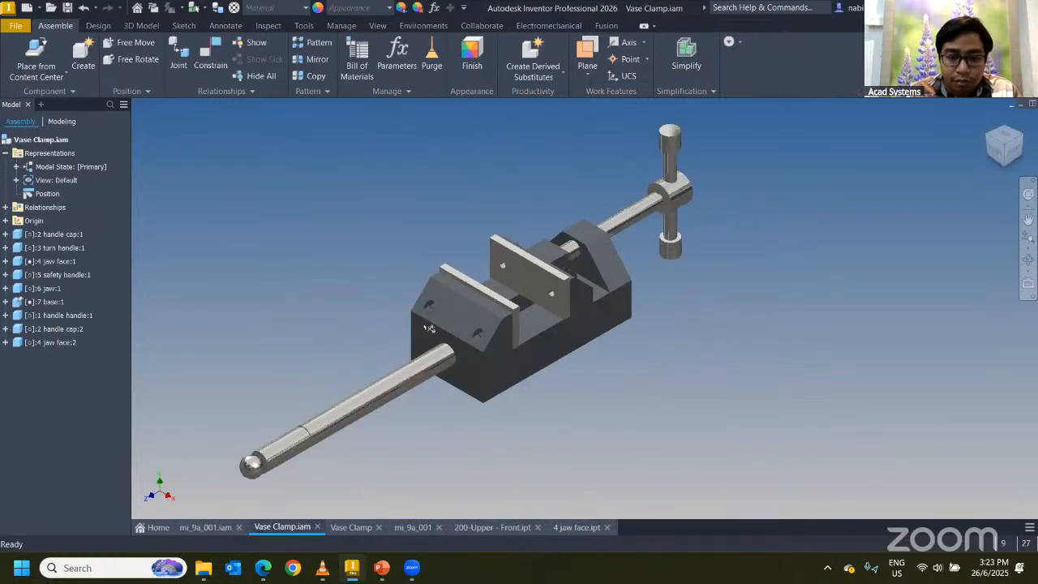
pyautogui.click(364, 61)
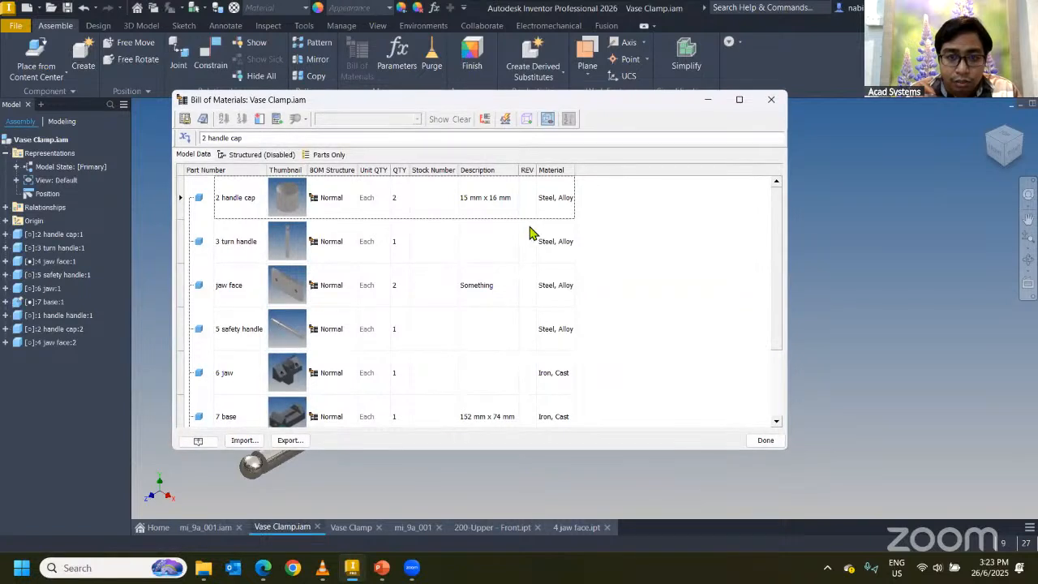
pyautogui.click(480, 296)
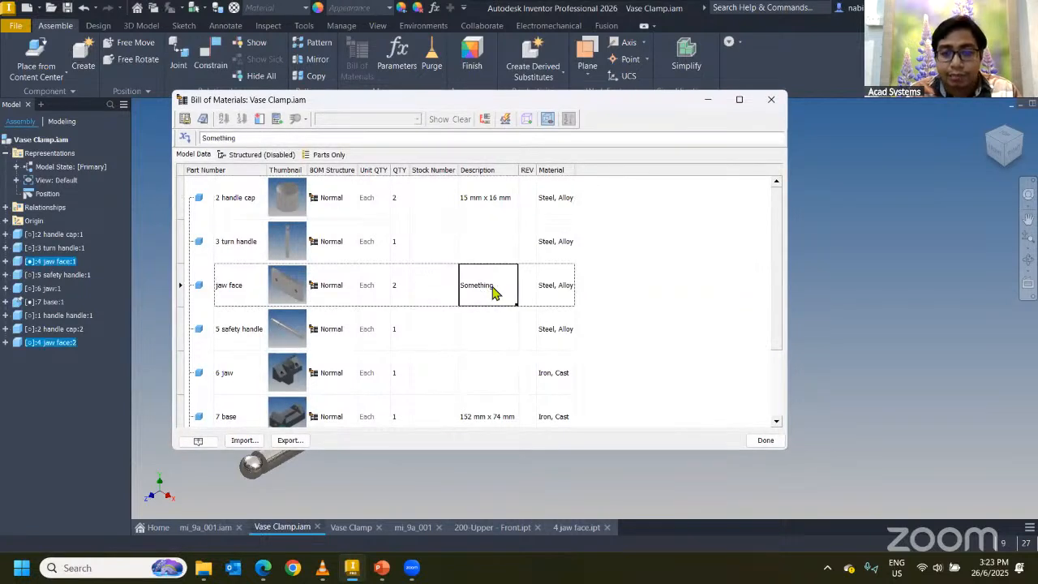
pyautogui.click(474, 206)
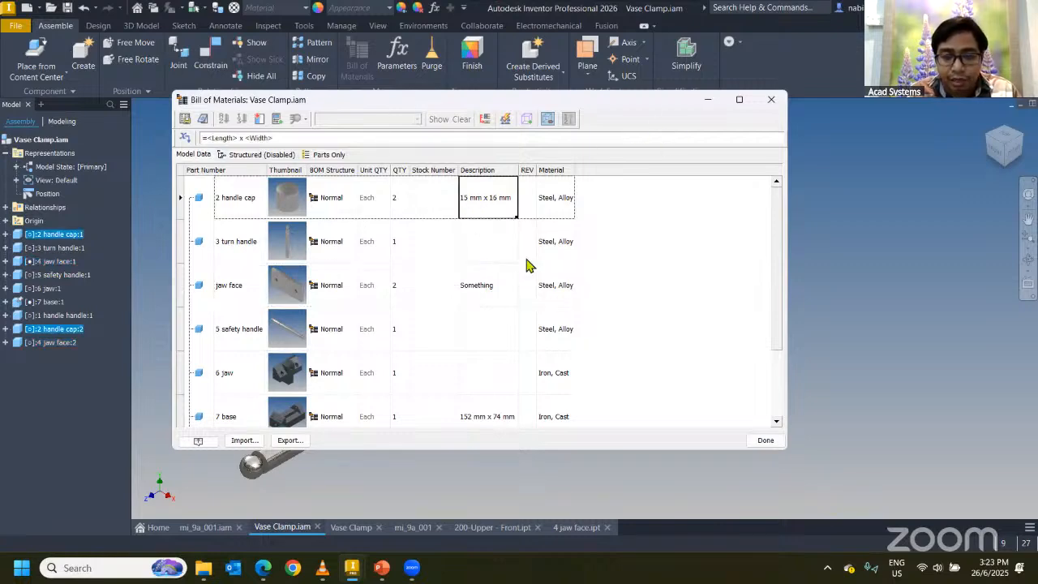
pyautogui.click(770, 100)
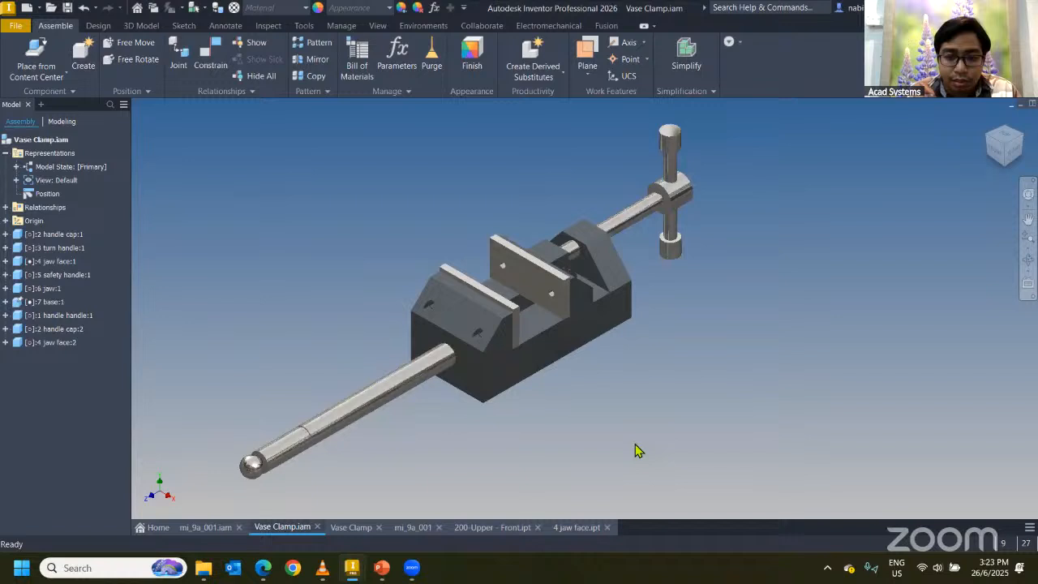
# Step: Return to 4 jaw face.ipt and inspect the names of its model parameters
pyautogui.click(580, 528)
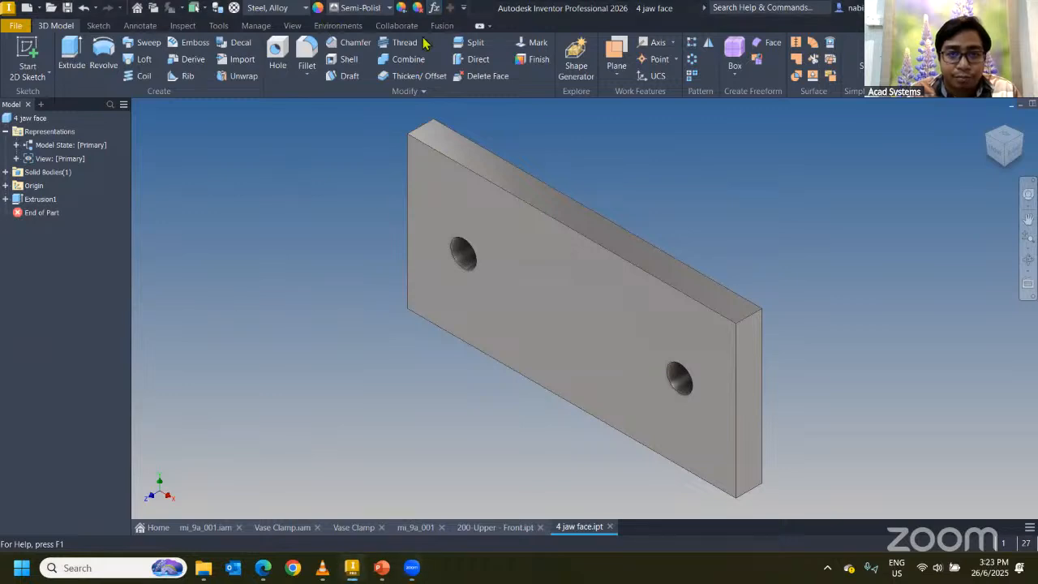
pyautogui.click(434, 8)
pyautogui.click(200, 191)
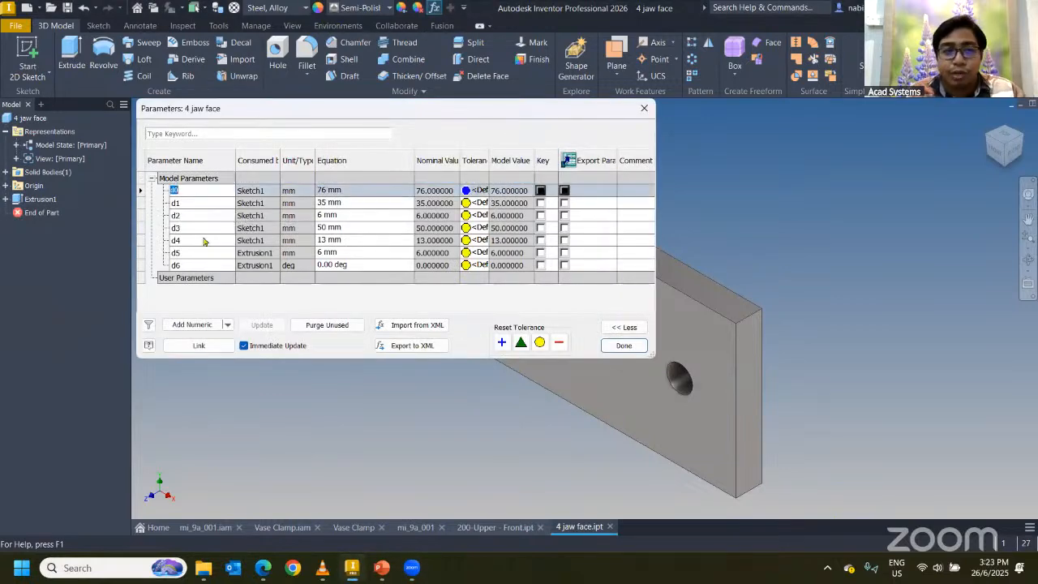
pyautogui.click(201, 216)
pyautogui.click(225, 241)
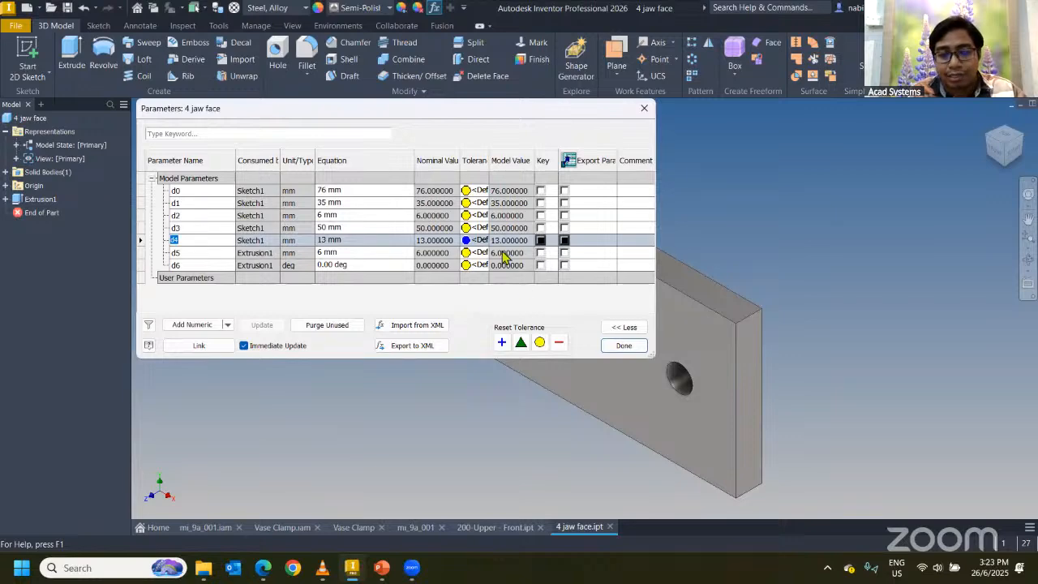
pyautogui.click(644, 107)
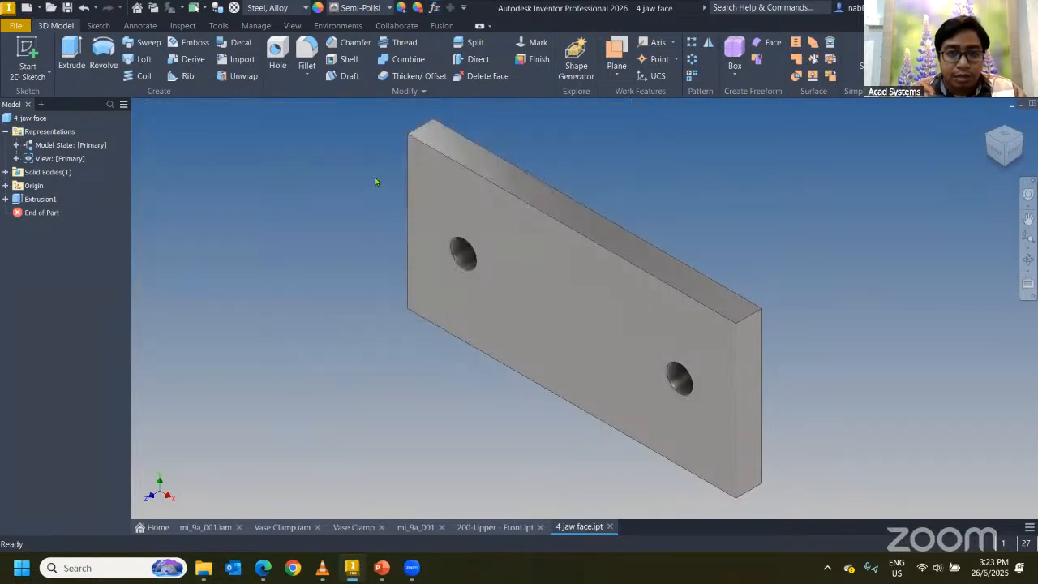
# Step: Edit Sketch1 of Extrusion1 and enter Length = 76 mm for the plate's overall horizontal dimension
pyautogui.click(6, 199)
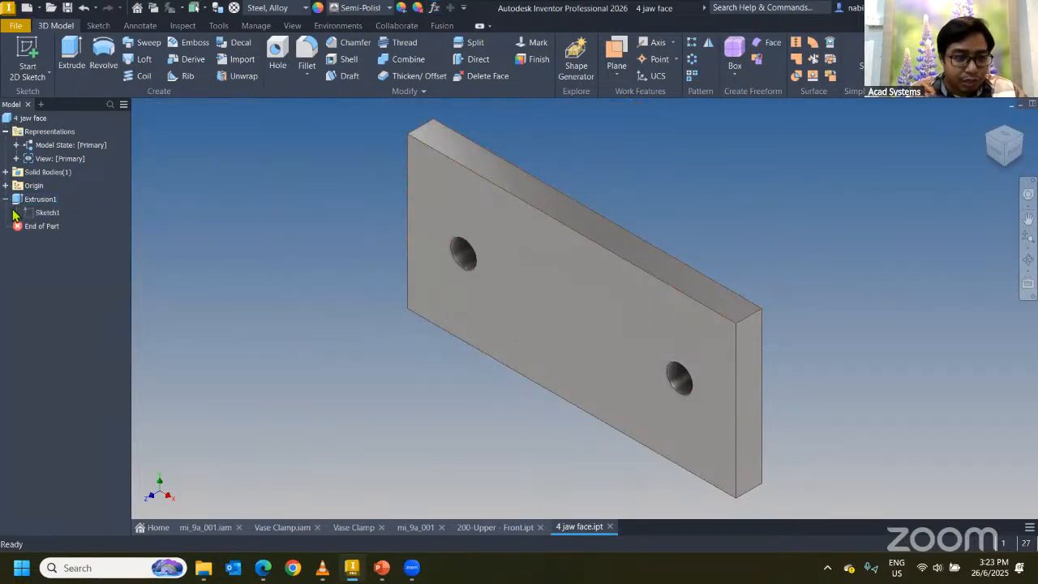
pyautogui.click(34, 213)
pyautogui.doubleClick(32, 215)
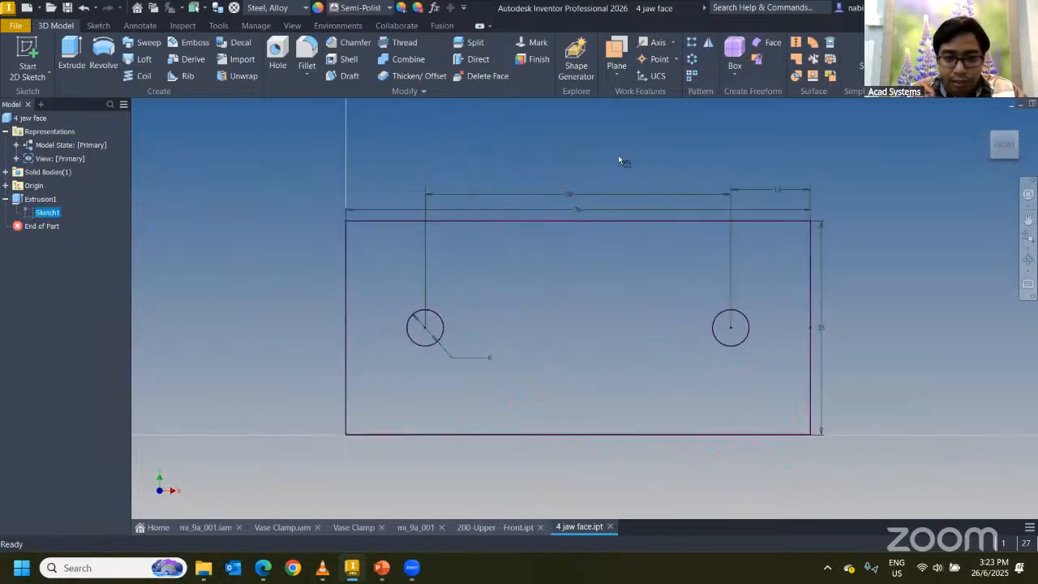
pyautogui.press('d')
pyautogui.click(583, 211)
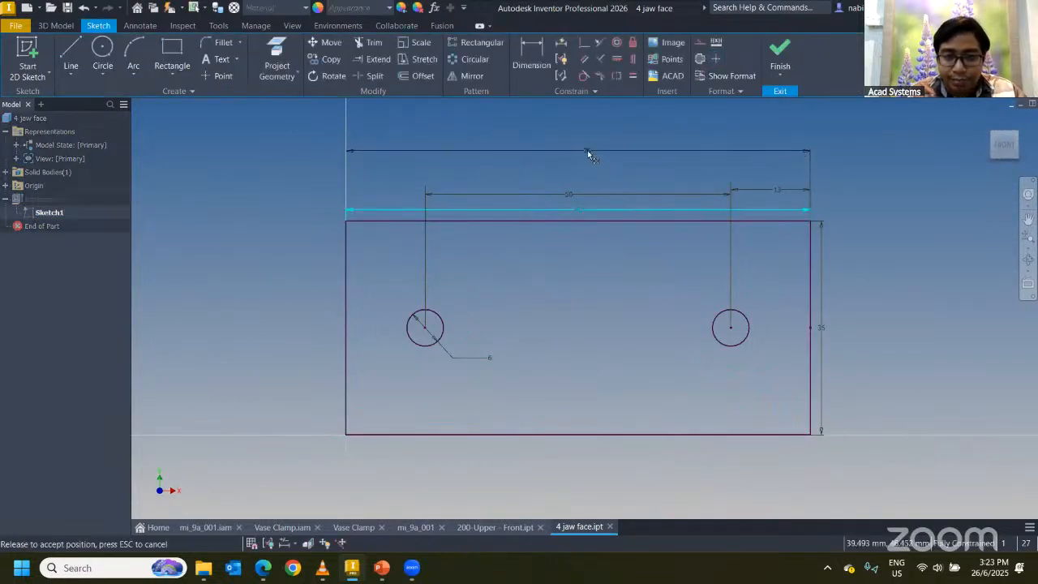
pyautogui.click(582, 154)
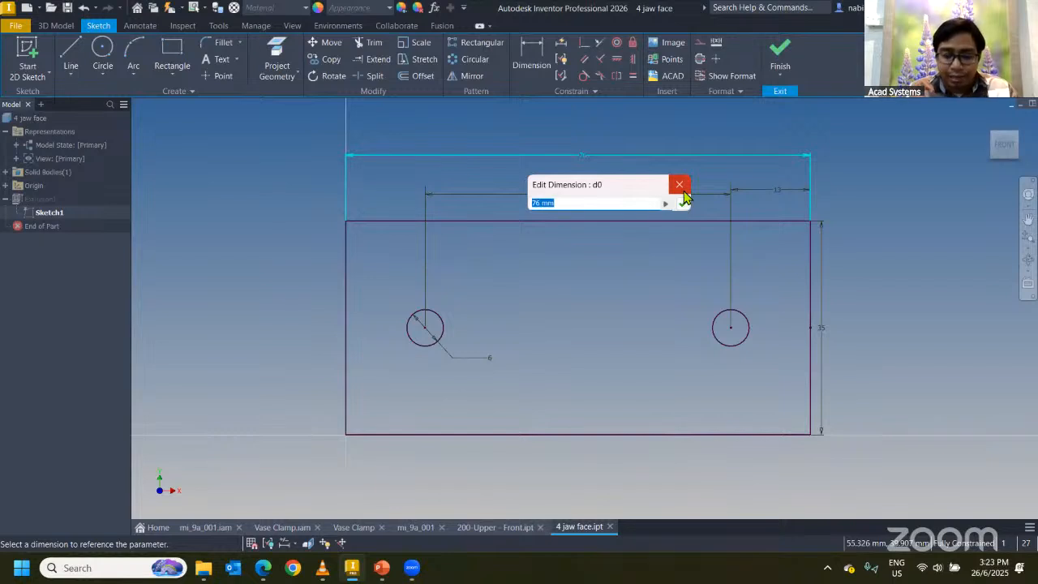
pyautogui.write('Length')
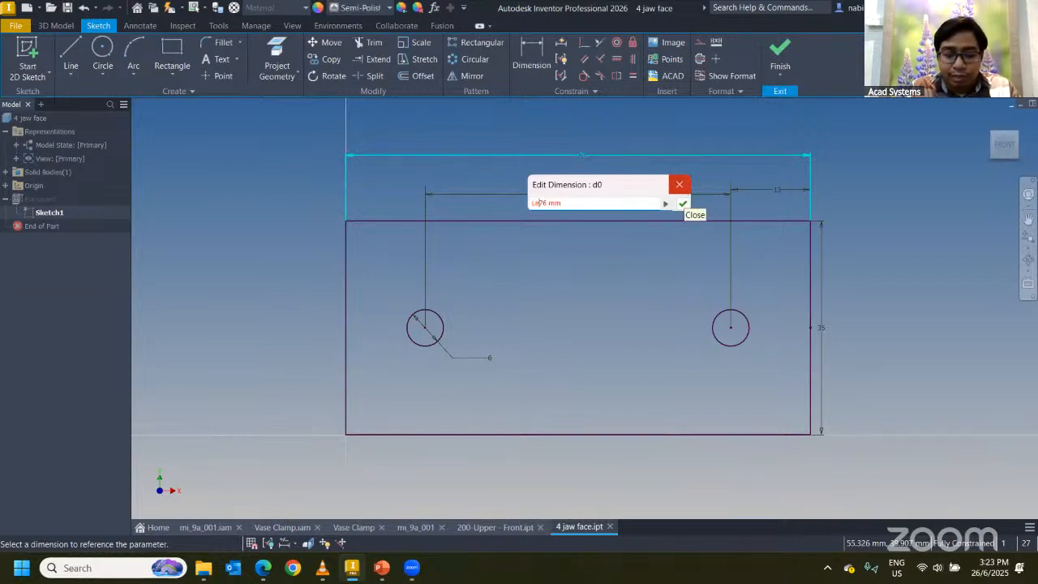
pyautogui.write(' =')
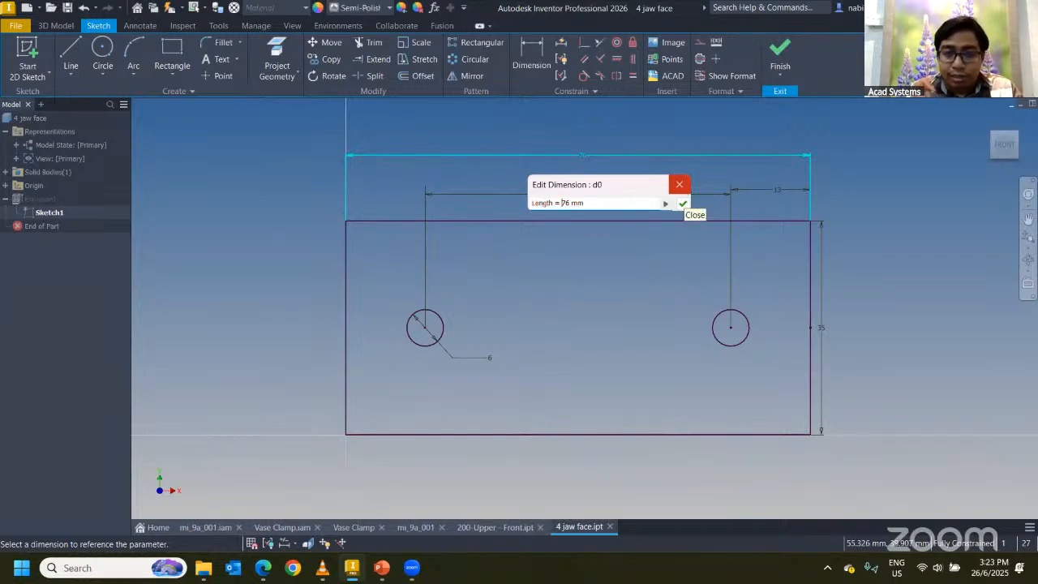
pyautogui.click(683, 204)
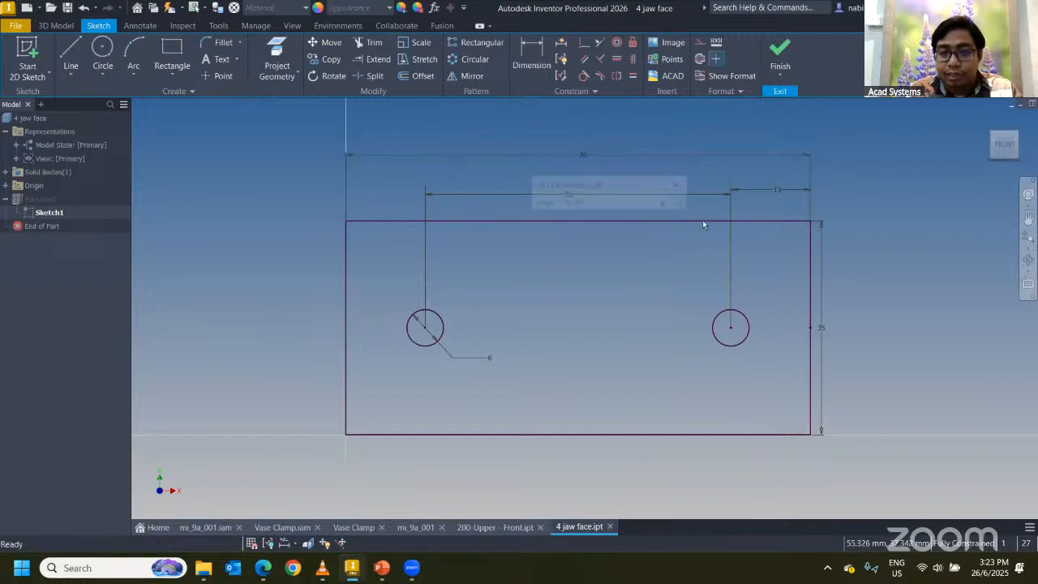
# Step: Enter Width = 35 mm for the plate's vertical dimension and finish the sketch
pyautogui.doubleClick(821, 329)
pyautogui.press('Home')
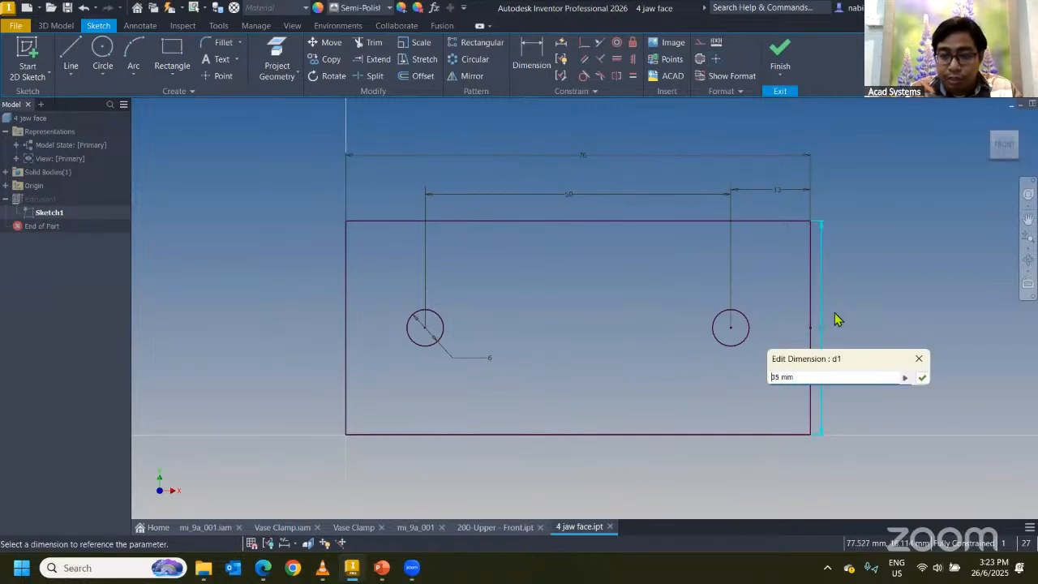
pyautogui.write('Wid')
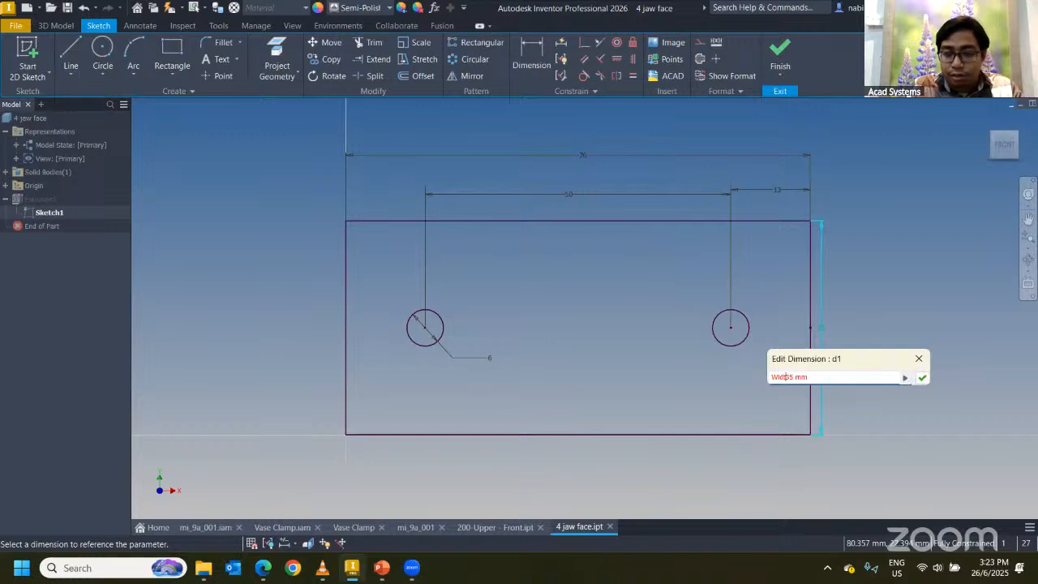
pyautogui.write('th =')
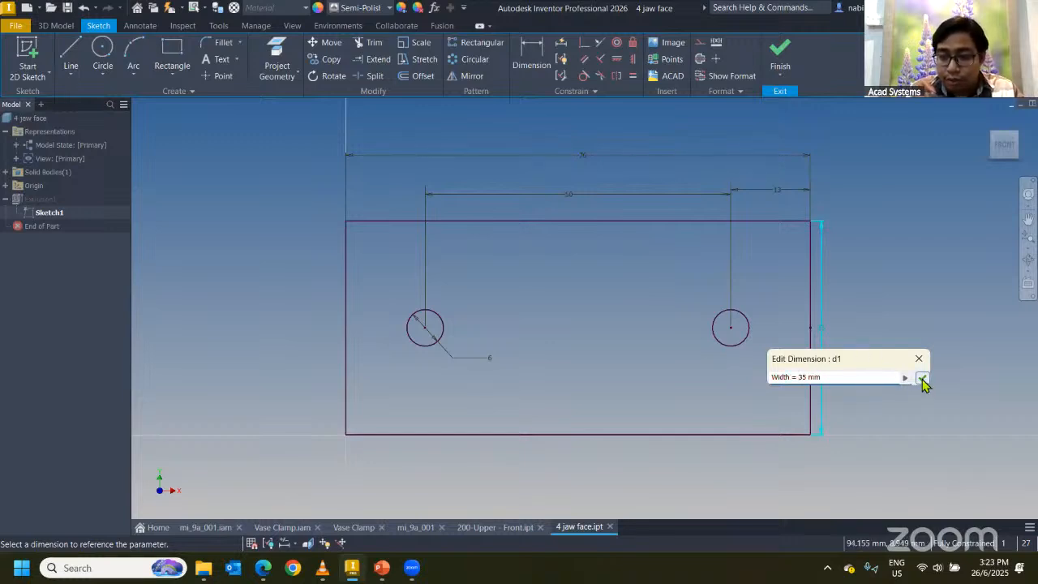
pyautogui.click(923, 381)
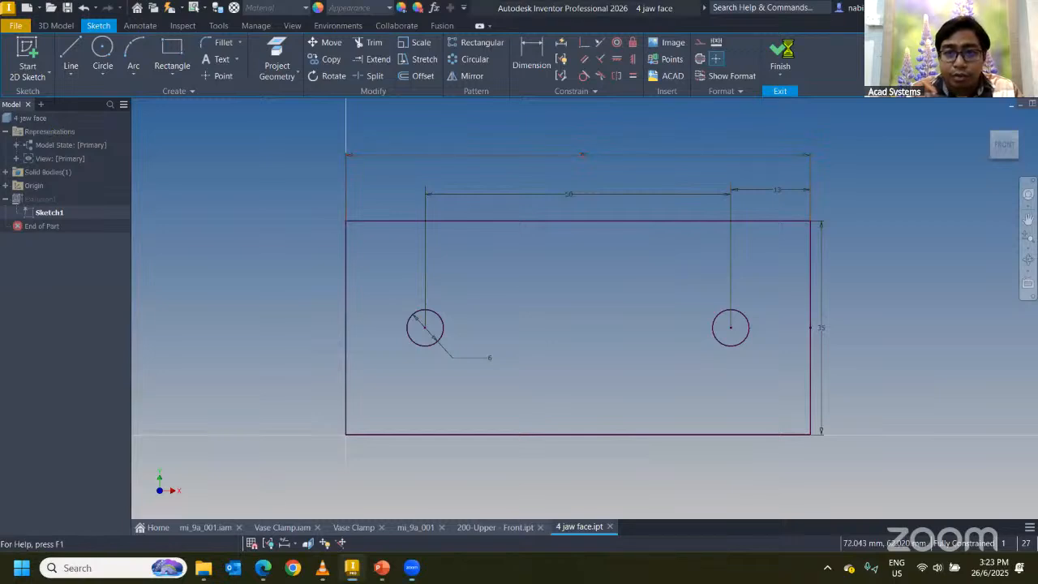
pyautogui.click(780, 54)
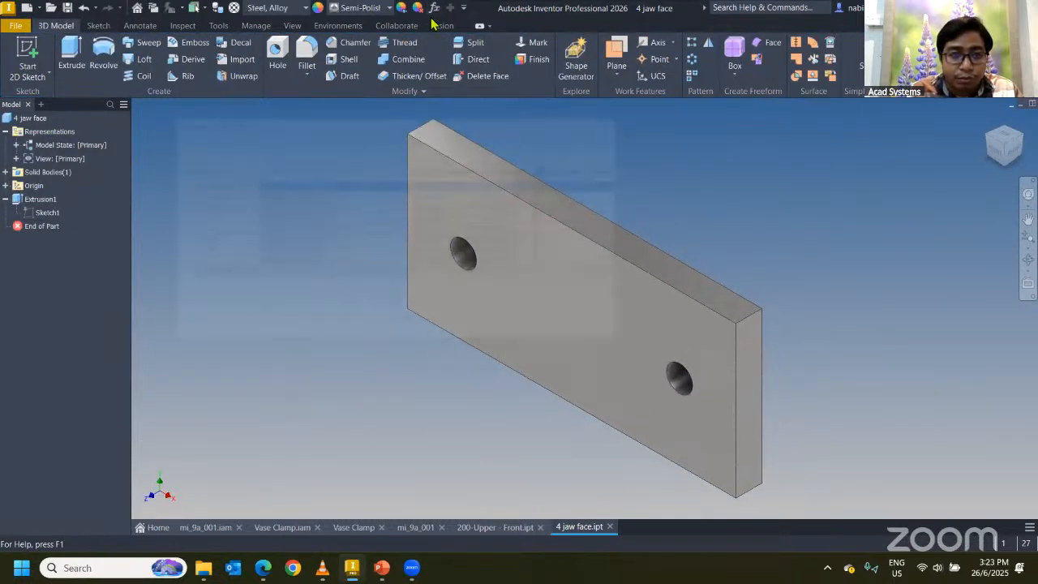
# Step: Check the Length and Width entries among the model parameters of 4 jaw face
pyautogui.click(434, 8)
pyautogui.click(207, 206)
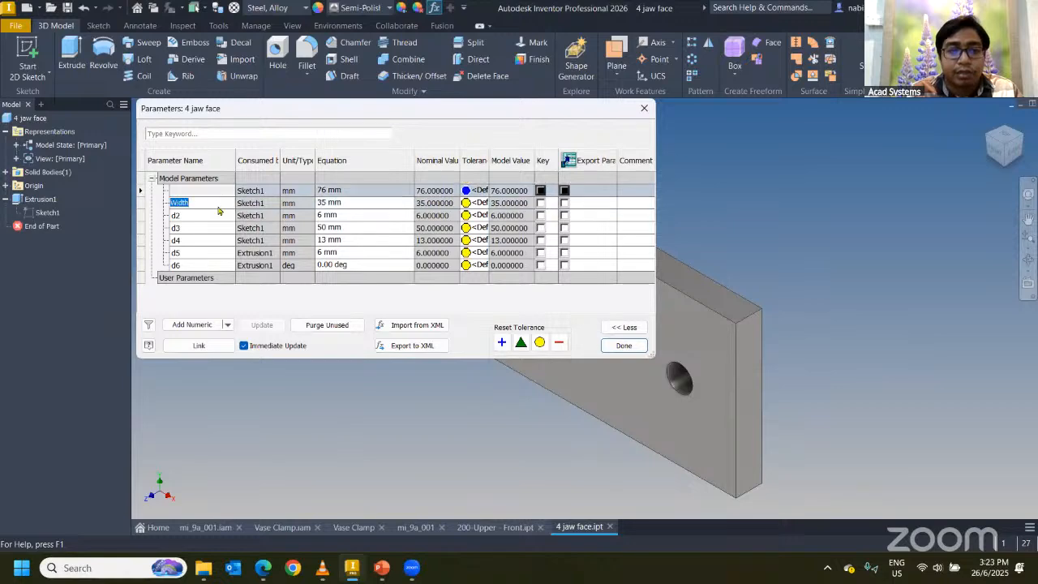
pyautogui.click(275, 199)
pyautogui.click(204, 192)
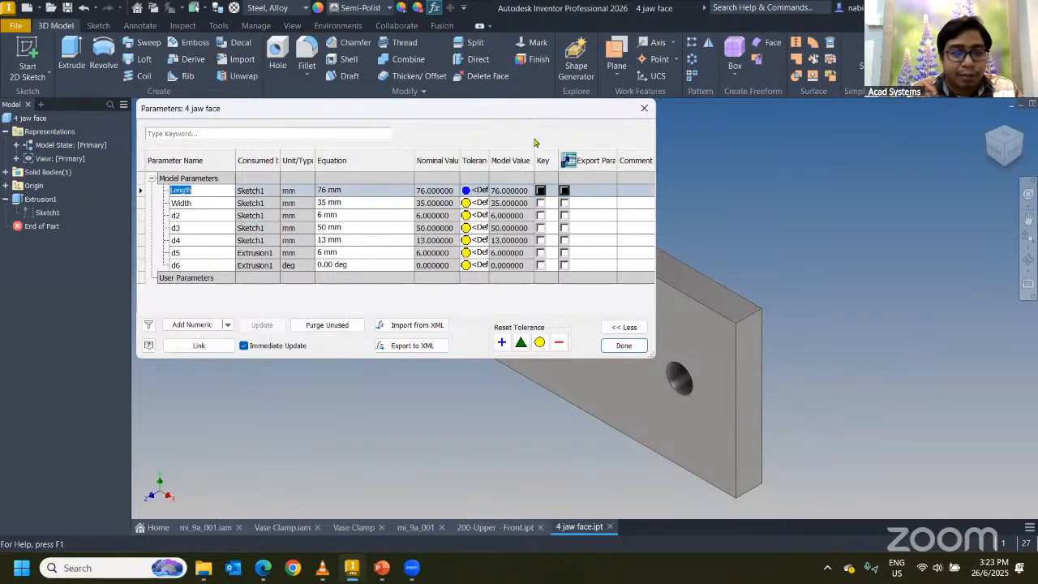
pyautogui.click(644, 108)
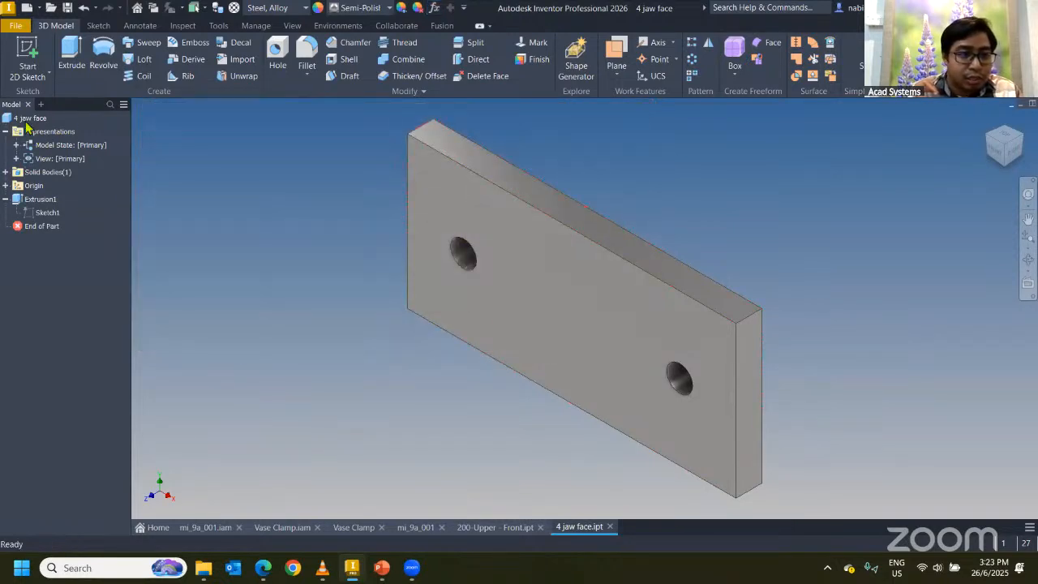
# Step: Open the iProperties of 4 jaw face and replace the project description with the expression skeleton =<> x <>
pyautogui.rightClick(29, 118)
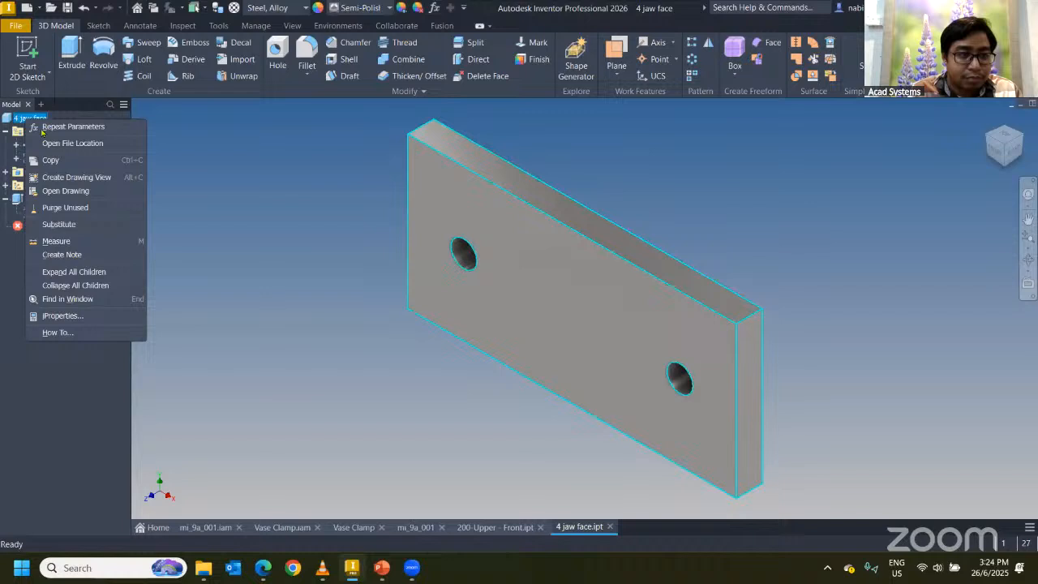
pyautogui.click(61, 316)
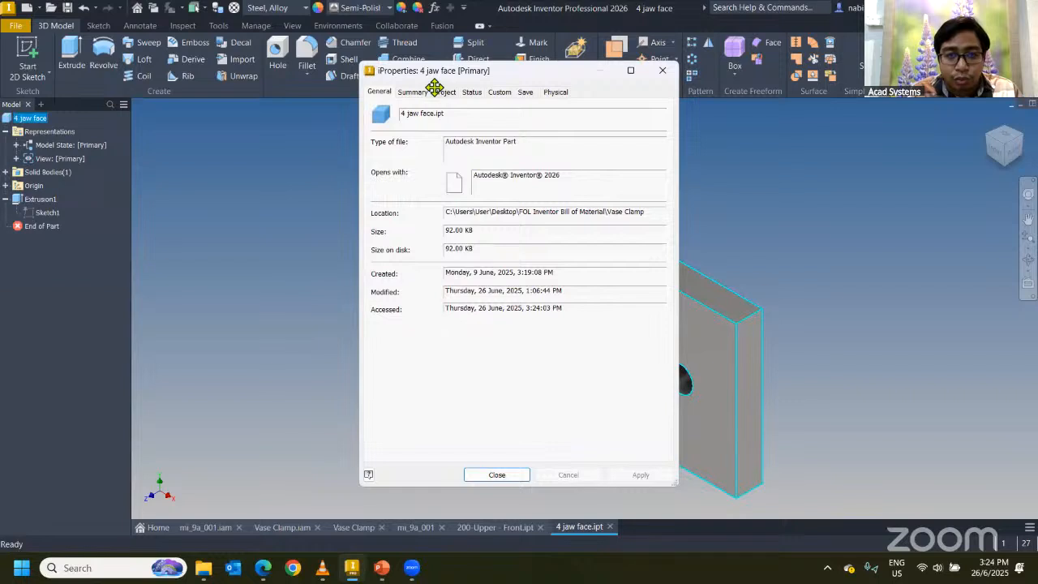
pyautogui.click(445, 93)
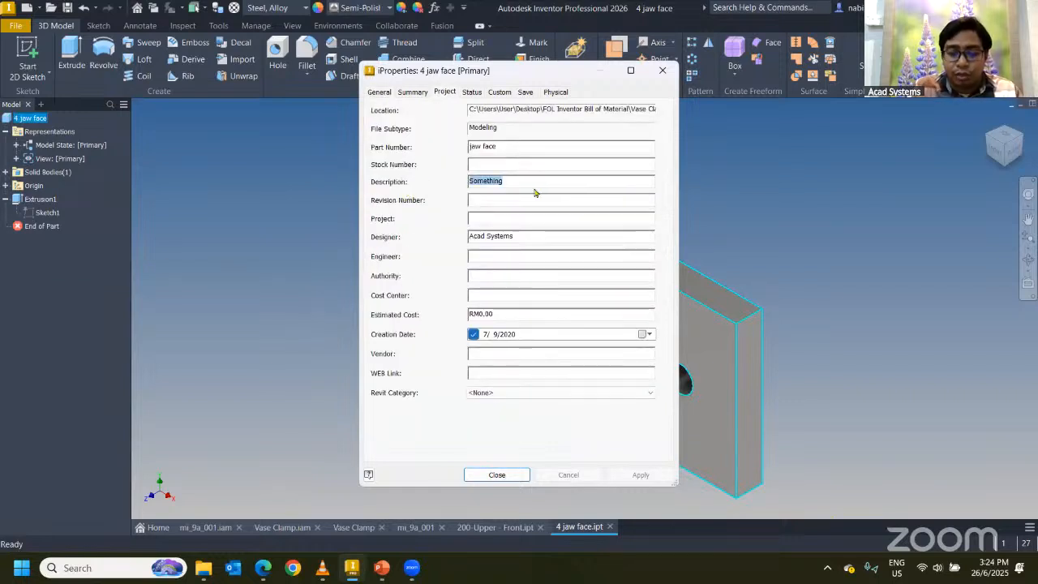
pyautogui.write('=')
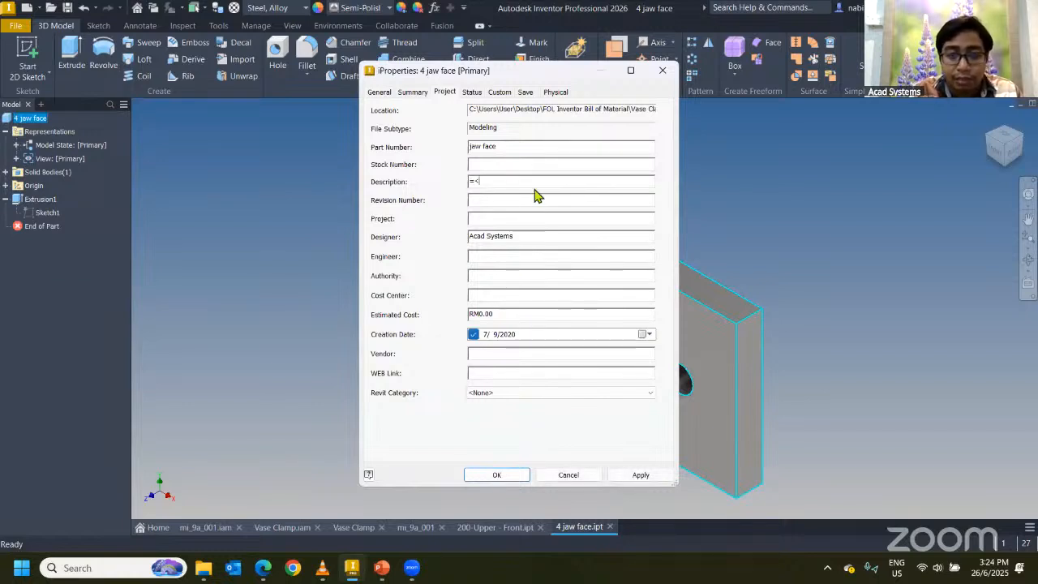
pyautogui.write('<>')
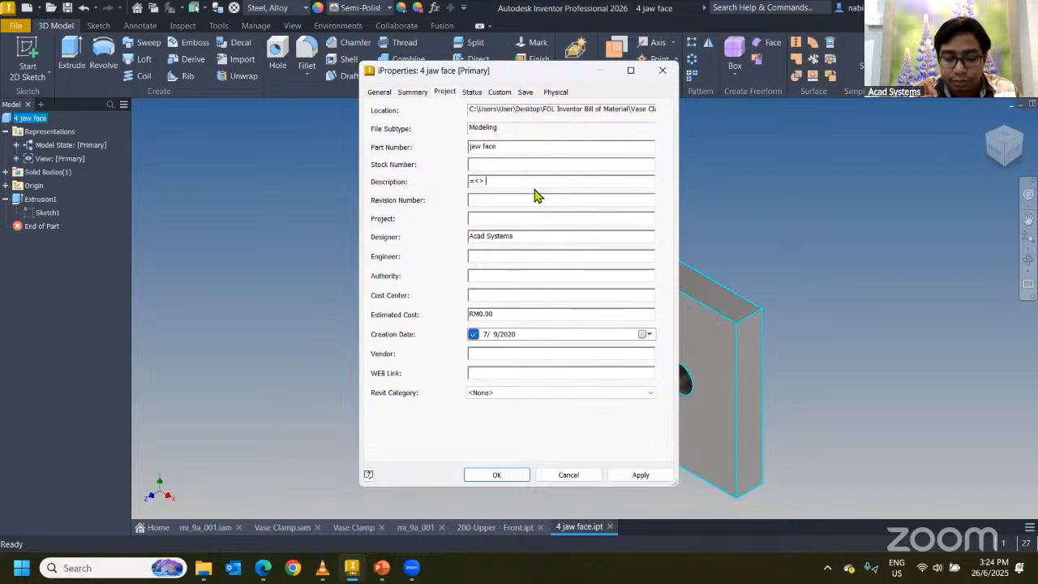
pyautogui.write(' x <>')
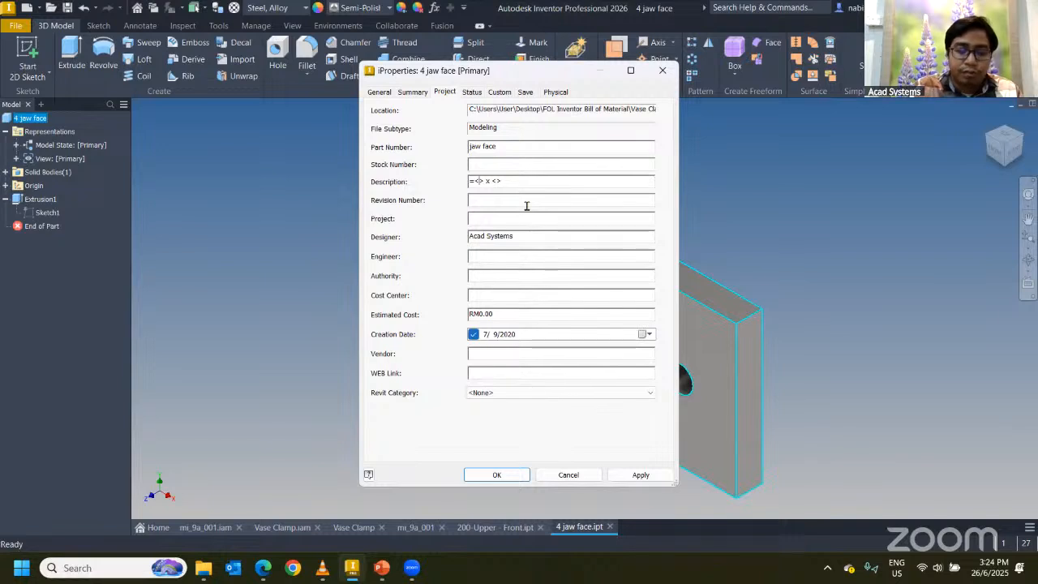
# Step: Fill in the parameter names so the description reads =<Length> x <Width>, and accept the iProperties
pyautogui.write('Len')
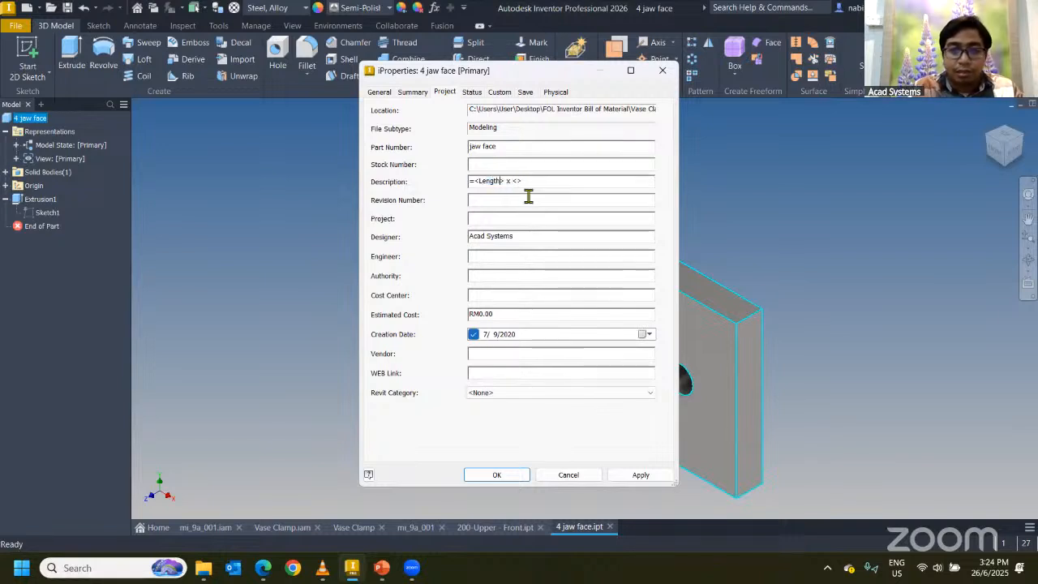
pyautogui.write('gth')
pyautogui.press('Right')
pyautogui.press('Right')
pyautogui.press('Right')
pyautogui.press('Right')
pyautogui.press('Right')
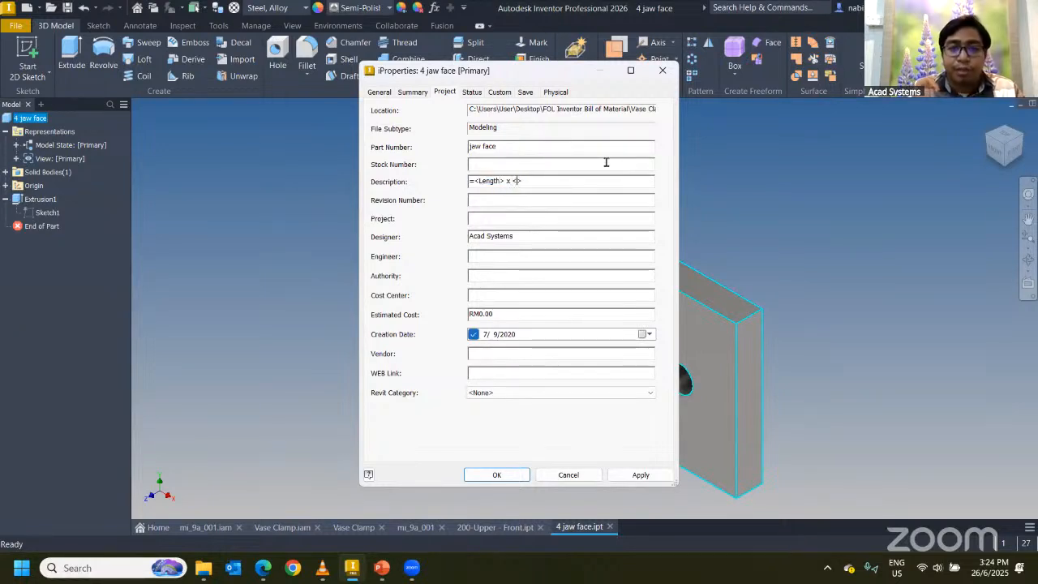
pyautogui.write('Widt')
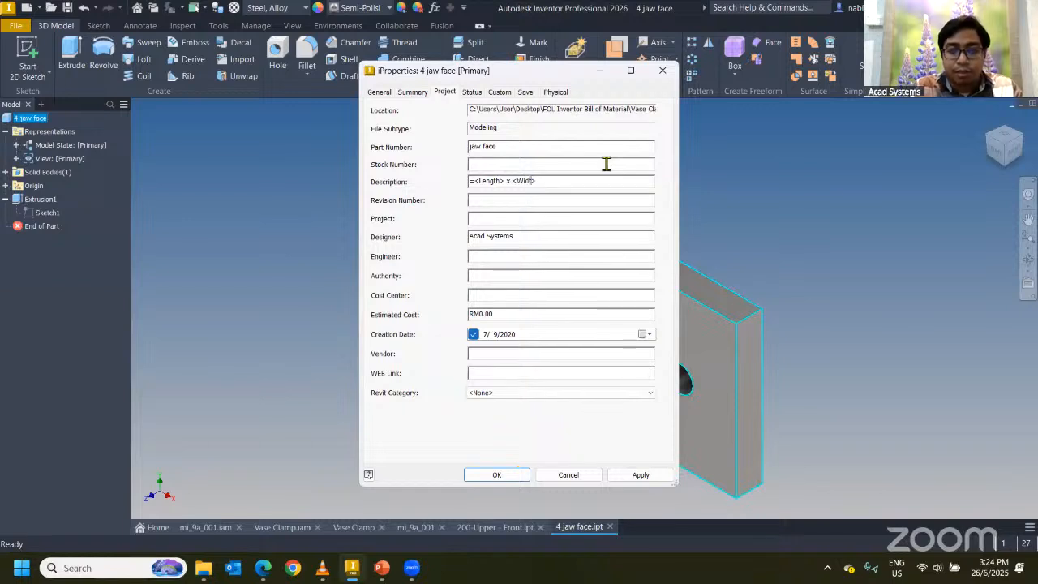
pyautogui.write('h')
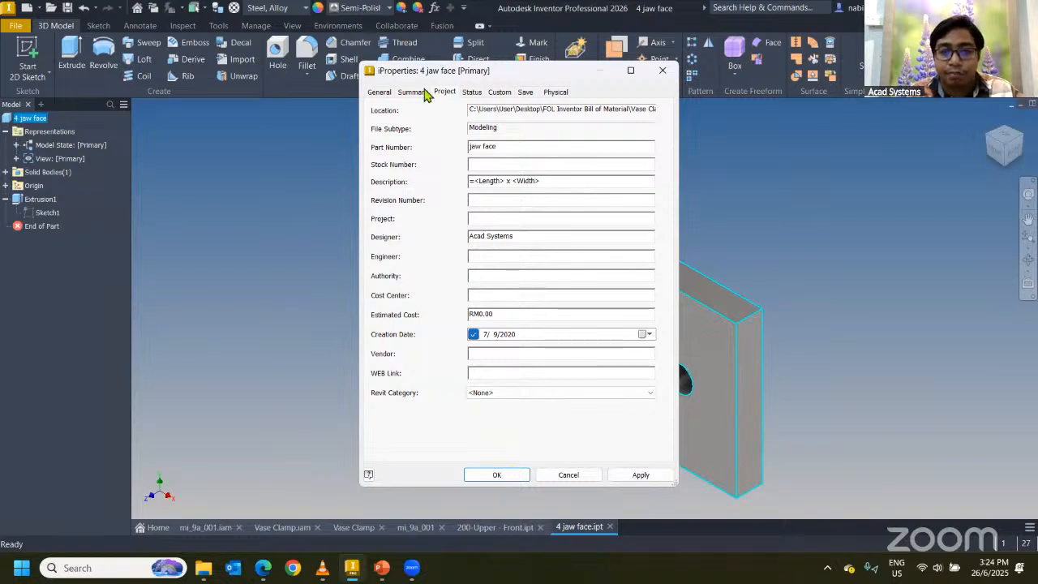
pyautogui.moveTo(558, 183); pyautogui.dragTo(434, 189)
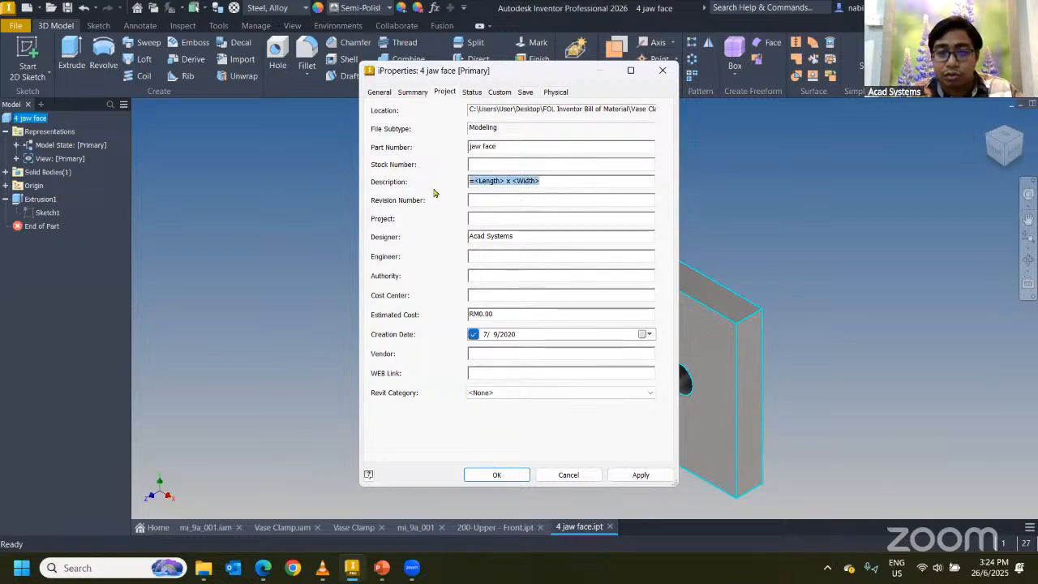
pyautogui.click(505, 476)
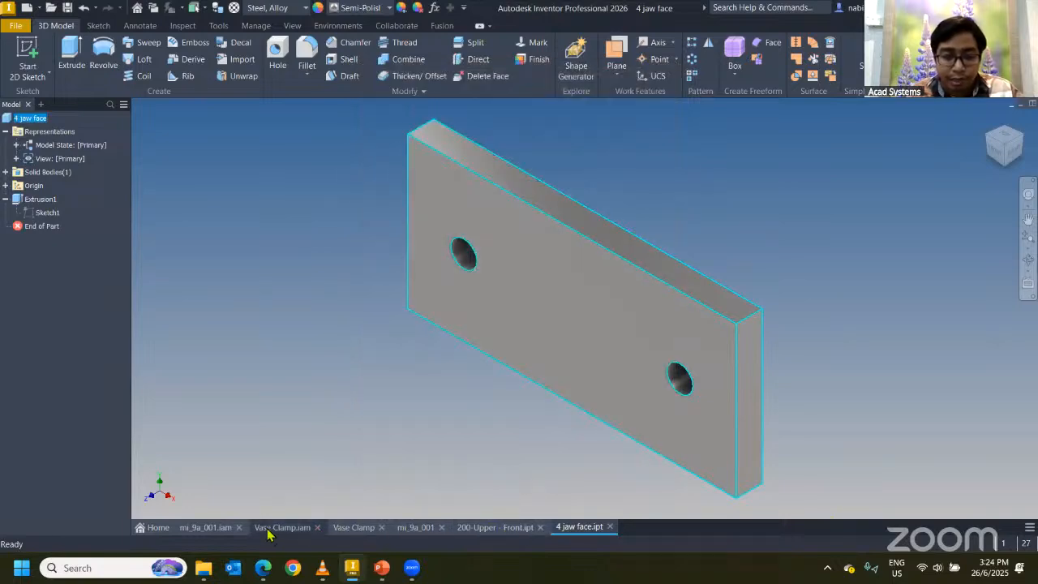
# Step: Check the jaw face description in the Vase Clamp drawing's parts list and in the assembly's bill of materials
pyautogui.click(346, 528)
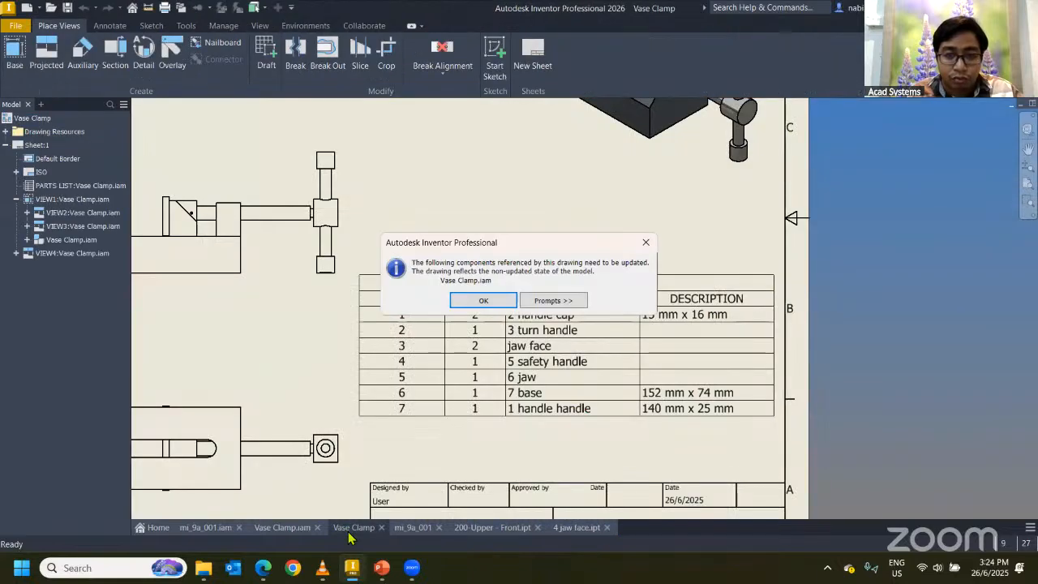
pyautogui.click(479, 299)
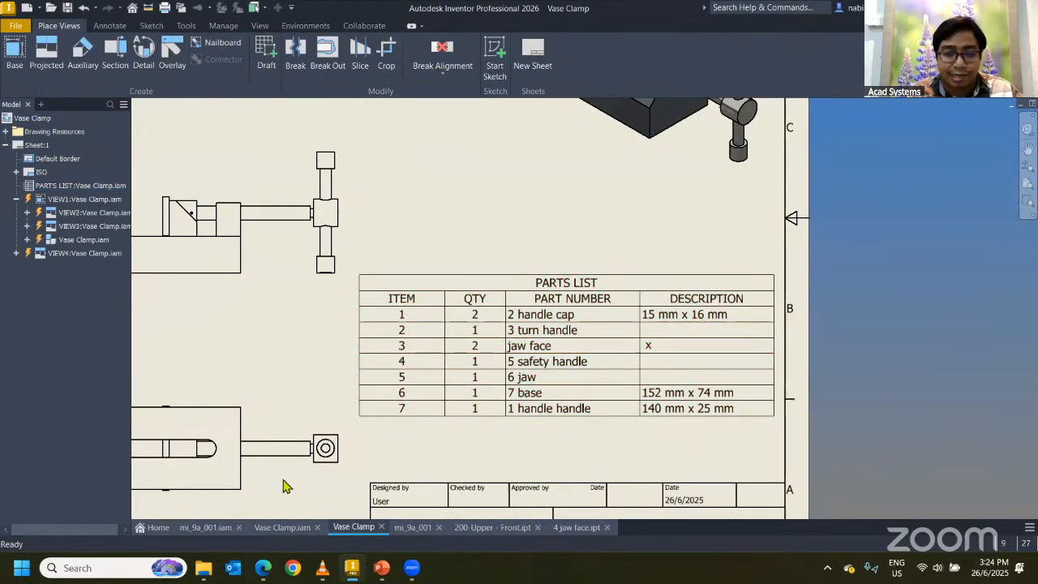
pyautogui.click(282, 527)
pyautogui.click(357, 62)
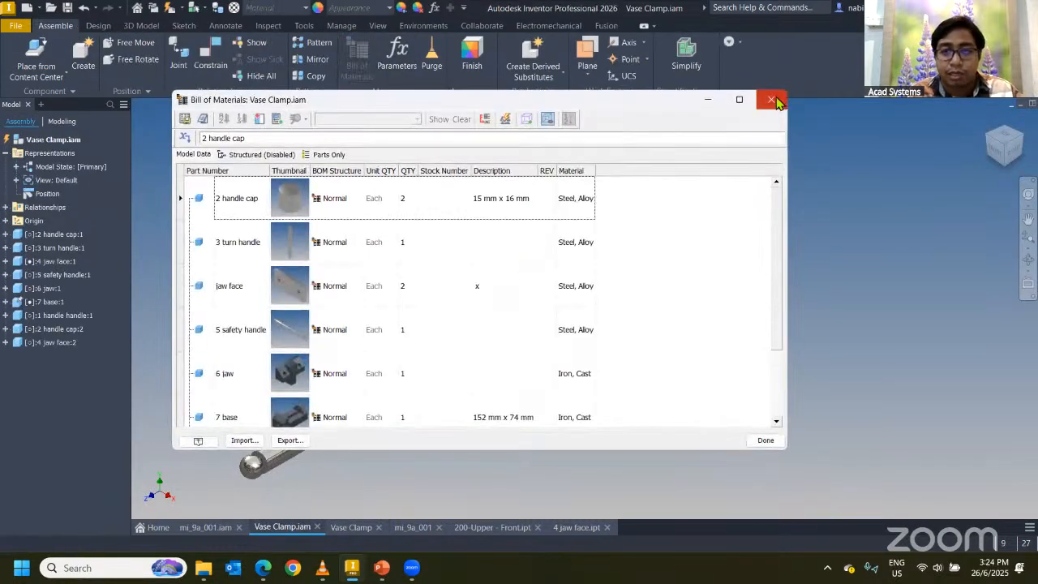
pyautogui.click(770, 99)
# Step: Return to 4 jaw face.ipt and mark the Length and Width model parameters for export
pyautogui.click(579, 527)
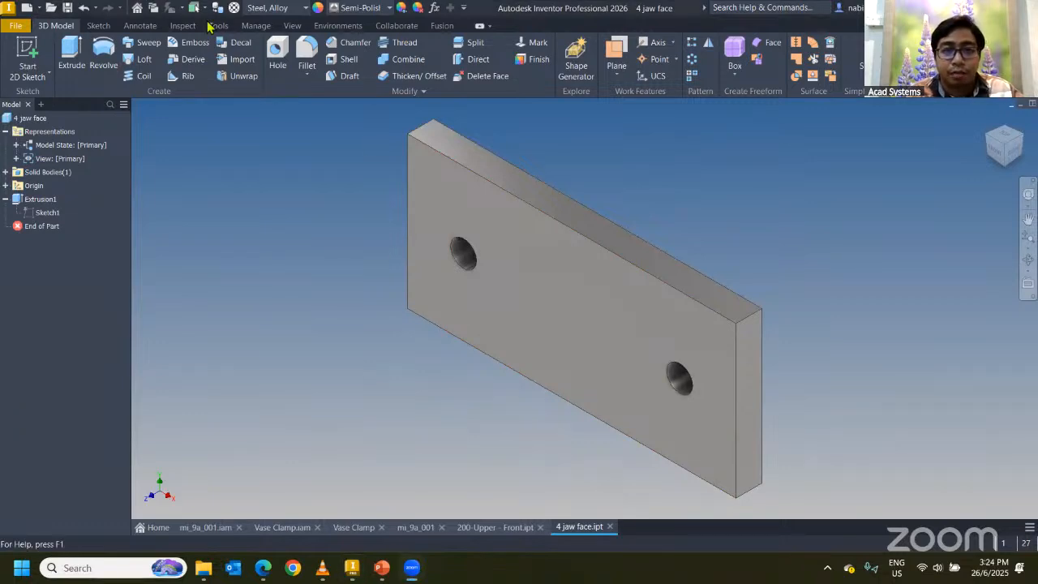
pyautogui.click(435, 8)
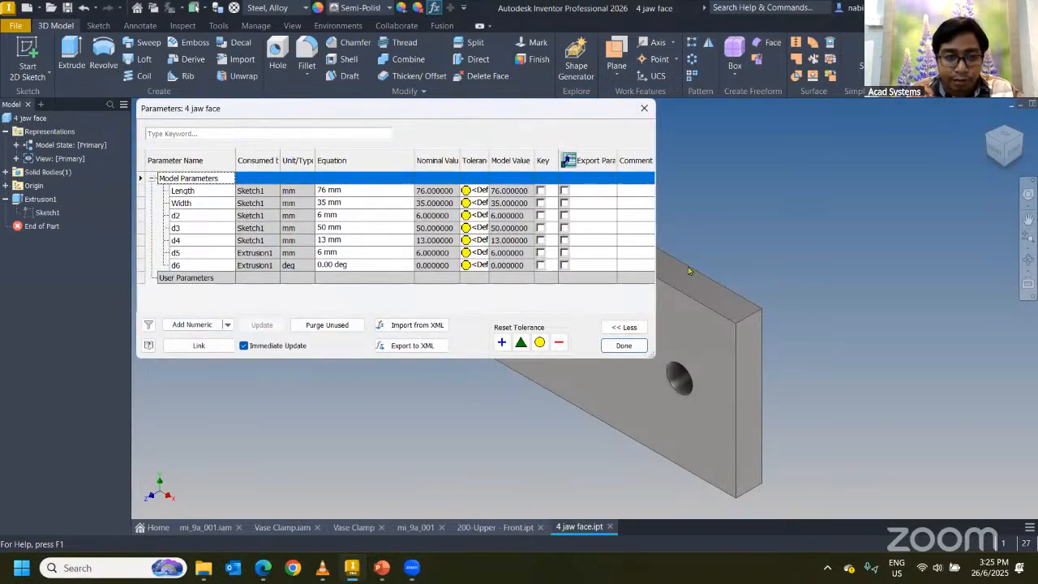
pyautogui.moveTo(656, 271); pyautogui.dragTo(690, 271)
pyautogui.click(193, 190)
pyautogui.click(200, 203)
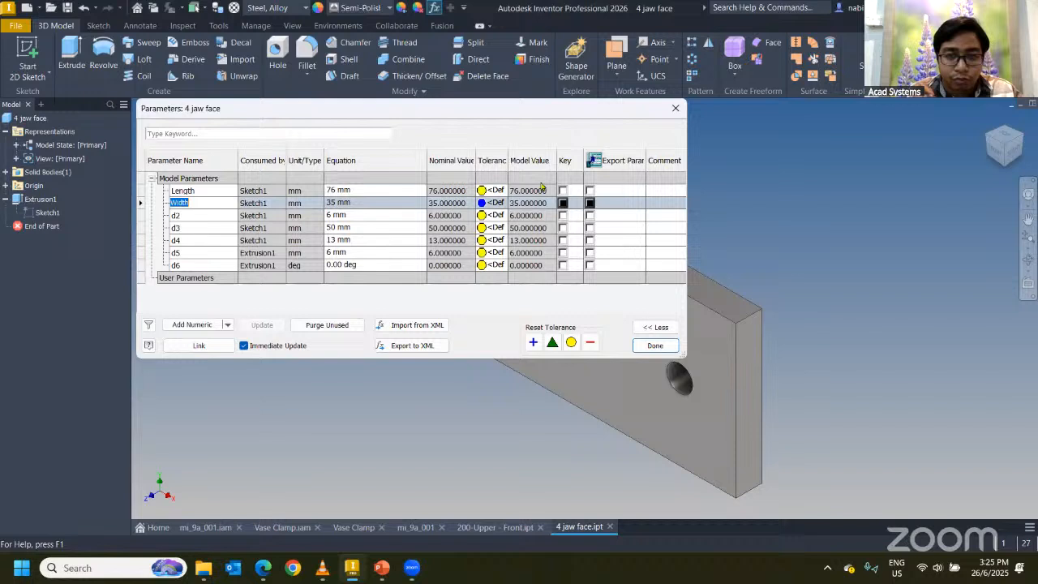
pyautogui.click(590, 191)
pyautogui.click(591, 203)
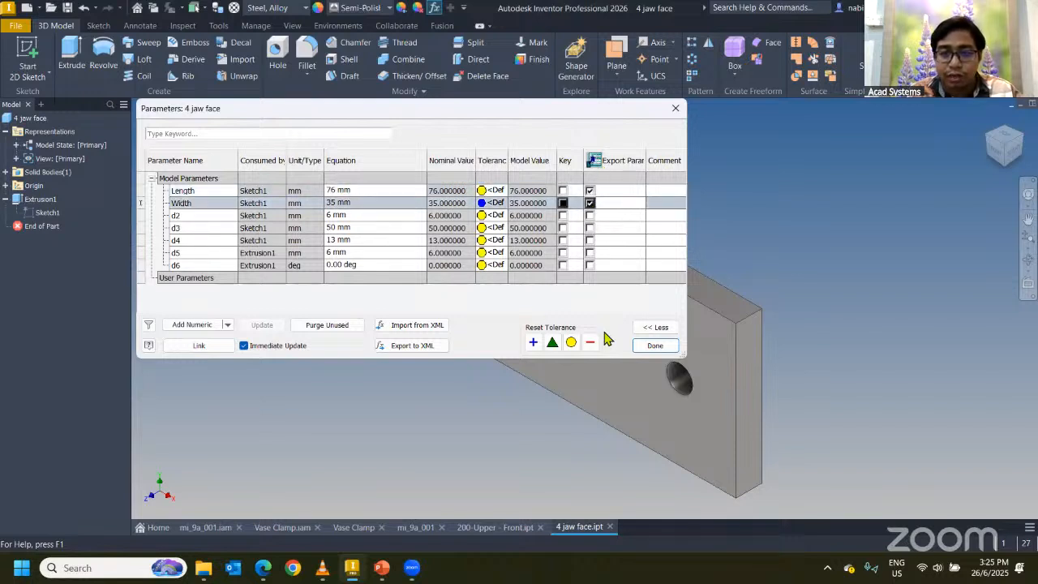
pyautogui.click(655, 346)
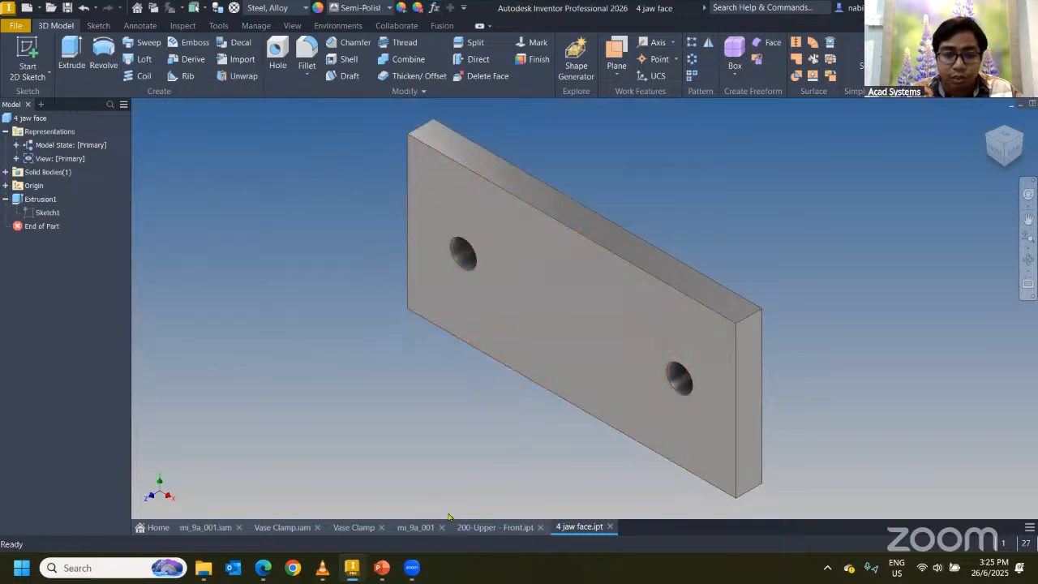
# Step: Close 200-Upper - Front.ipt and the mi_9a_001 drawing without saving changes
pyautogui.click(483, 526)
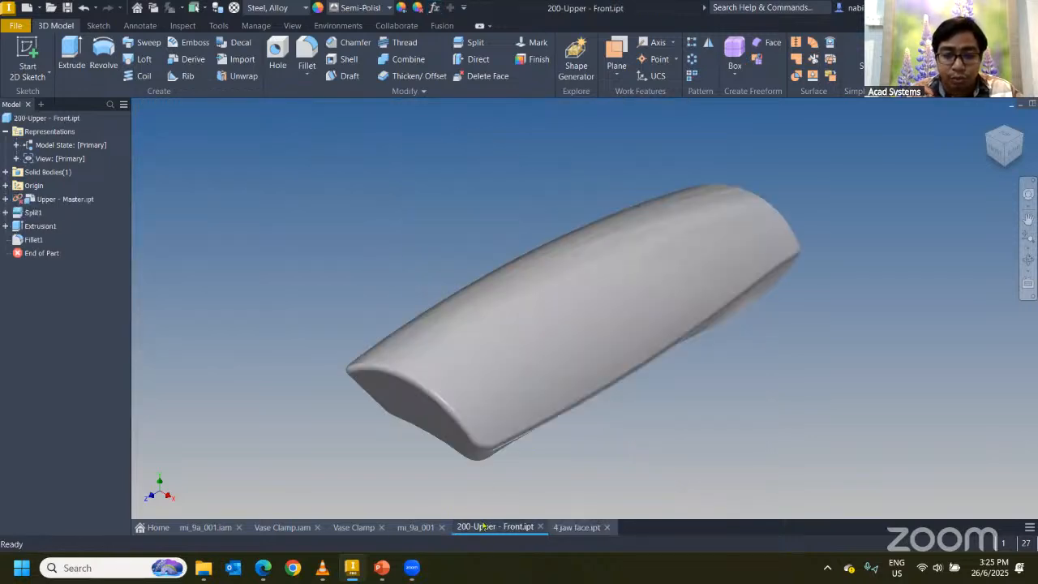
pyautogui.click(540, 528)
pyautogui.click(484, 299)
pyautogui.click(417, 527)
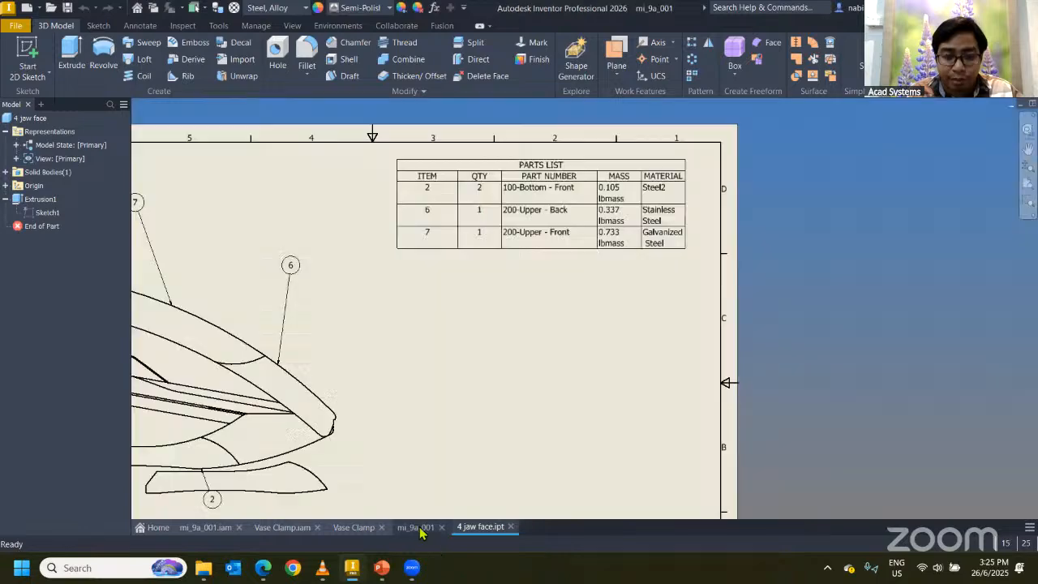
pyautogui.click(442, 527)
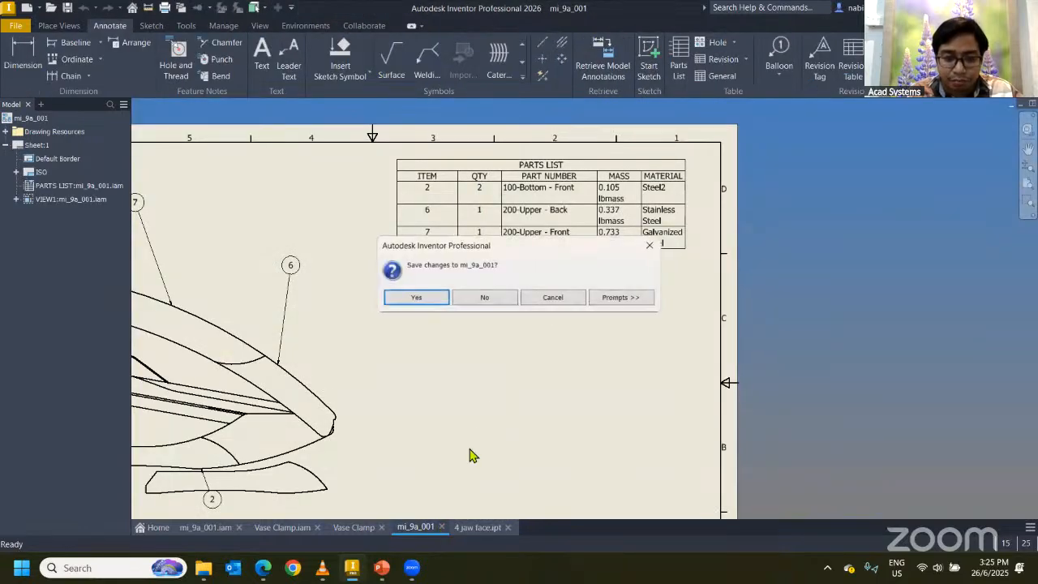
pyautogui.click(489, 295)
# Step: Check the jaw face description again in the parts list of the Vase Clamp drawing
pyautogui.click(366, 529)
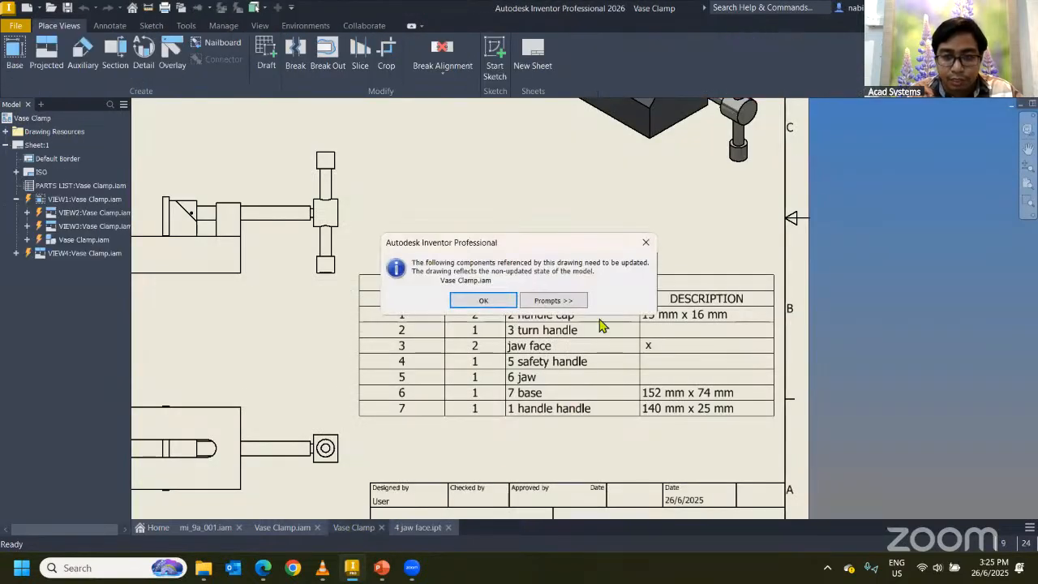
pyautogui.click(492, 302)
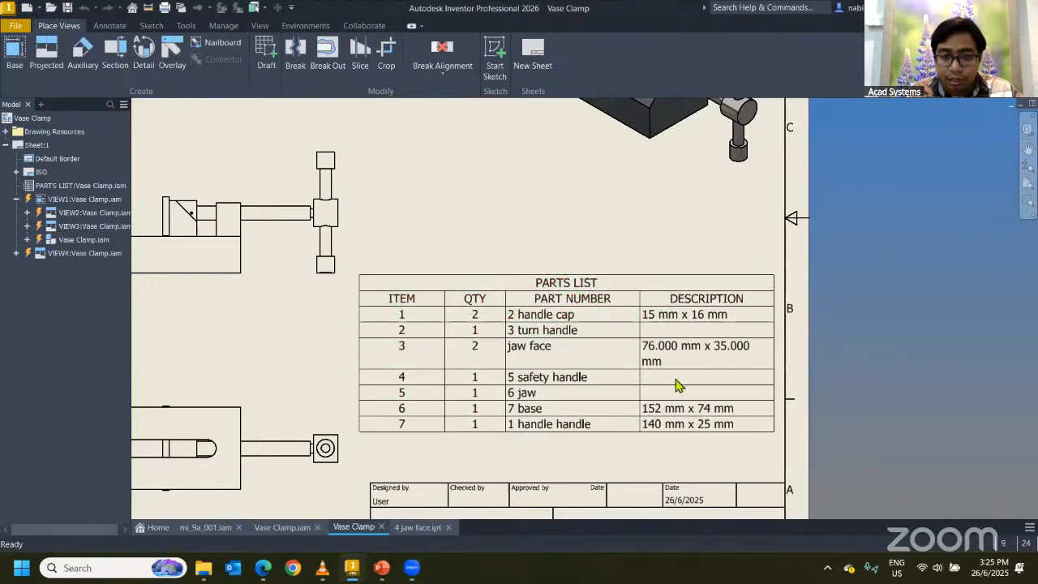
pyautogui.click(657, 339)
pyautogui.press('Escape')
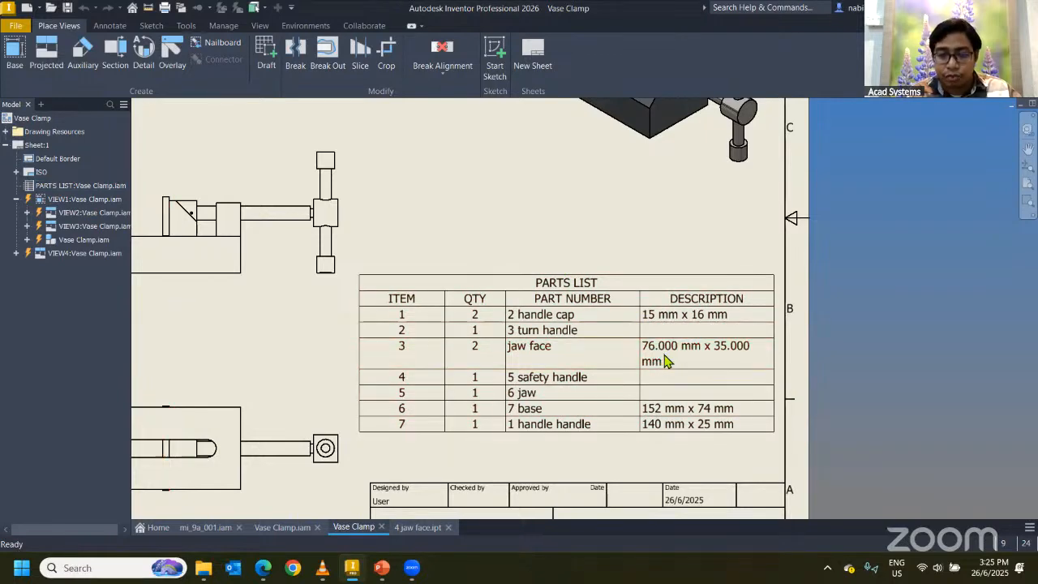
# Step: Return to 4 jaw face.ipt and turn off trailing zeros in the Length parameter's custom property format
pyautogui.click(418, 527)
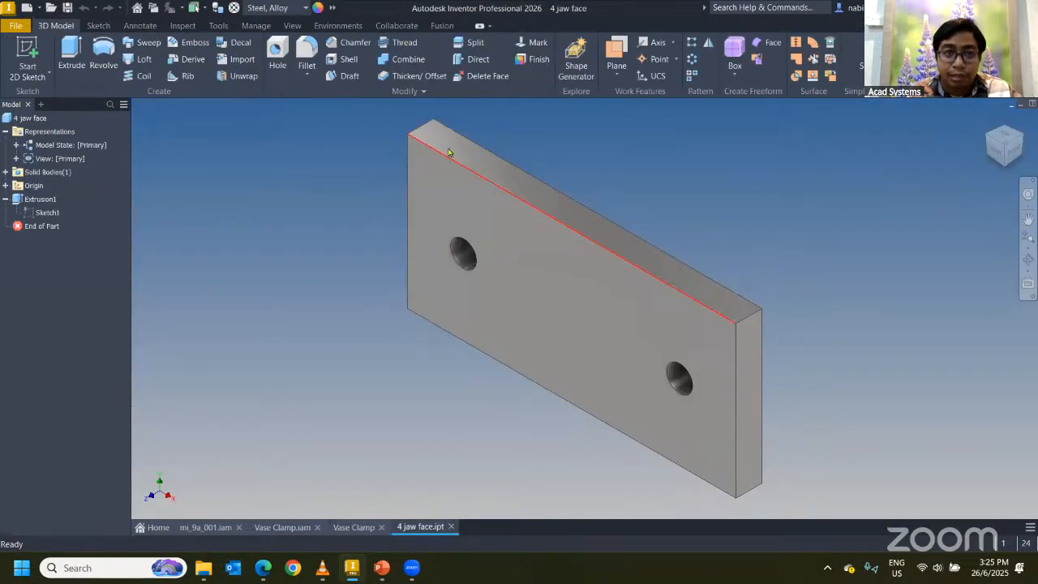
pyautogui.click(434, 7)
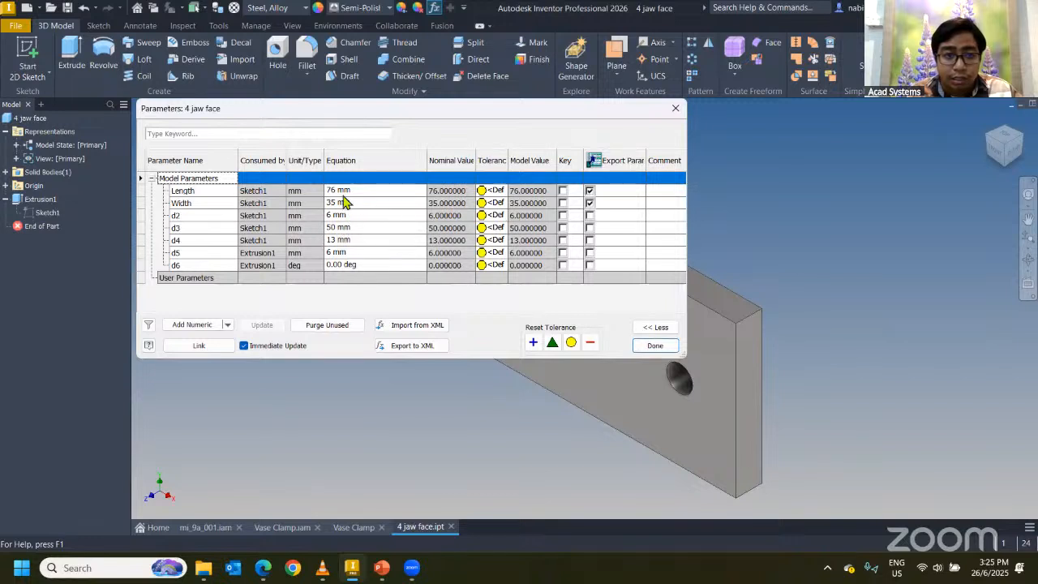
pyautogui.click(435, 193)
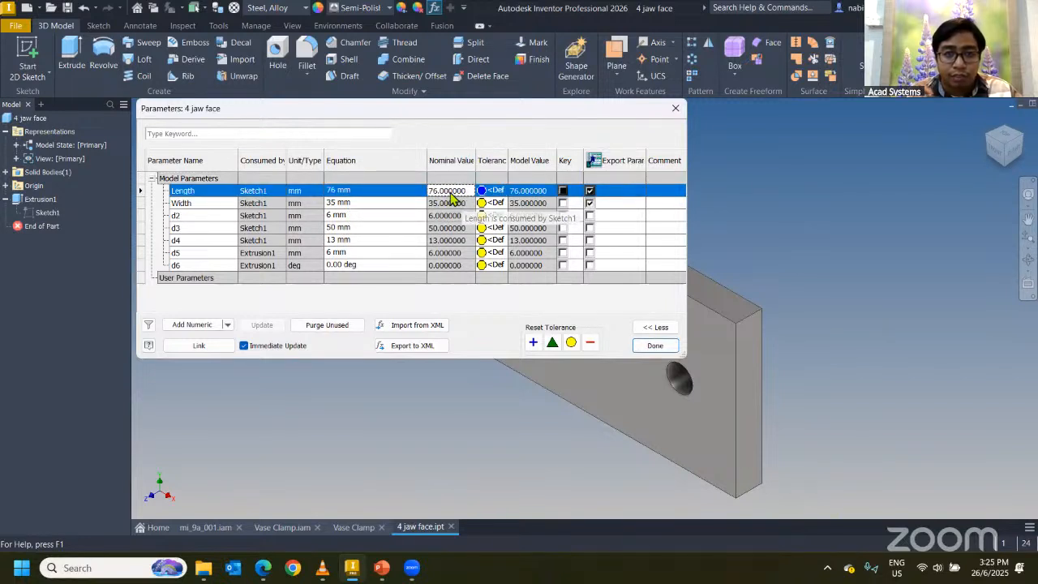
pyautogui.rightClick(456, 196)
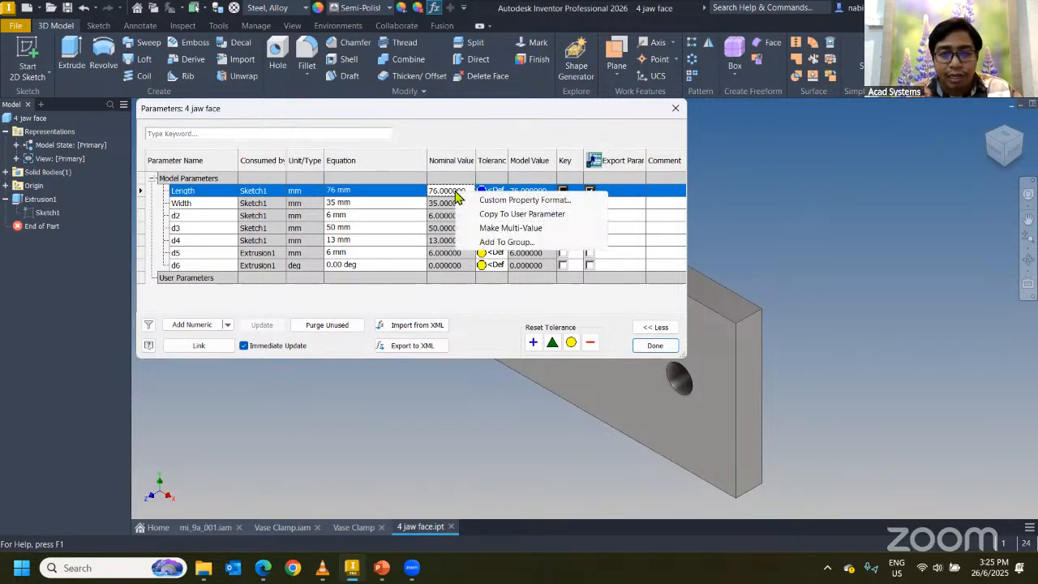
pyautogui.click(522, 201)
pyautogui.click(240, 246)
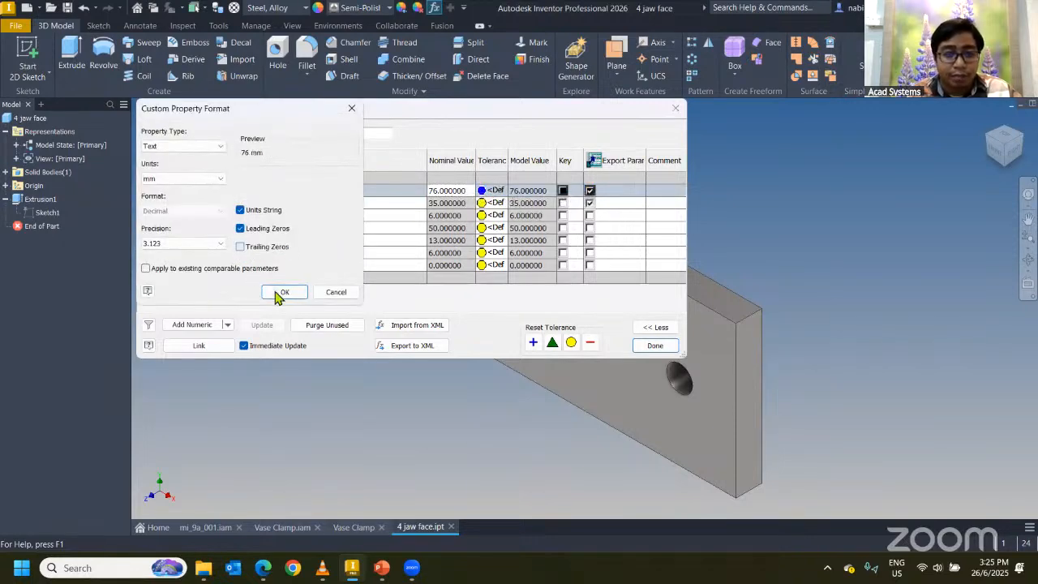
pyautogui.click(280, 293)
# Step: Turn off trailing zeros in the Width parameter's custom property format and return to the Vase Clamp drawing
pyautogui.rightClick(436, 203)
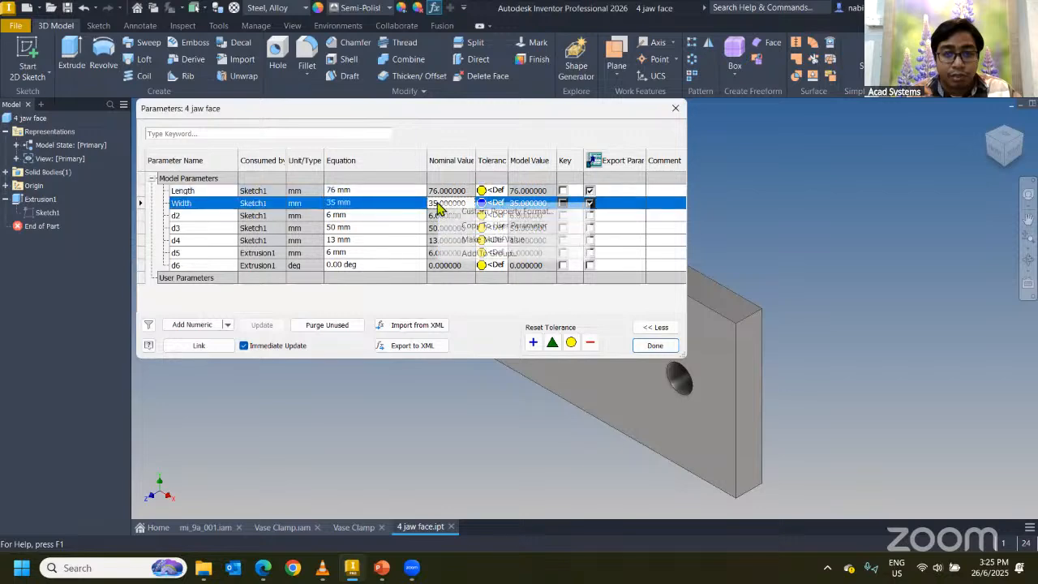
pyautogui.click(482, 211)
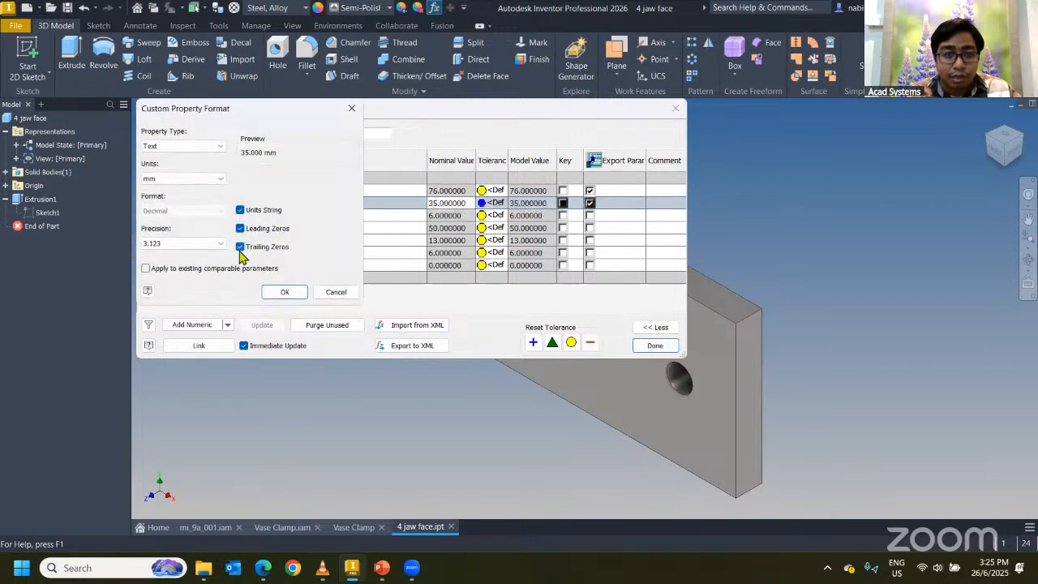
pyautogui.click(240, 247)
pyautogui.click(283, 293)
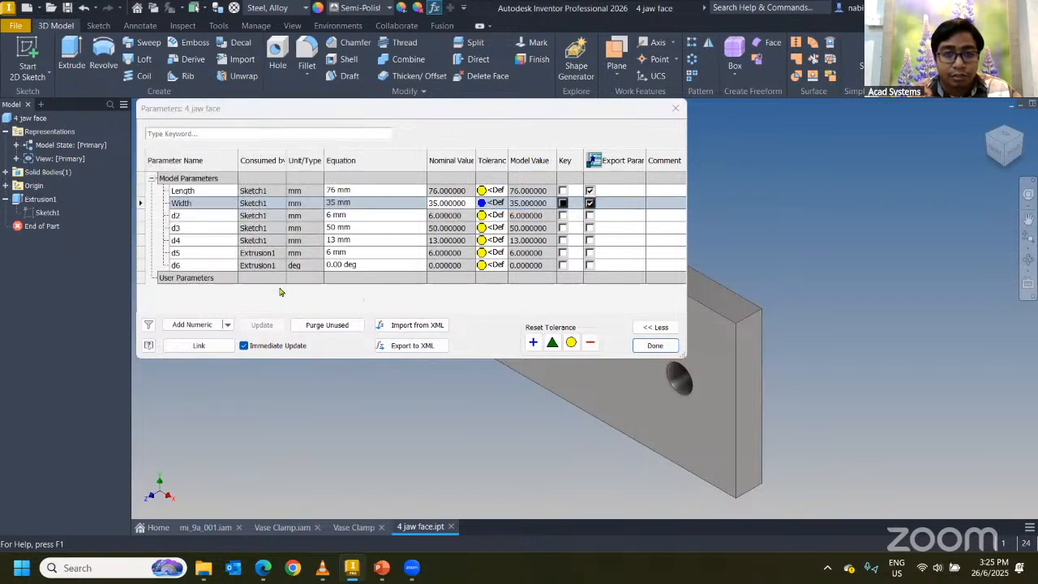
pyautogui.click(655, 345)
pyautogui.click(354, 527)
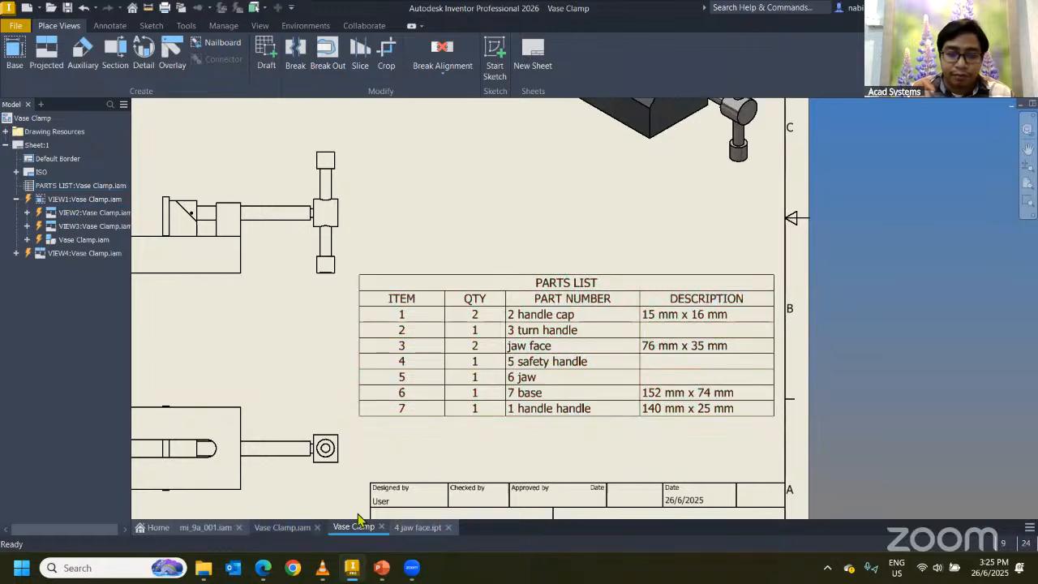
# Step: In 4 jaw face.ipt, set the Length parameter to 86 mm and the Width parameter to 25 mm
pyautogui.click(418, 527)
pyautogui.click(332, 8)
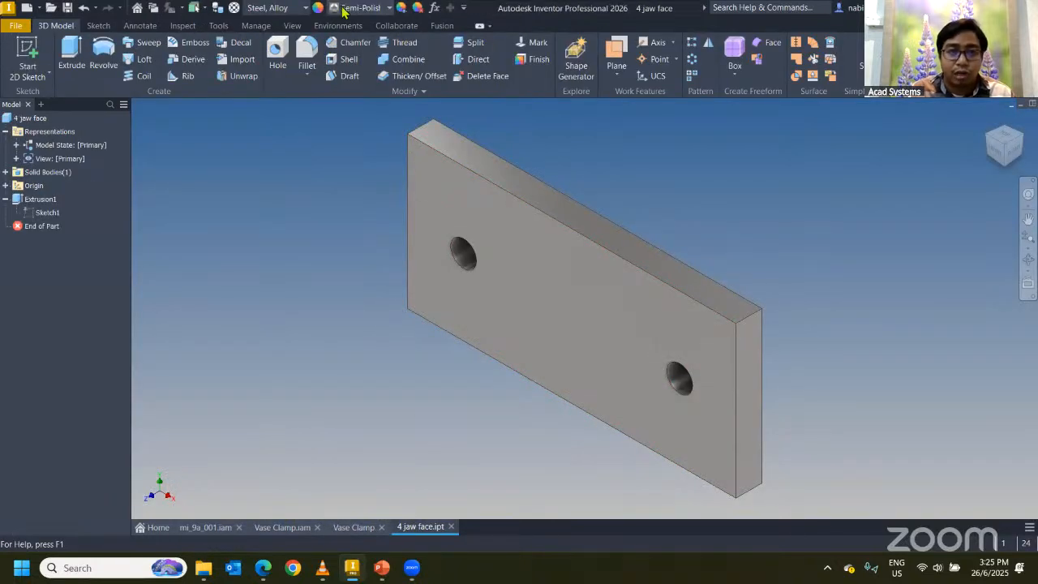
pyautogui.click(435, 7)
pyautogui.click(328, 189)
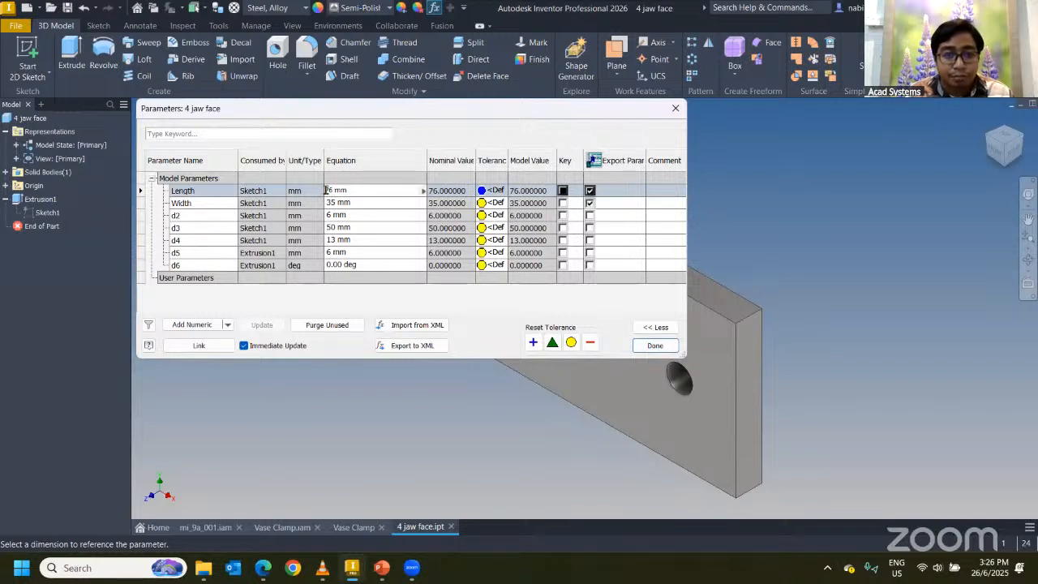
pyautogui.write('8')
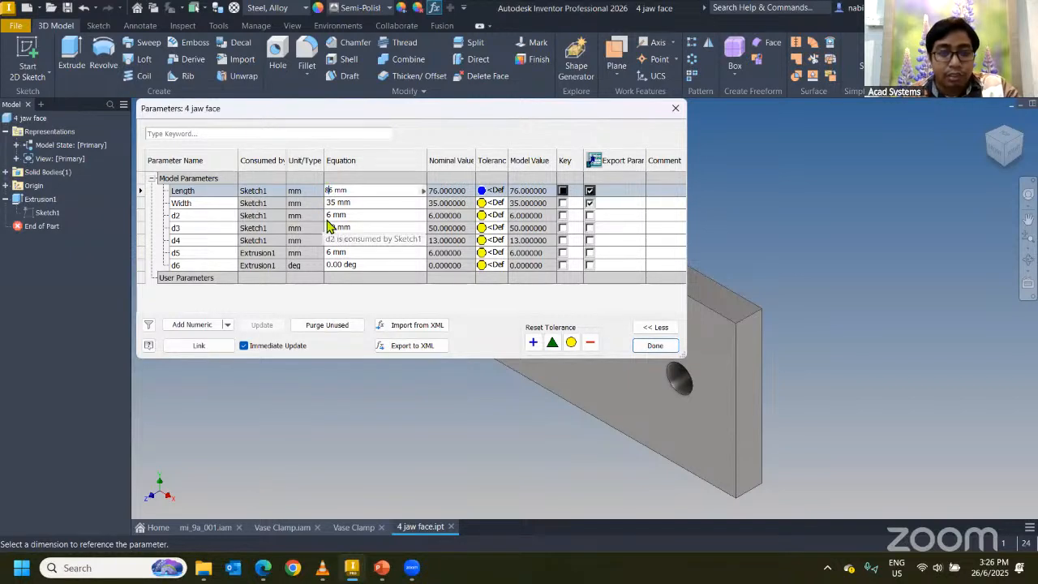
pyautogui.click(328, 203)
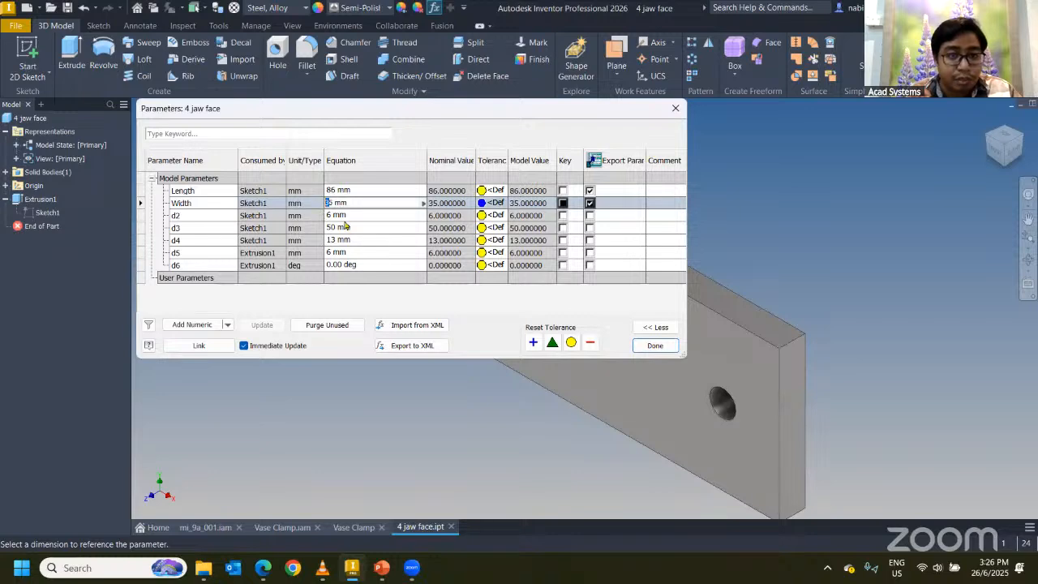
pyautogui.write('2')
pyautogui.press('Return')
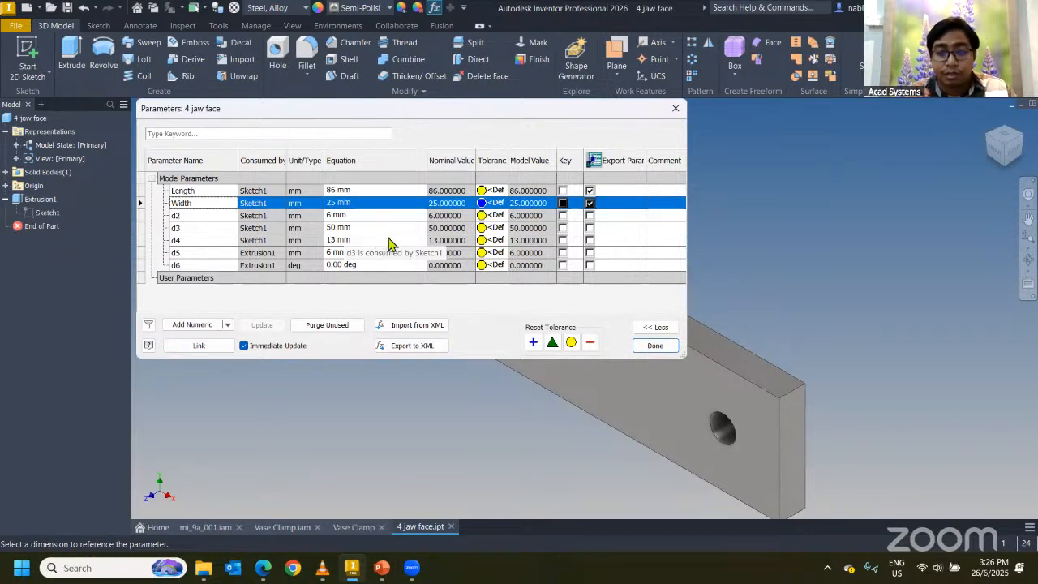
pyautogui.click(652, 348)
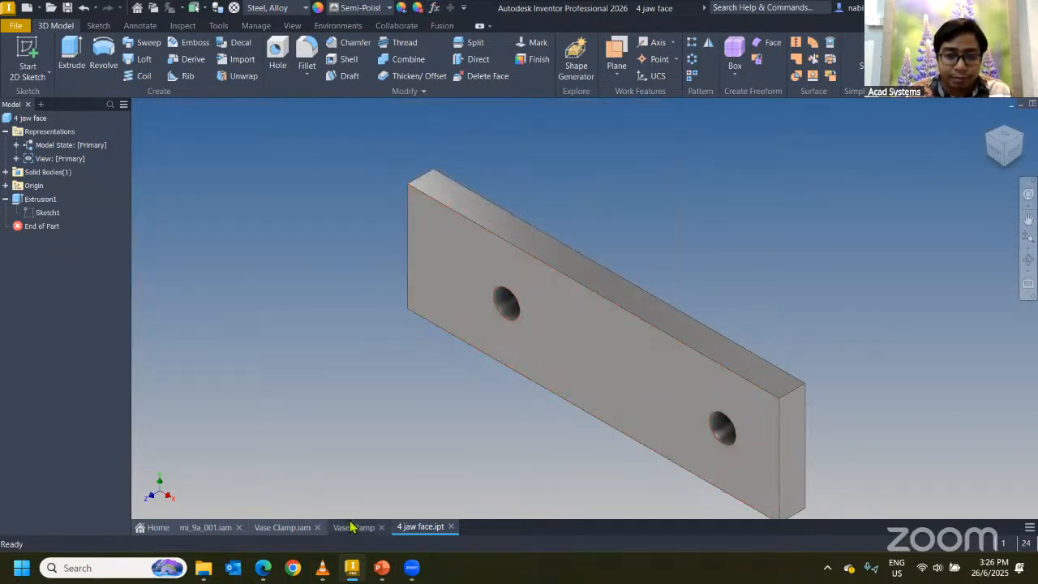
# Step: Return to the Vase Clamp drawing, acknowledge the update notice and check the jaw face description in the parts list
pyautogui.click(352, 527)
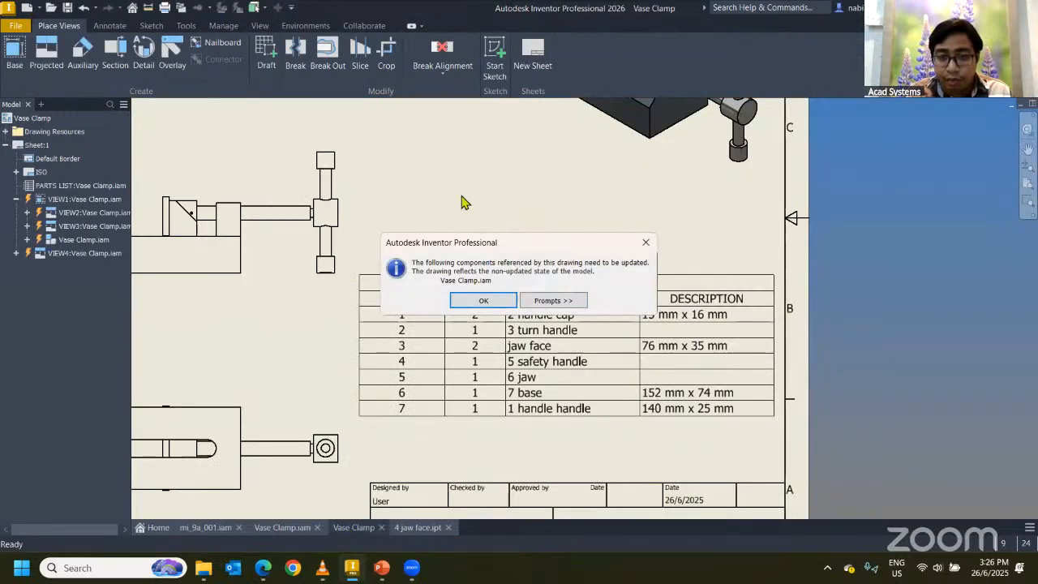
pyautogui.click(484, 300)
pyautogui.click(645, 351)
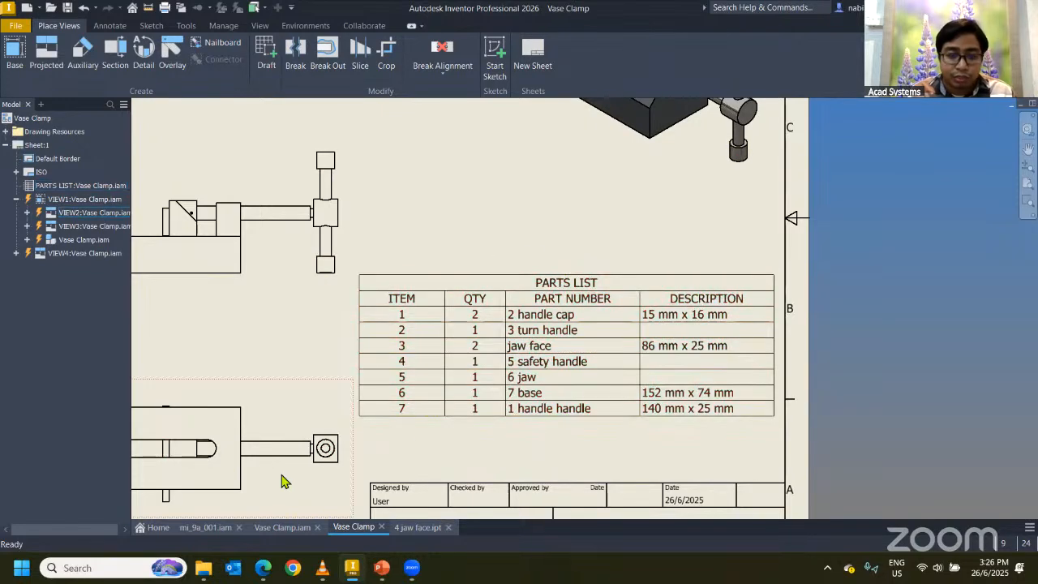
# Step: Open the bill of materials of Vase Clamp.iam and inspect the jaw face row's description and its expression
pyautogui.click(282, 527)
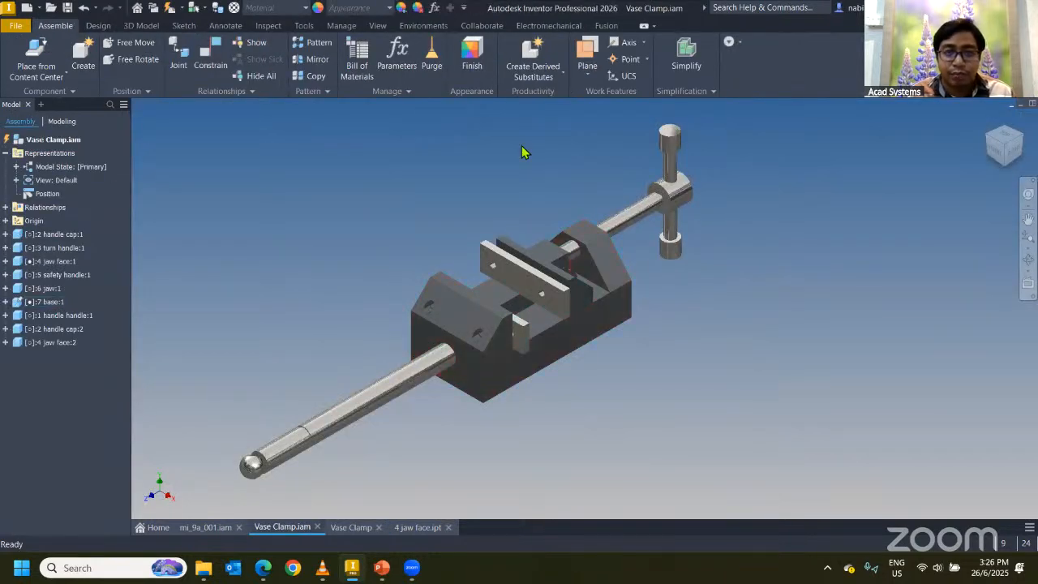
pyautogui.click(353, 64)
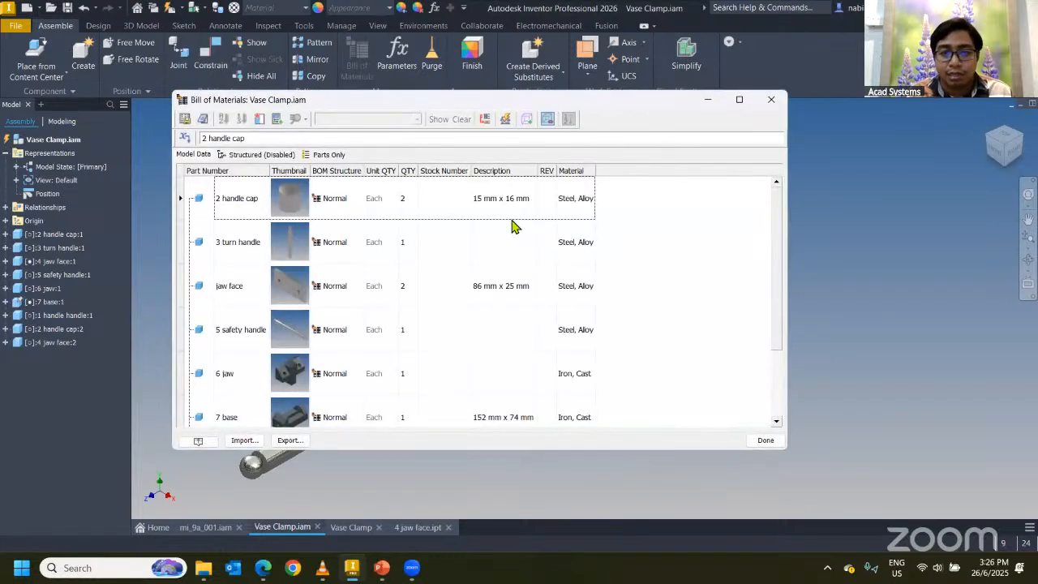
pyautogui.click(522, 290)
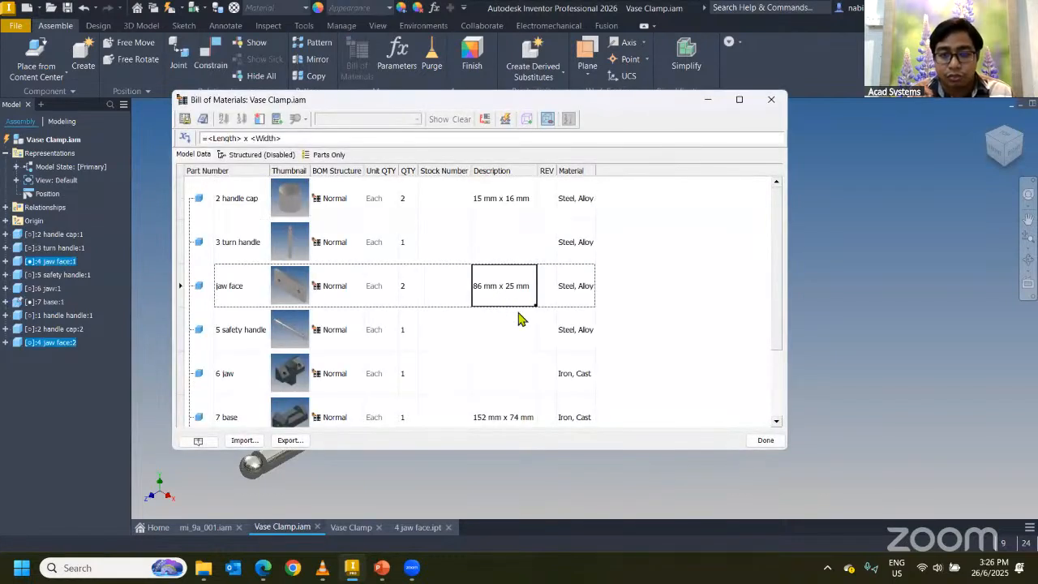
pyautogui.scroll(-2, 683, 325)
pyautogui.scroll(2, 665, 319)
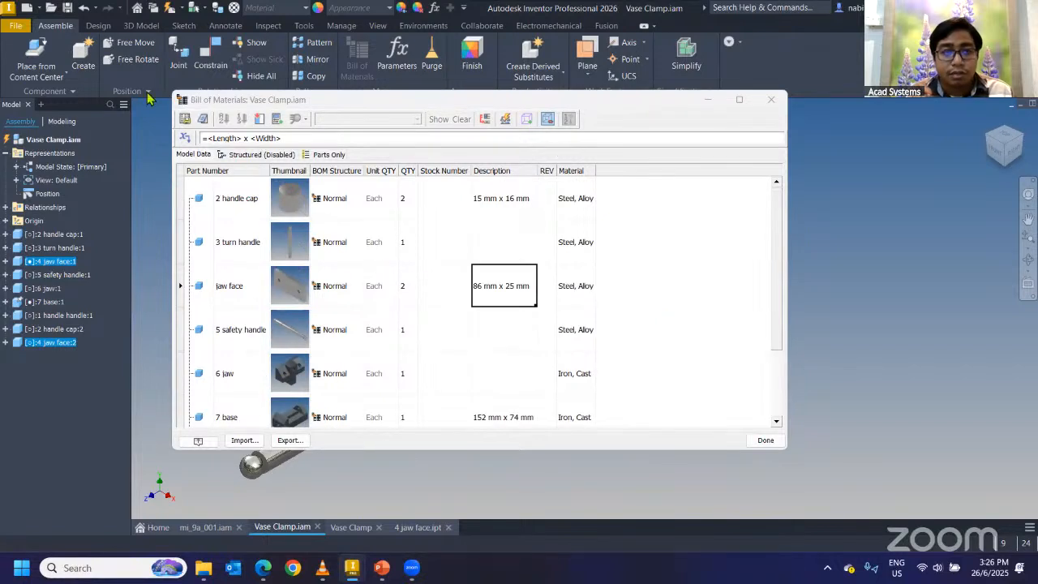
pyautogui.moveTo(193, 107); pyautogui.dragTo(147, 91)
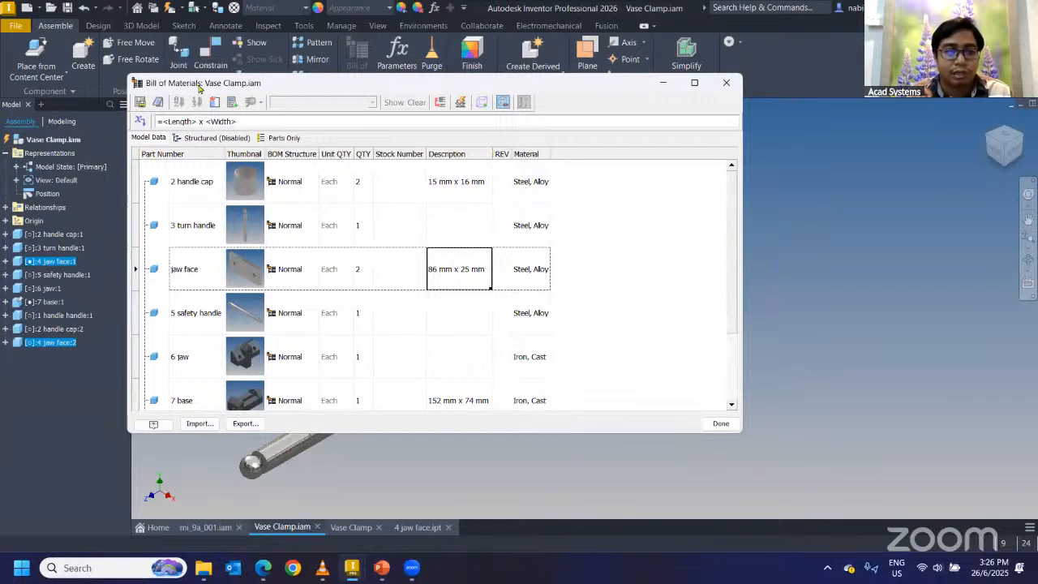
pyautogui.moveTo(199, 86); pyautogui.dragTo(195, 75)
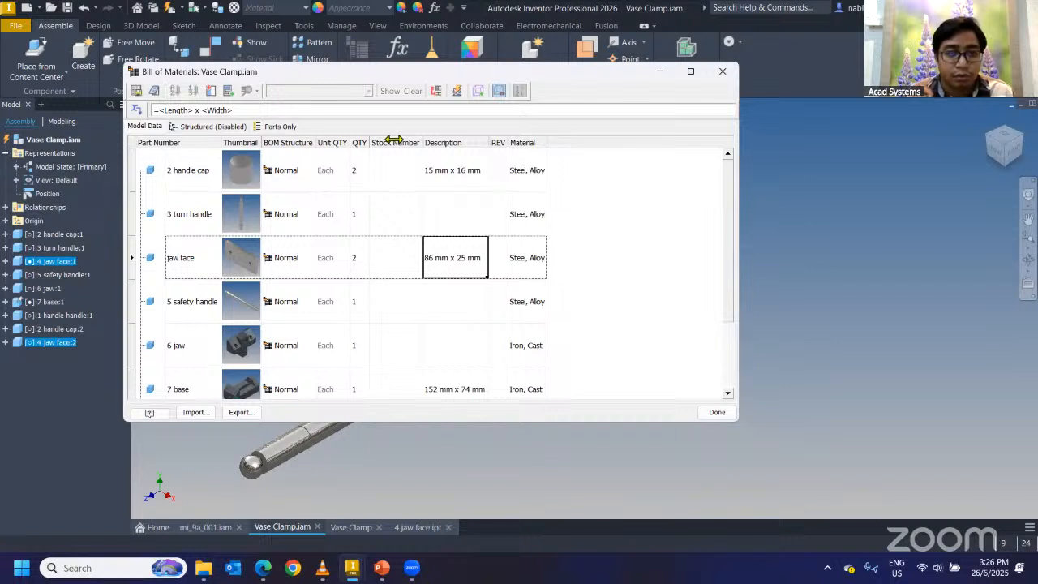